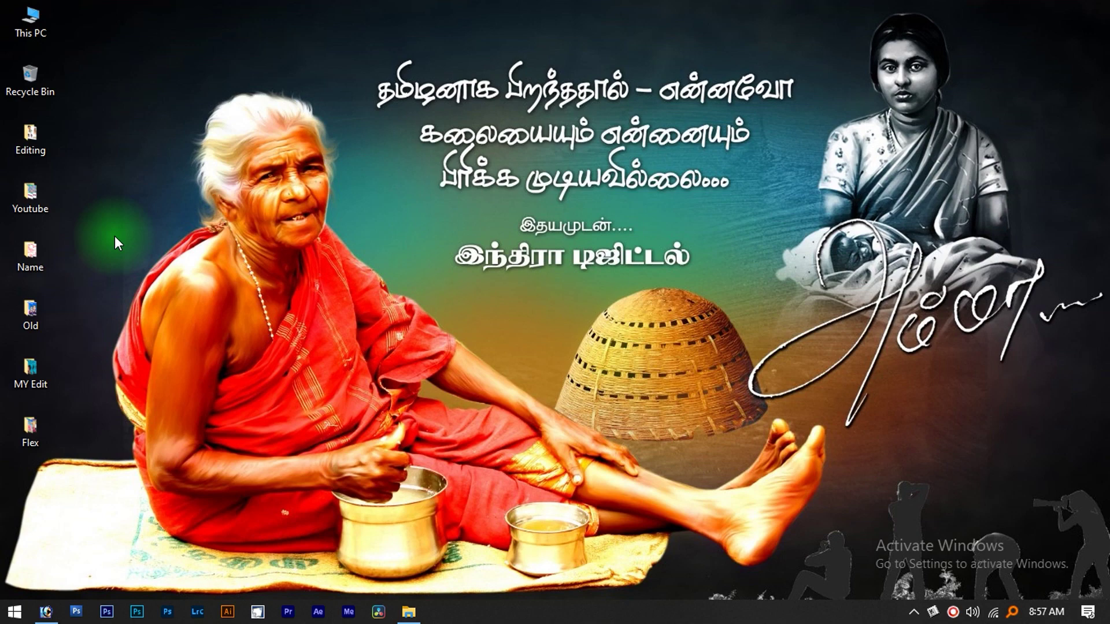
Step: Open the Editing folder from the desktop and switch to Adobe Photoshop
double_click(30, 137)
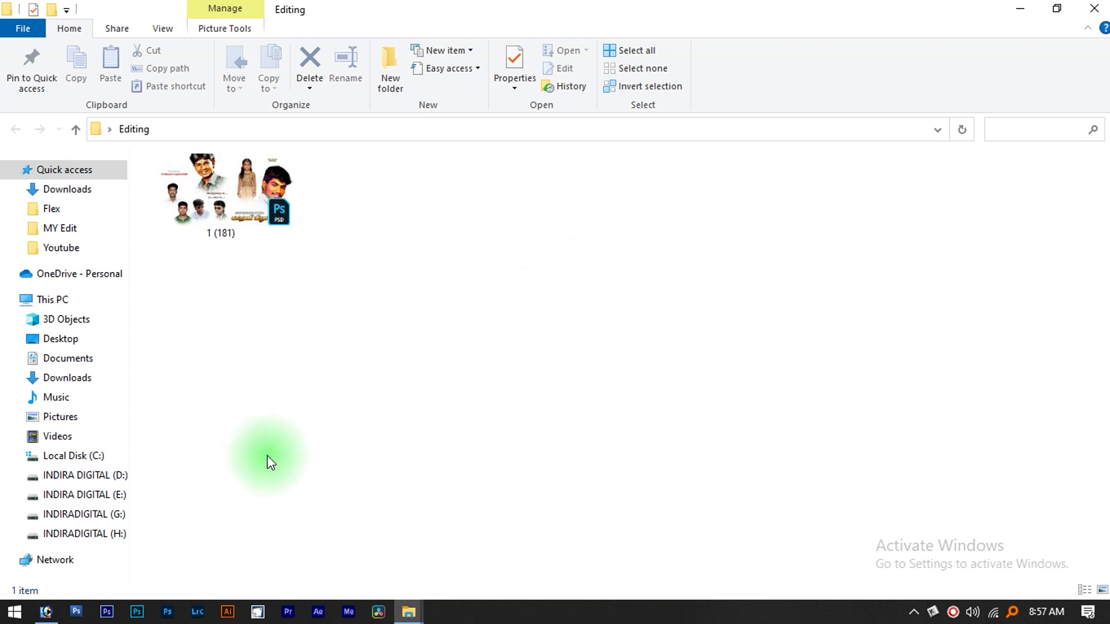
click(78, 611)
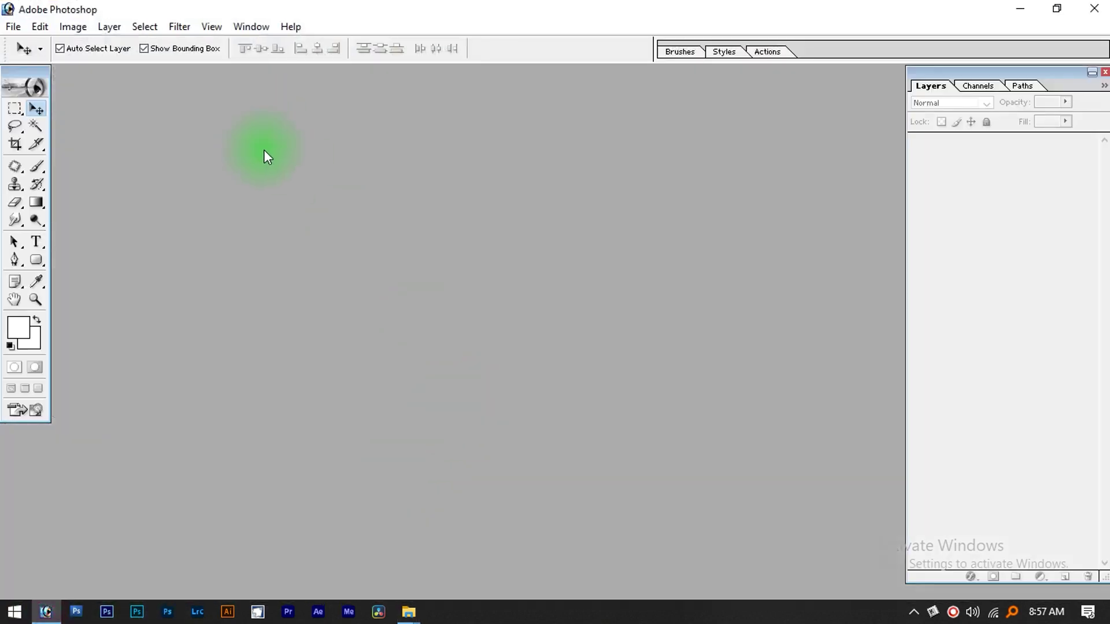
Step: Create a blank white RGB document 20 inches wide and 8 inches high at 400 pixels/inch
key(ctrl+n)
click(403, 255)
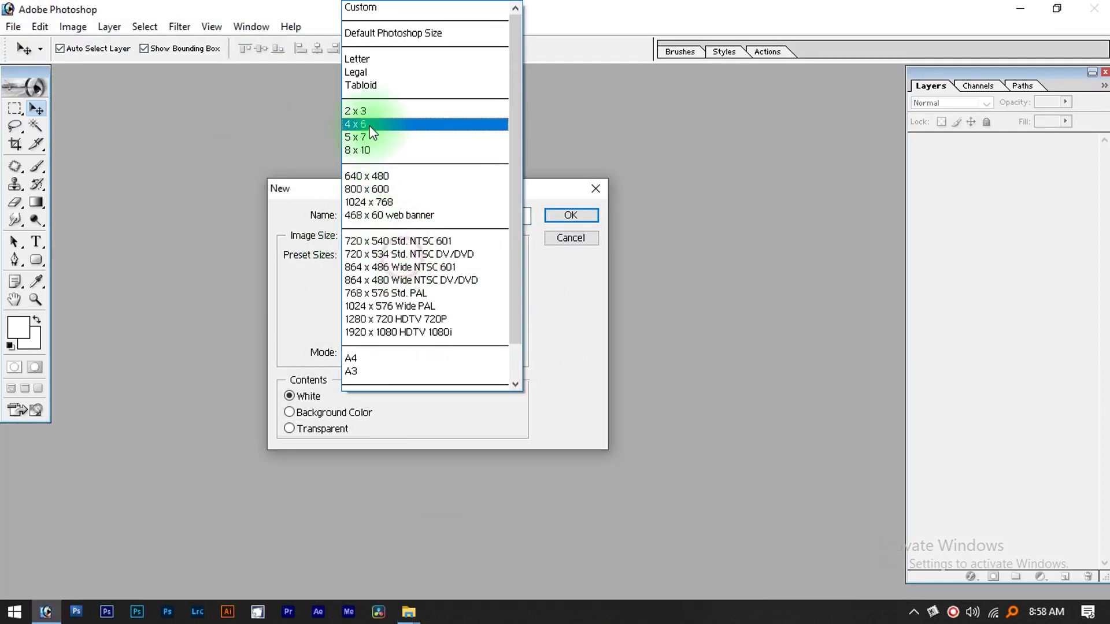
click(370, 123)
double_click(414, 280)
text(20)
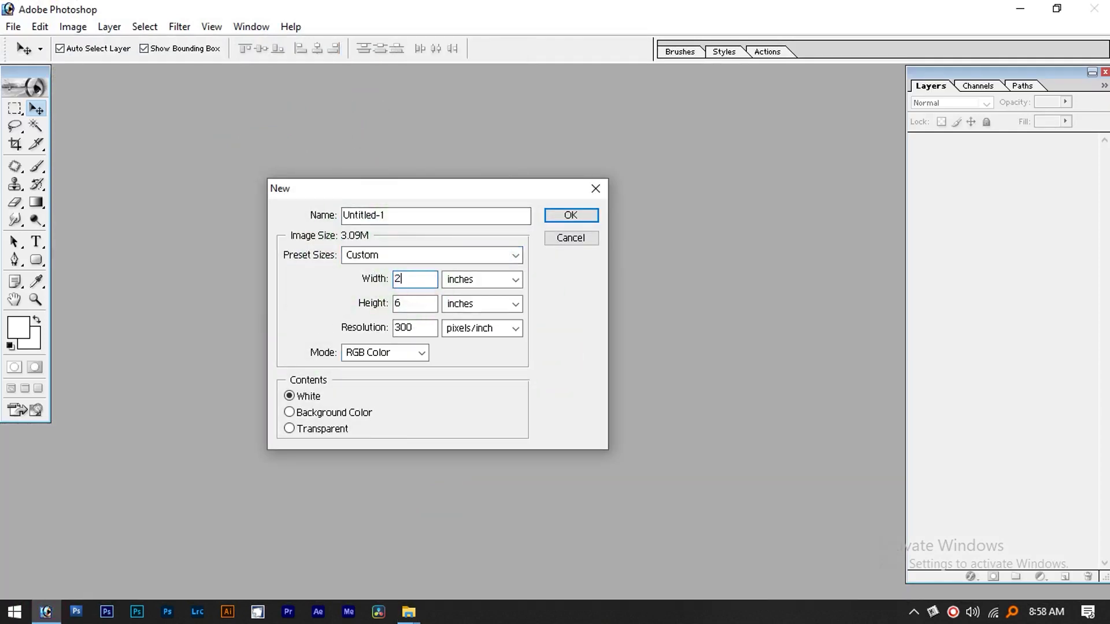
key(BackSpace)
text(0)
key(Tab)
text(8)
key(Tab)
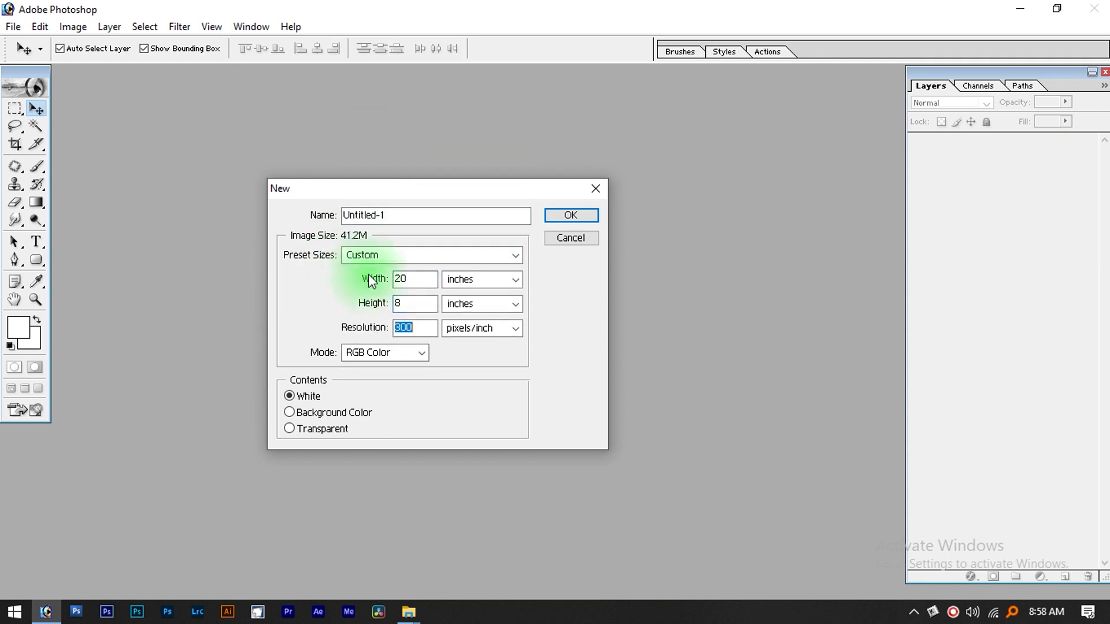
text(400)
key(Return)
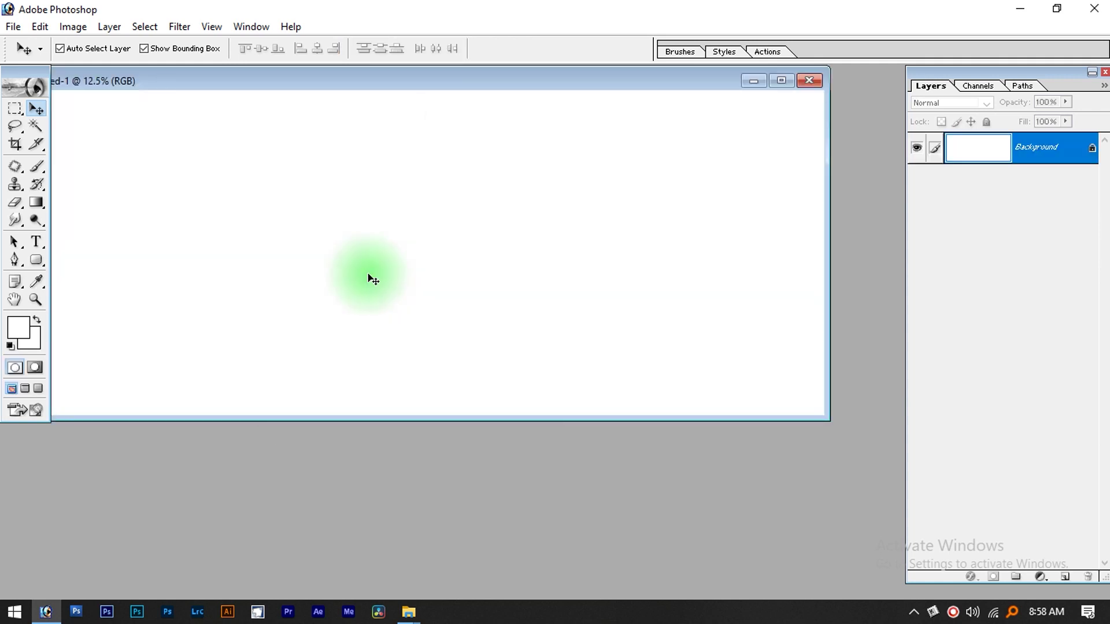
Step: Save the new document as a PSD file named 20X8
click(14, 26)
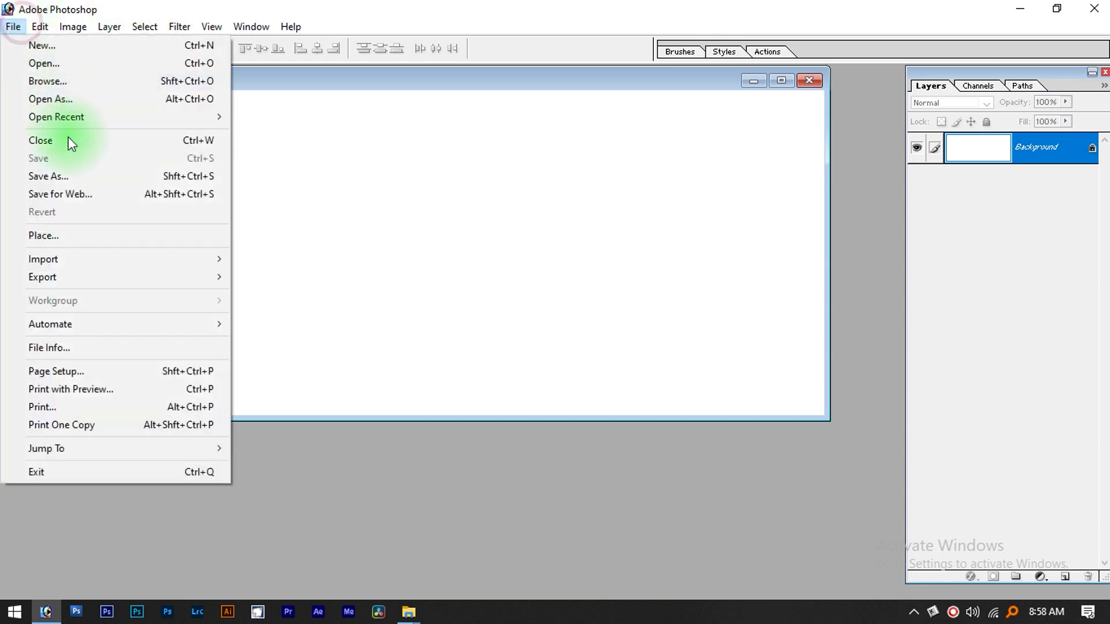
click(85, 175)
text(20X8)
key(Return)
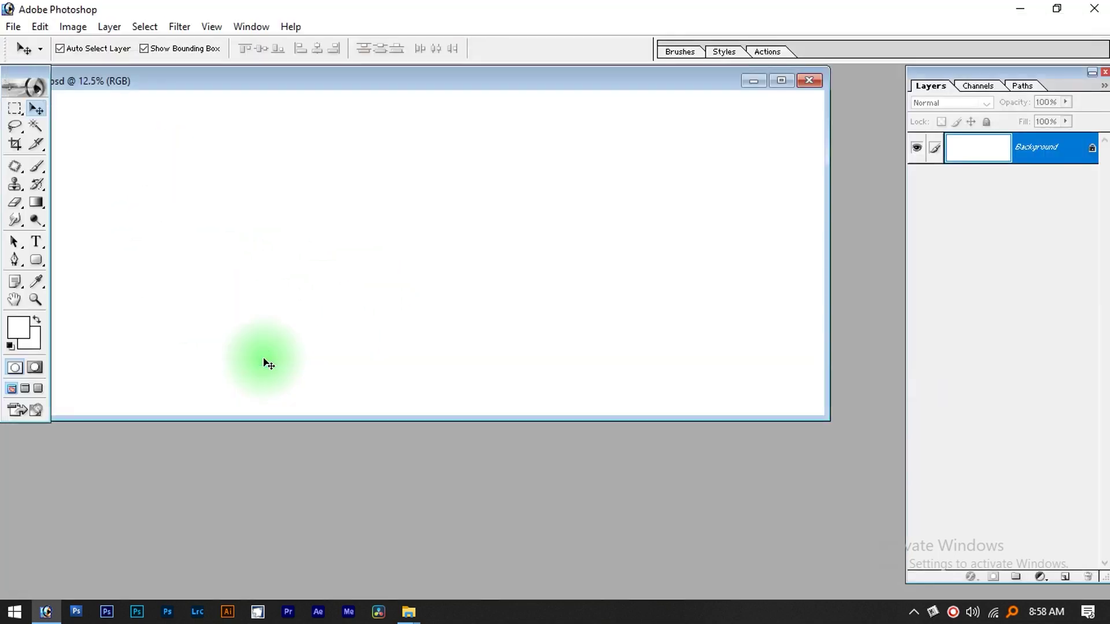
Step: Maximise the 20X8 document window with the palettes hidden and fit the whole canvas on screen
drag(520, 81, 555, 139)
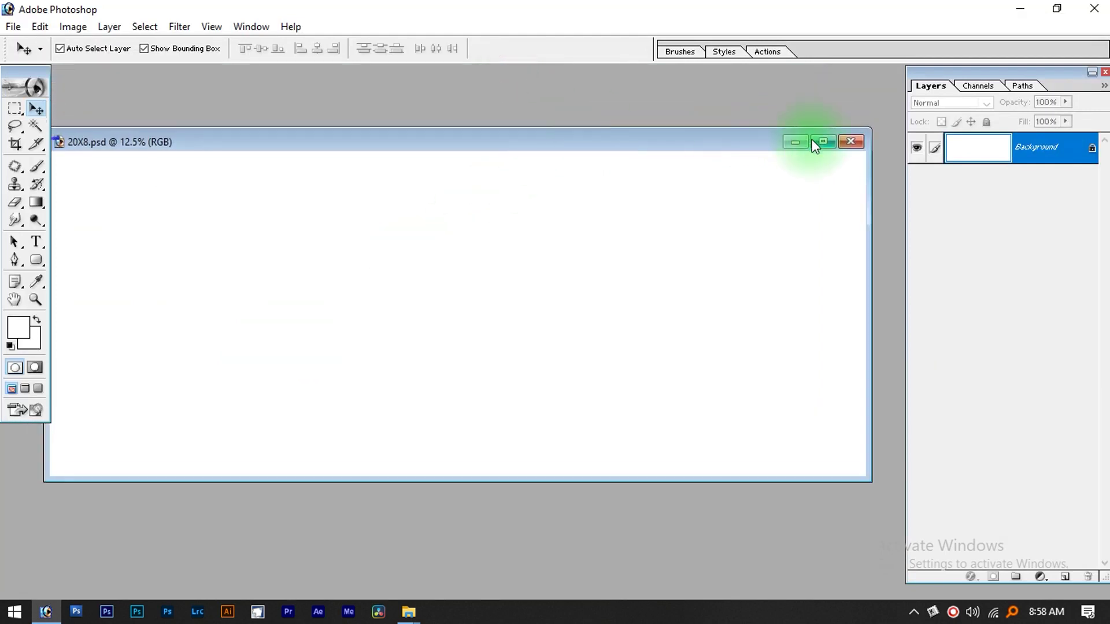
click(823, 143)
key(Tab)
key(ctrl+0)
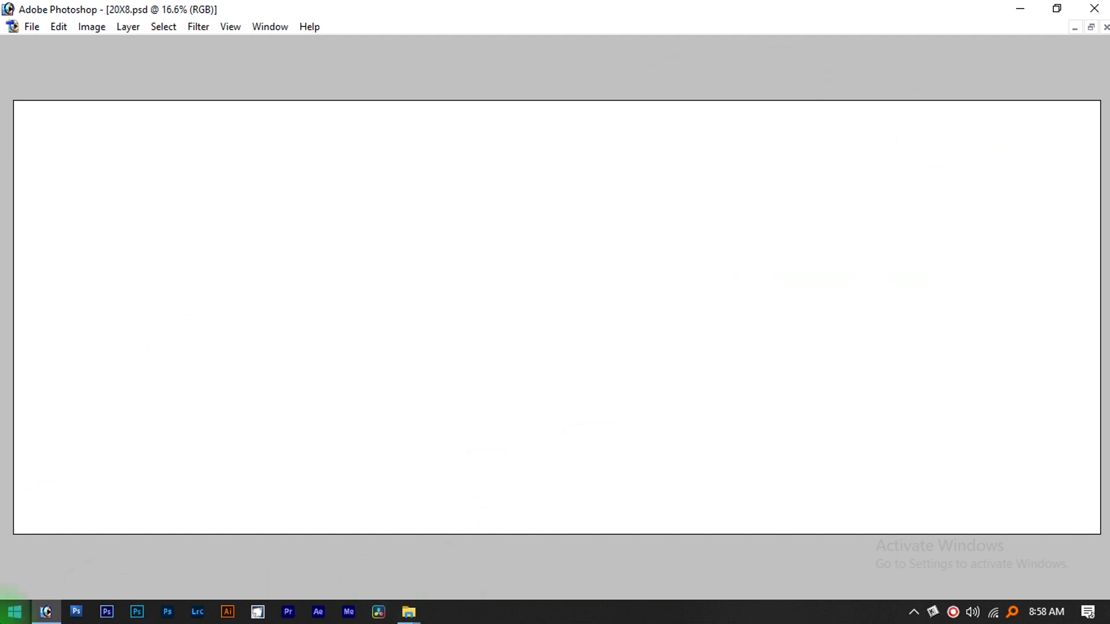
Step: Switch to Google Chrome and run a Google Images search for "gradient background"
click(14, 611)
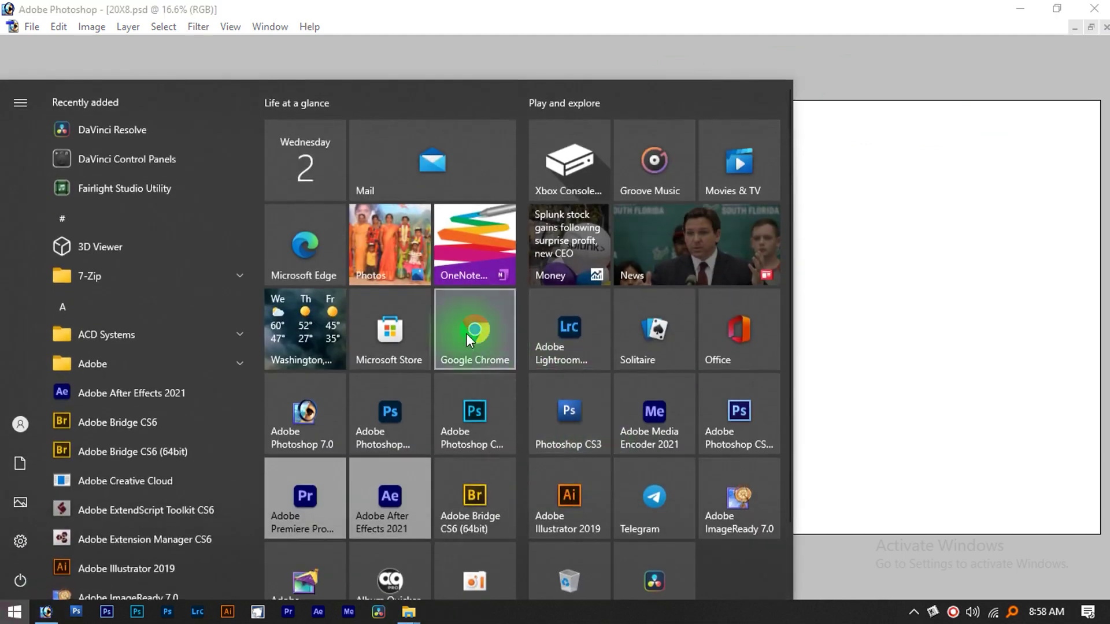
click(446, 340)
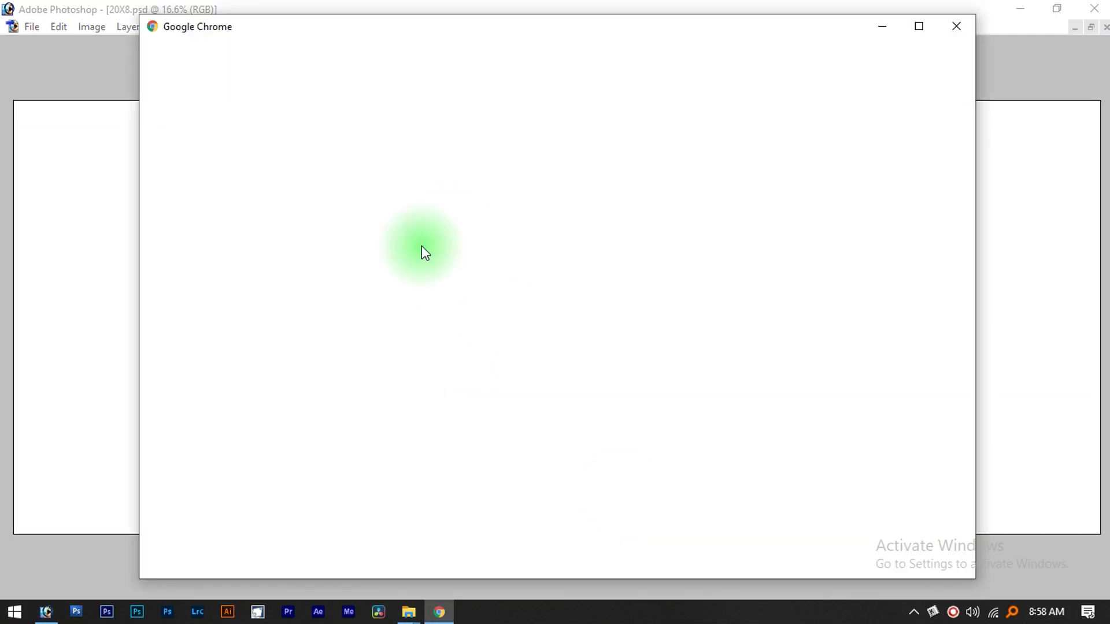
click(486, 357)
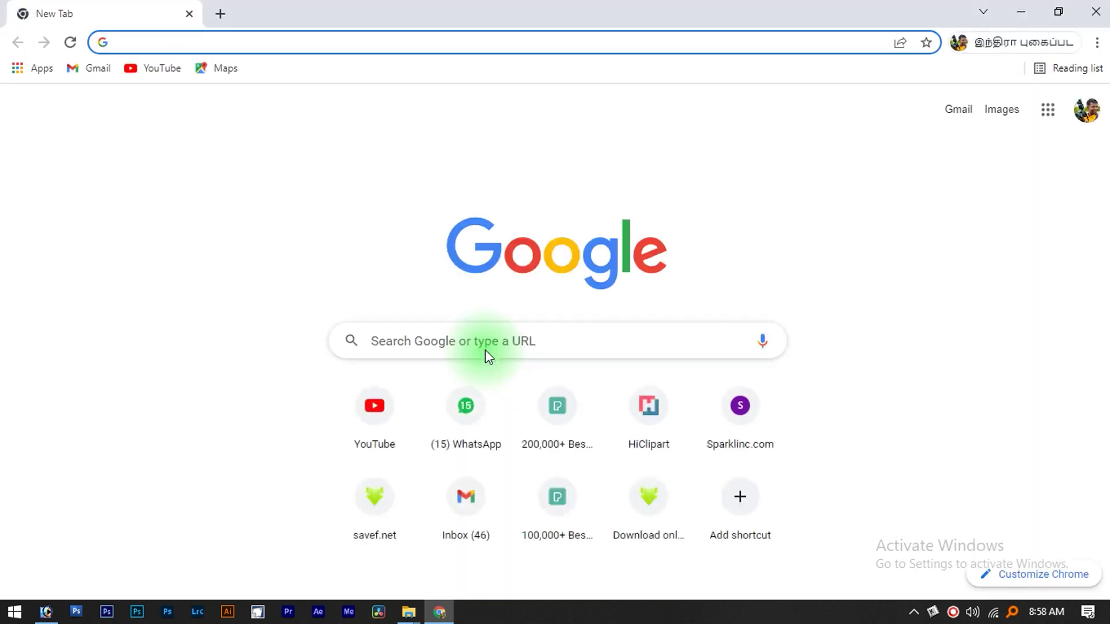
click(465, 342)
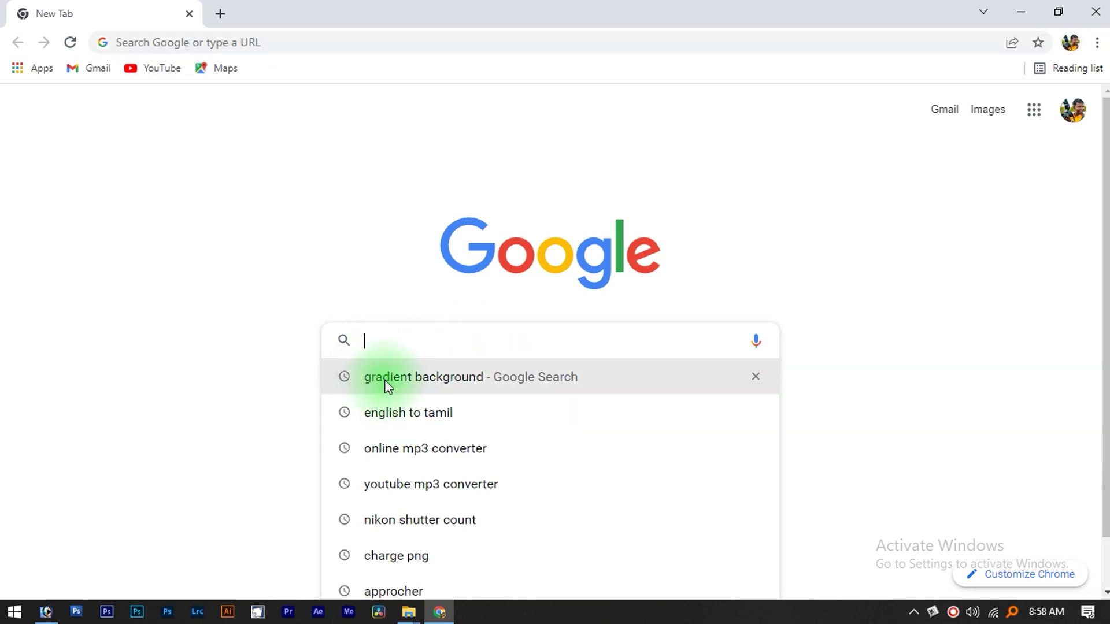
click(414, 384)
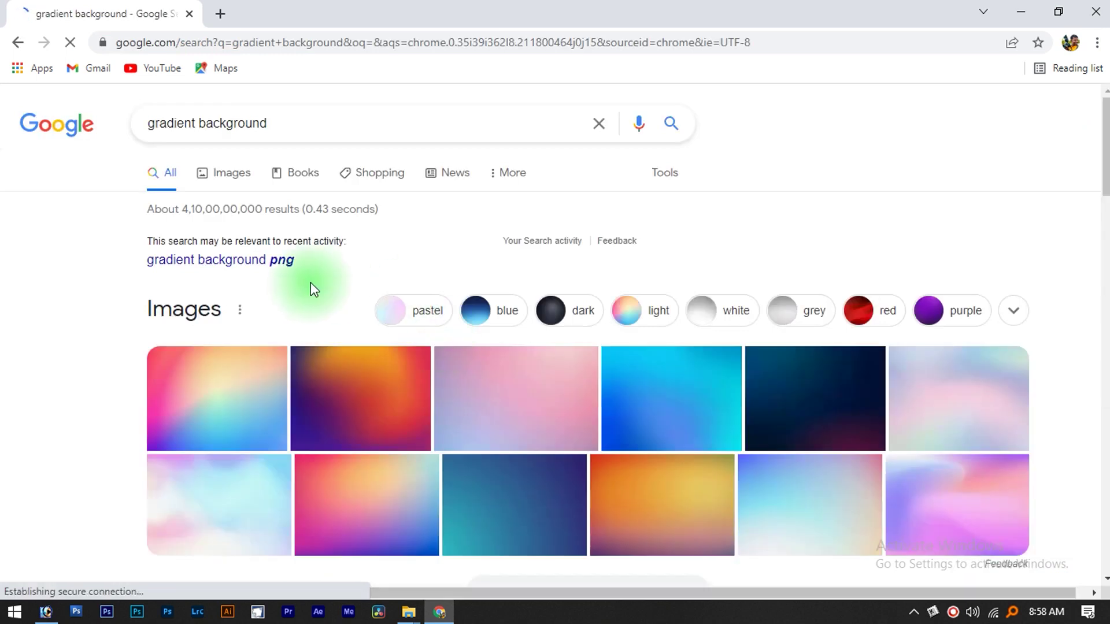
click(226, 174)
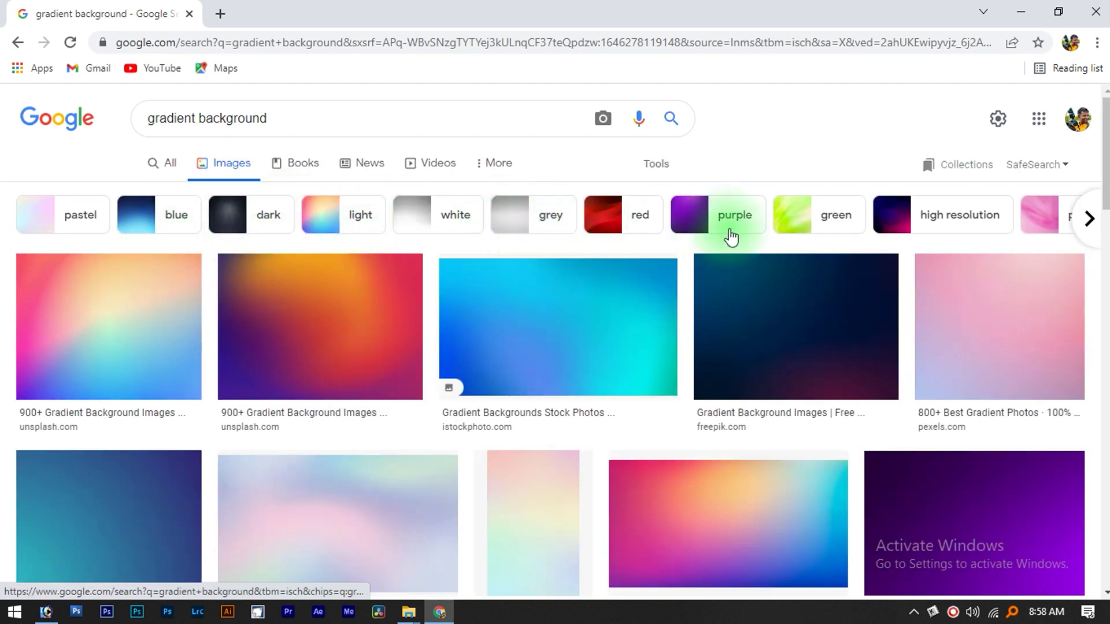
Step: Browse the suggested filters and gradient background image results for a suitable picture
click(1089, 218)
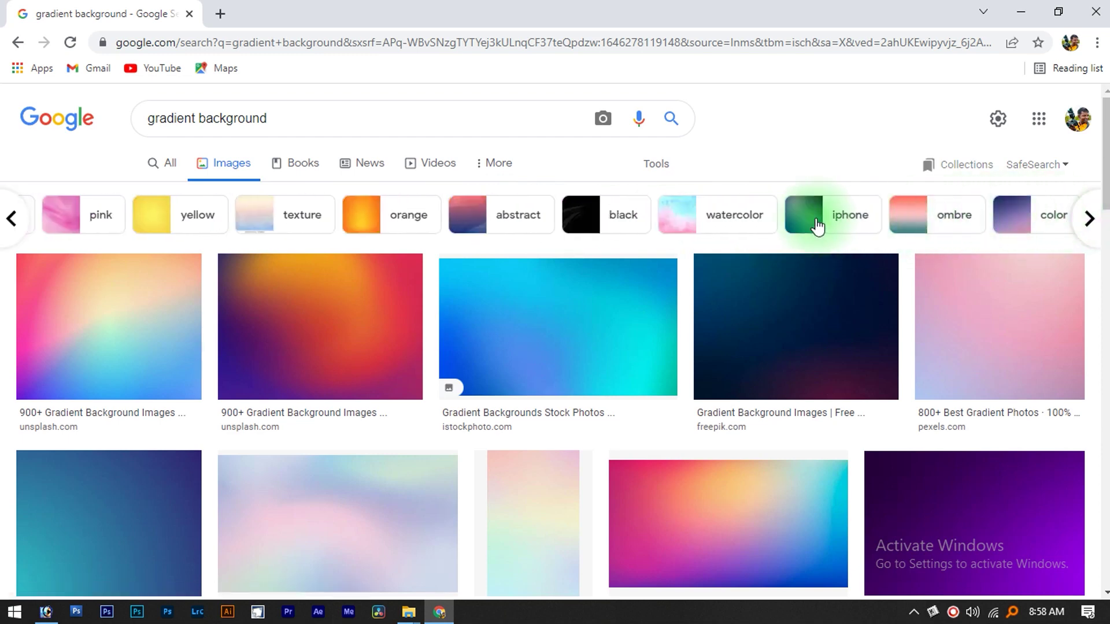
click(23, 219)
scroll(511, 454, down, 3)
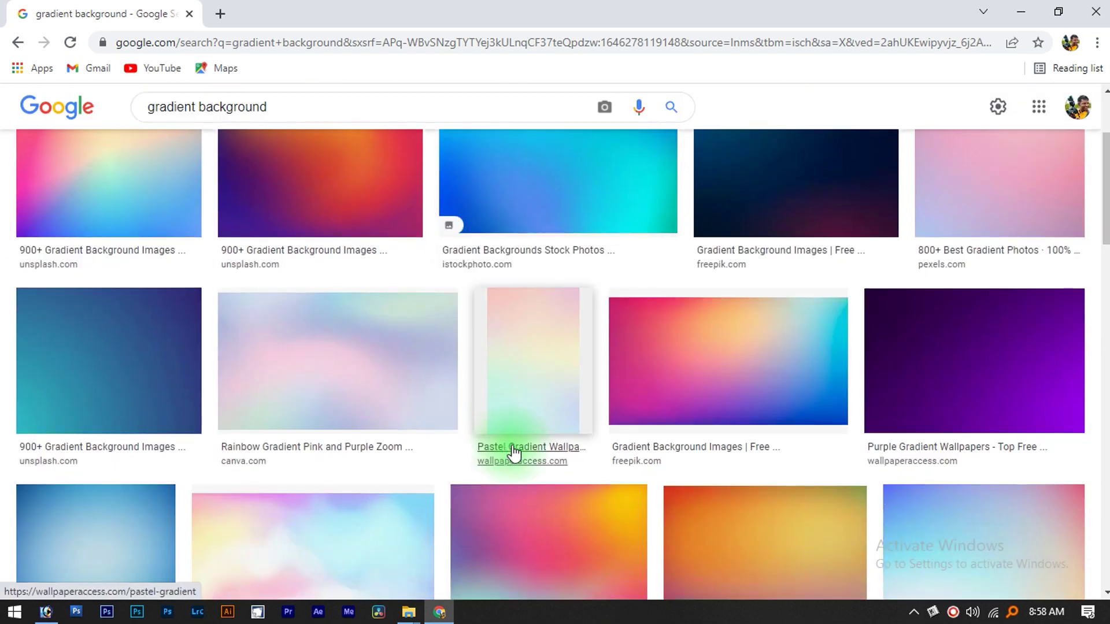
scroll(511, 454, down, 15)
scroll(509, 454, up, 3)
scroll(508, 454, down, 15)
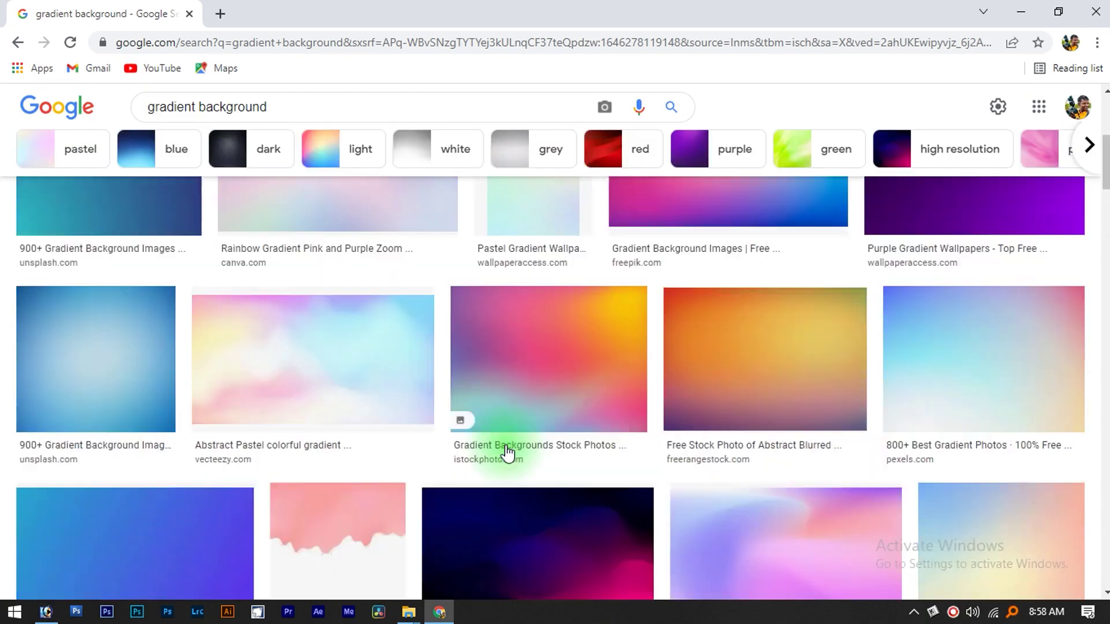
scroll(506, 451, up, 6)
scroll(649, 426, down, 3)
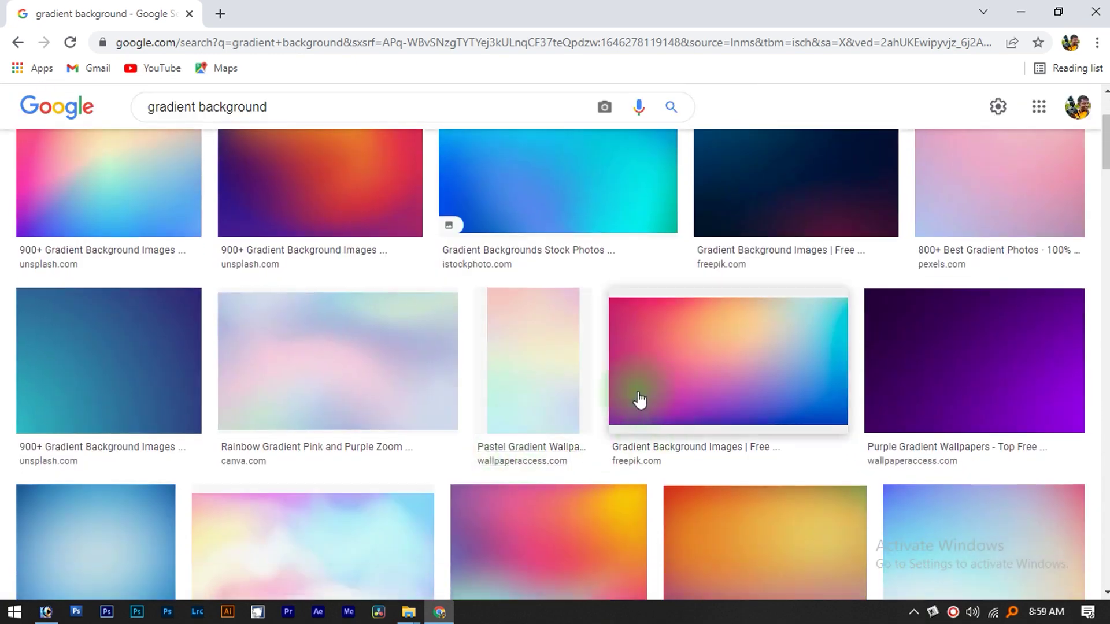
scroll(400, 416, down, 2)
scroll(639, 384, up, 3)
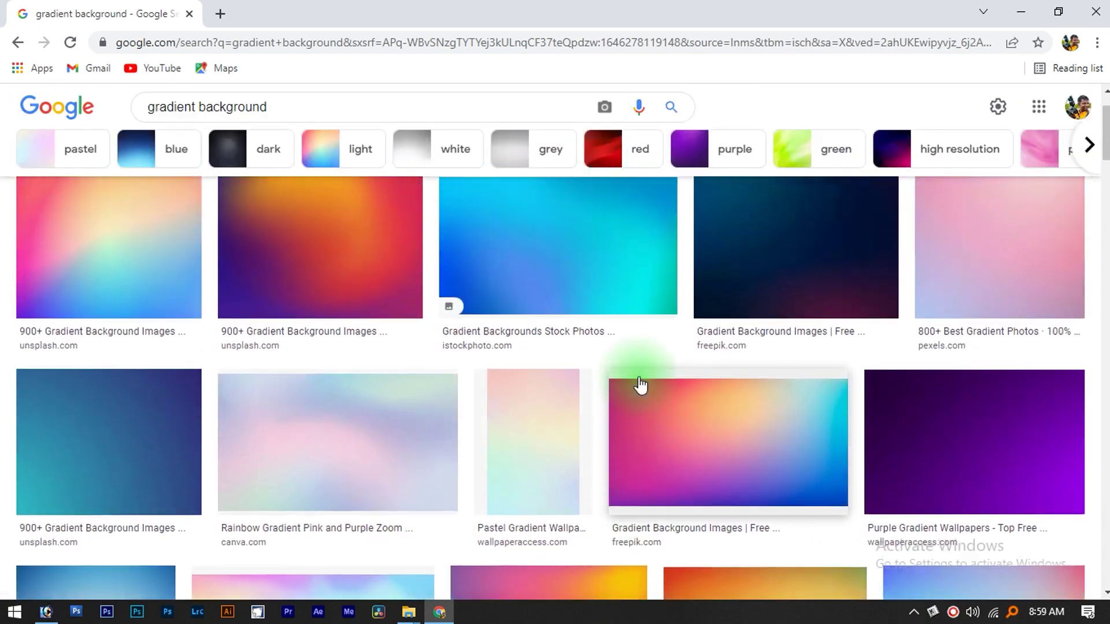
Step: Preview the Freepik and Adobe XD gradient images and look through their related images and the further search results
click(764, 423)
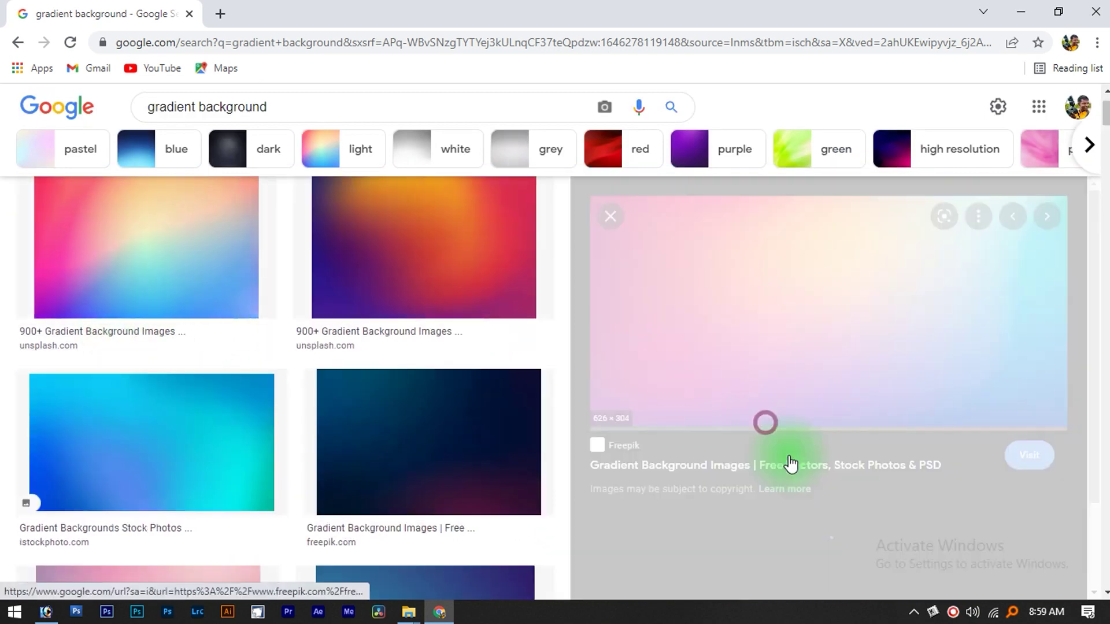
scroll(813, 310, down, 4)
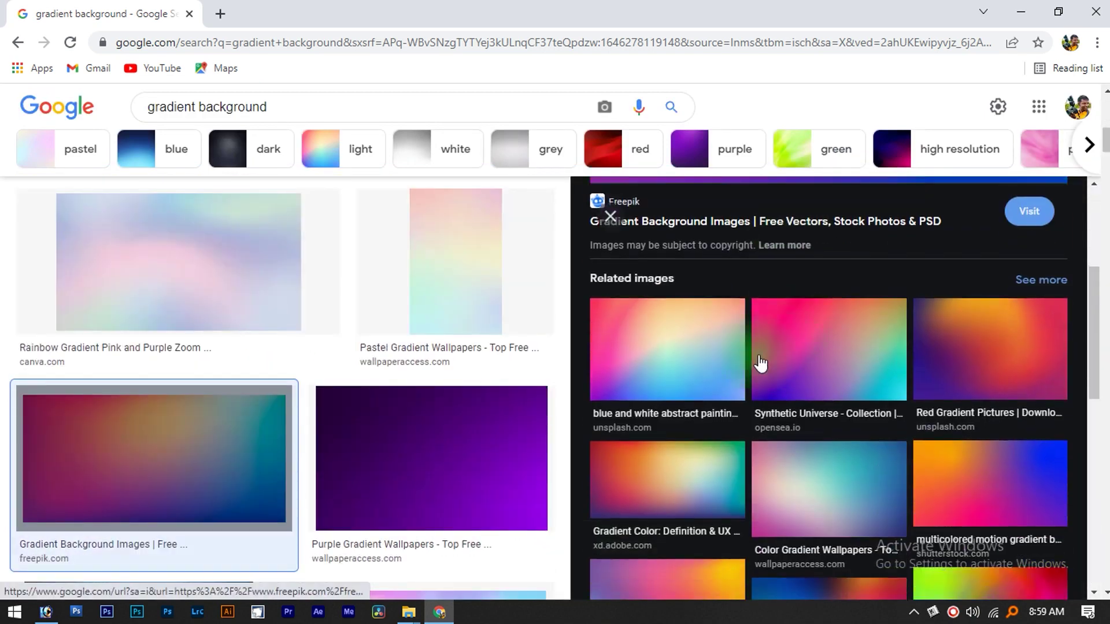
scroll(674, 383, down, 3)
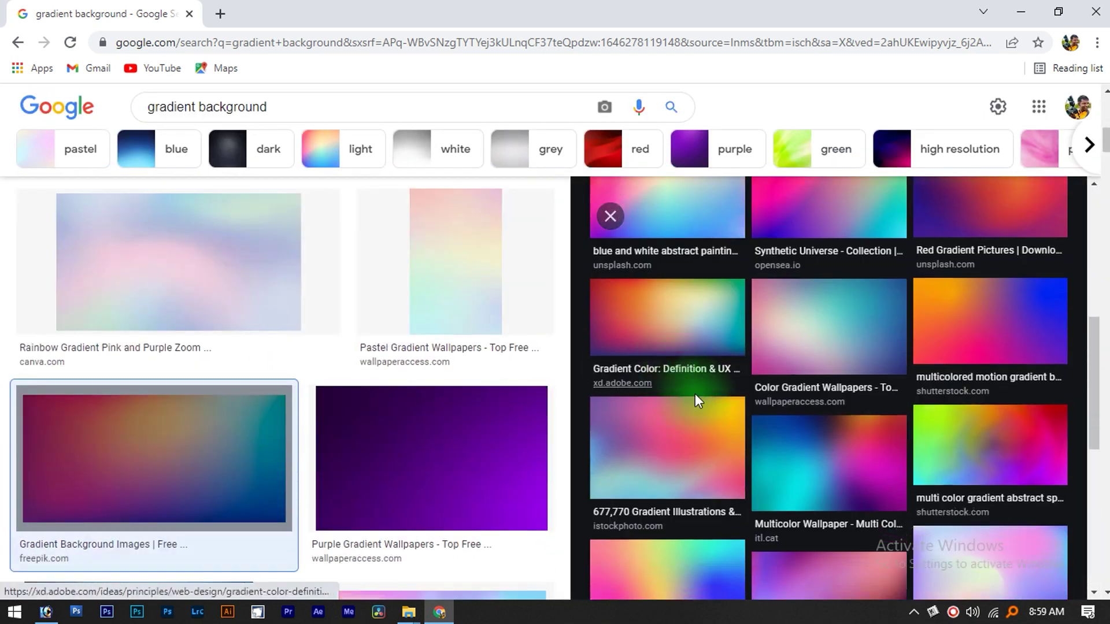
click(689, 334)
scroll(890, 367, down, 4)
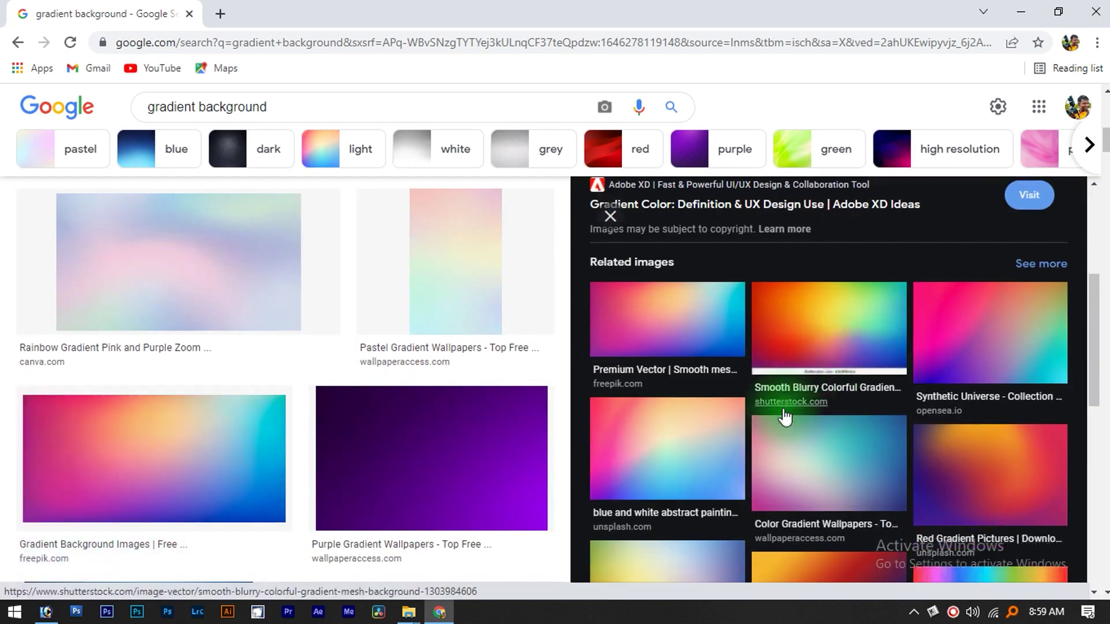
scroll(778, 415, down, 5)
scroll(203, 488, down, 10)
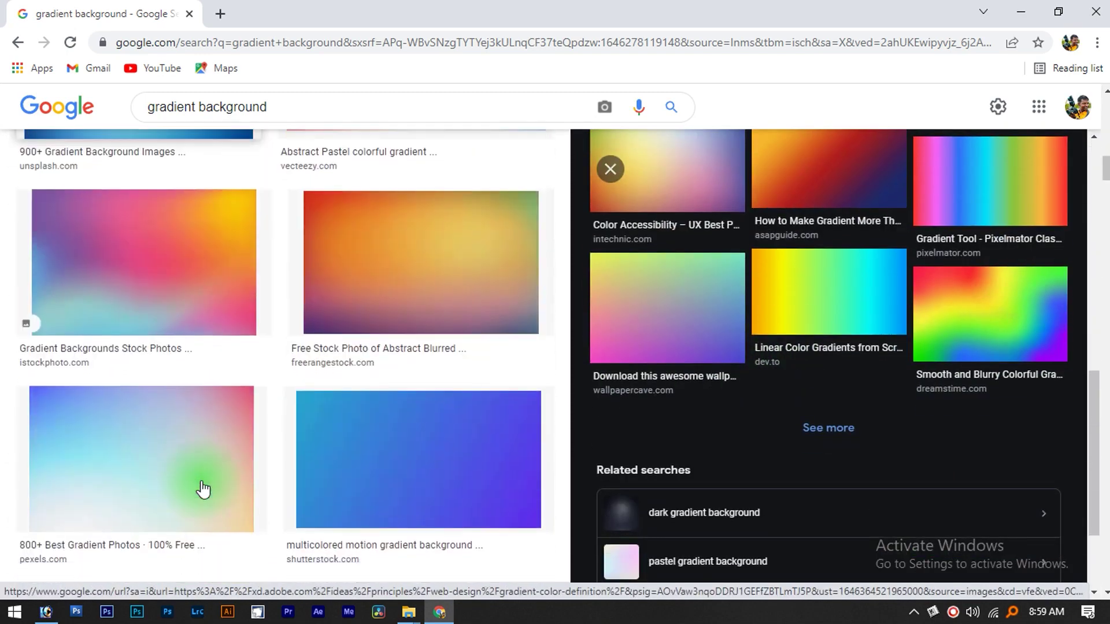
scroll(202, 490, down, 15)
scroll(200, 501, down, 15)
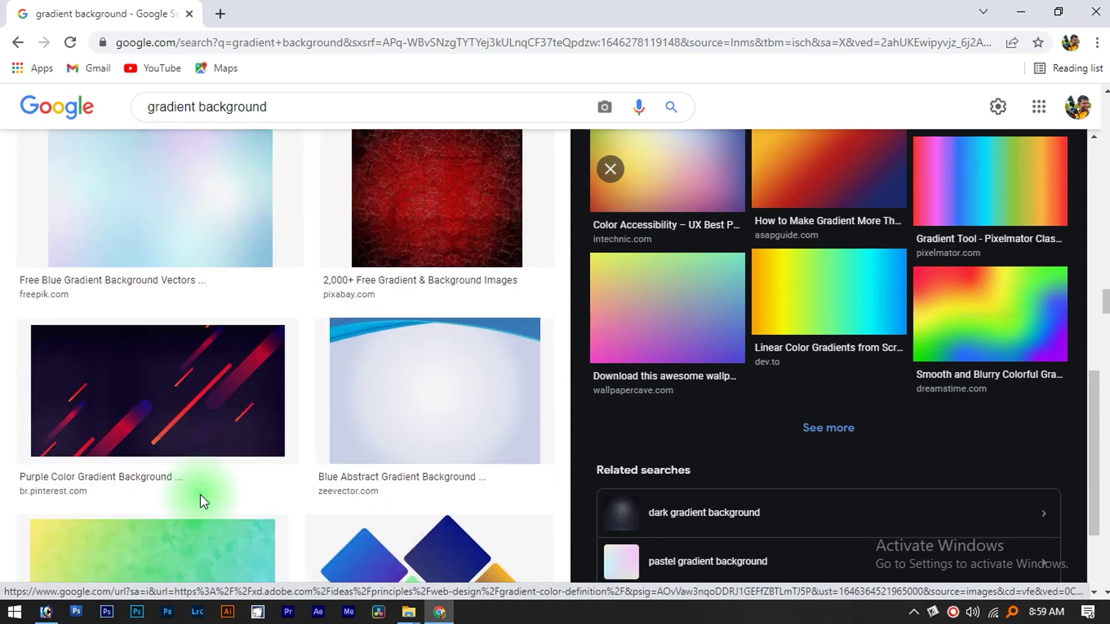
scroll(200, 500, down, 10)
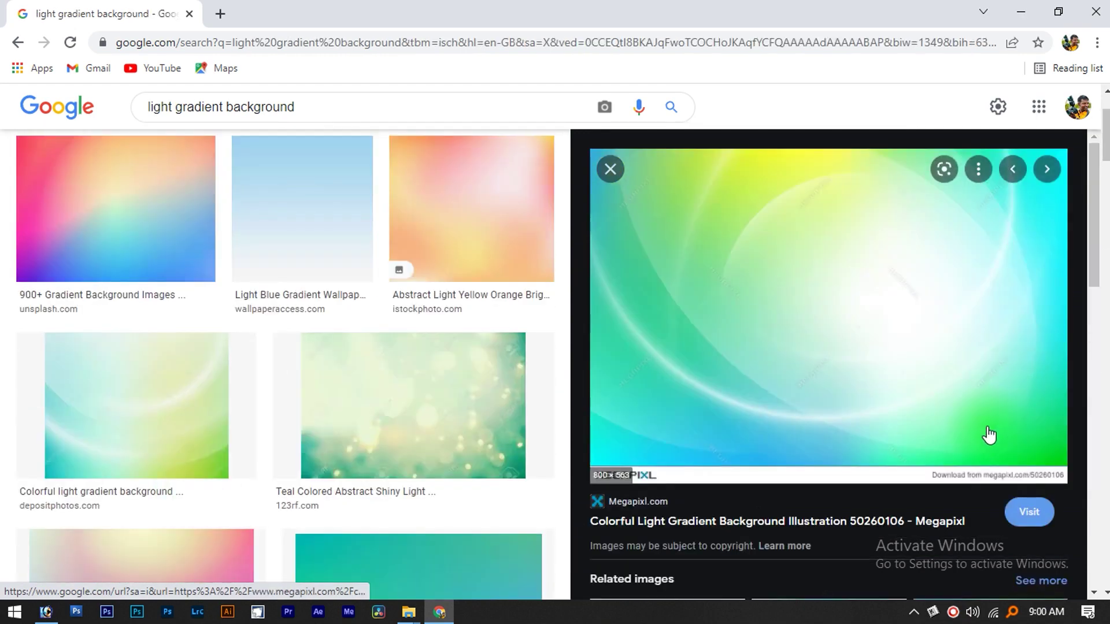
Step: Save the Megapixl colorful light gradient image as a JPEG in the Downloads folder
scroll(792, 400, up, 1)
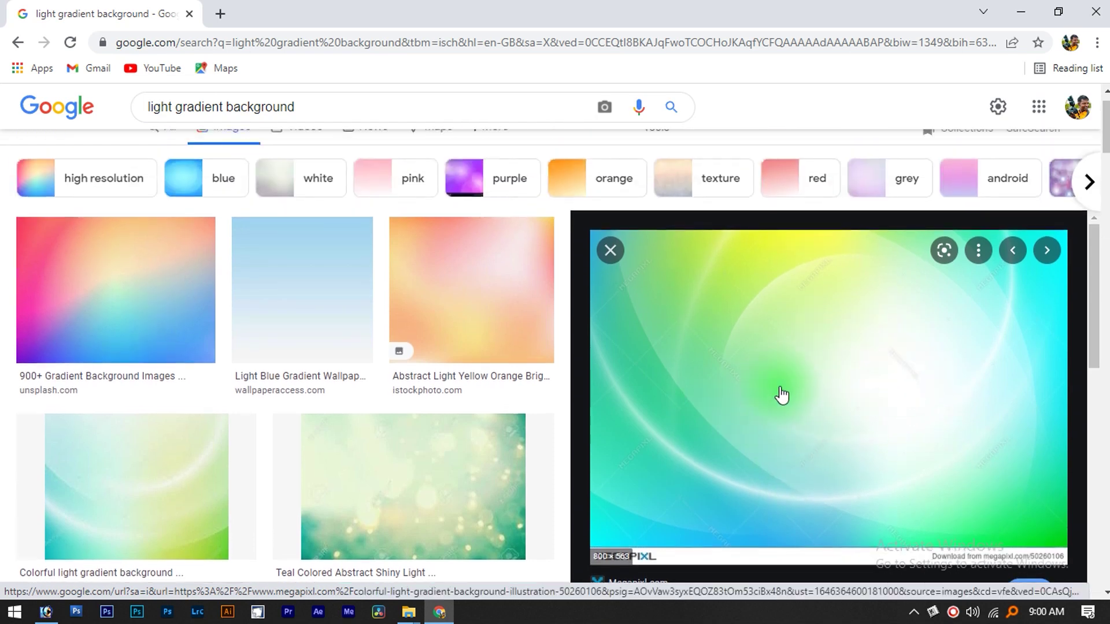
scroll(862, 362, down, 3)
scroll(971, 382, up, 3)
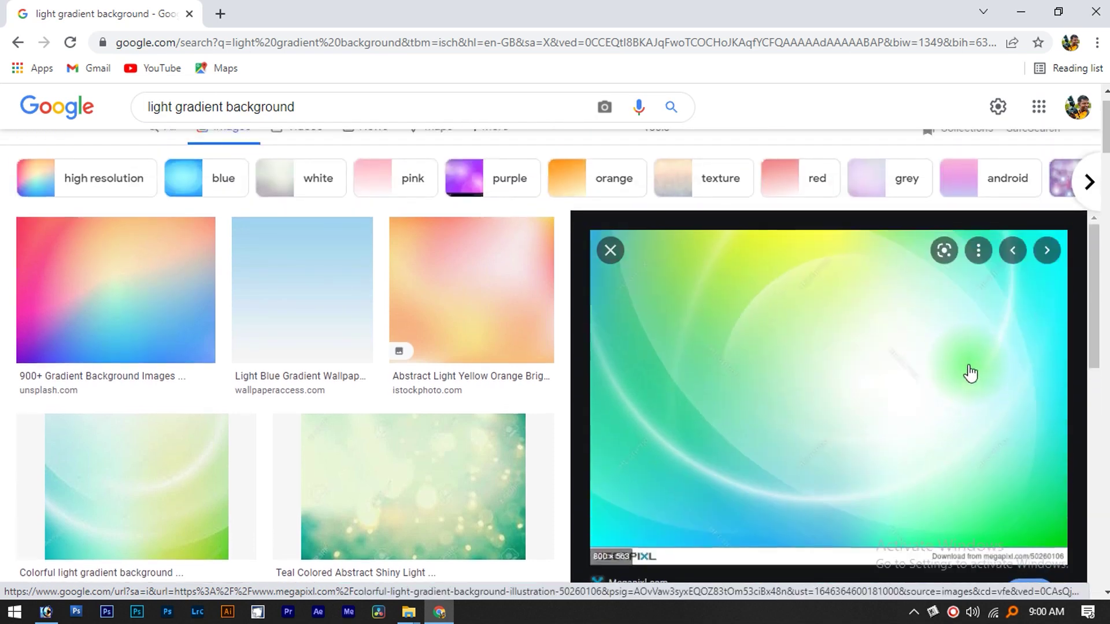
right_click(791, 371)
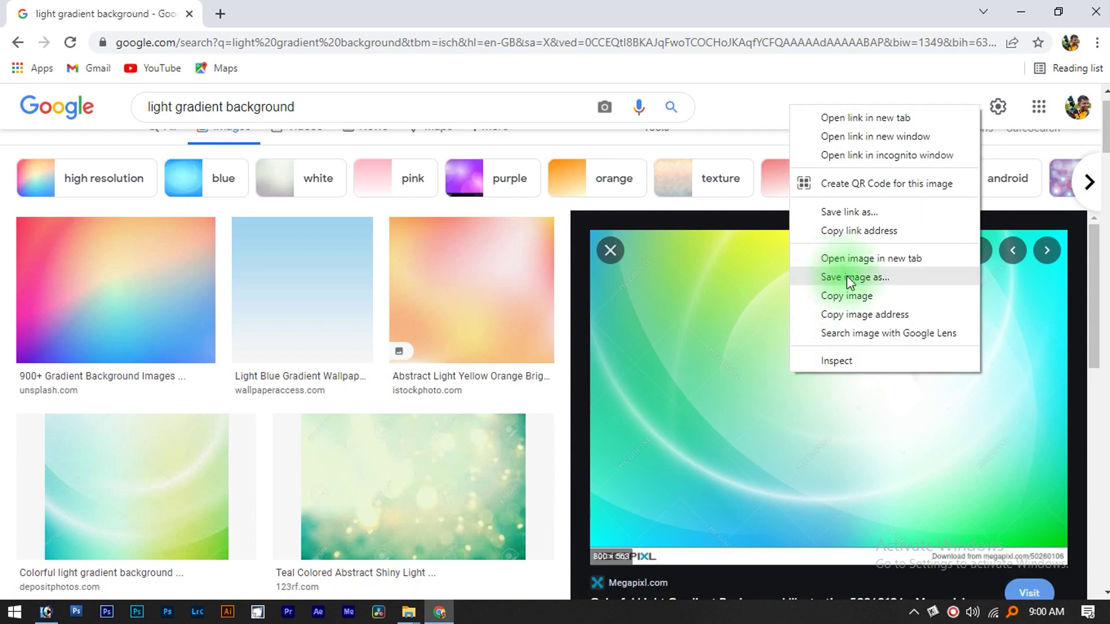
click(845, 277)
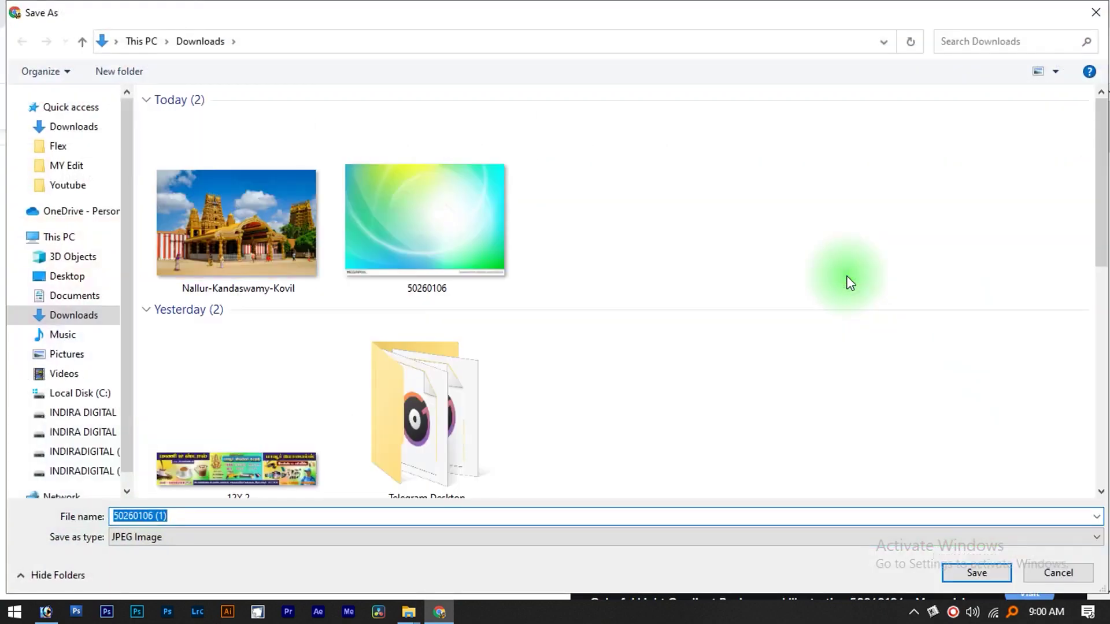
key(Return)
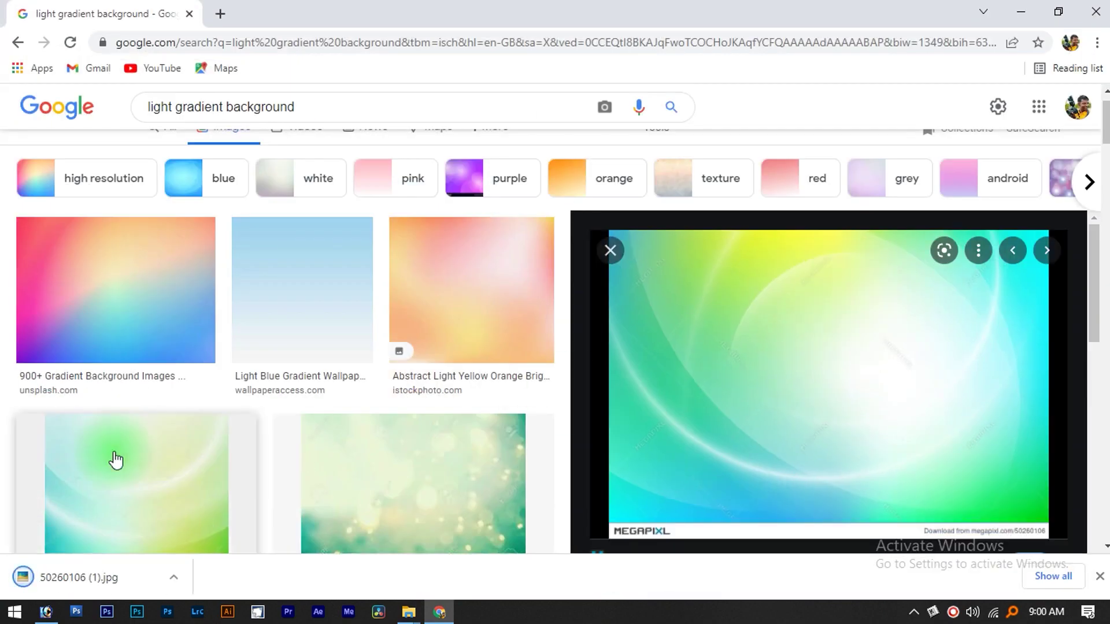
Step: Open the downloaded gradient image in Photoshop and copy it into 20X8.psd as a new layer
click(114, 593)
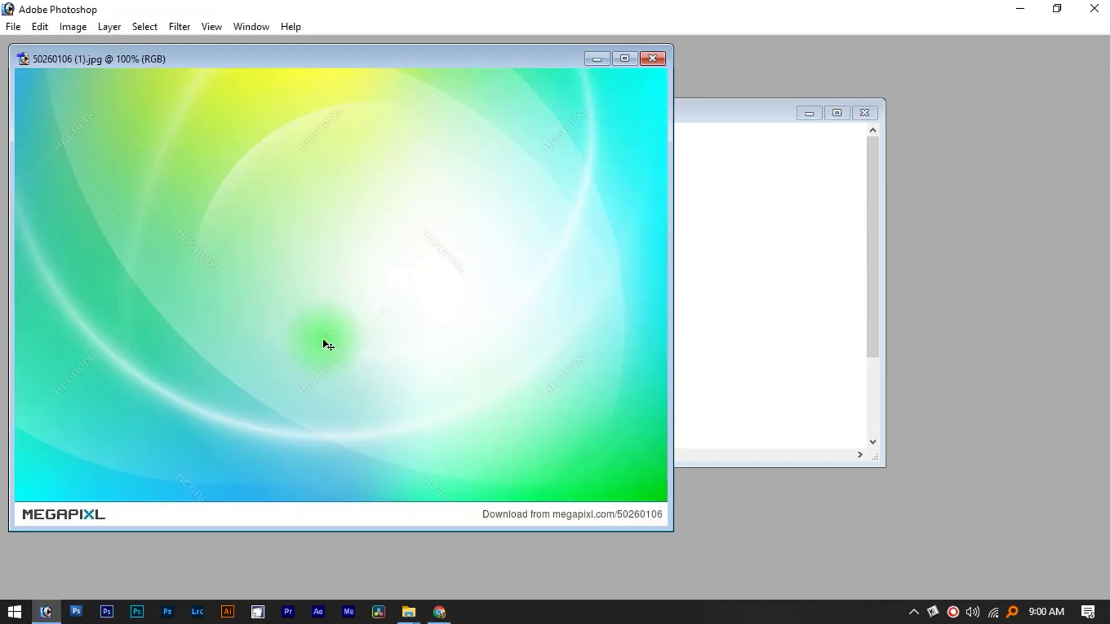
drag(328, 345, 711, 317)
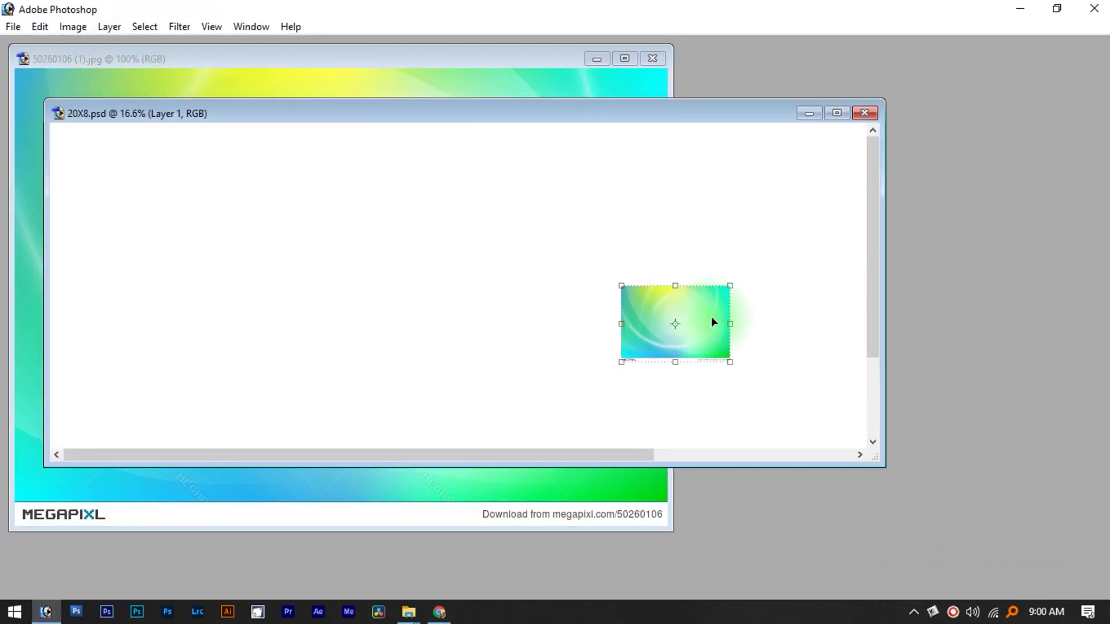
Step: Close the downloaded gradient image and move its copied layer into the upper-left corner of the maximised 20X8.psd canvas
click(426, 514)
click(652, 59)
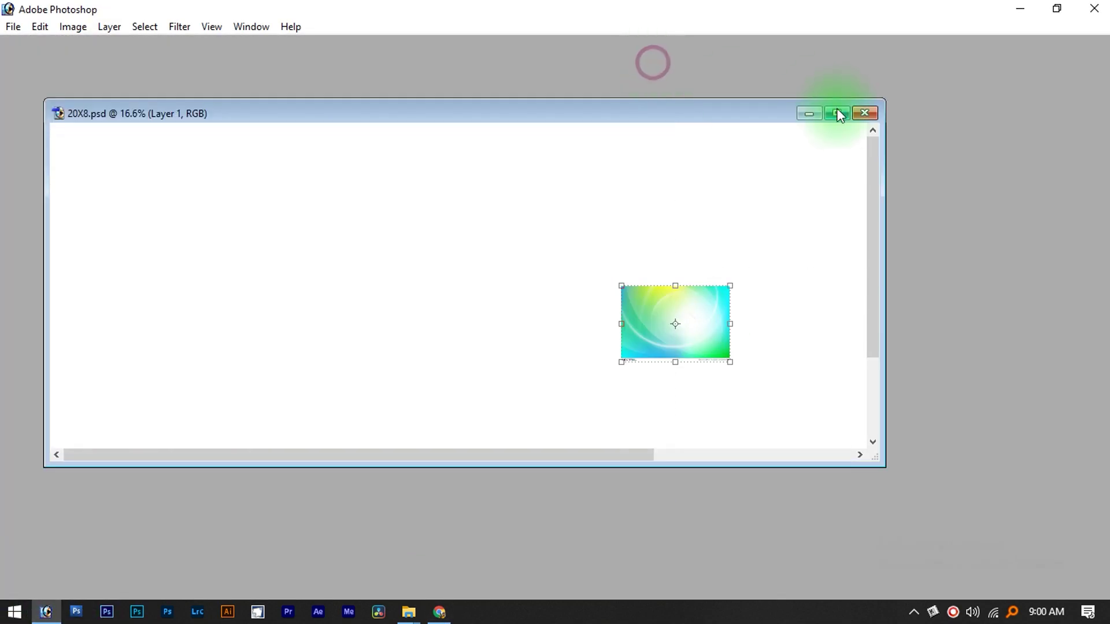
click(836, 113)
drag(649, 322, 25, 80)
drag(33, 124, 113, 169)
Step: Free-transform the gradient layer so it extends slightly past all edges of the canvas, hiding its white margins and footer
key(ctrl+t)
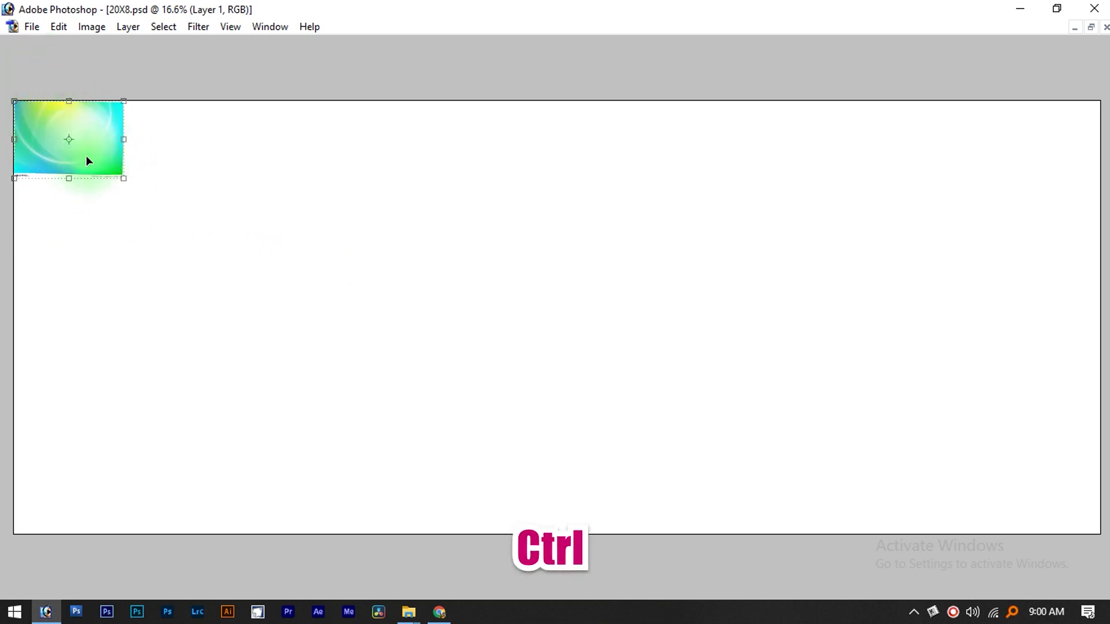
drag(124, 179, 967, 535)
key(ctrl+minus)
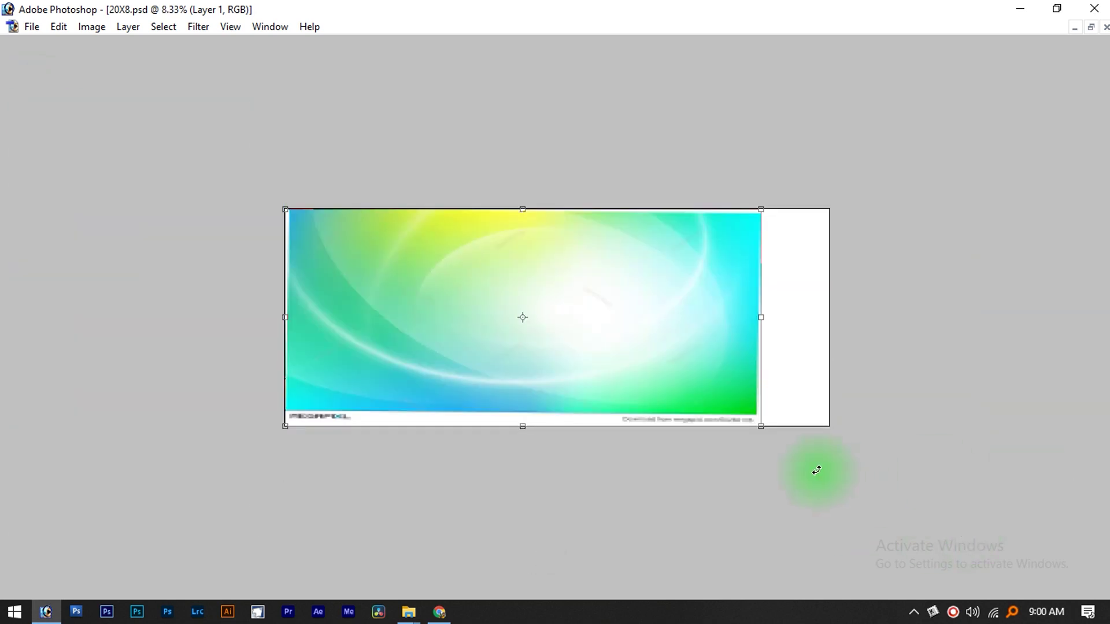
drag(763, 427, 858, 453)
click(613, 288)
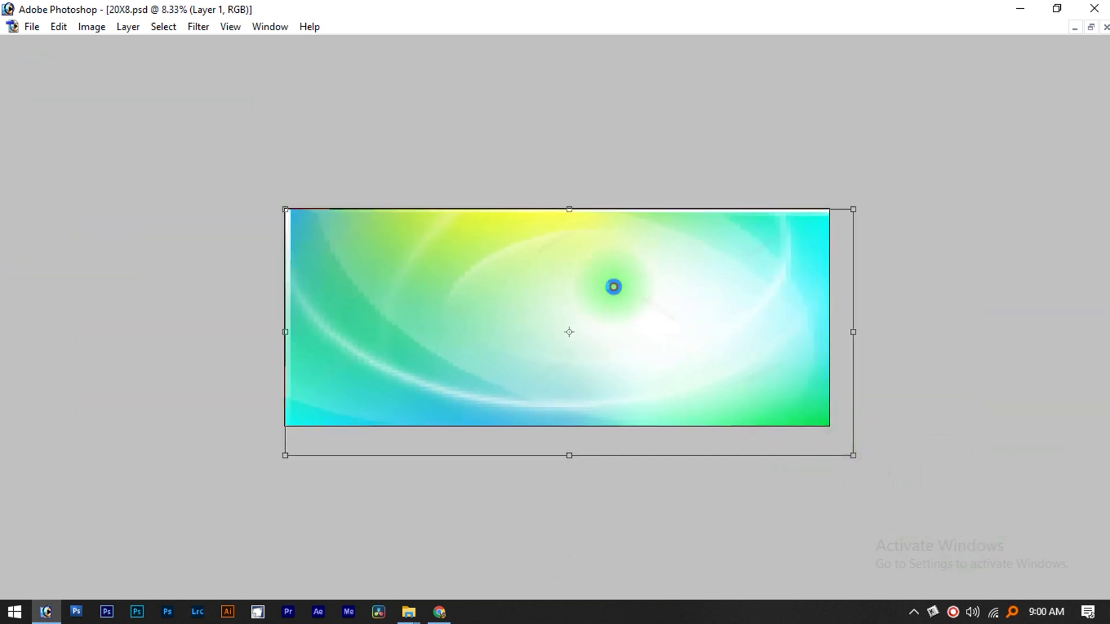
drag(705, 331, 712, 325)
click(786, 320)
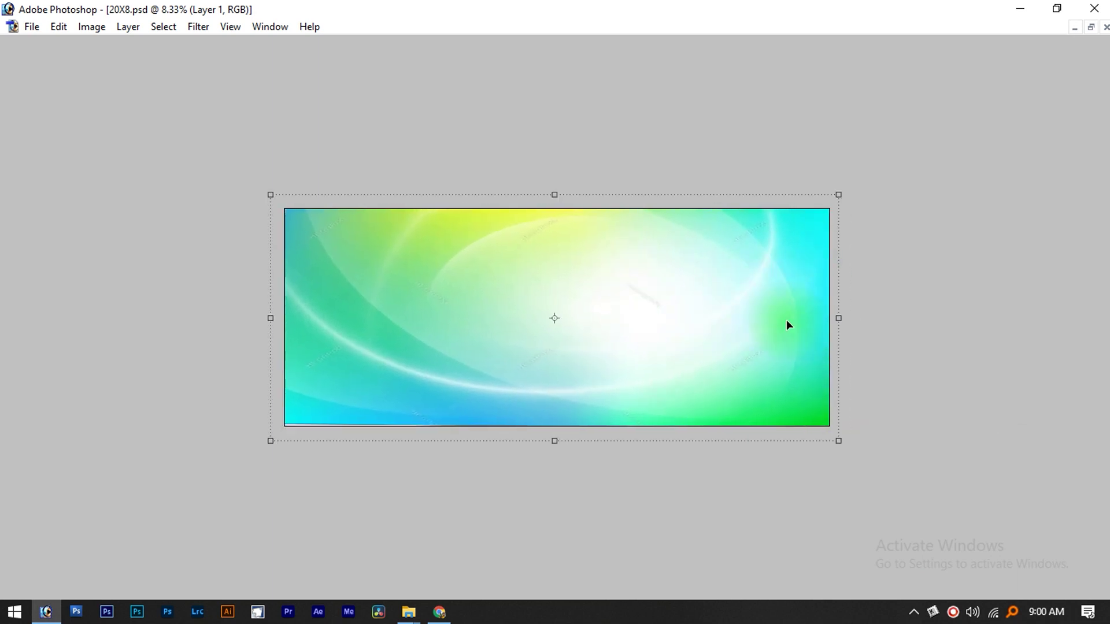
Step: Merge the gradient layer down into the white Background layer
key(Tab)
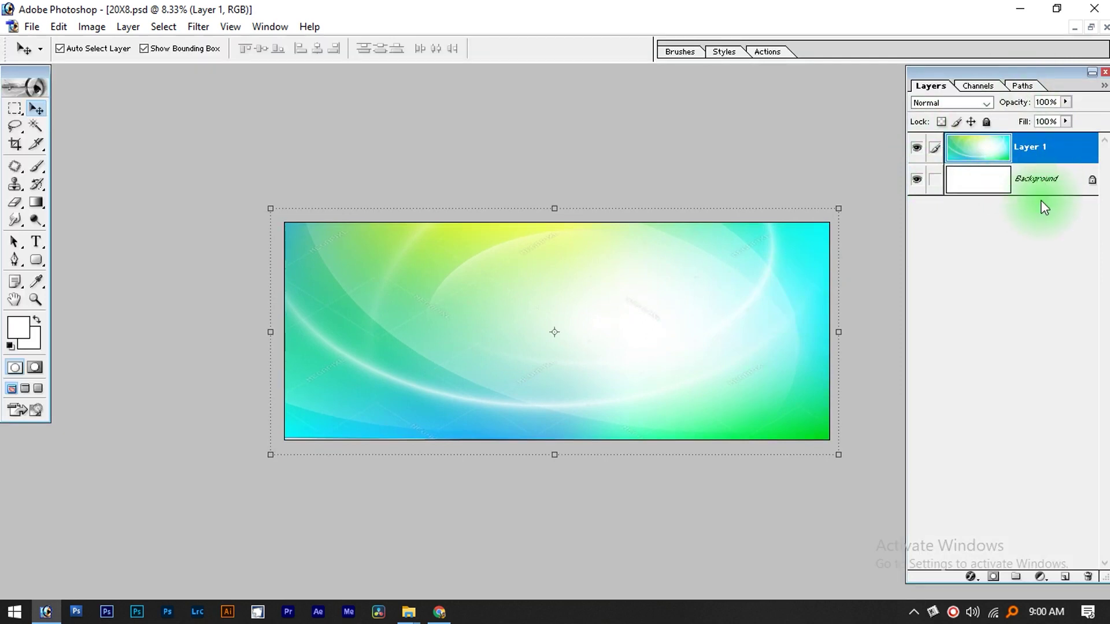
key(ctrl+e)
drag(346, 196, 980, 526)
key(ctrl+z)
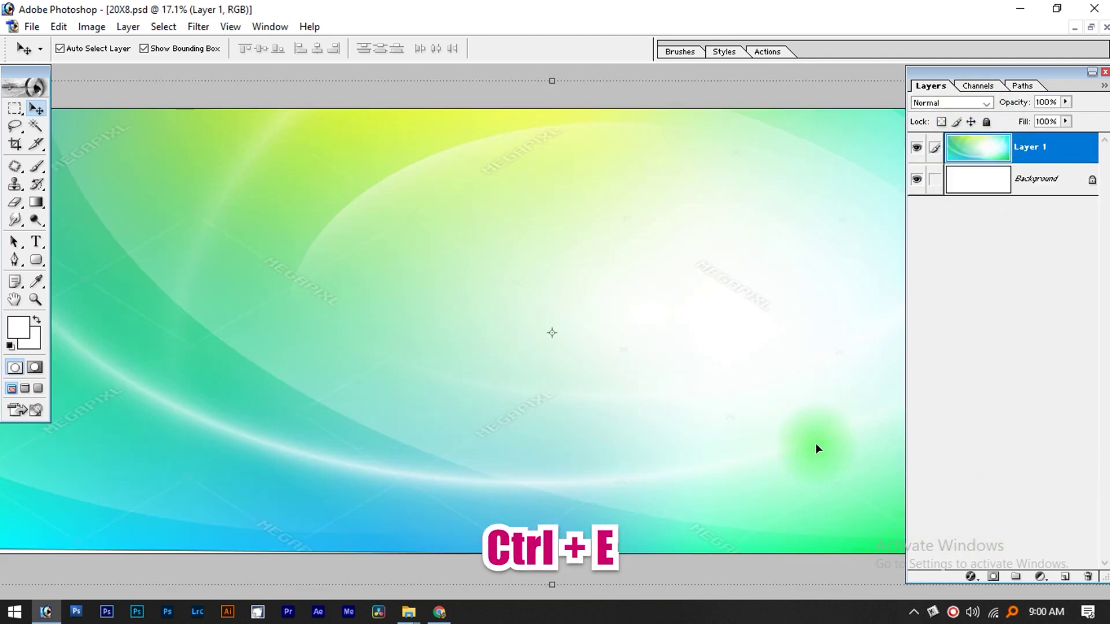
key(ctrl+minus)
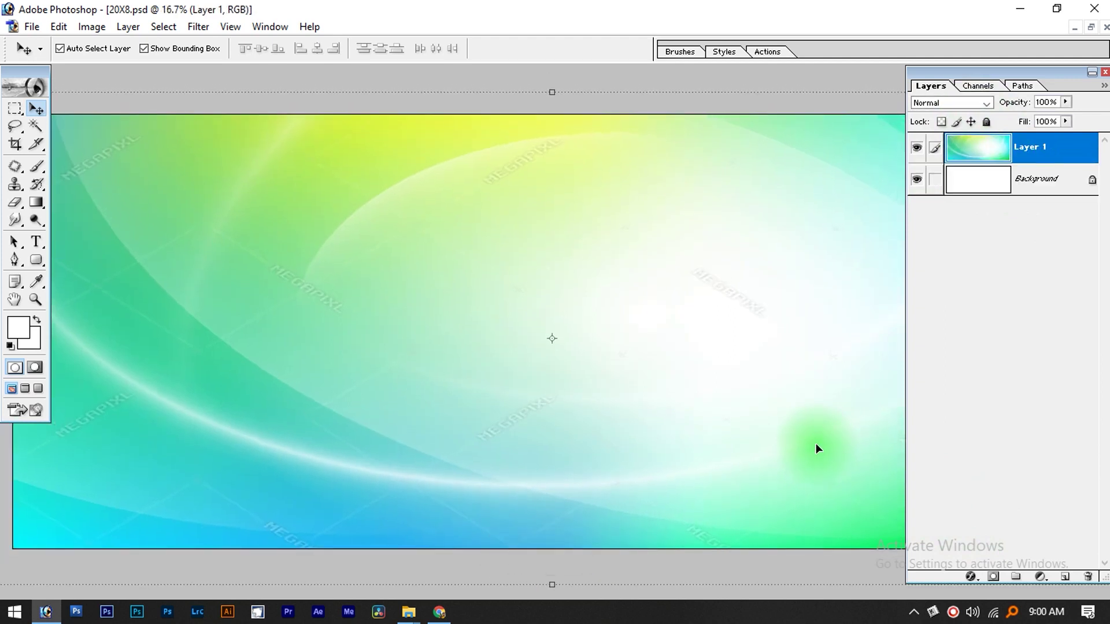
key(ctrl+e)
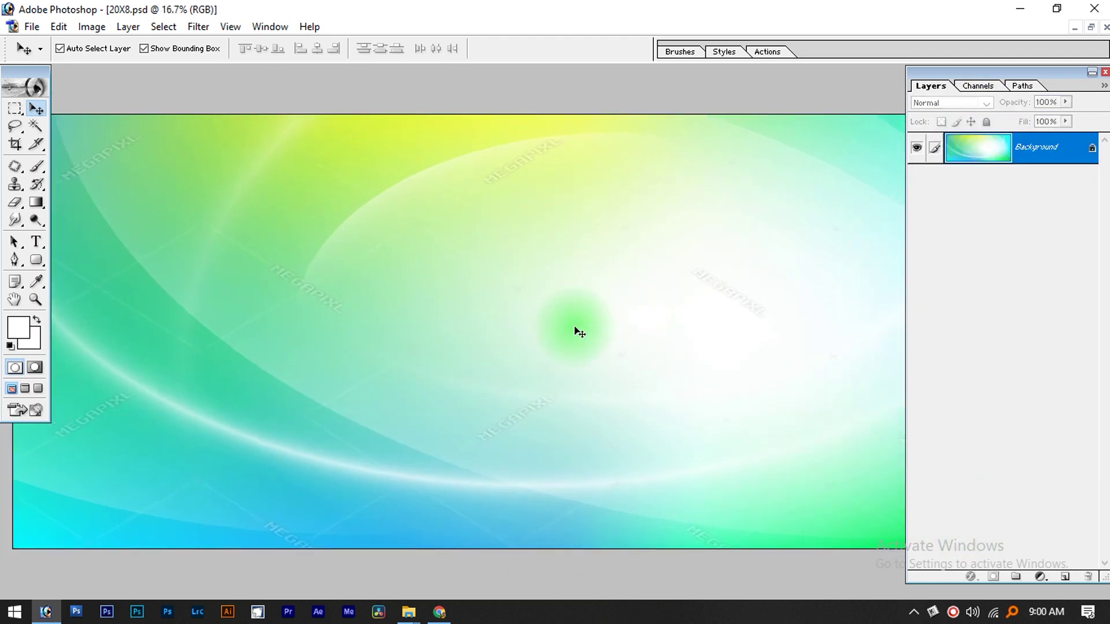
click(197, 27)
mouse_move(289, 147)
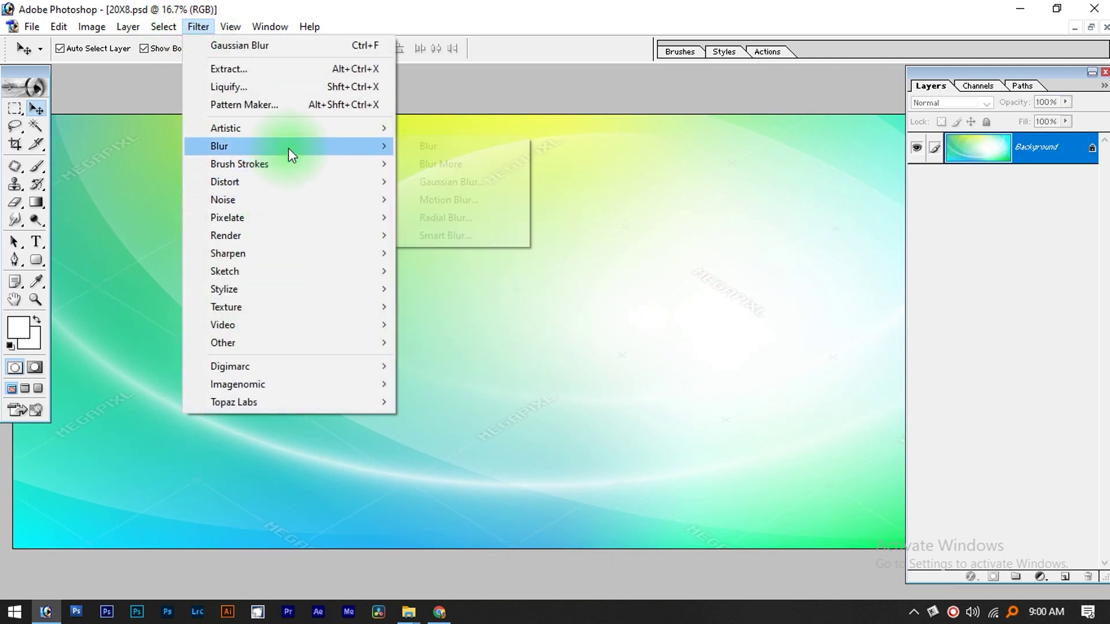
click(452, 181)
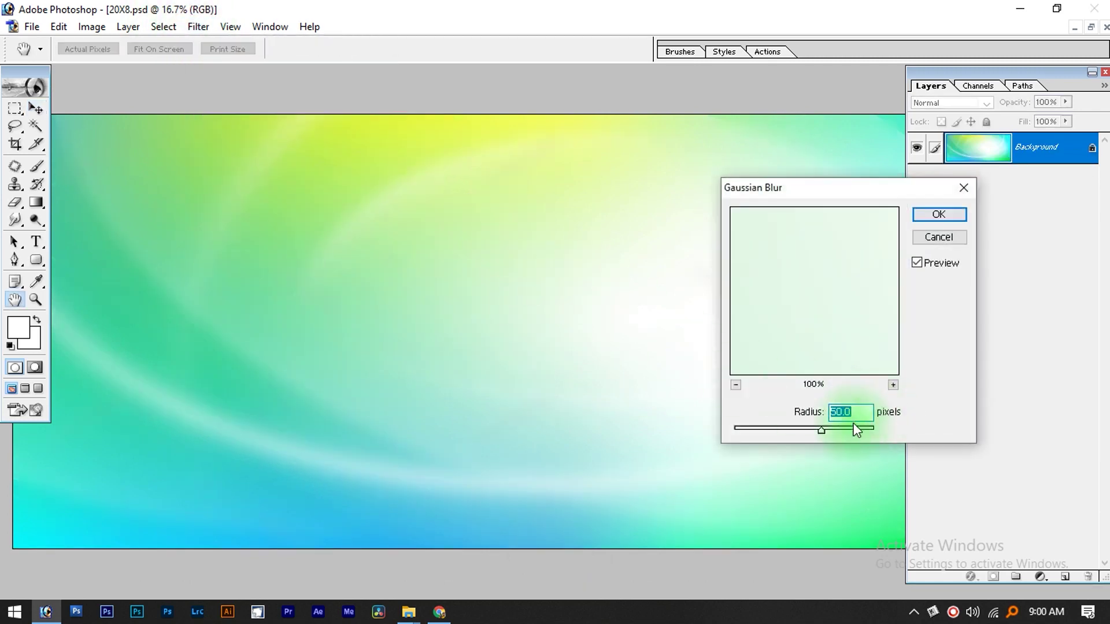
drag(799, 428, 779, 429)
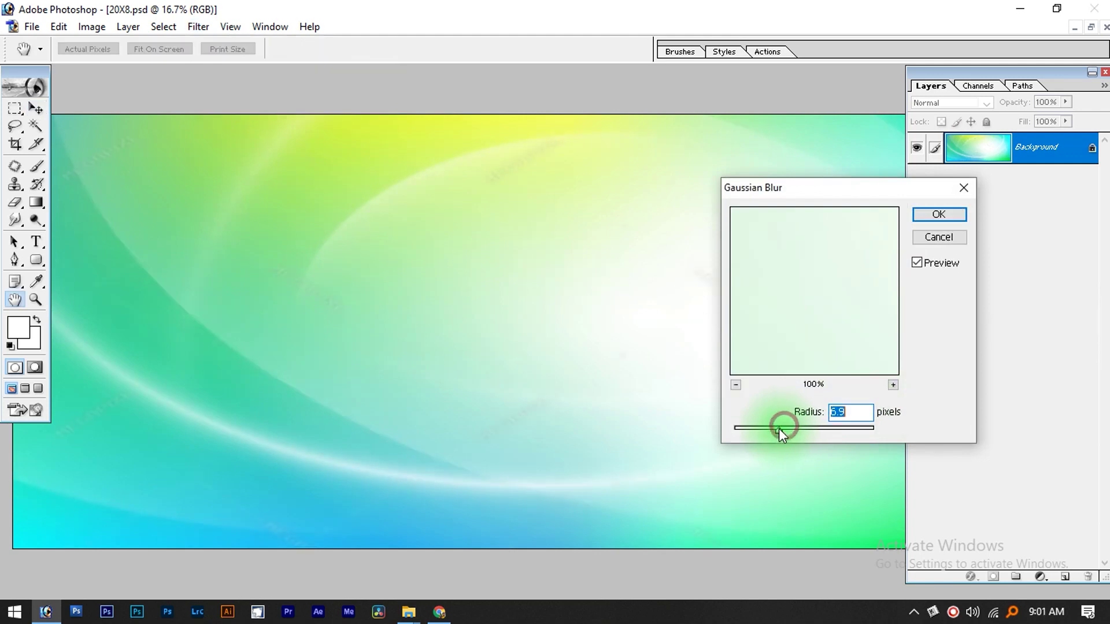
click(957, 240)
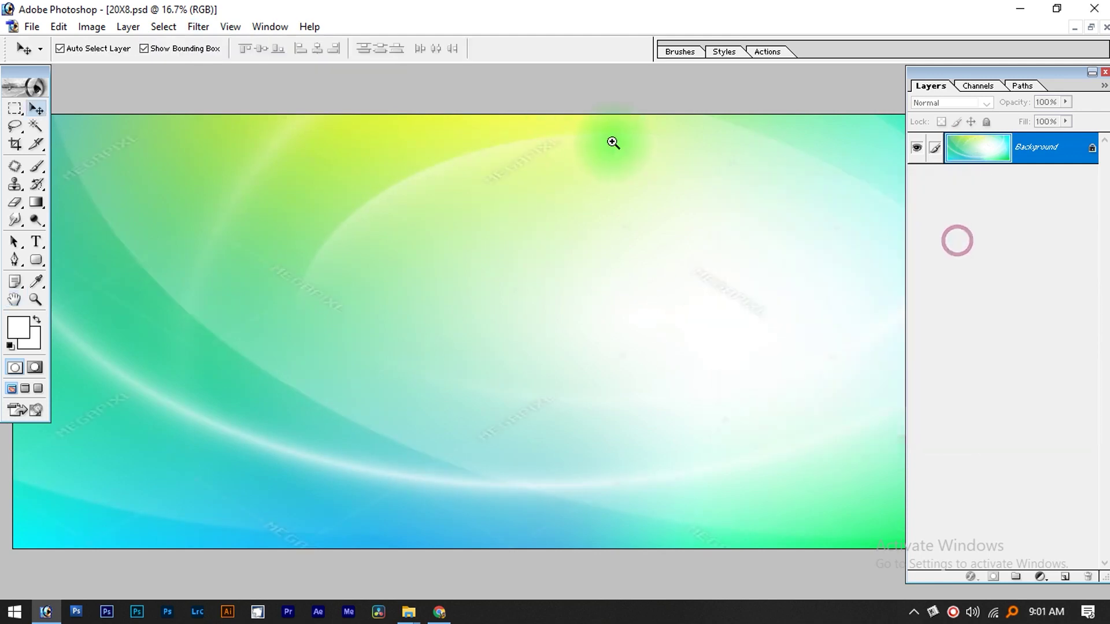
Step: Examine the Megapixl watermarks on the background up close
drag(617, 112, 446, 196)
drag(493, 374, 671, 241)
key(ctrl+minus)
key(ctrl+minus)
key(ctrl+minus)
key(ctrl+minus)
key(ctrl+minus)
key(ctrl+minus)
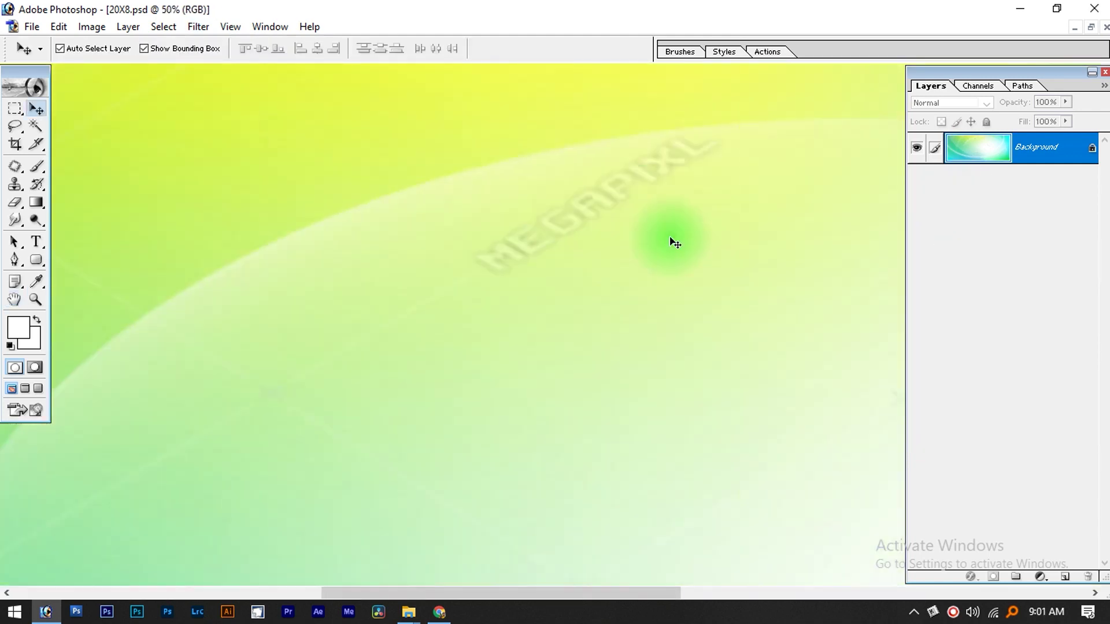
key(Tab)
drag(370, 248, 168, 340)
drag(263, 320, 390, 540)
key(ctrl+0)
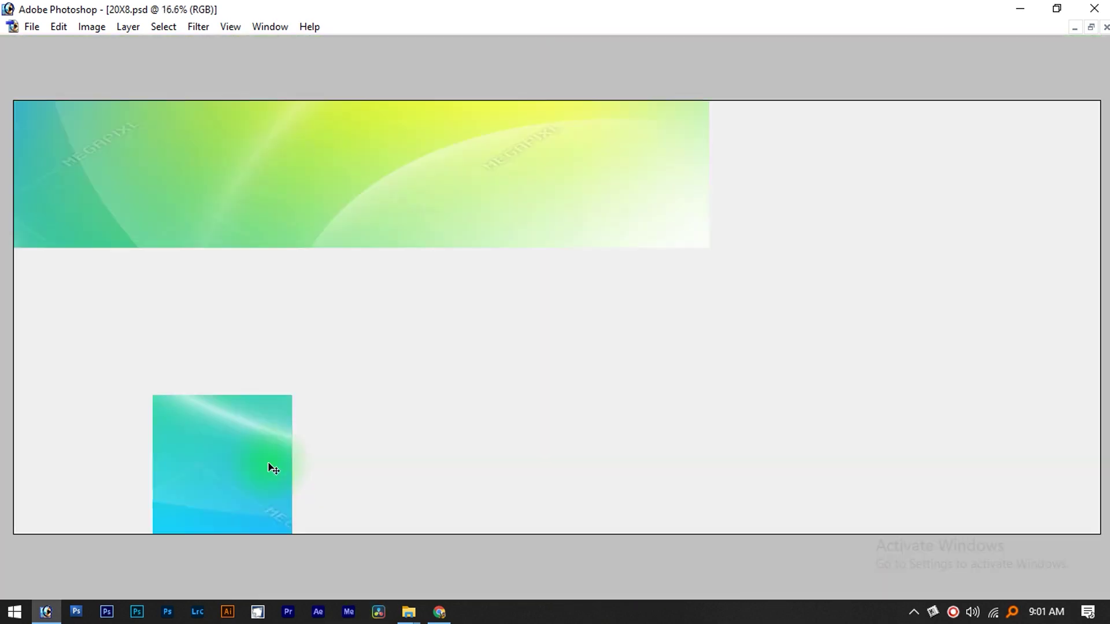
Step: Apply a Gaussian Blur with a radius of 50 pixels to the background
click(196, 26)
mouse_move(265, 152)
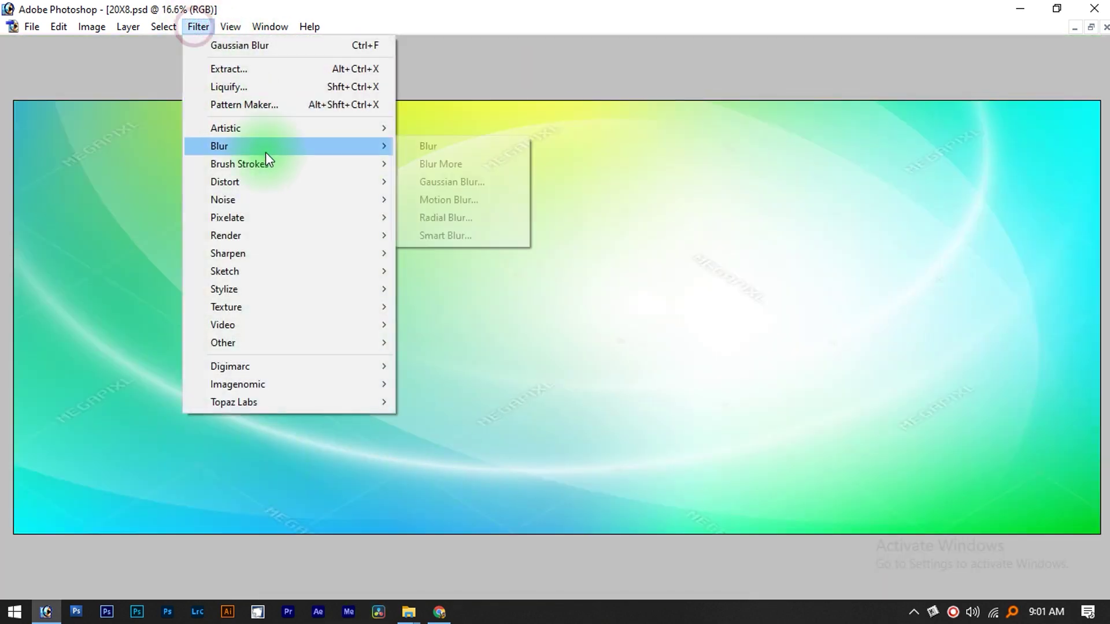
click(457, 181)
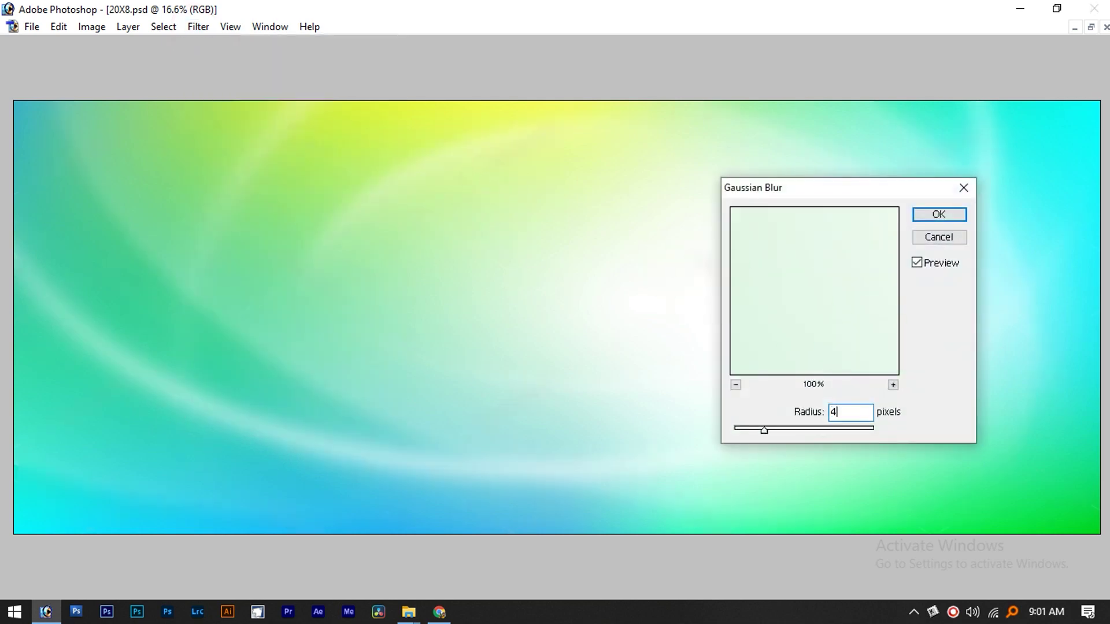
text(40)
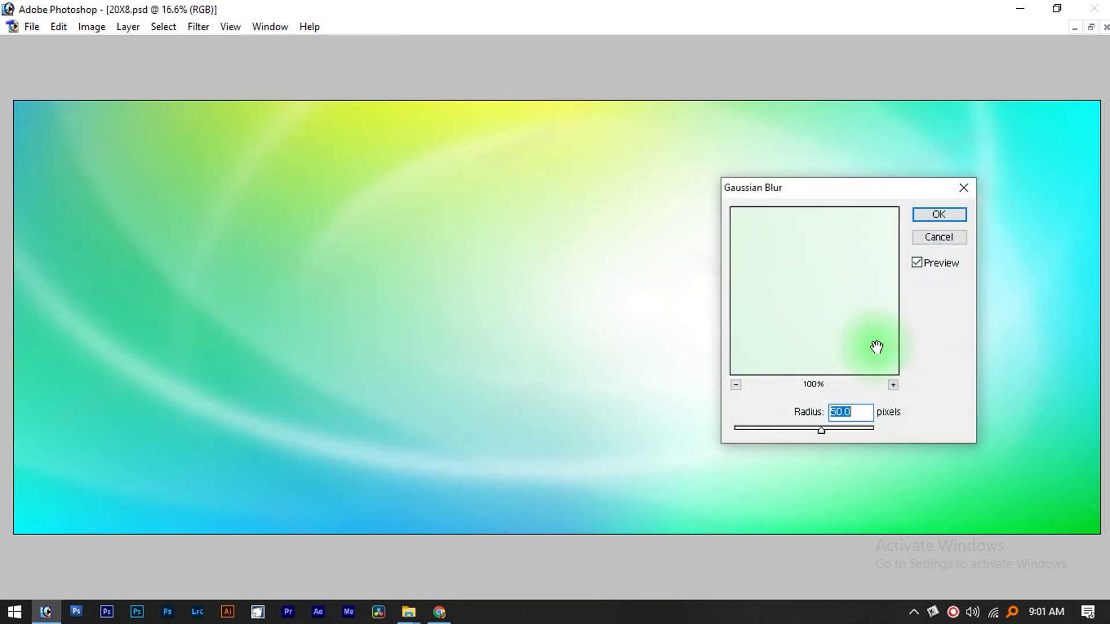
key(Return)
key(ctrl+minus)
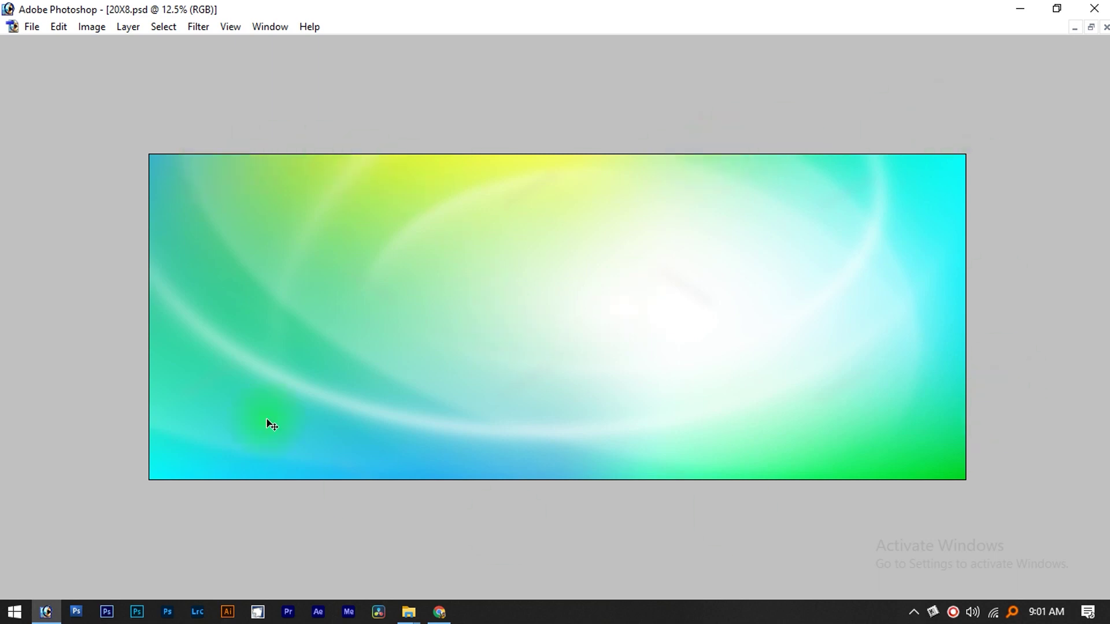
Step: Select the entire canvas, add a new layer above the background and set up a Stroke 100 px wide on it
key(Tab)
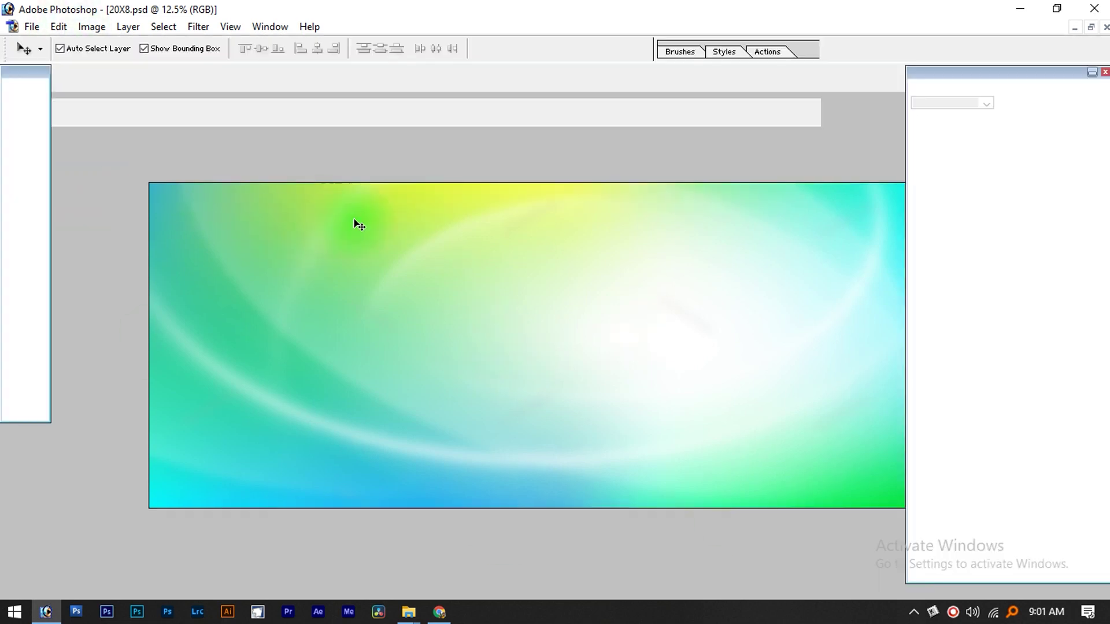
key(ctrl+a)
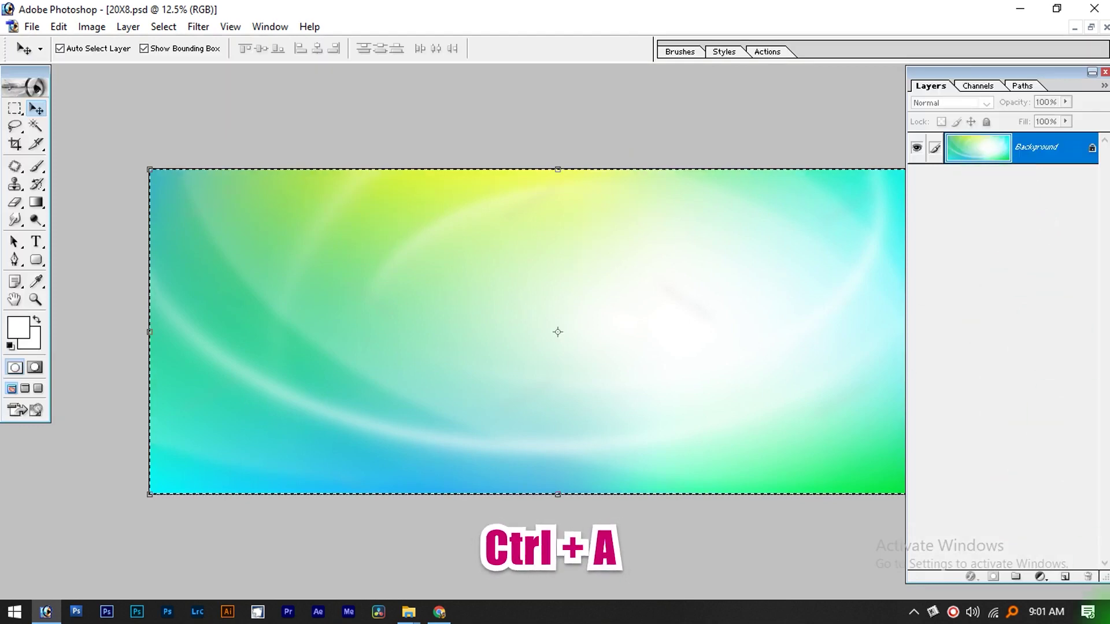
click(1065, 577)
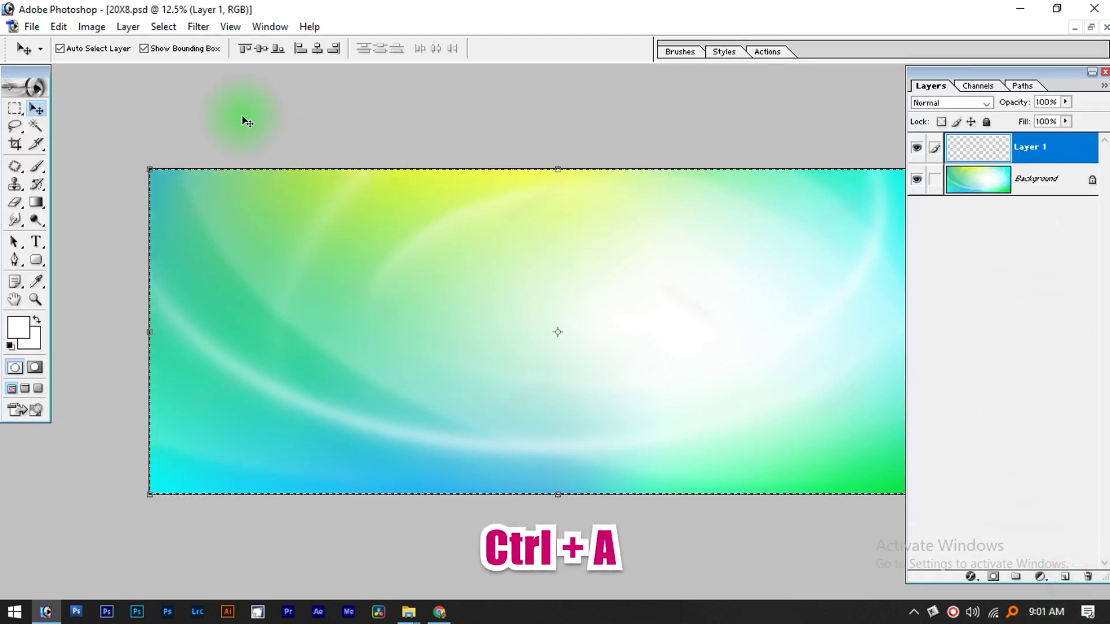
click(58, 29)
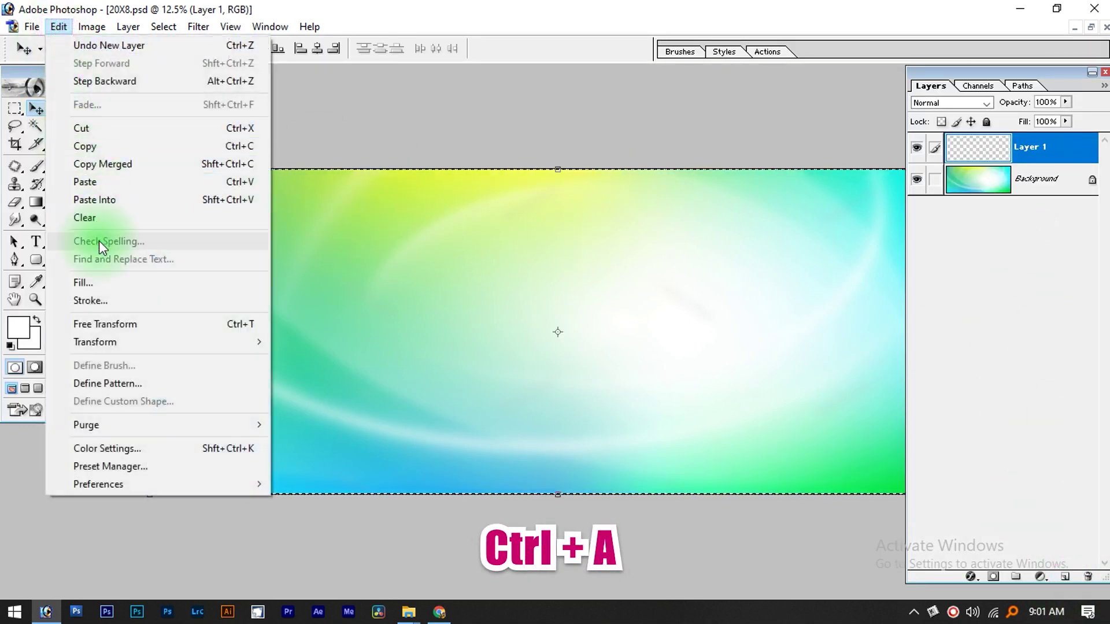
click(110, 302)
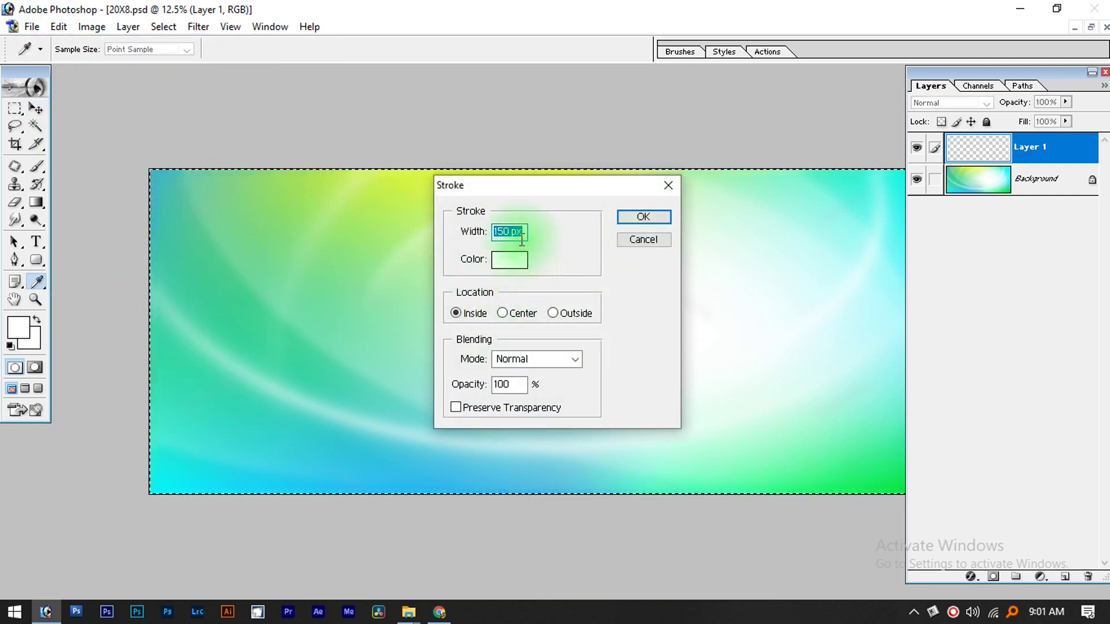
text(100)
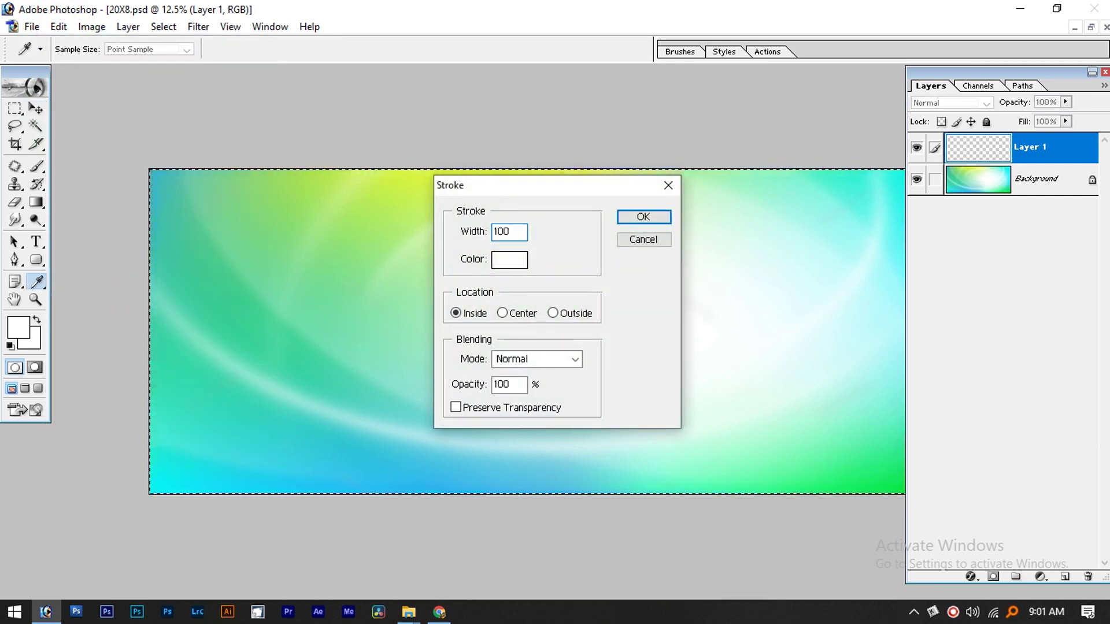
Step: Set the stroke colour to dark blue 066C92 and apply the stroke inside the selection at 100% opacity
click(508, 261)
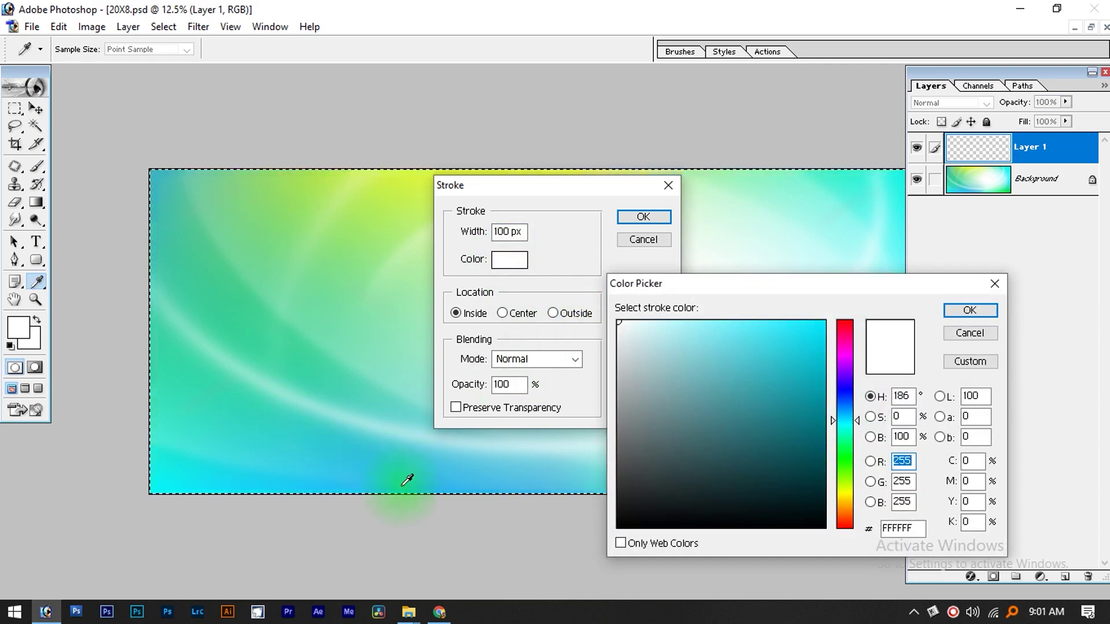
click(389, 191)
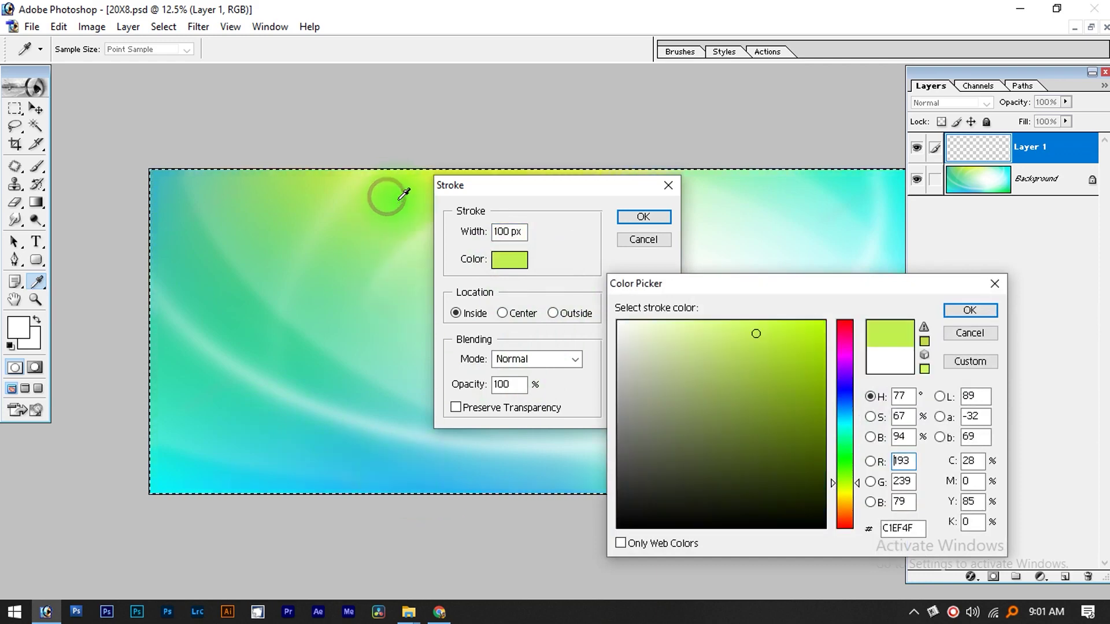
click(436, 465)
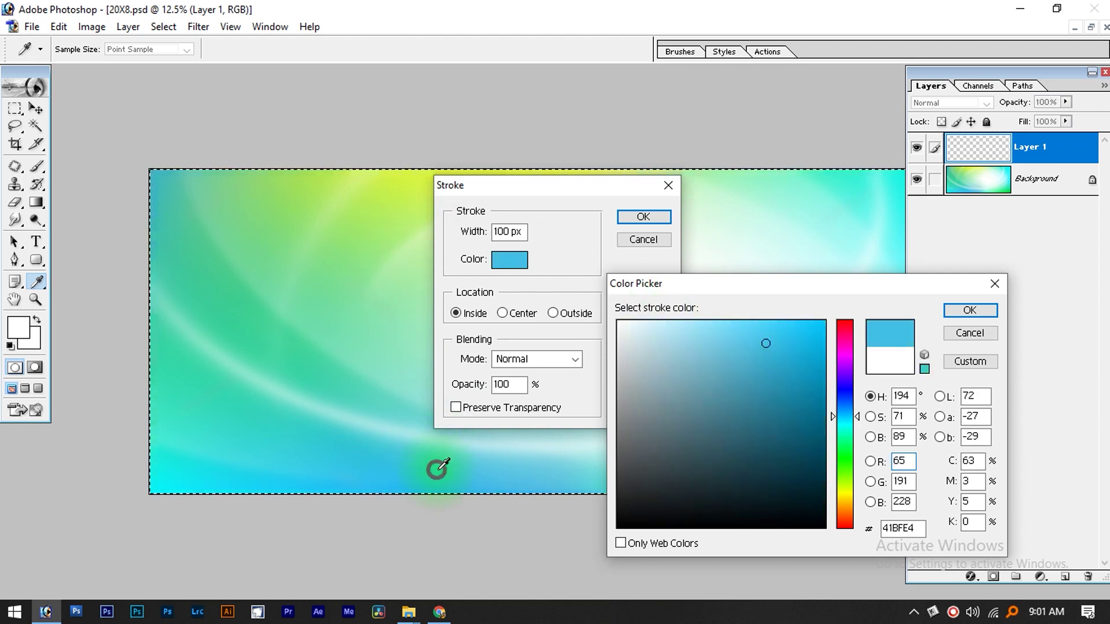
click(791, 358)
drag(791, 358, 815, 396)
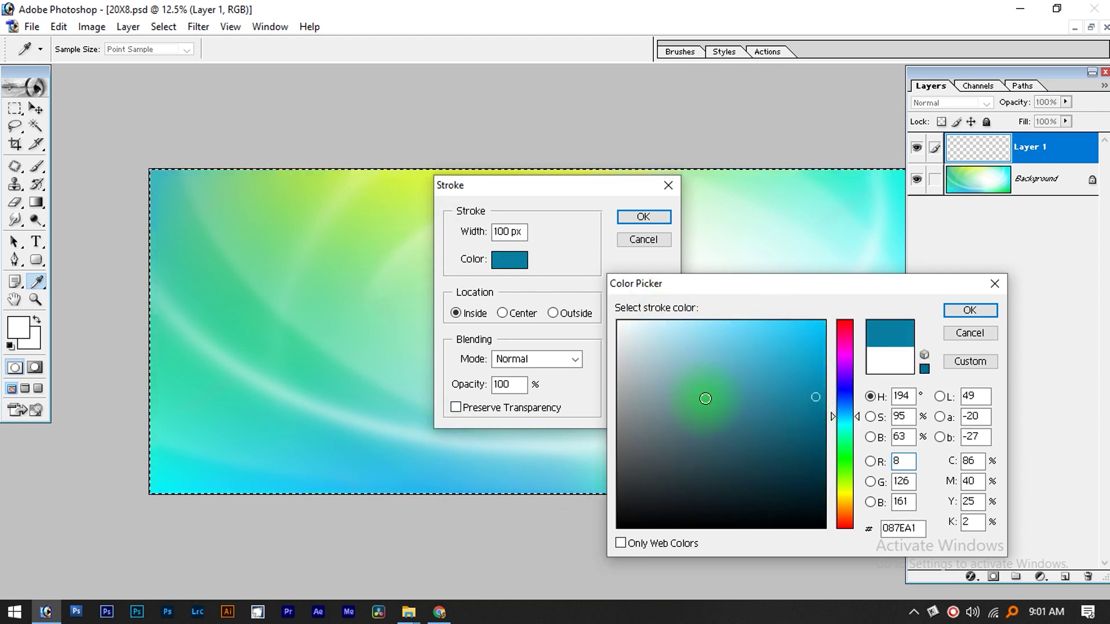
click(414, 484)
click(799, 342)
click(816, 409)
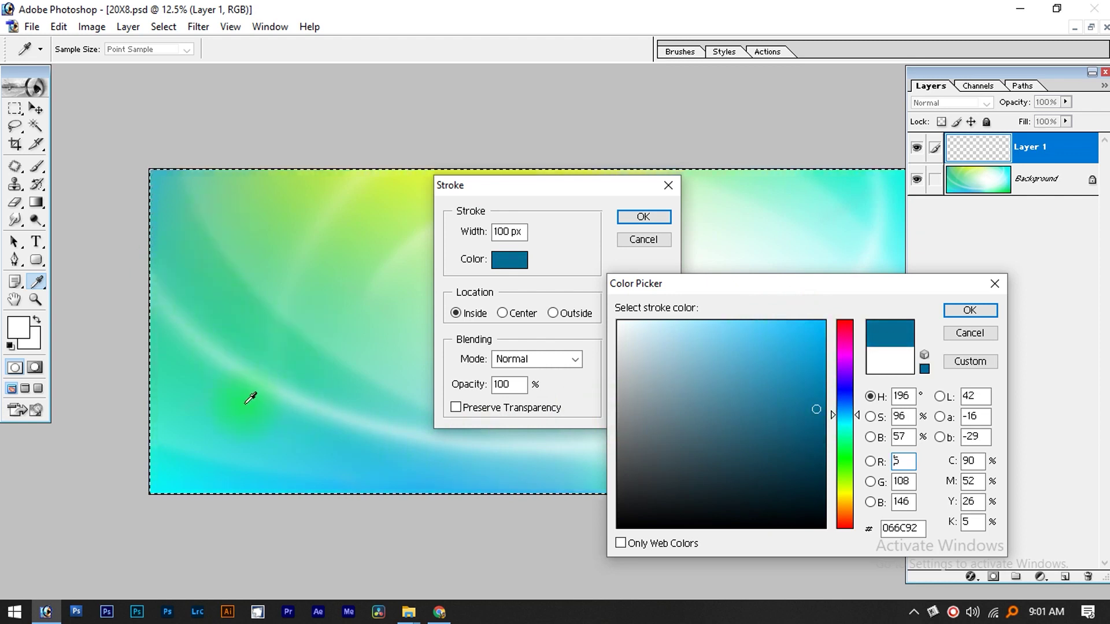
click(960, 313)
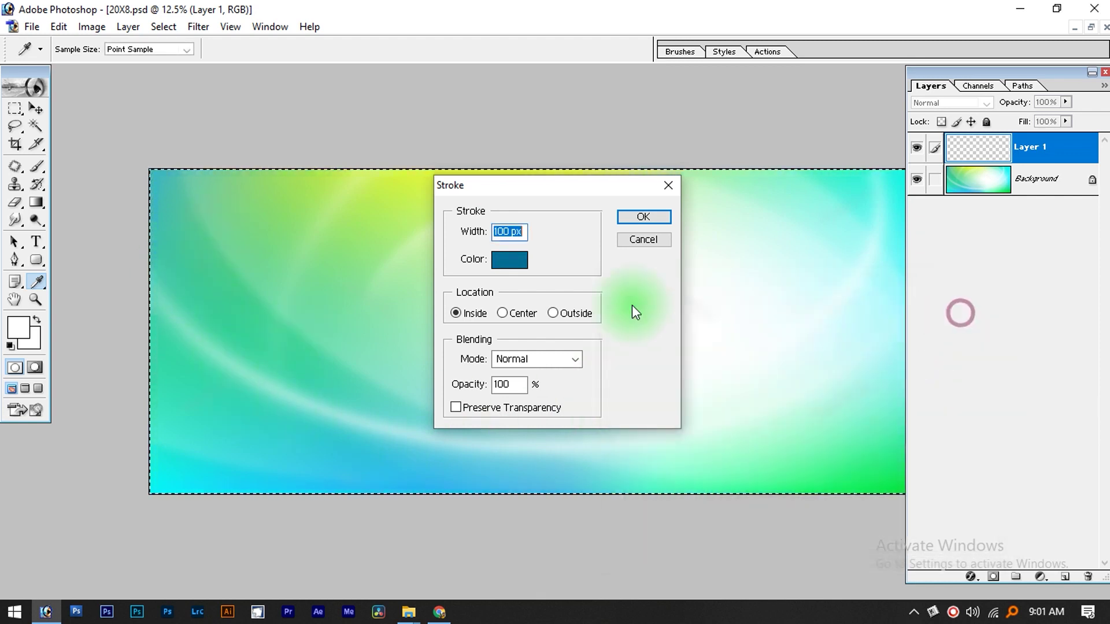
click(642, 217)
key(v)
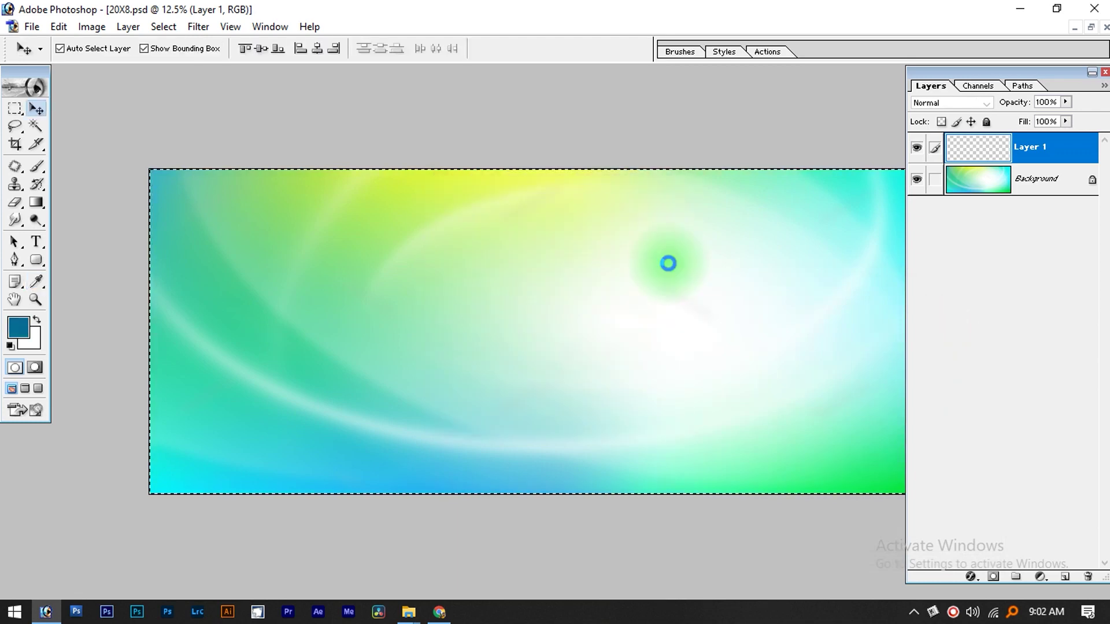
Step: Select the entire canvas and add a new layer above the dark blue border layer
drag(238, 158, 220, 183)
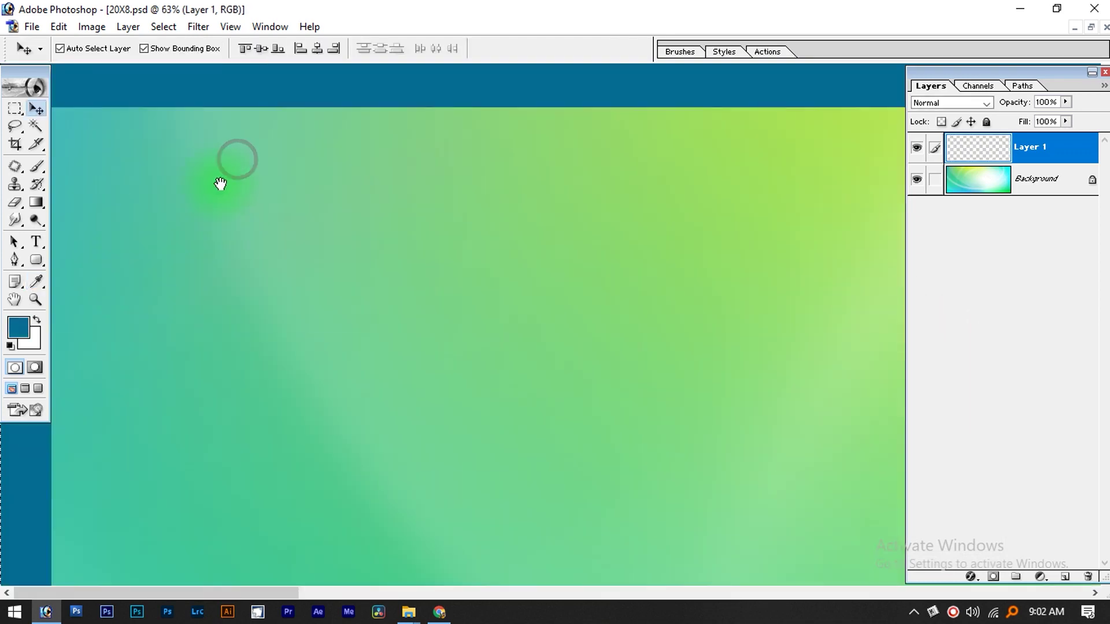
key(Tab)
key(ctrl+0)
key(Tab)
key(Tab)
key(Tab)
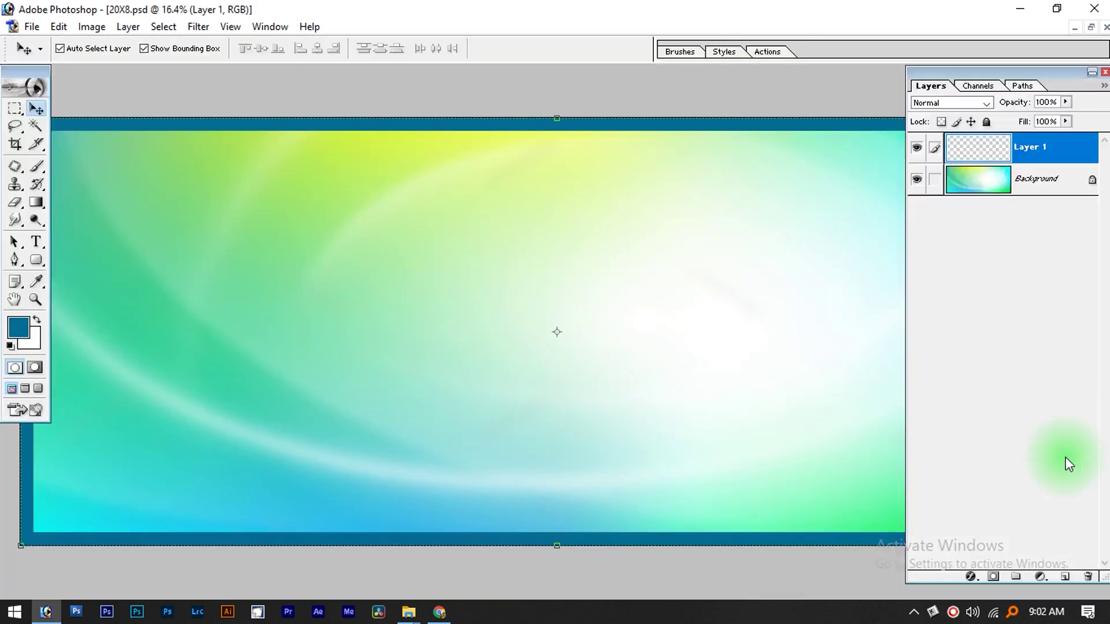
key(ctrl+a)
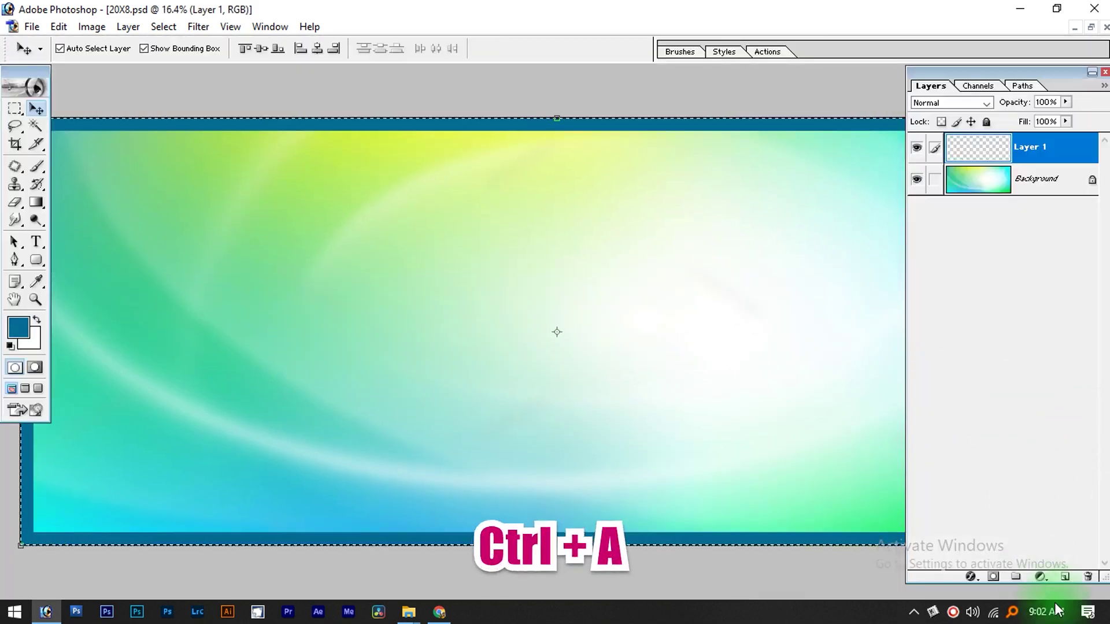
click(1068, 577)
click(59, 27)
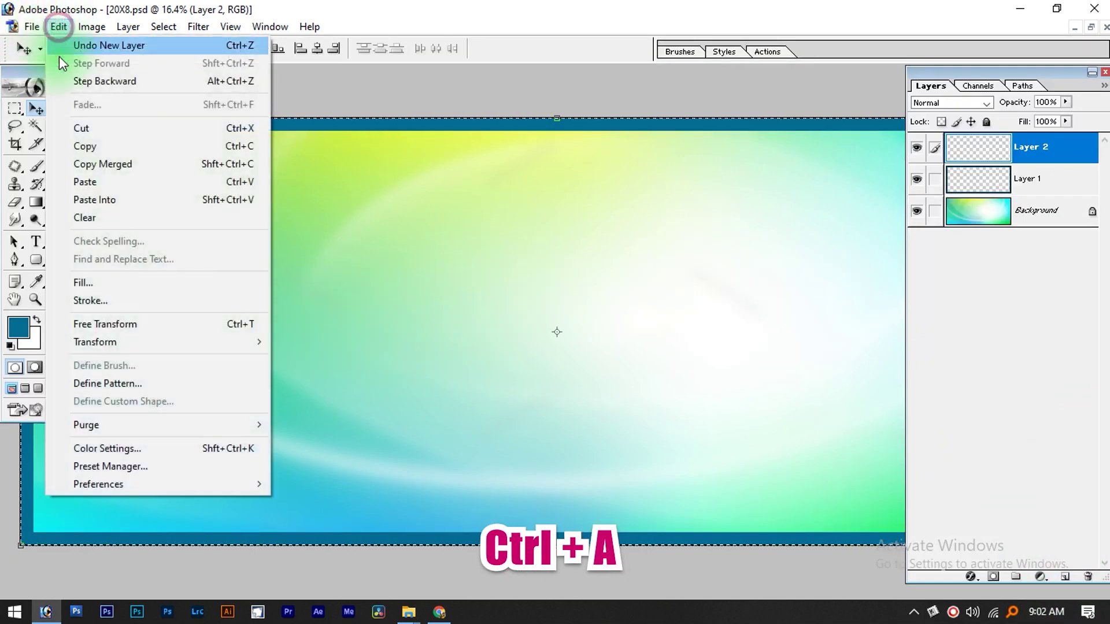
click(124, 285)
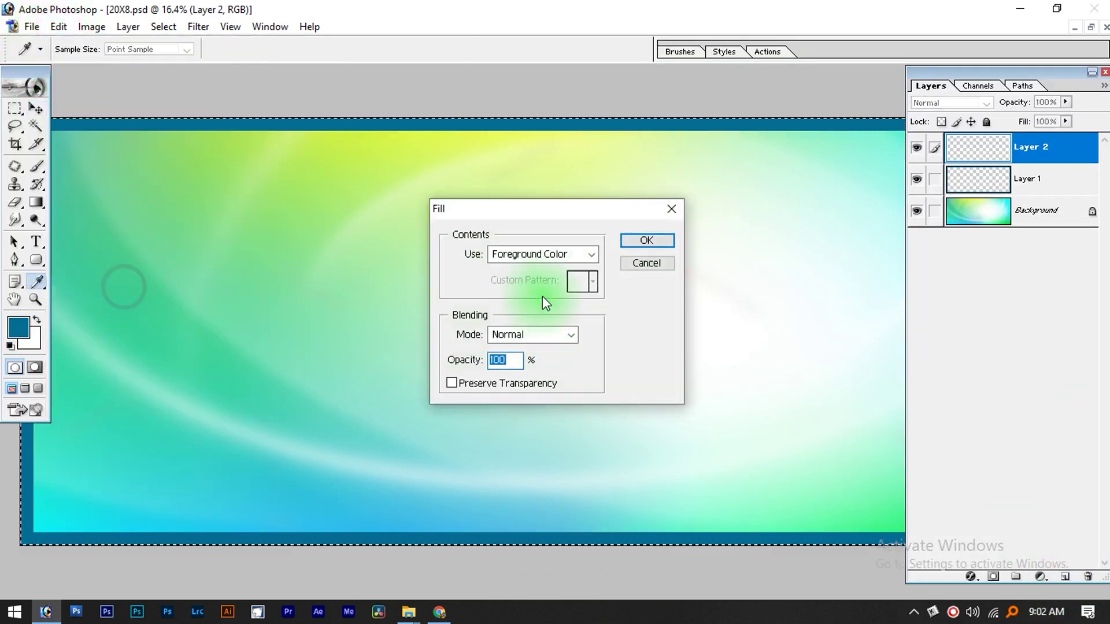
click(657, 264)
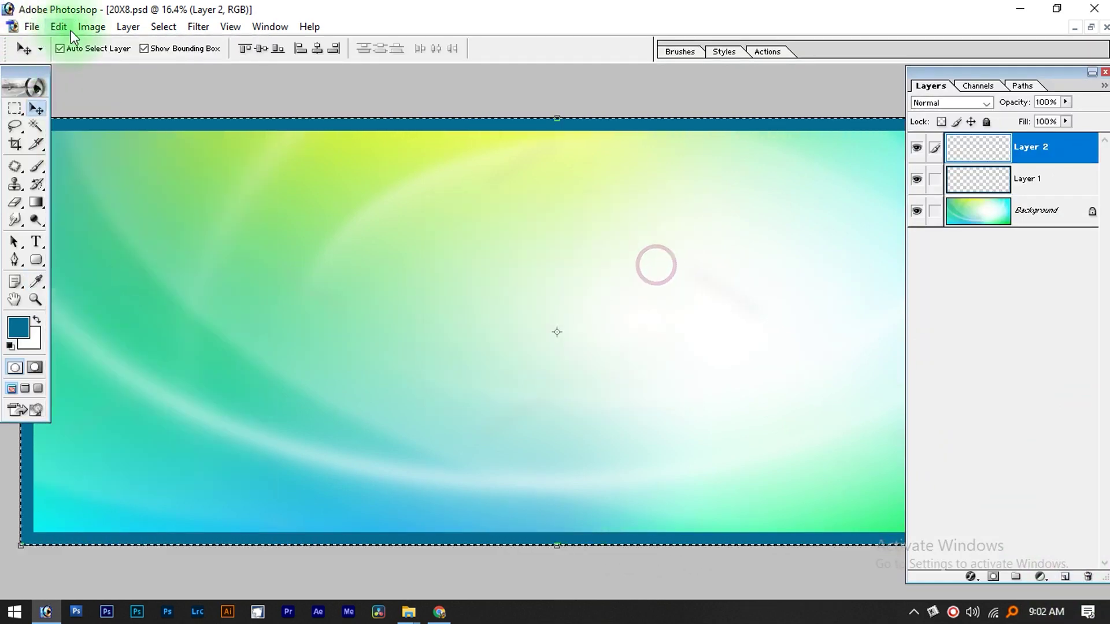
Step: Apply a white FFFFFF stroke 150 px wide inside the selection on the new layer at 100% opacity
click(53, 28)
click(104, 300)
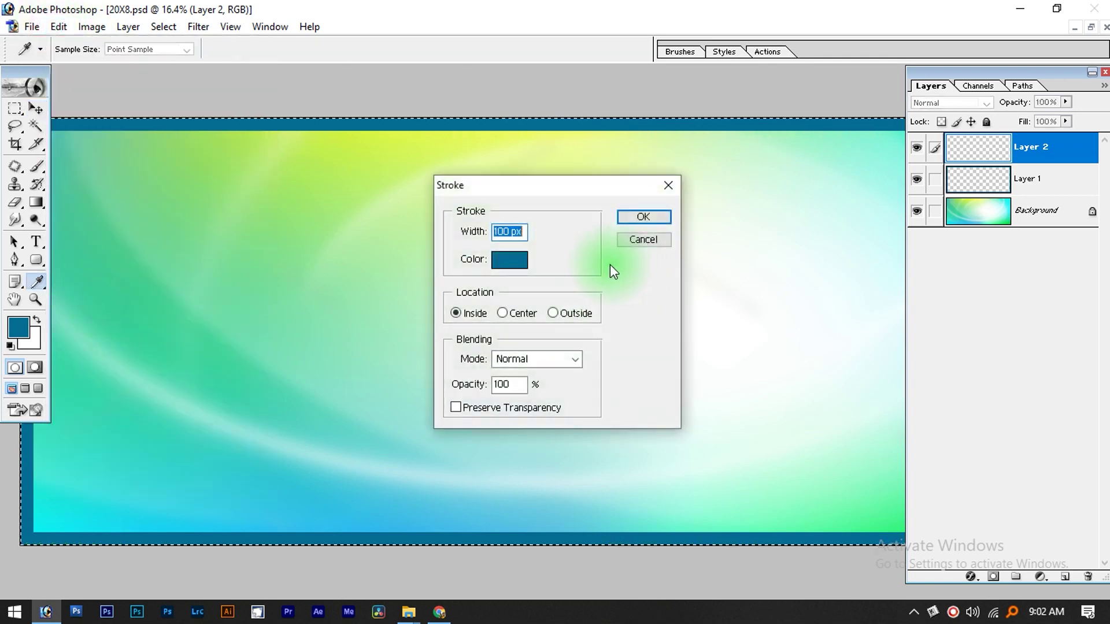
text(150)
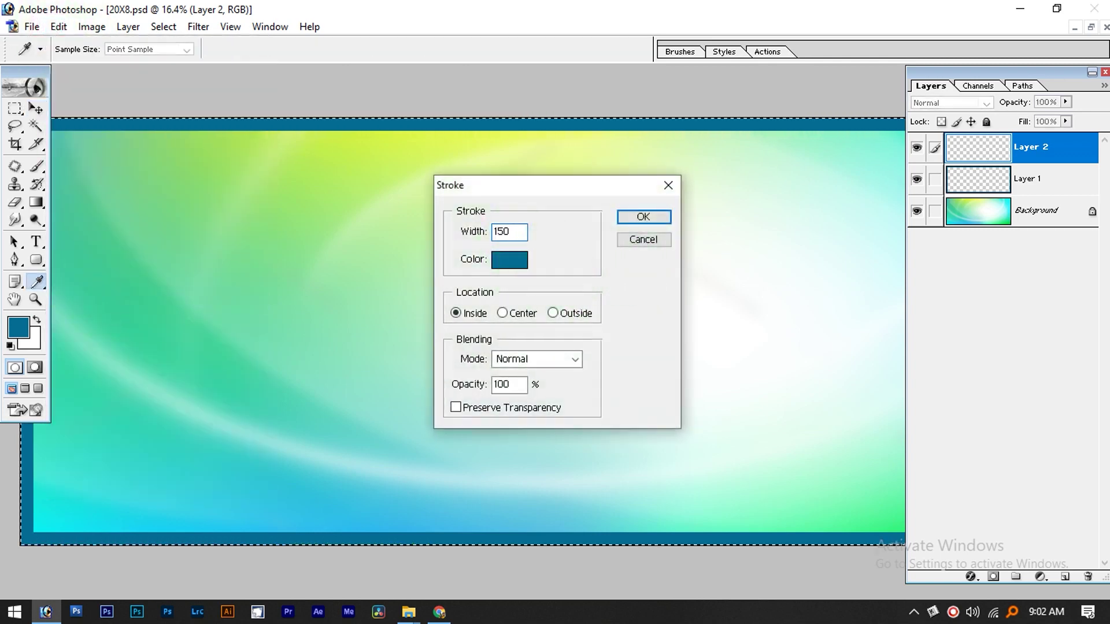
click(512, 259)
drag(680, 363, 499, 231)
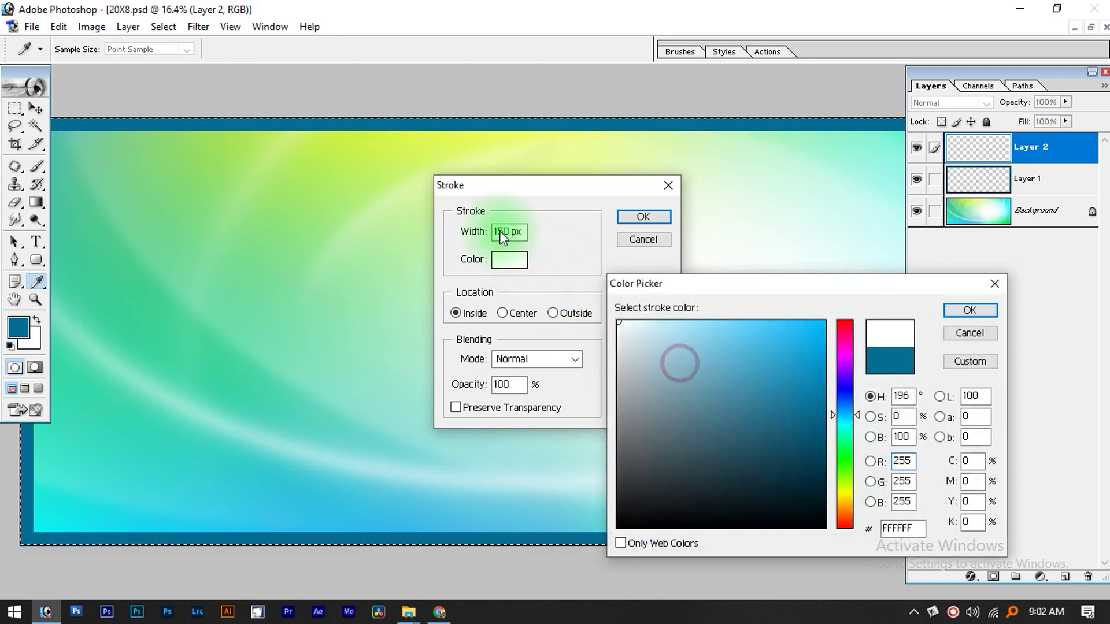
click(960, 311)
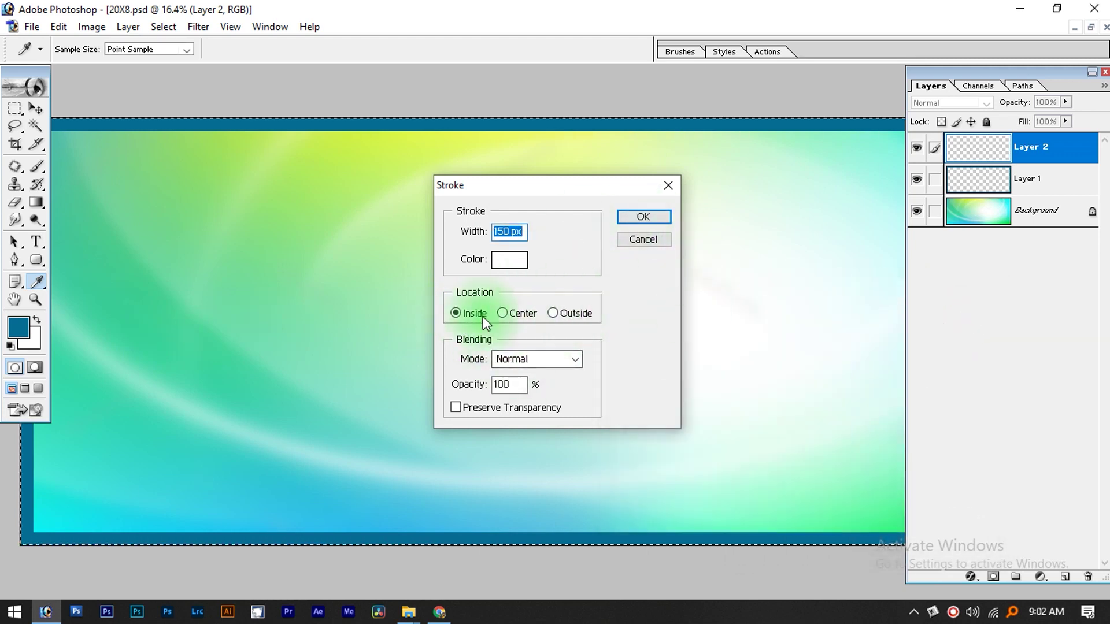
click(639, 215)
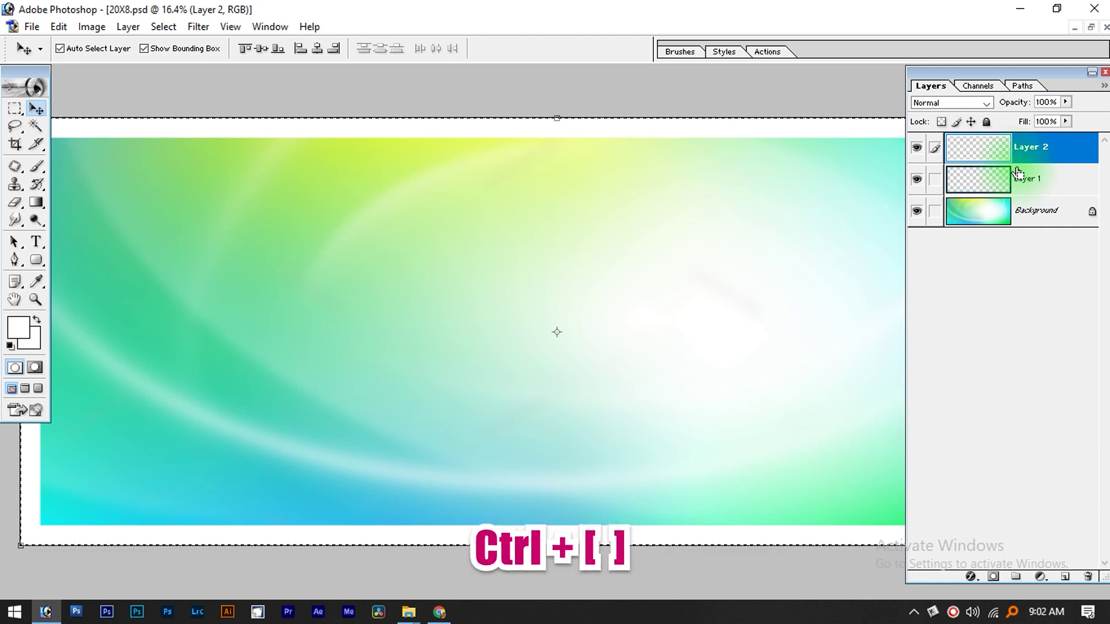
Step: Move the white border layer below the dark blue border layer
key(ctrl+p)
key(Escape)
key(ctrl+bracketleft)
key(Tab)
drag(210, 186, 3, 94)
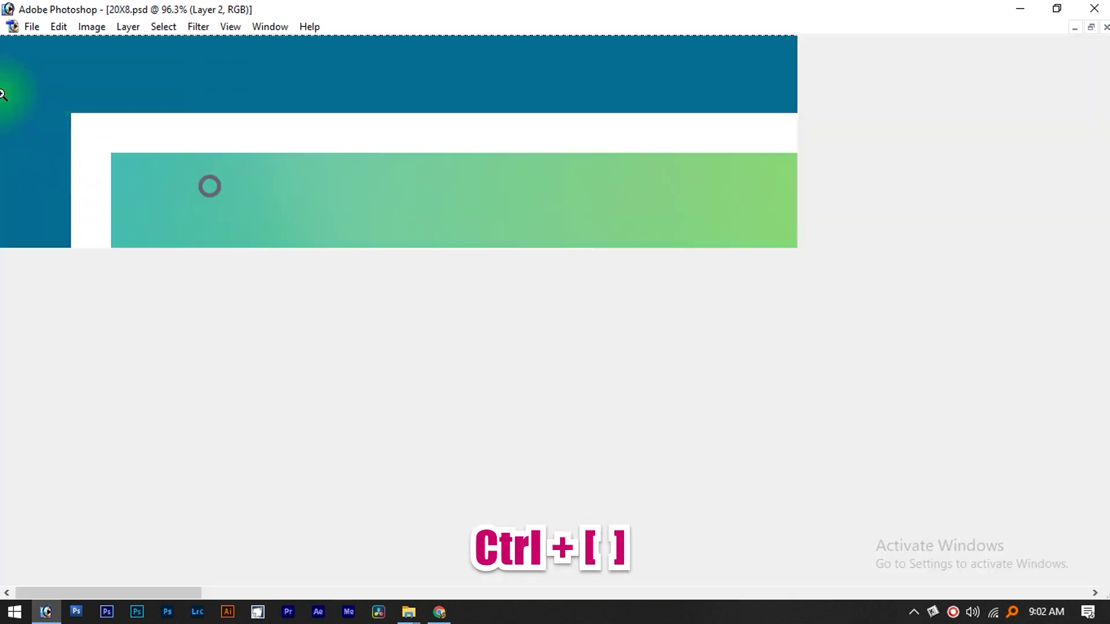
key(Tab)
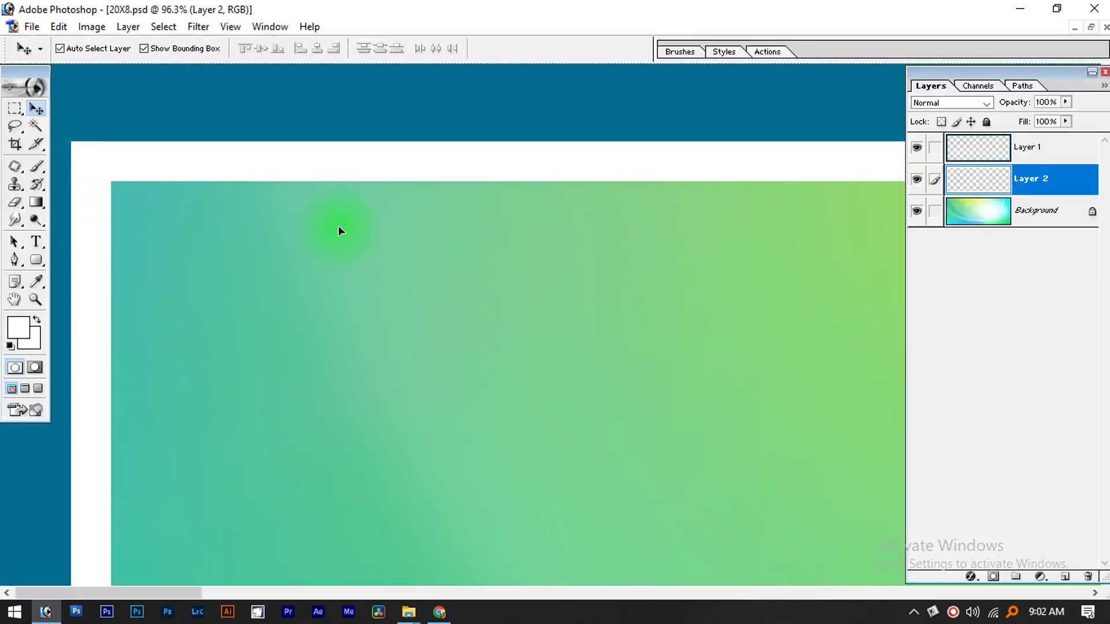
Step: Add a drop shadow to the white border layer and try a larger shadow distance
double_click(1070, 185)
click(629, 196)
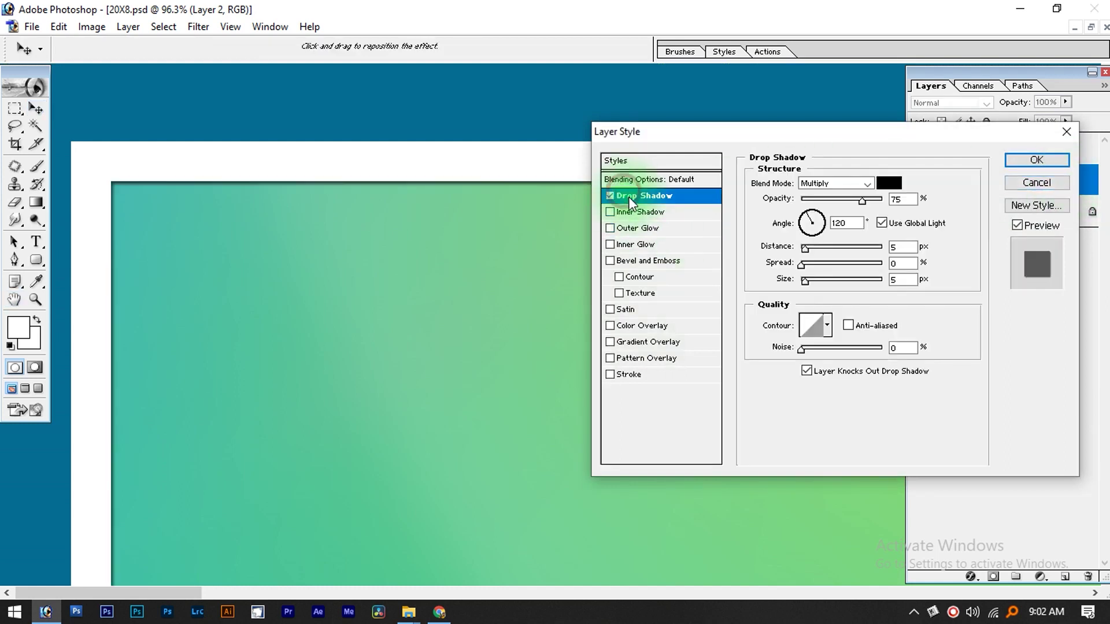
drag(806, 248, 844, 248)
key(ctrl+0)
key(ctrl+minus)
key(ctrl+minus)
key(ctrl+minus)
key(ctrl+minus)
key(ctrl+minus)
key(ctrl+minus)
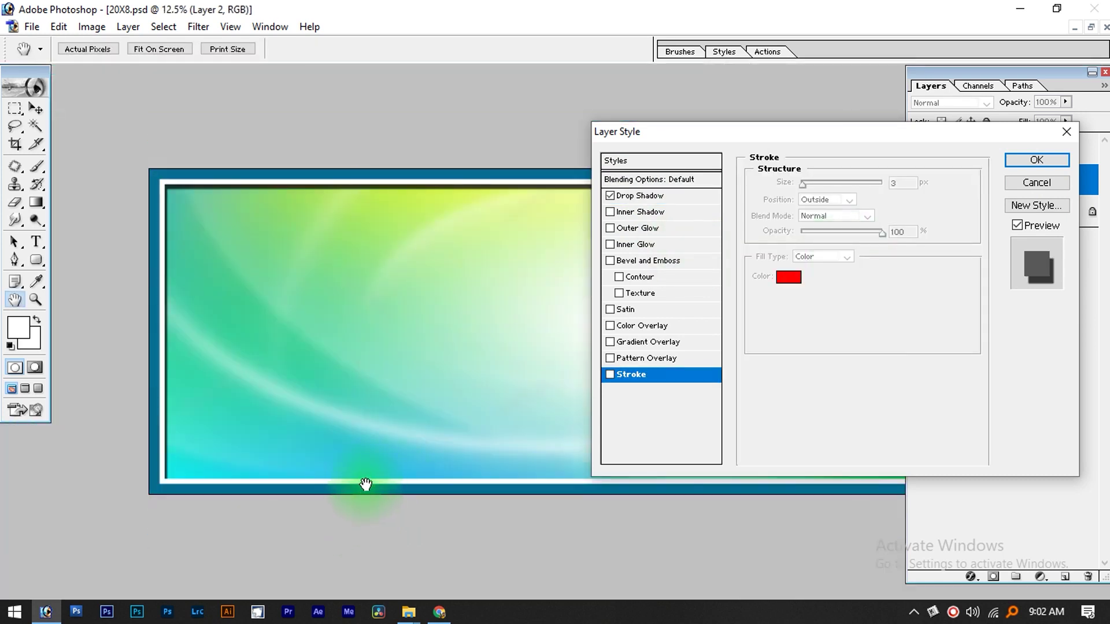
Step: Set the white border's drop shadow to a distance of 0 px and a size of 43 px
click(635, 196)
drag(842, 248, 737, 248)
drag(804, 281, 819, 285)
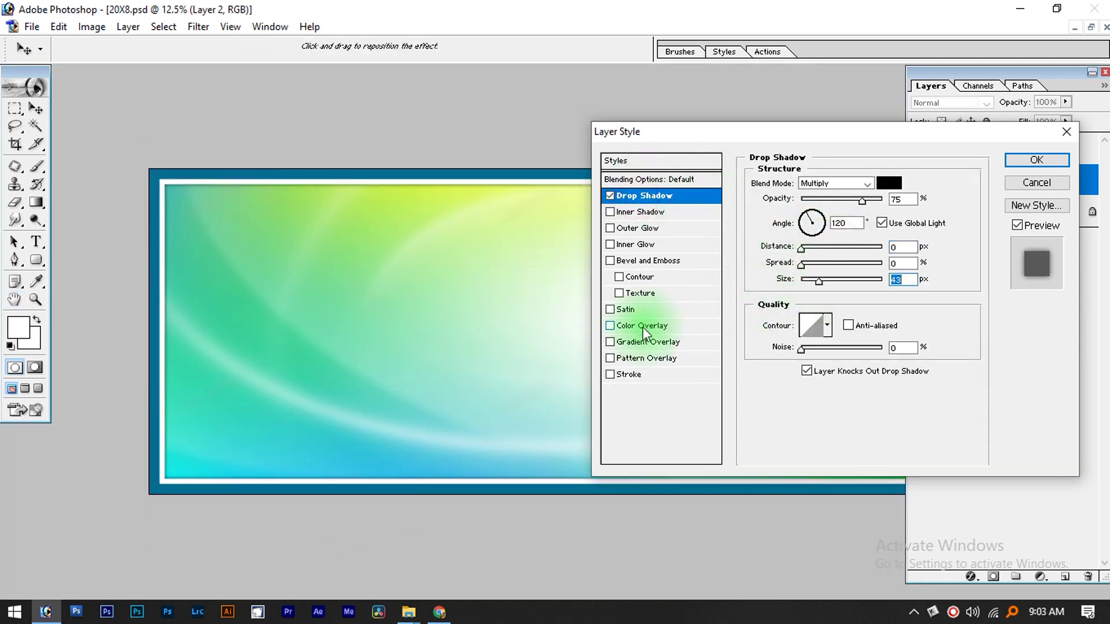
key(Return)
Step: Examine the drop shadow up close along the white border from the lower-left corner to the upper-left corner
key(ctrl+space)
drag(220, 431, 114, 586)
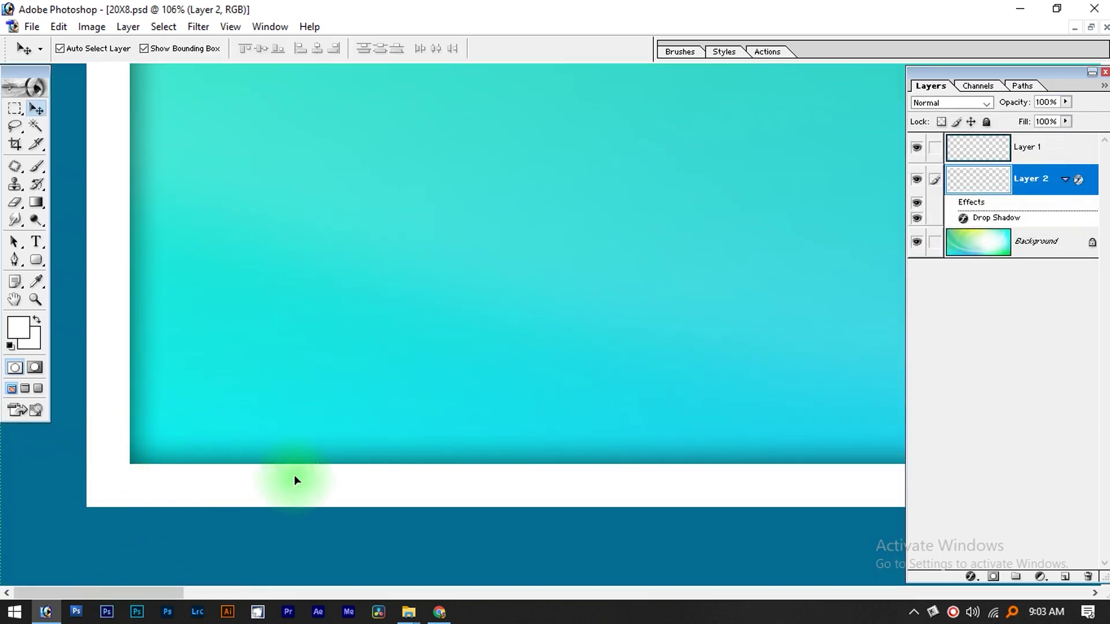
key(space)
drag(201, 78, 248, 380)
drag(236, 200, 234, 406)
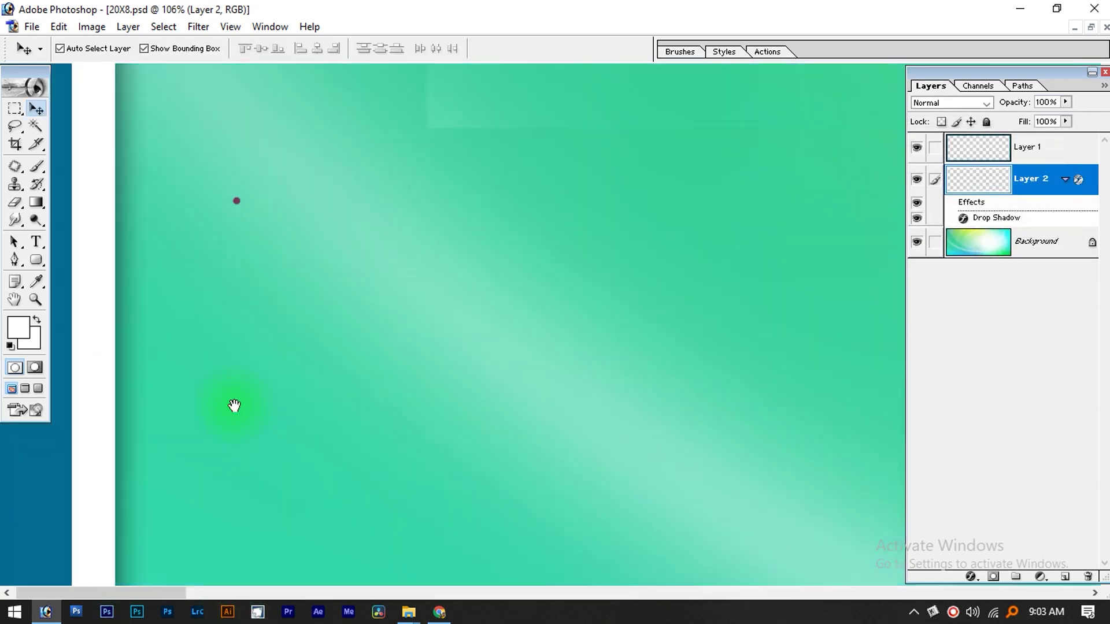
drag(228, 237, 193, 503)
drag(207, 197, 234, 442)
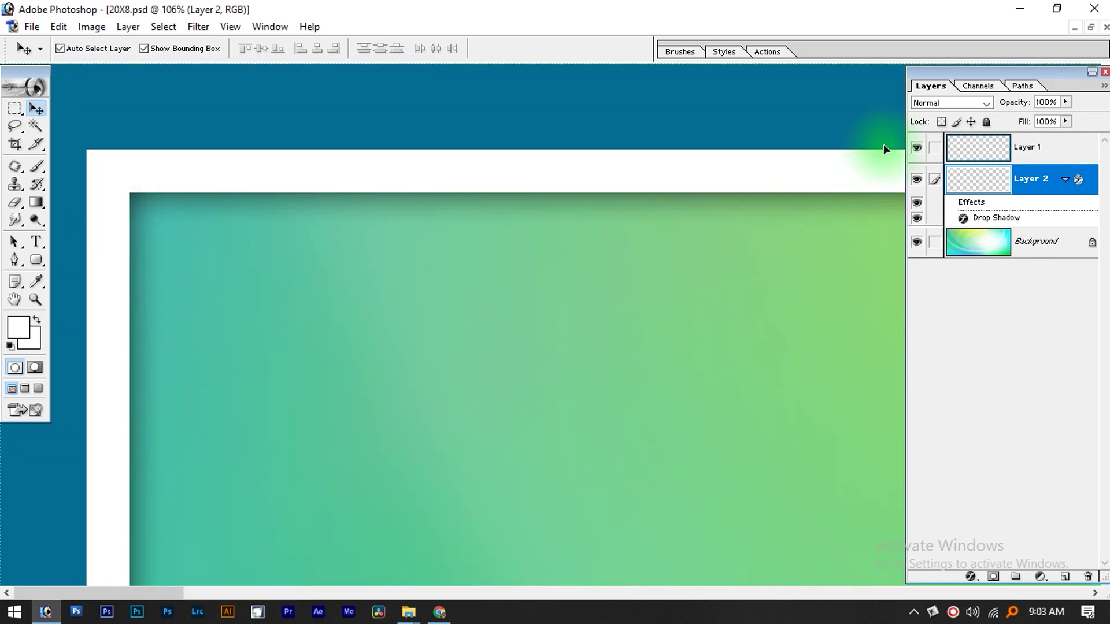
Step: Set the white border layer's blend mode to Soft Light
click(942, 101)
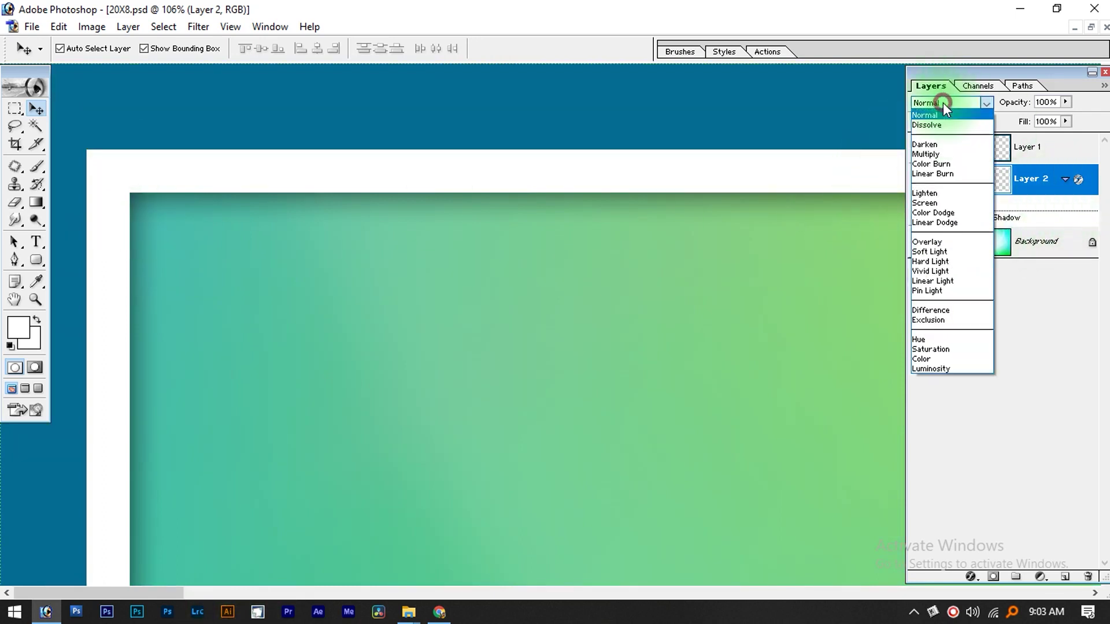
click(931, 251)
key(Tab)
key(ctrl+0)
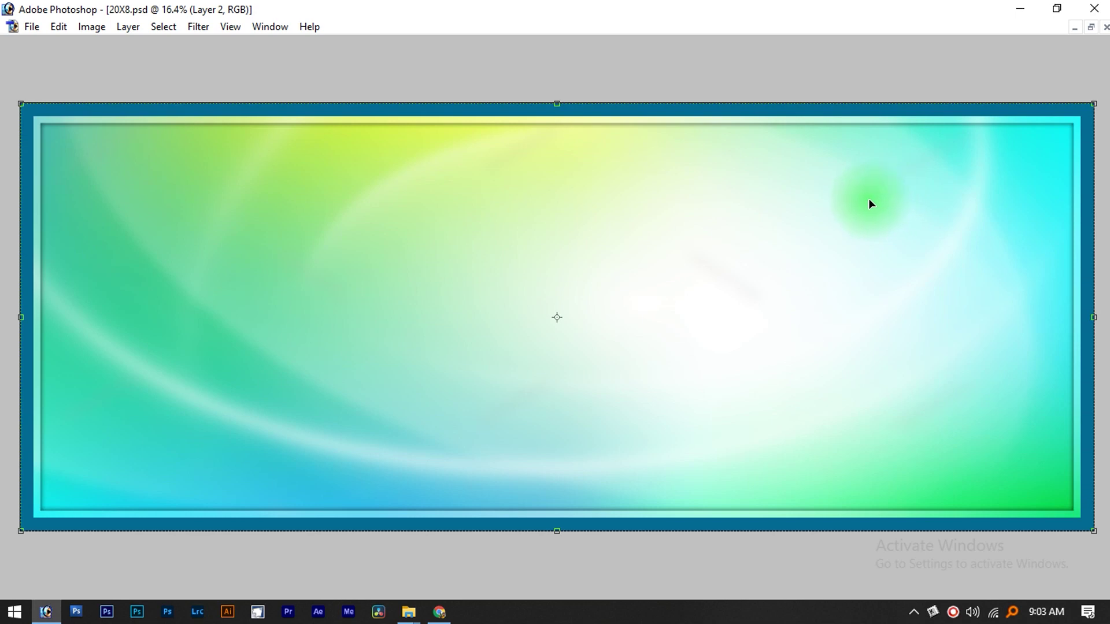
Step: Try the Difference, Hue and Vivid Light blend modes on the inner border layer, returning it to Soft Light
key(Tab)
click(940, 103)
click(924, 312)
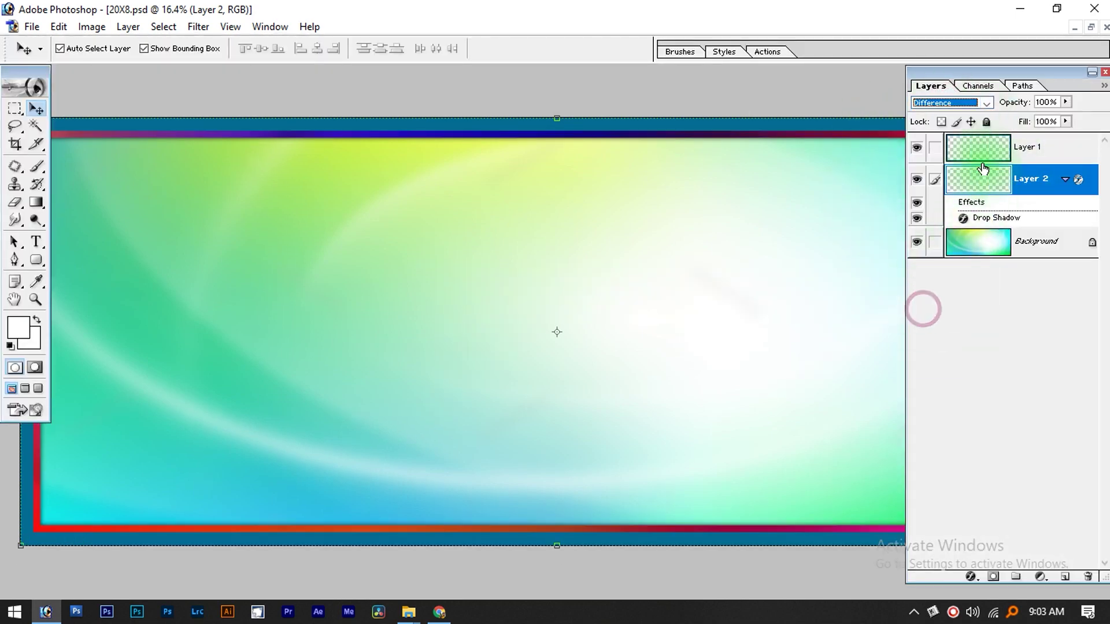
click(980, 106)
key(Down)
key(Down)
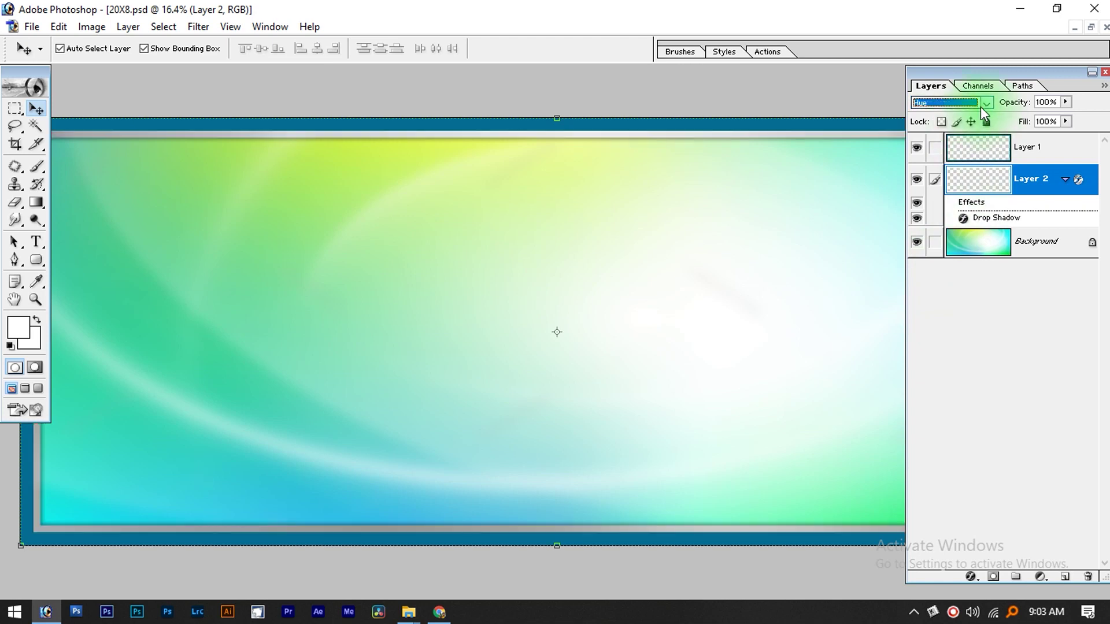
key(Up)
key(Up)
key(Up)
key(Up)
key(Up)
scroll(980, 106, up, 3)
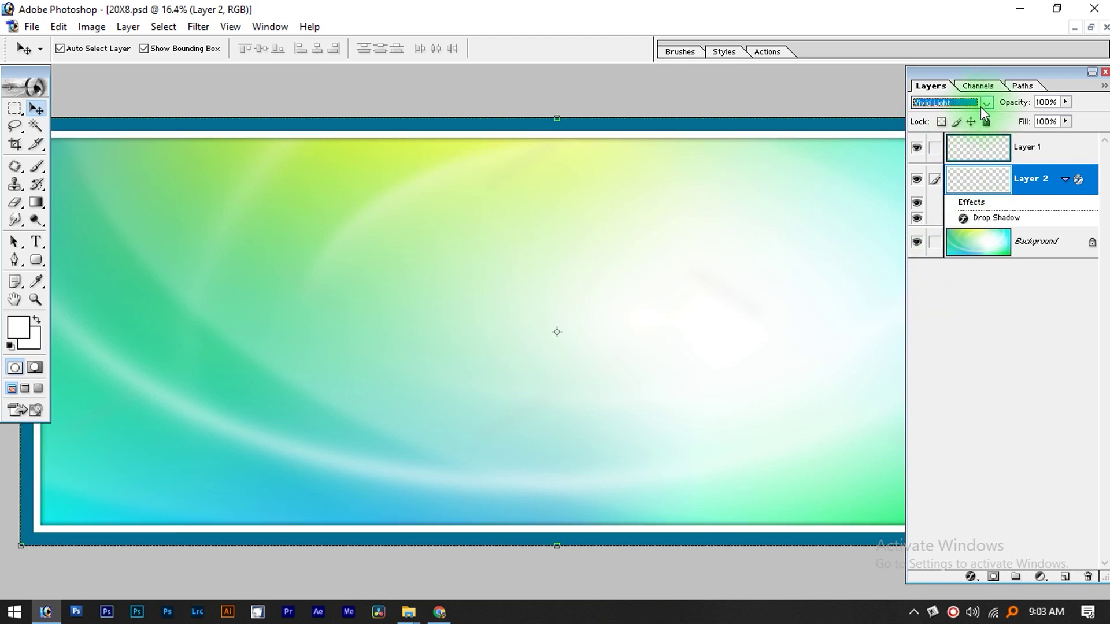
Step: Examine the Soft Light inner border and its shadow up close at the upper-left corner of the design
key(Tab)
key(z)
drag(187, 66, 121, 161)
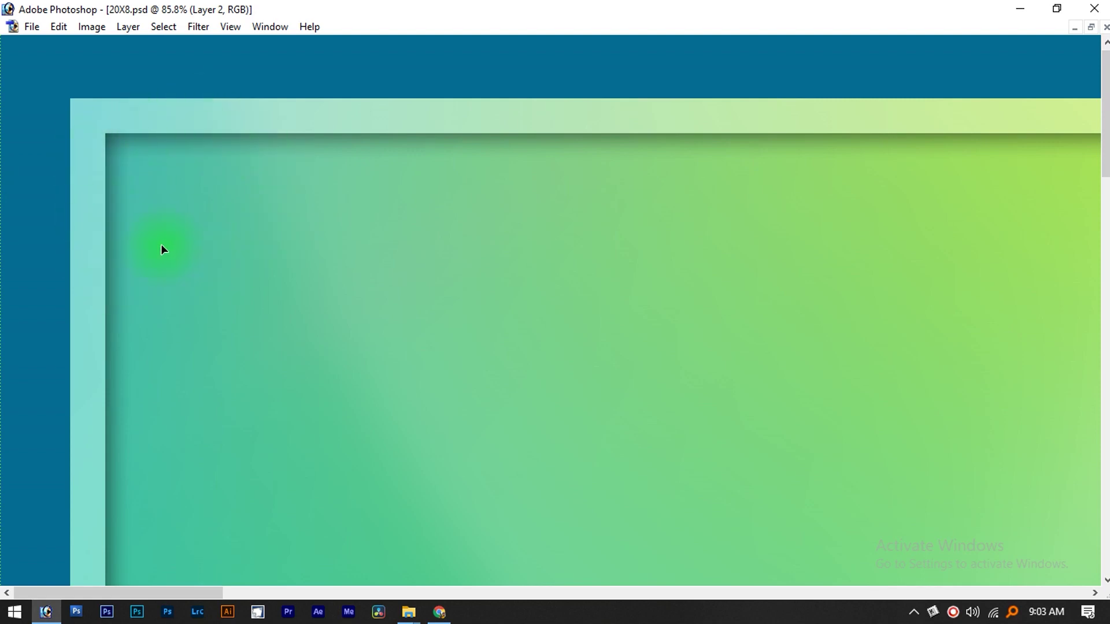
key(Tab)
key(v)
key(ctrl+0)
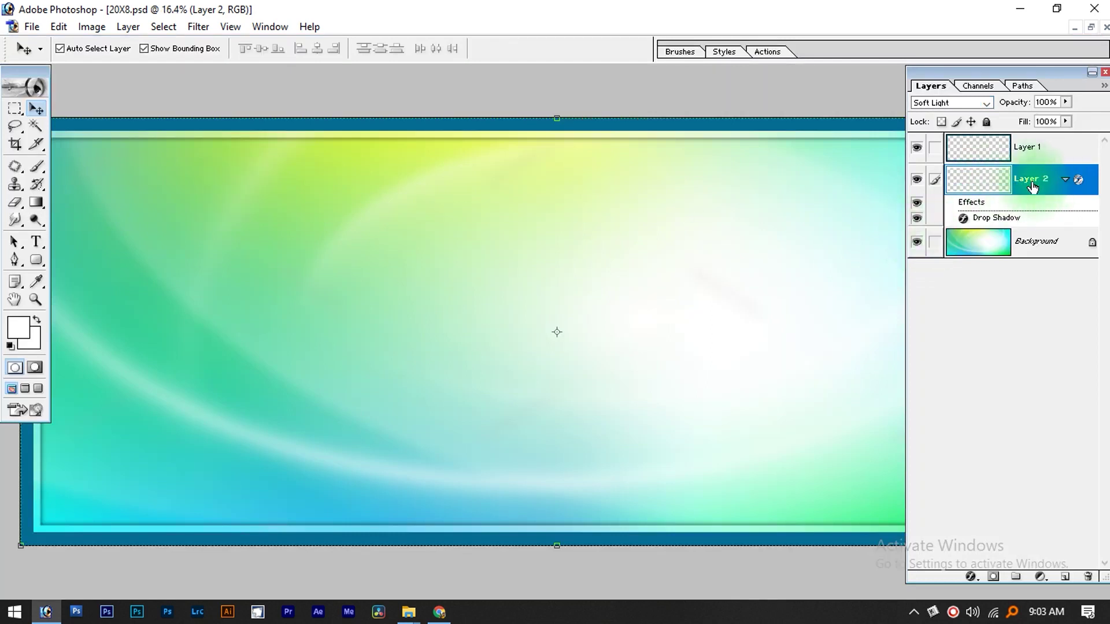
Step: Select the area inside the inner border with the Magic Wand, check the selection's edge up close and deselect it
key(w)
click(236, 191)
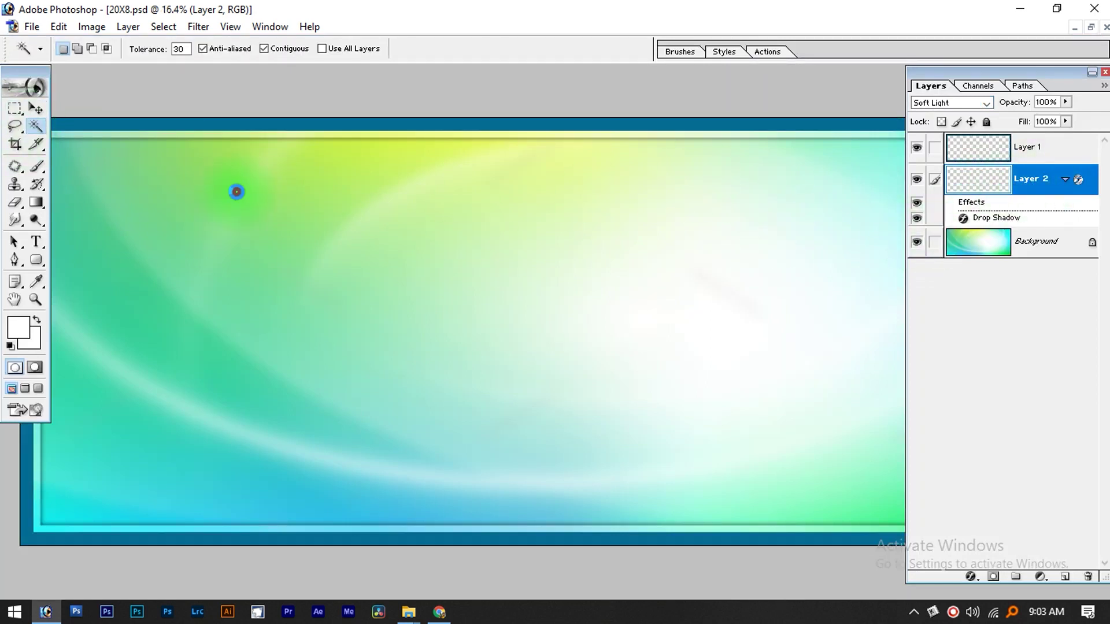
key(ctrl+space)
drag(234, 171, 137, 116)
key(space)
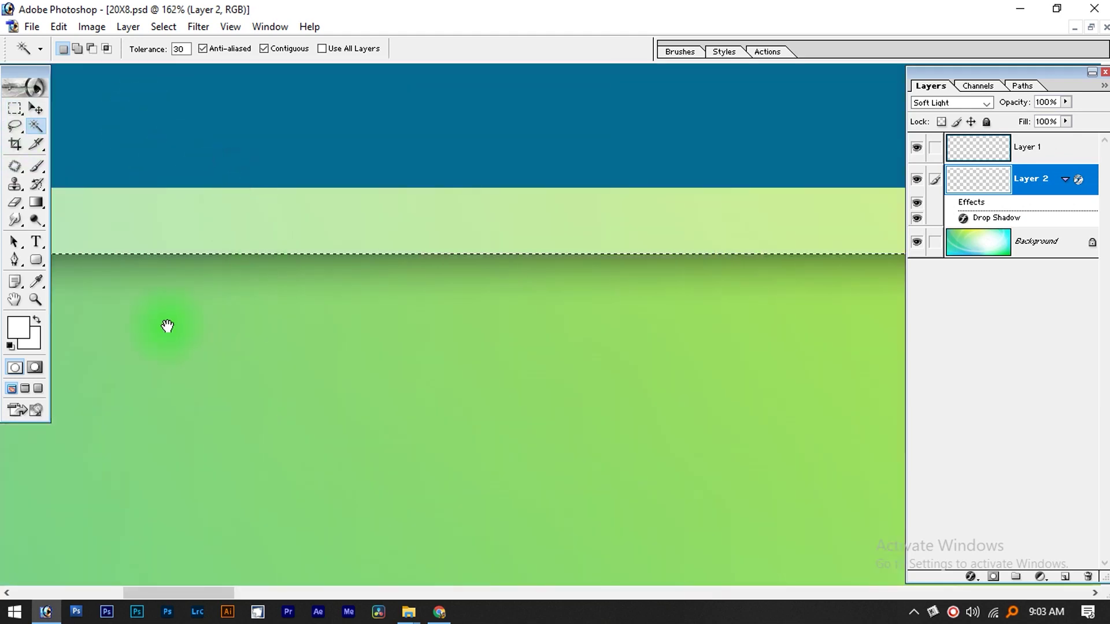
drag(166, 327, 970, 354)
drag(422, 299, 1094, 396)
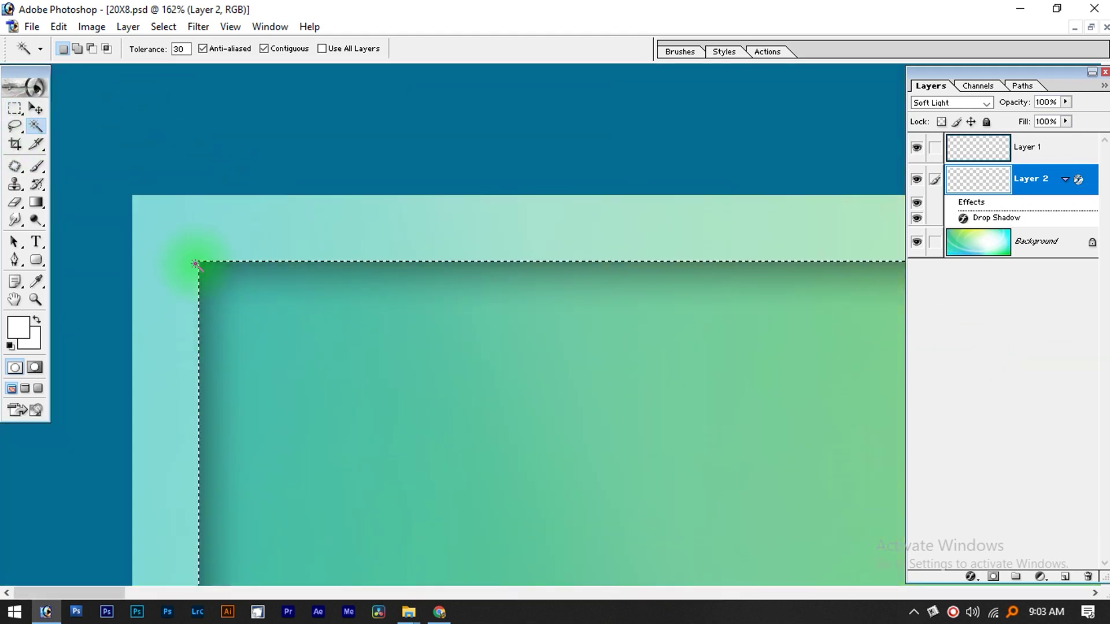
key(ctrl+0)
key(Tab)
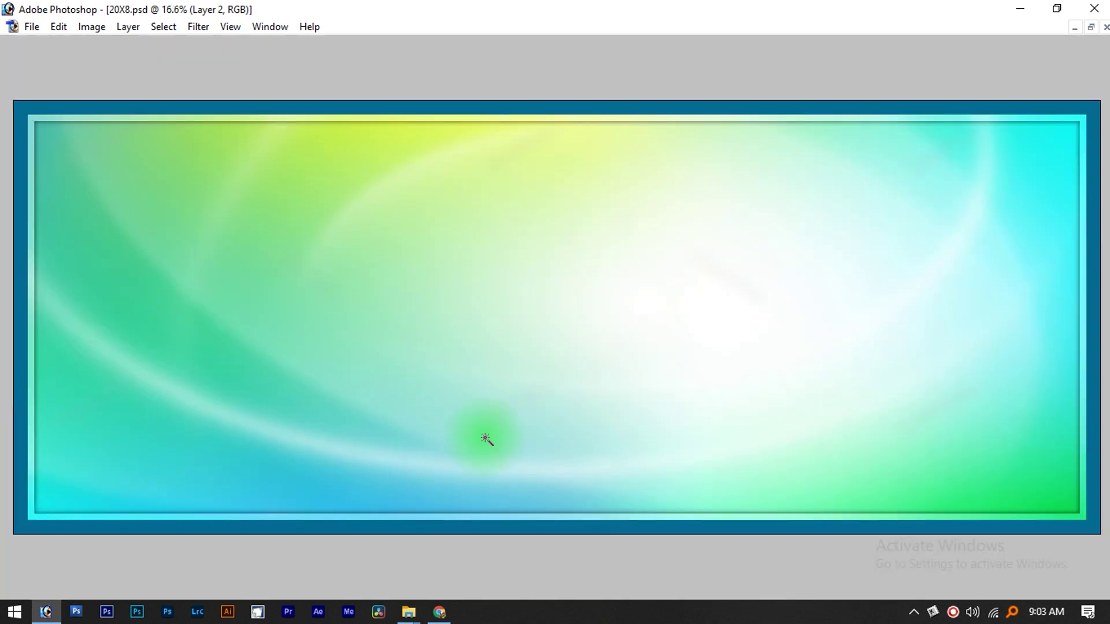
key(ctrl+d)
Step: Select the area inside the inner Soft Light border with the Magic Wand and add a new layer above that border's layer
key(Tab)
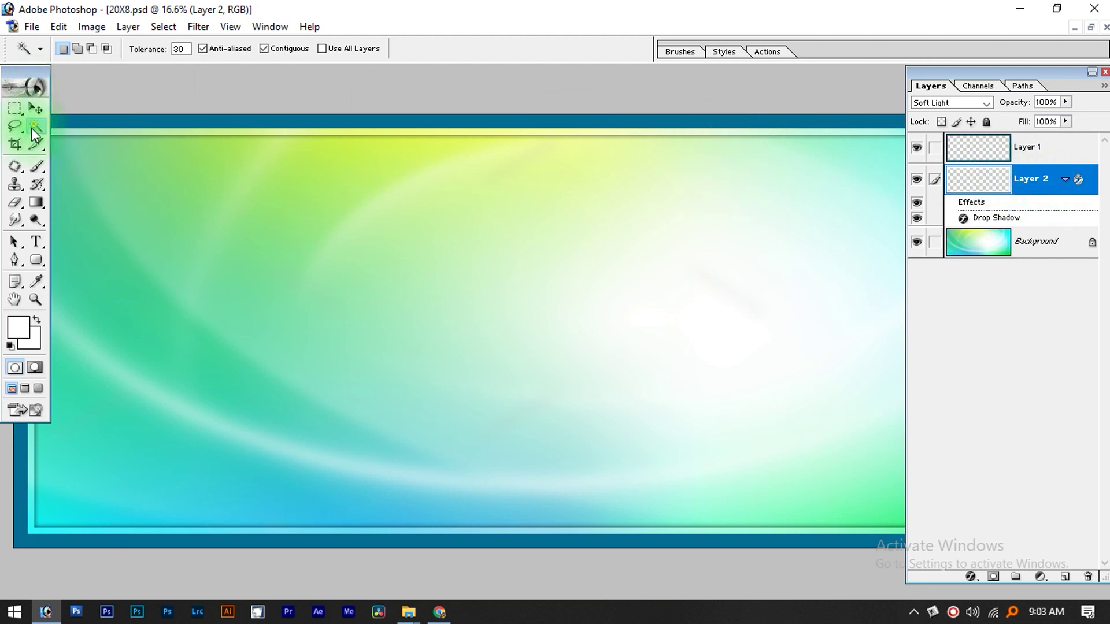
click(341, 211)
click(258, 201)
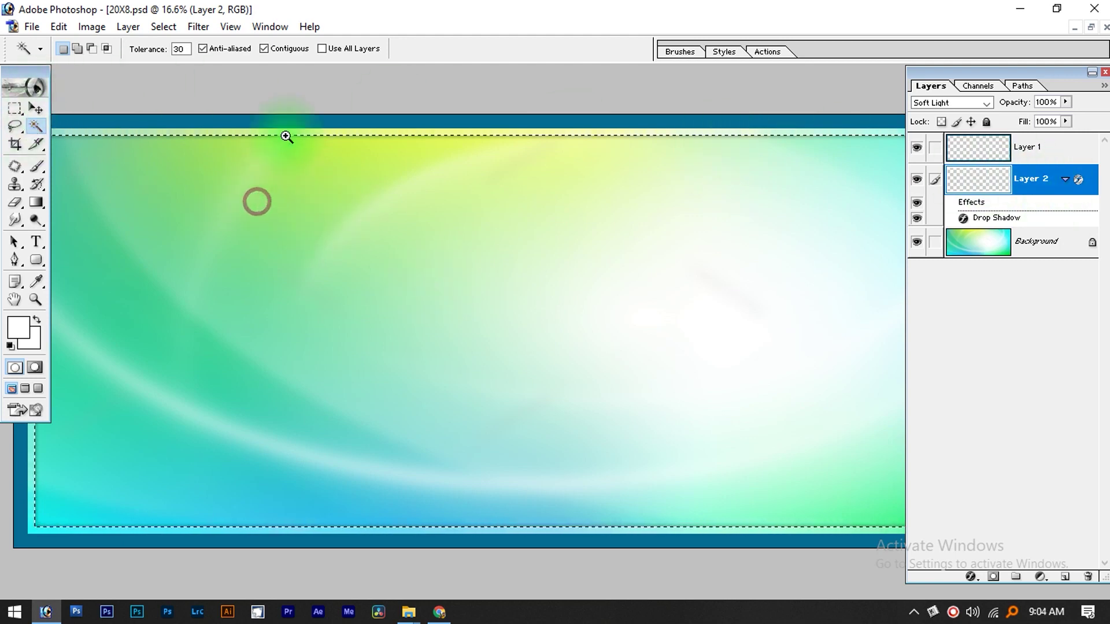
ctrl+drag(313, 114, 152, 191)
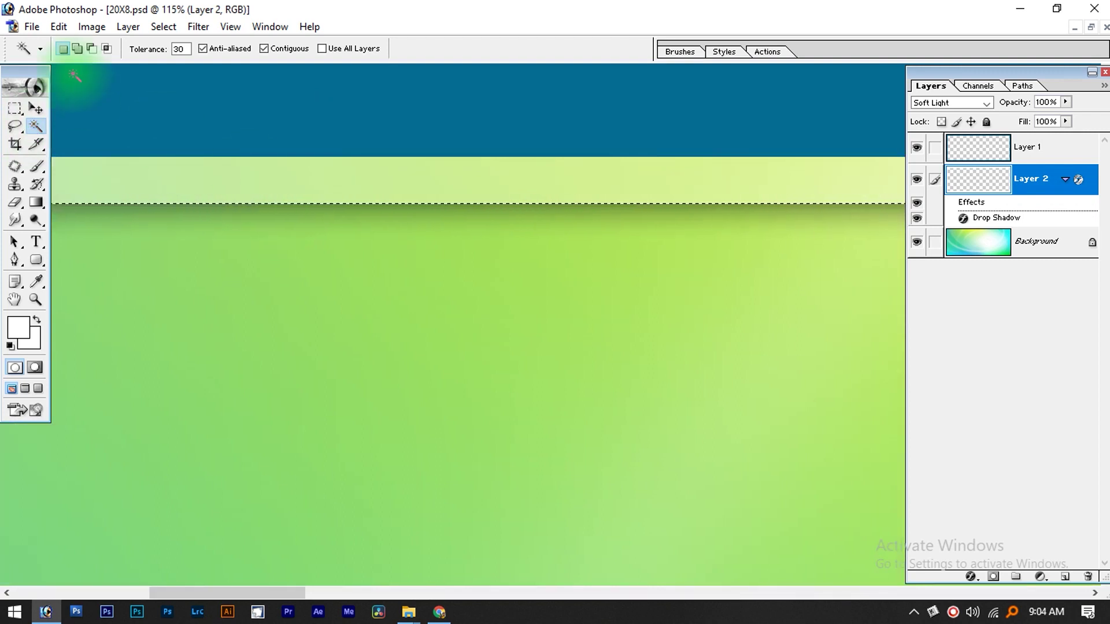
click(1070, 576)
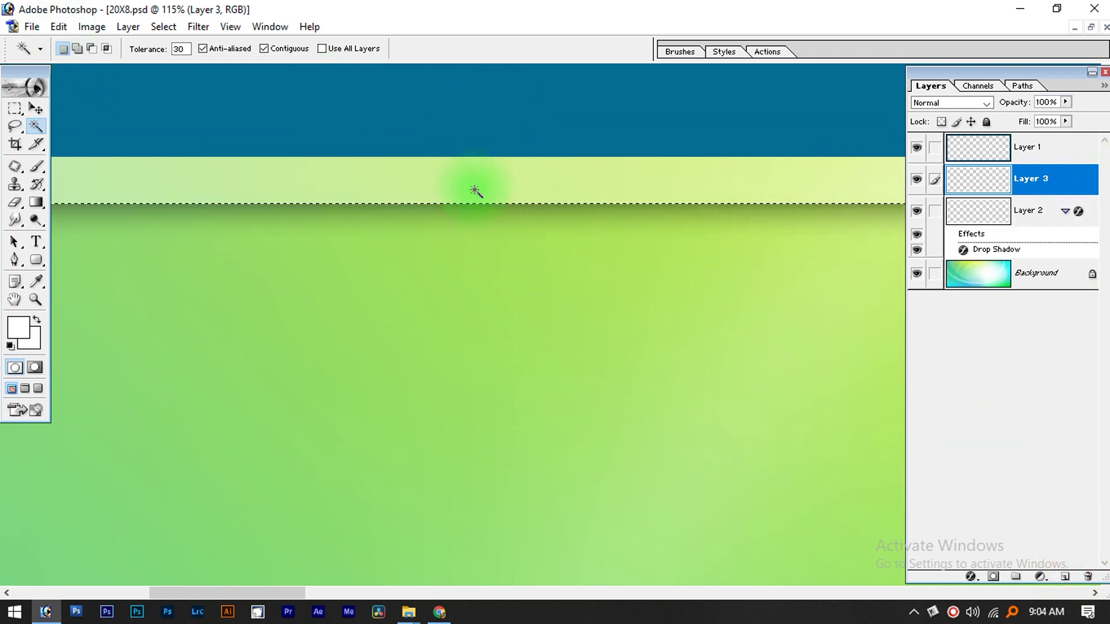
Step: Stroke the selection on the new layer with a 10 px white line just inside its edge and deselect
click(58, 27)
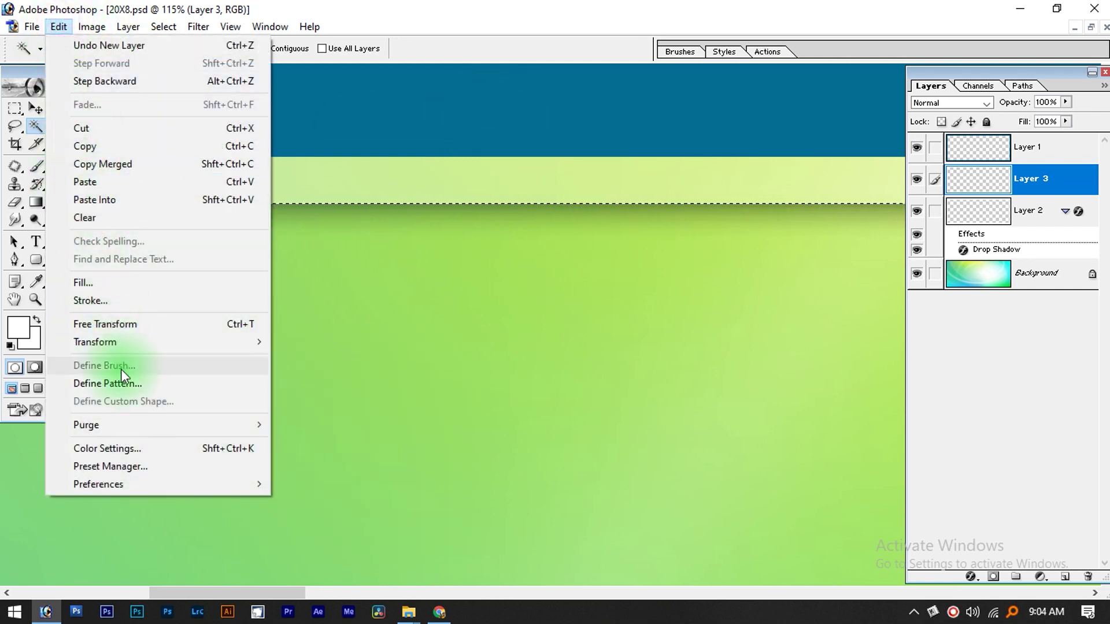
click(106, 298)
text(10)
click(643, 217)
key(w)
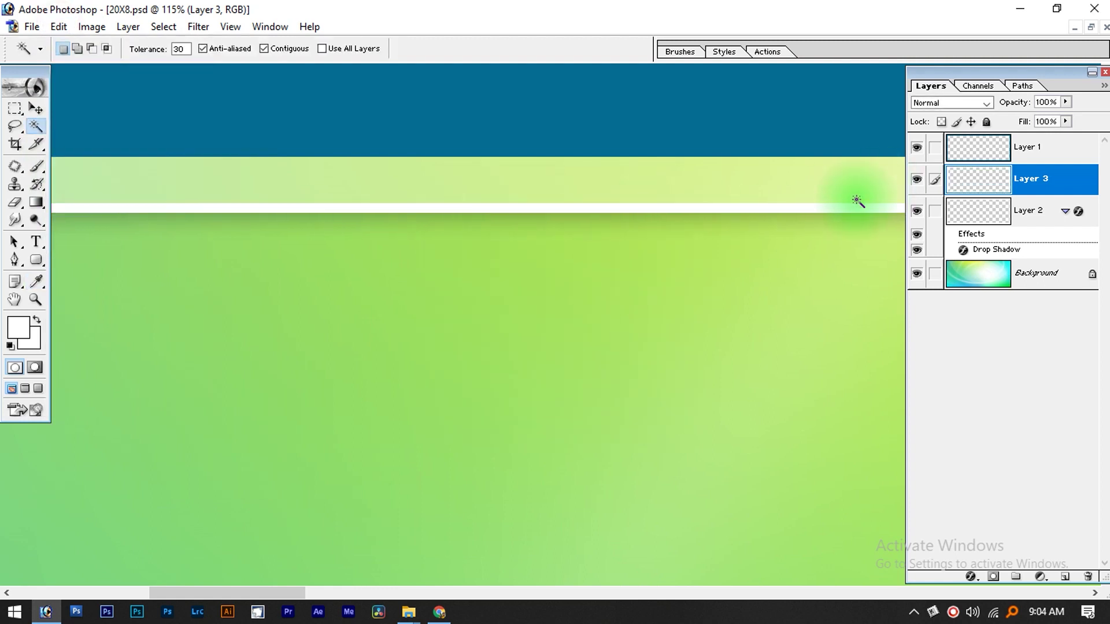
Step: Examine the thin white line up close from the lower-left corner, up the left edge and along the top edge
key(b)
key(v)
mouse_move(983, 179)
mouse_down()
mouse_move(982, 152)
mouse_move(943, 215)
mouse_up()
key(ctrl+0)
key(Tab)
click(326, 568)
key(ctrl+space)
drag(130, 481, 13, 562)
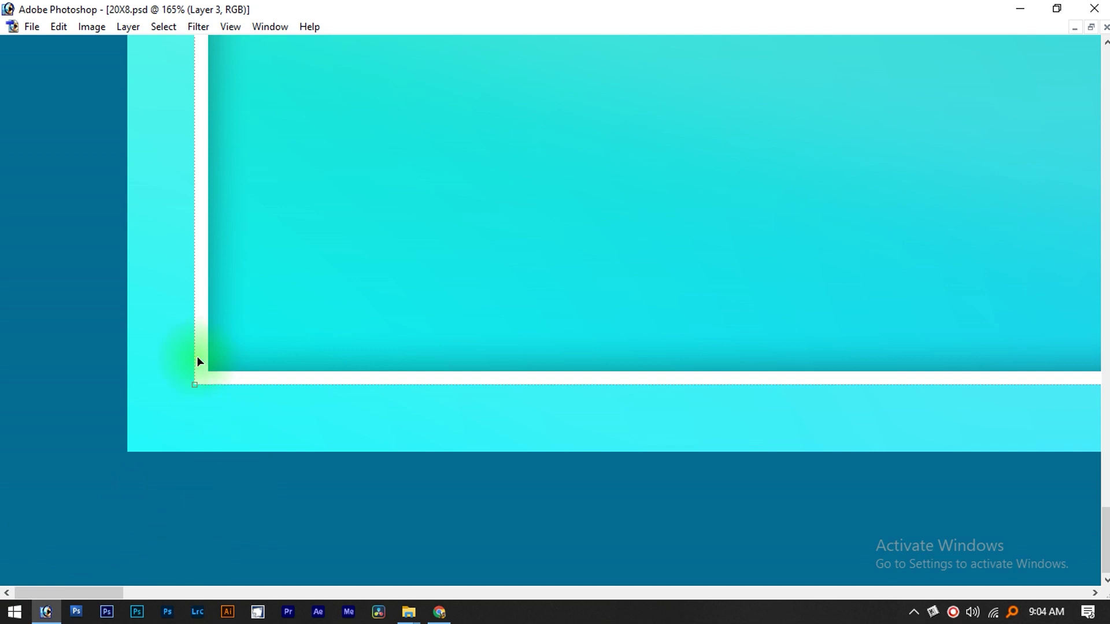
drag(231, 205, 238, 521)
drag(200, 240, 225, 525)
drag(258, 284, 256, 609)
drag(221, 229, 220, 549)
drag(196, 289, 198, 541)
click(196, 300)
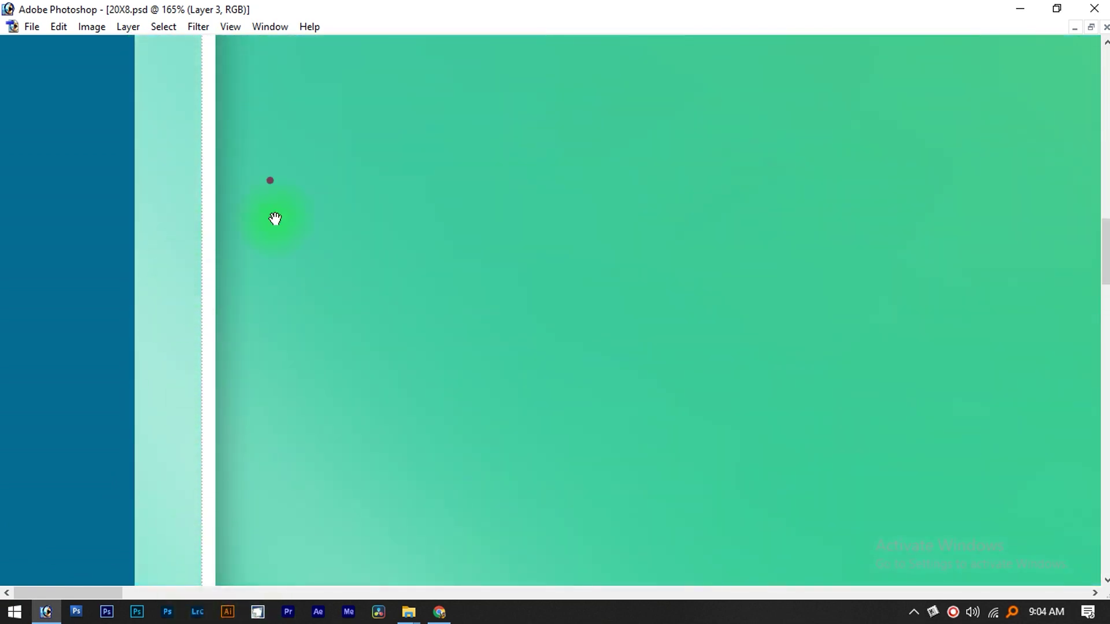
drag(265, 139, 269, 450)
drag(330, 268, 331, 622)
drag(274, 233, 357, 622)
drag(293, 273, 302, 298)
drag(798, 218, 2, 218)
drag(912, 188, 160, 231)
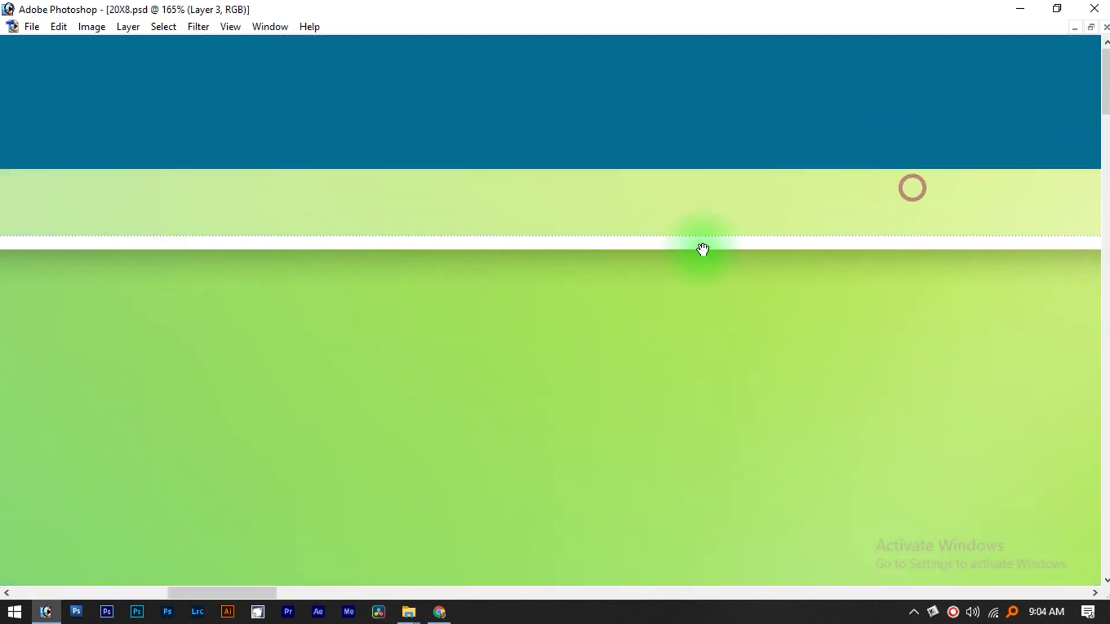
drag(764, 260, 122, 190)
drag(582, 217, 289, 233)
drag(840, 191, 5, 211)
drag(617, 220, 275, 185)
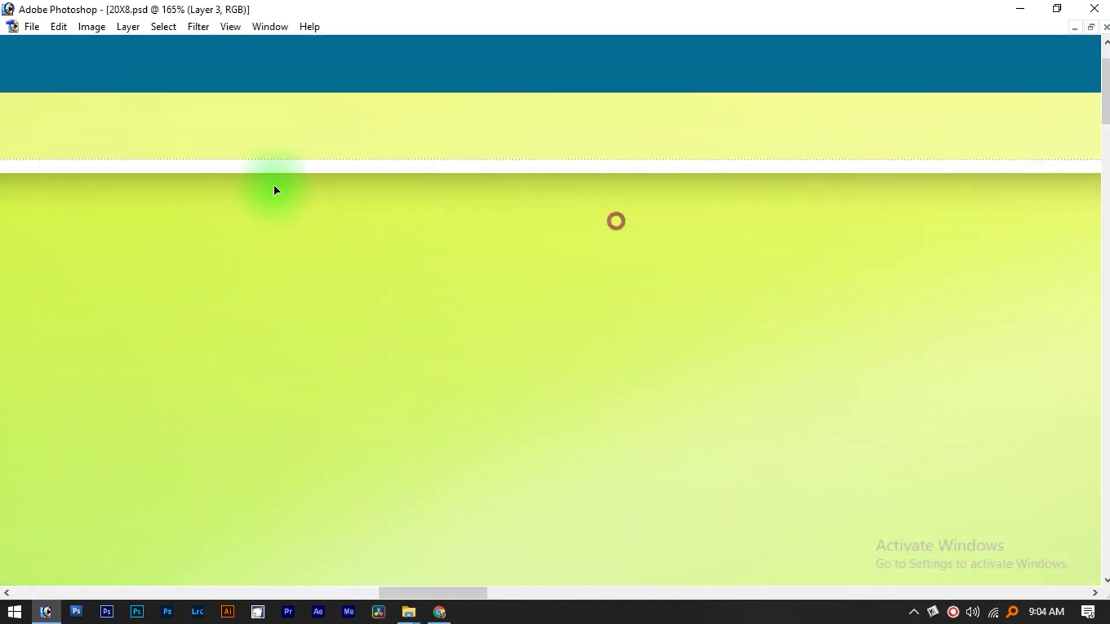
key(ctrl+0)
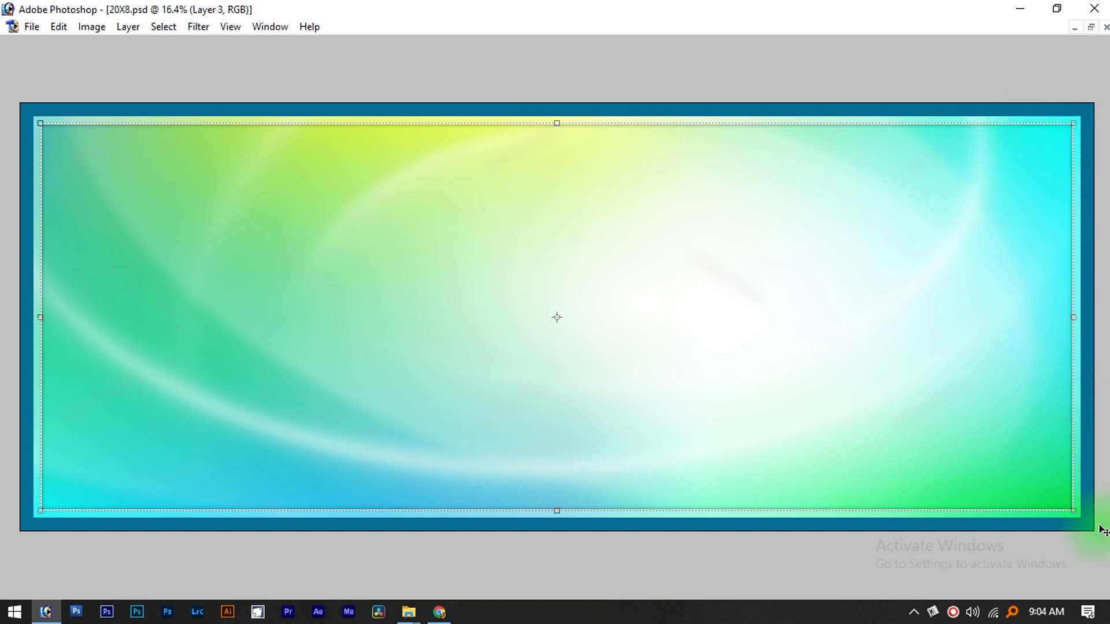
drag(1034, 480, 1103, 570)
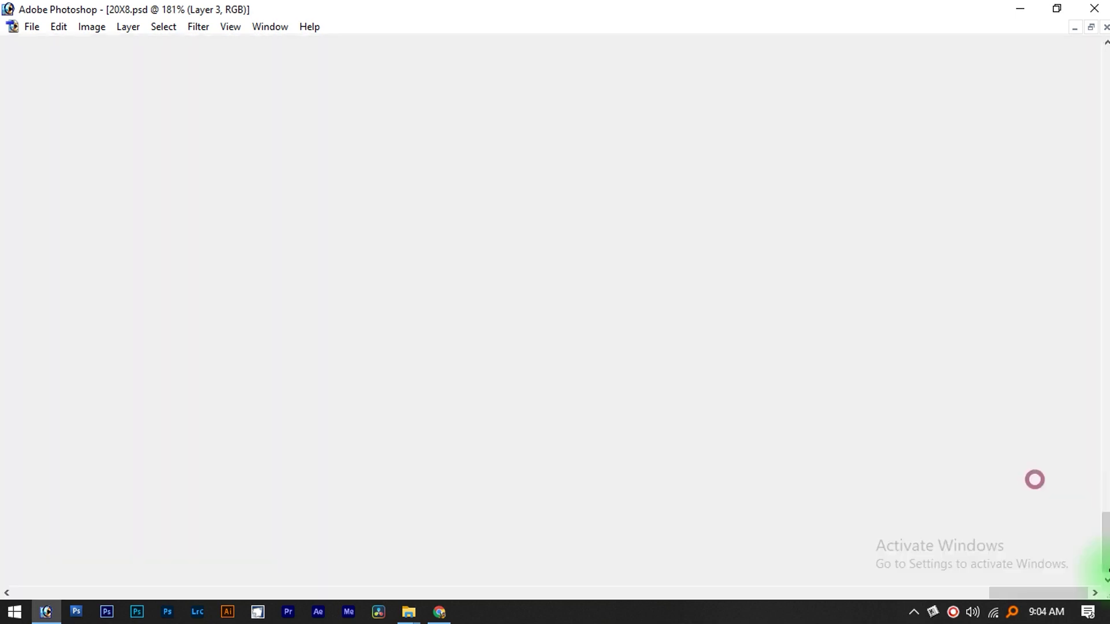
drag(862, 410, 775, 293)
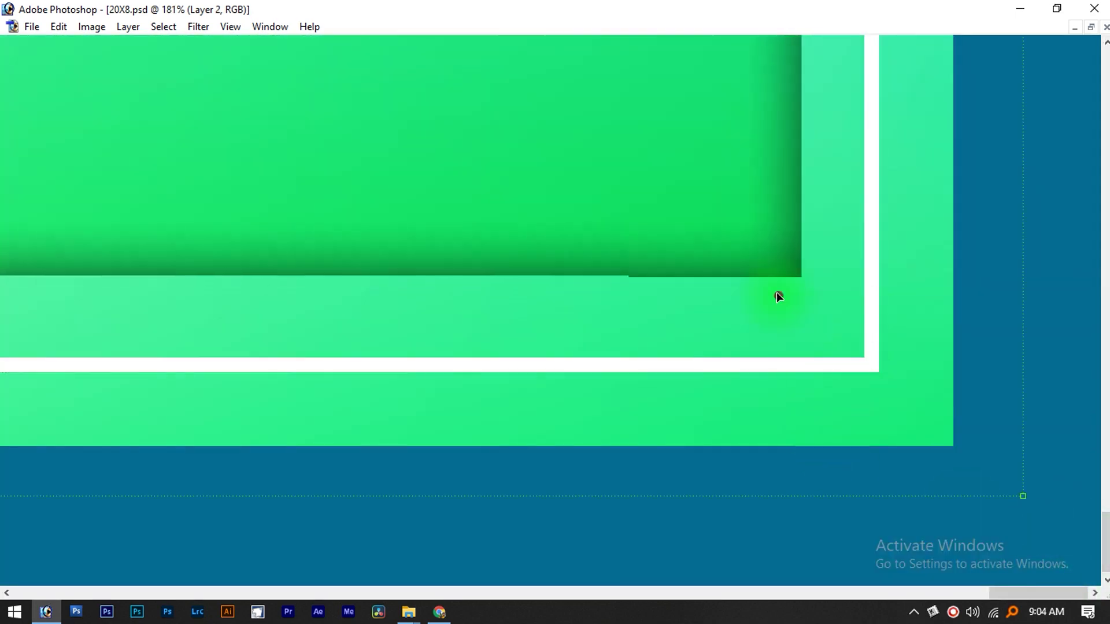
key(ctrl+z)
key(ctrl+0)
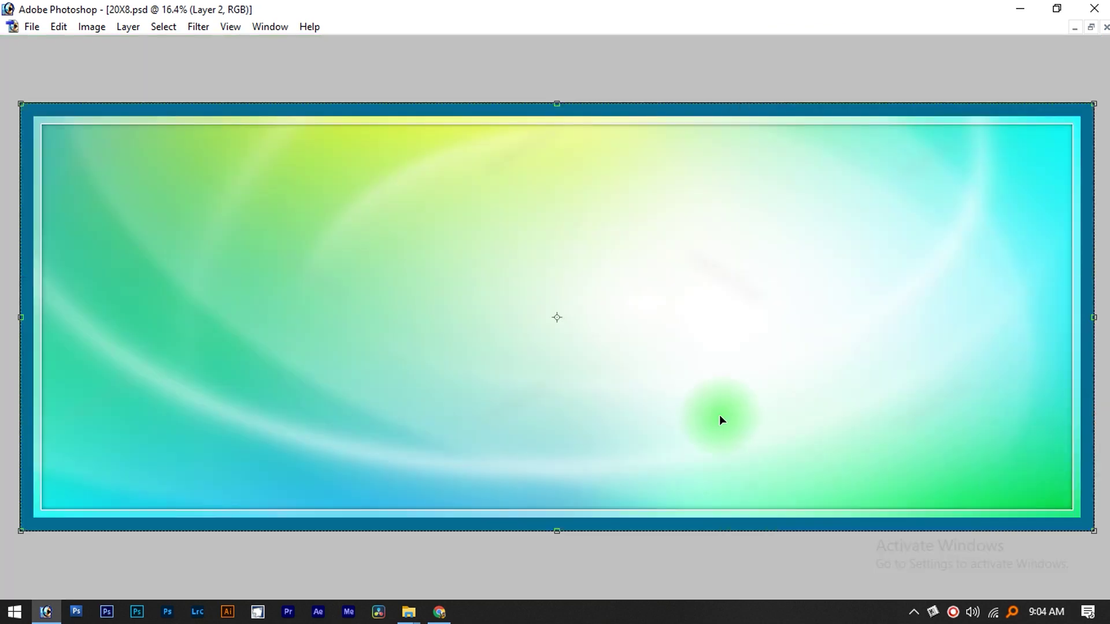
Step: Add a Color Overlay effect to the outer border layer
click(263, 55)
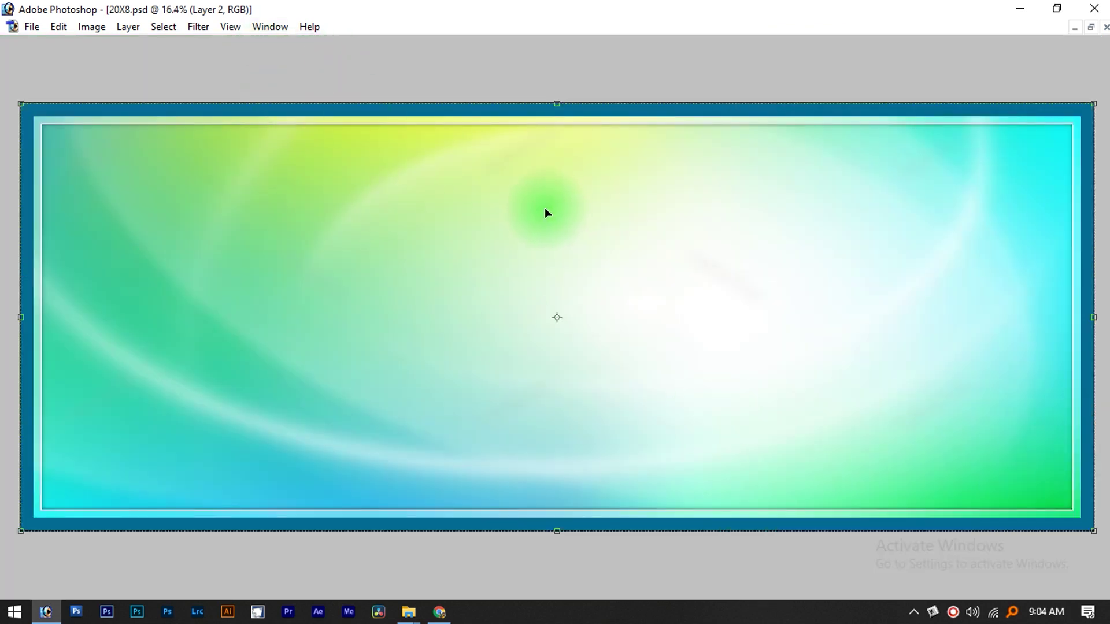
right_click(282, 115)
click(302, 126)
key(Tab)
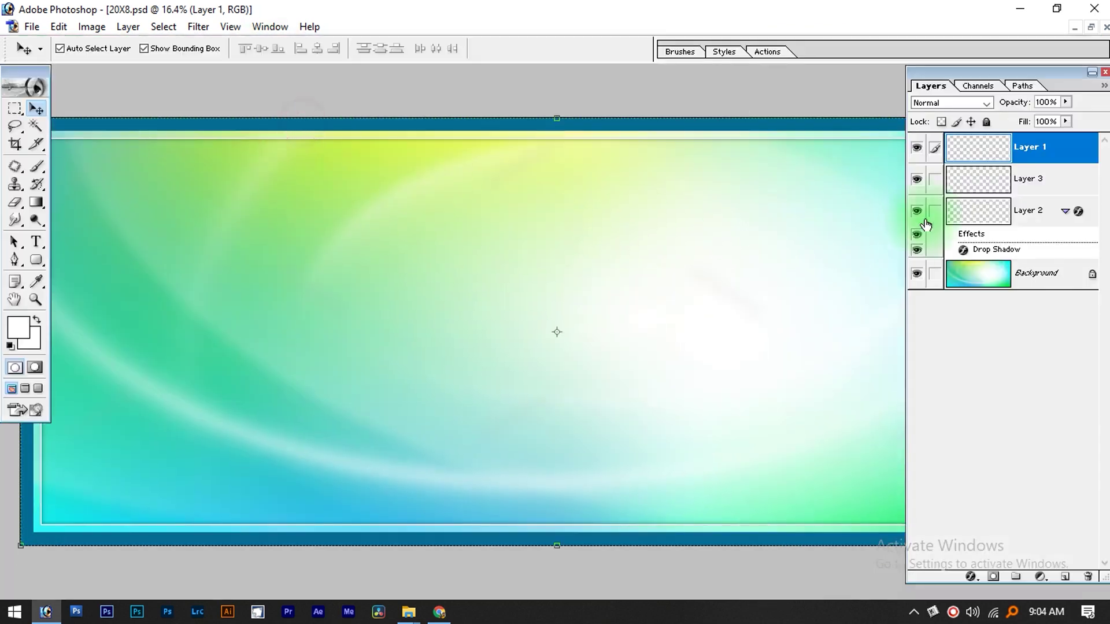
click(1086, 152)
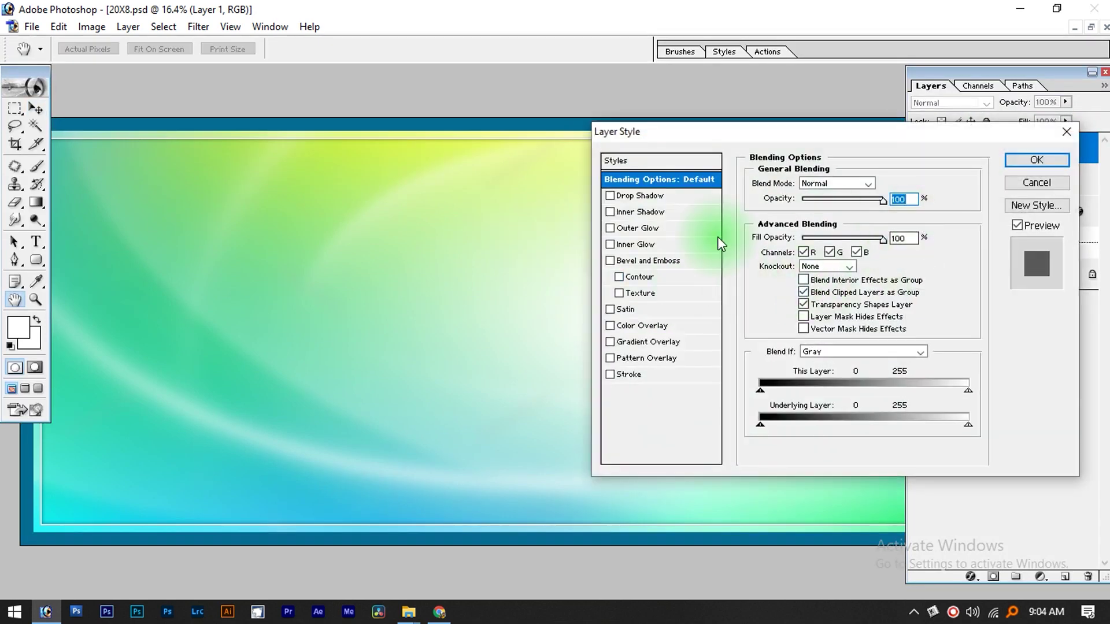
click(641, 325)
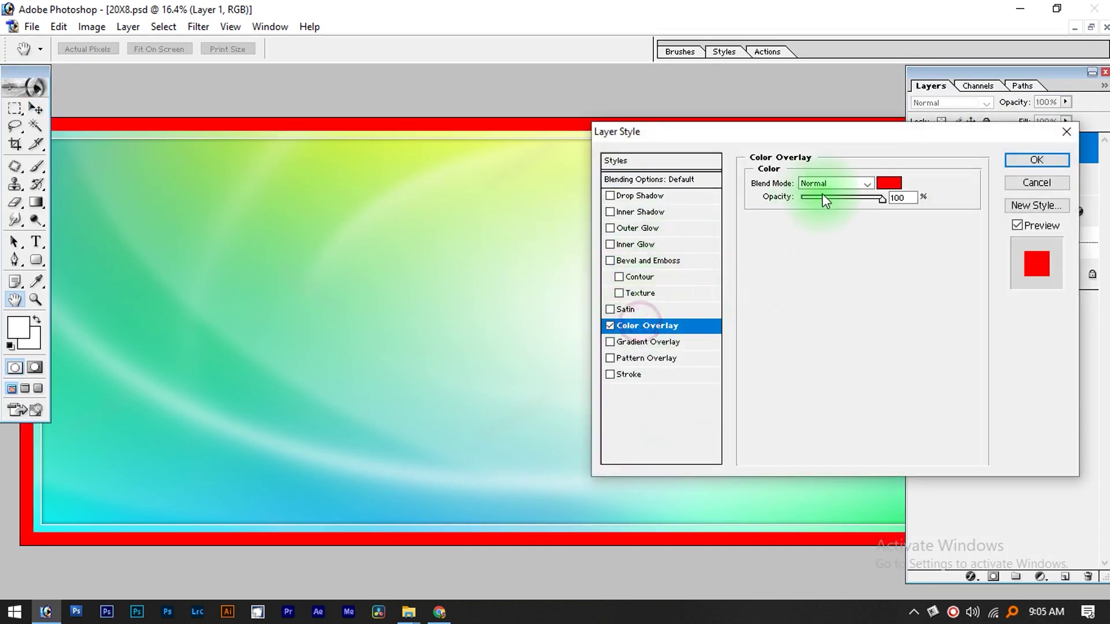
Step: Set the outer border's overlay colour to dark blue 0053A0 and apply the layer style
click(889, 182)
click(363, 511)
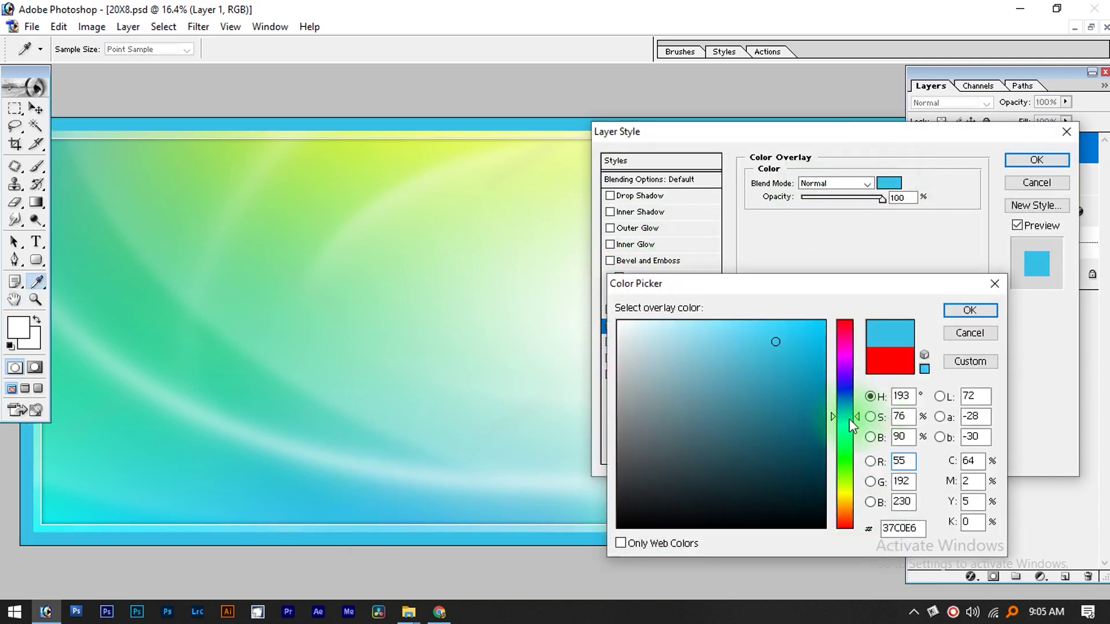
drag(849, 415, 847, 407)
drag(791, 385, 849, 317)
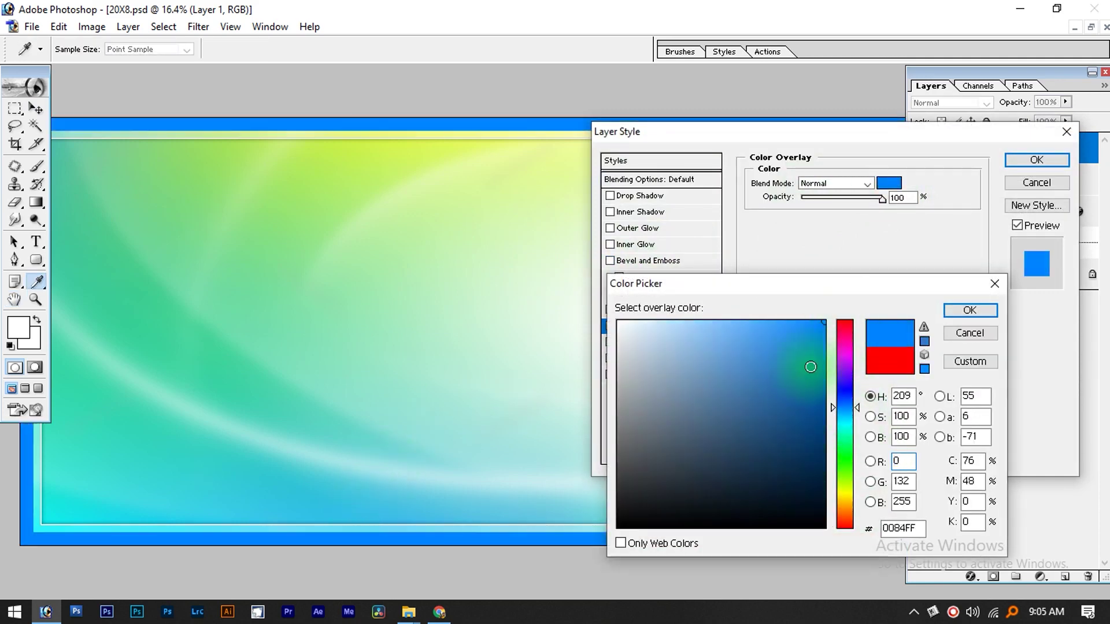
drag(789, 345, 839, 397)
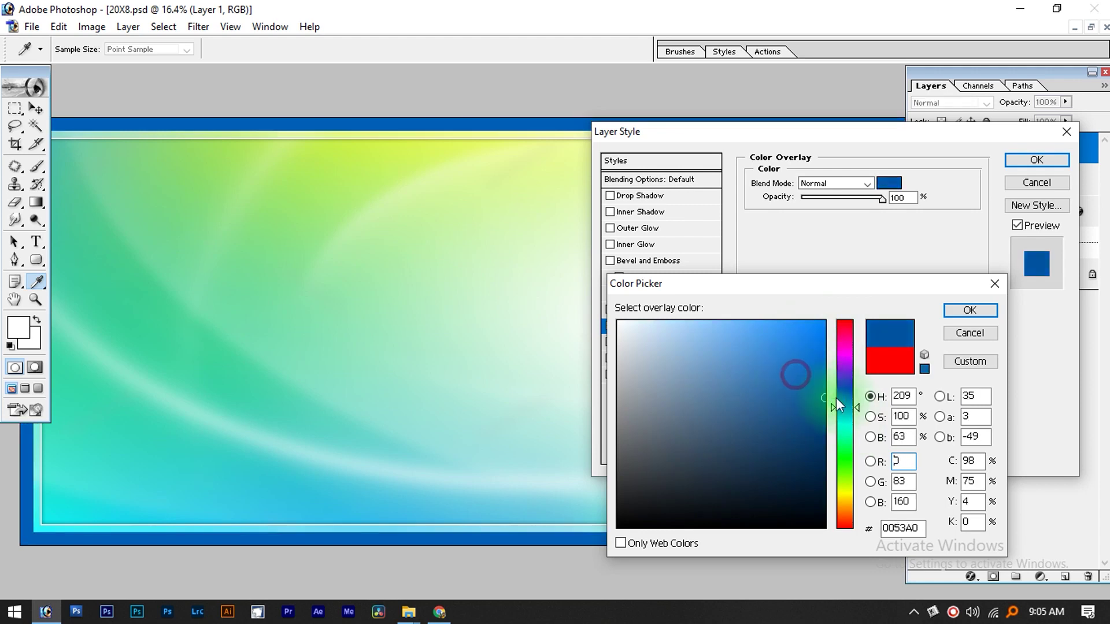
key(Return)
key(Return)
key(Tab)
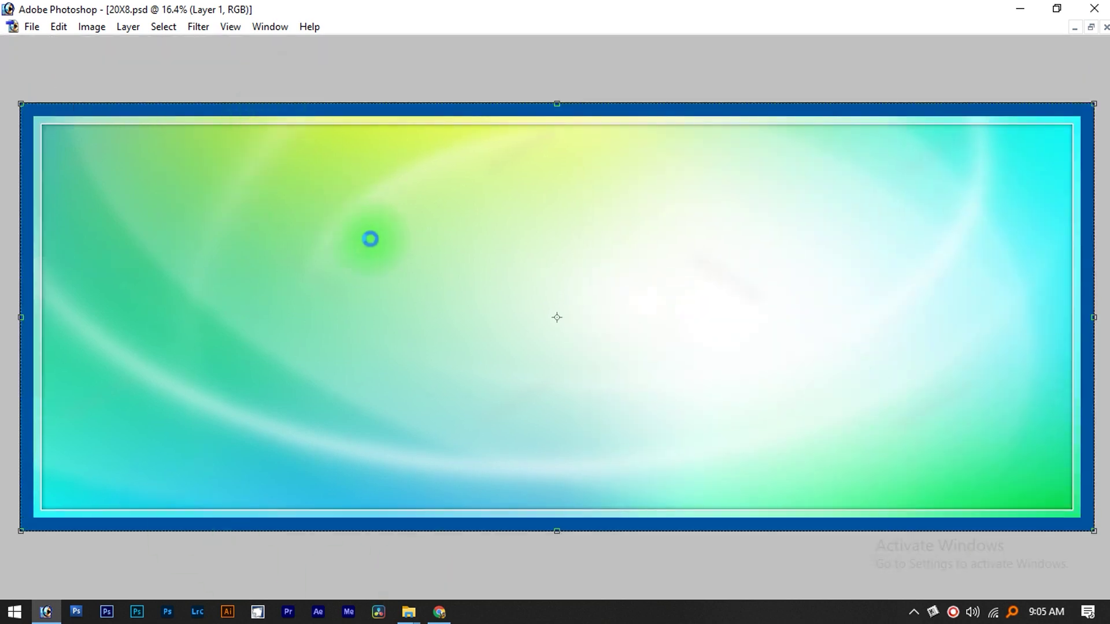
Step: Switch to Chrome and search Google Images for "kovil"
key(alt+Tab)
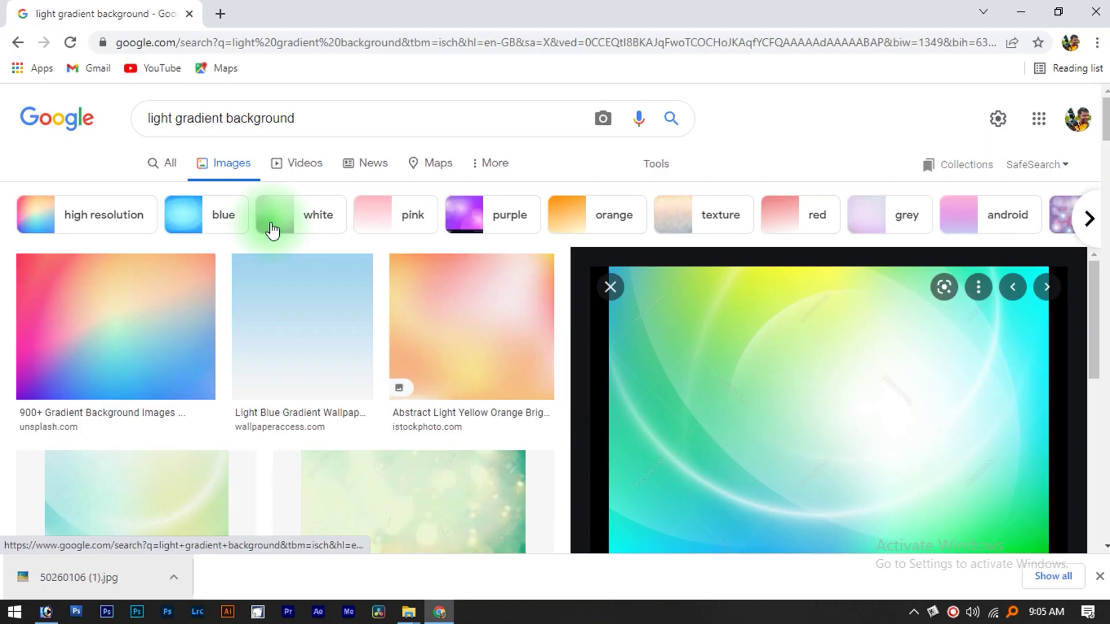
triple_click(322, 118)
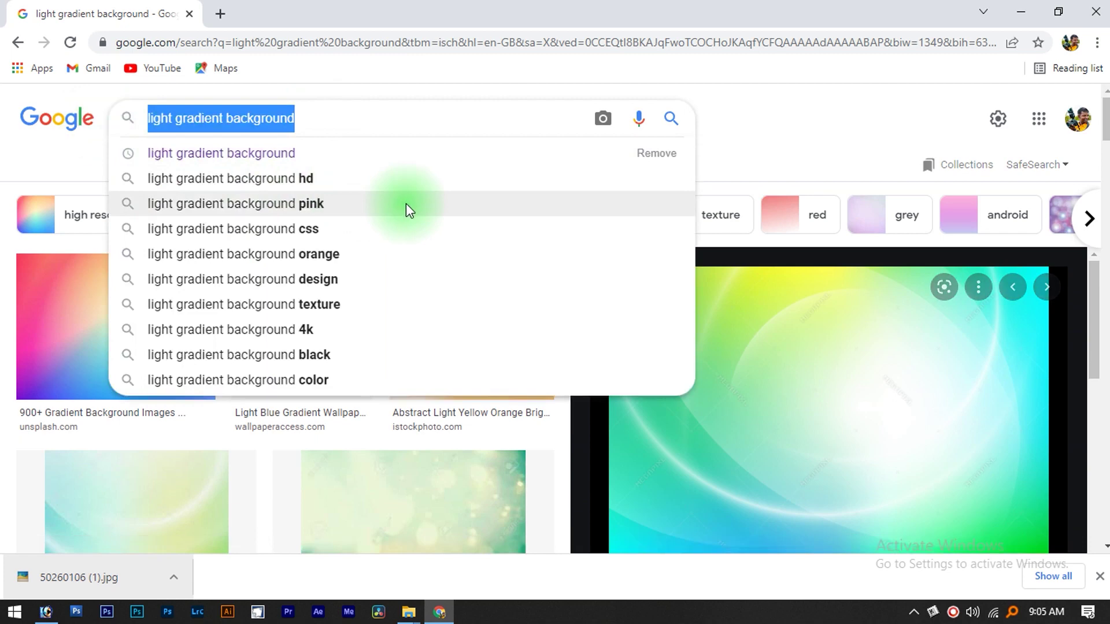
text(kovil)
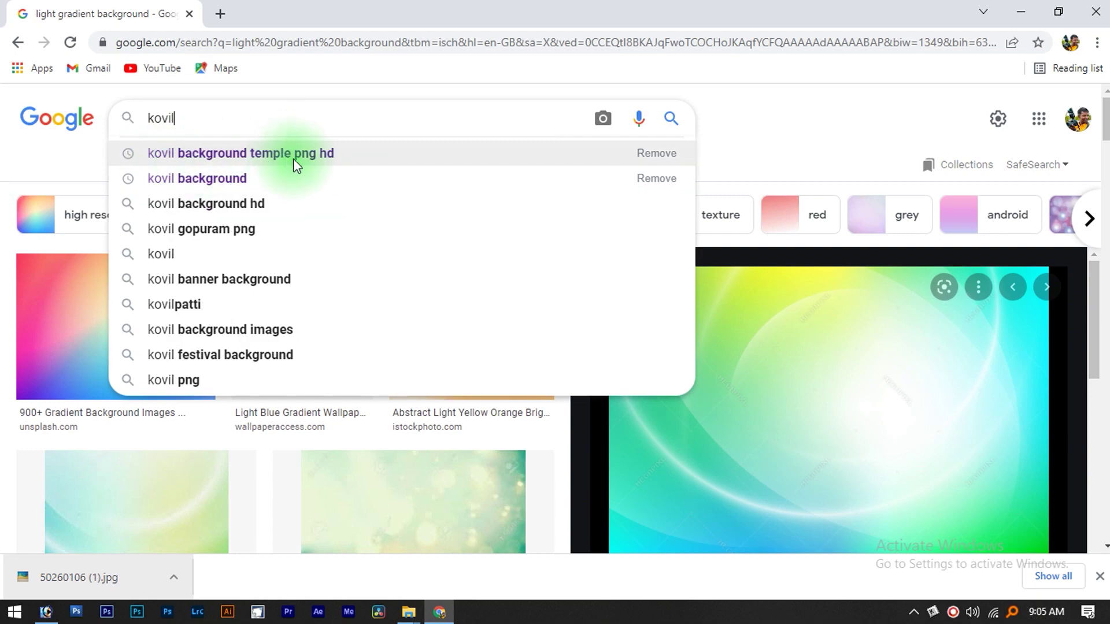
key(Return)
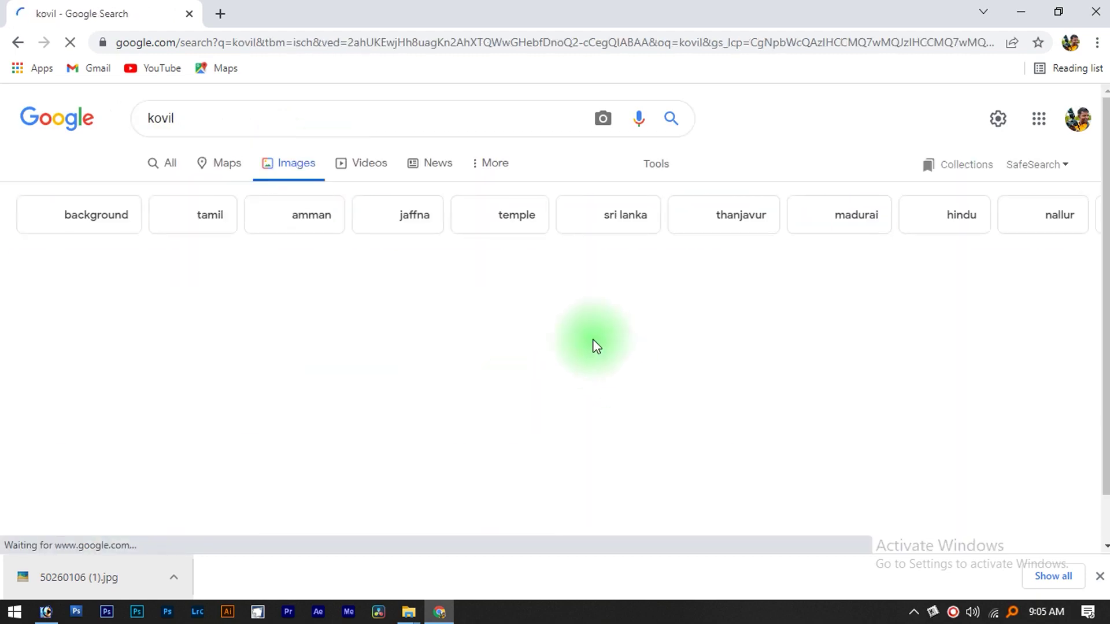
Step: Browse the kovil image results and related images, previewing several Nallur Kandaswamy and Pathirakali Amman temple photos to compare their suitability
scroll(594, 347, down, 5)
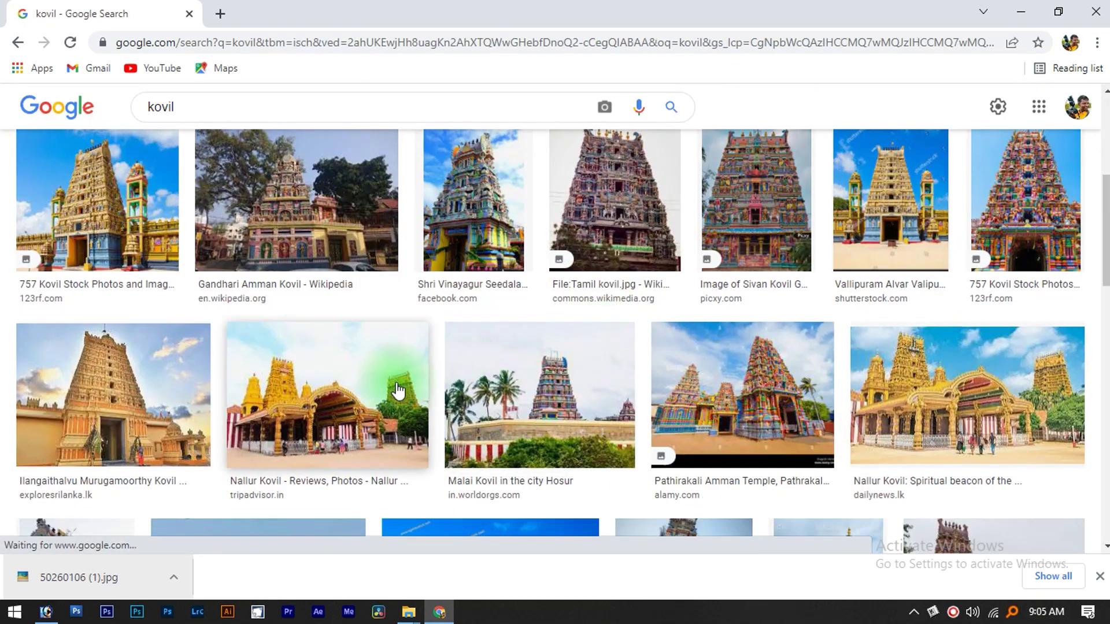
scroll(511, 436, down, 2)
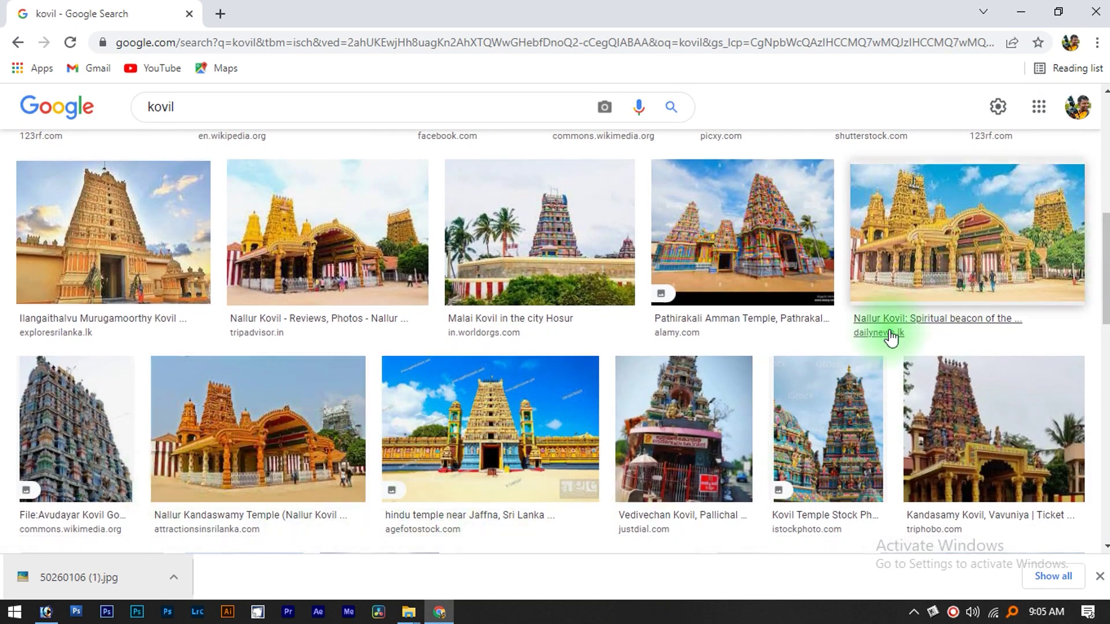
click(247, 451)
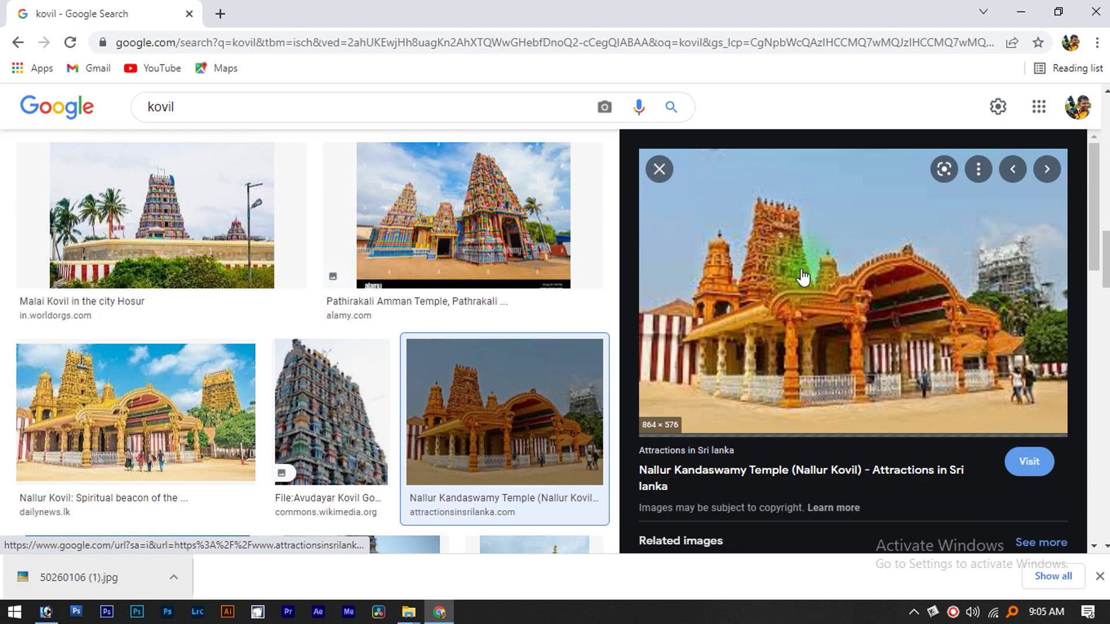
click(176, 434)
scroll(836, 319, down, 3)
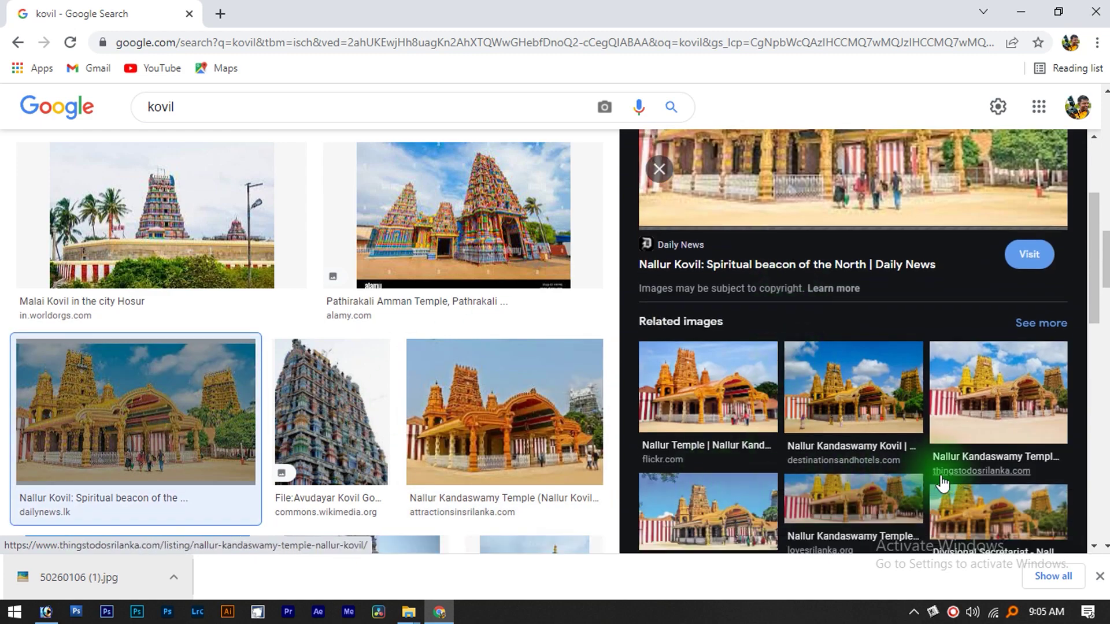
click(994, 415)
scroll(842, 293, down, 3)
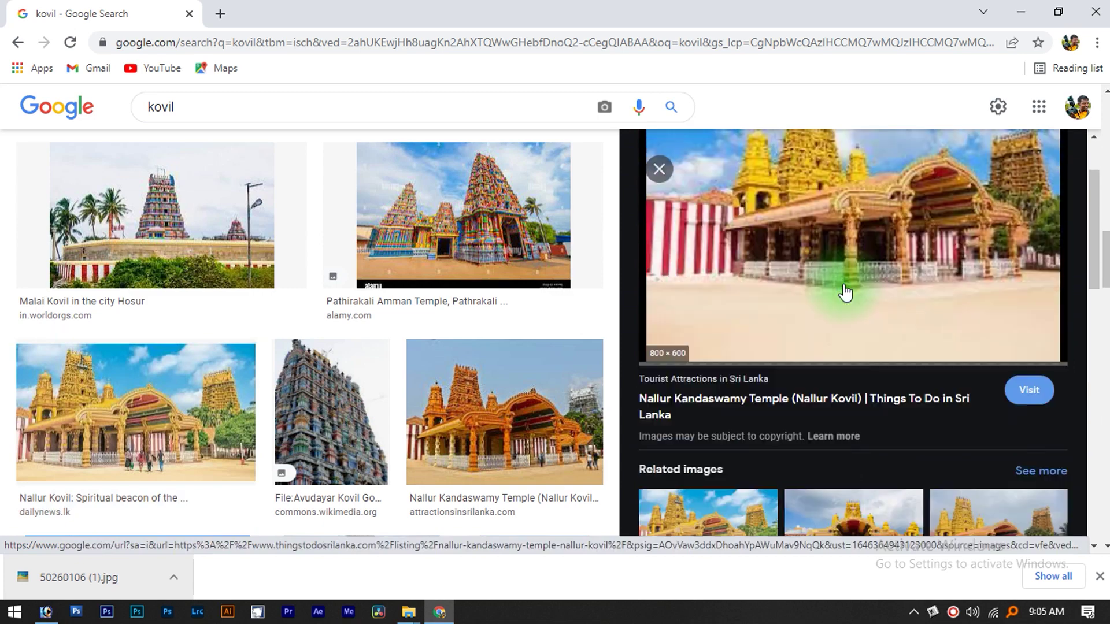
scroll(919, 404, down, 2)
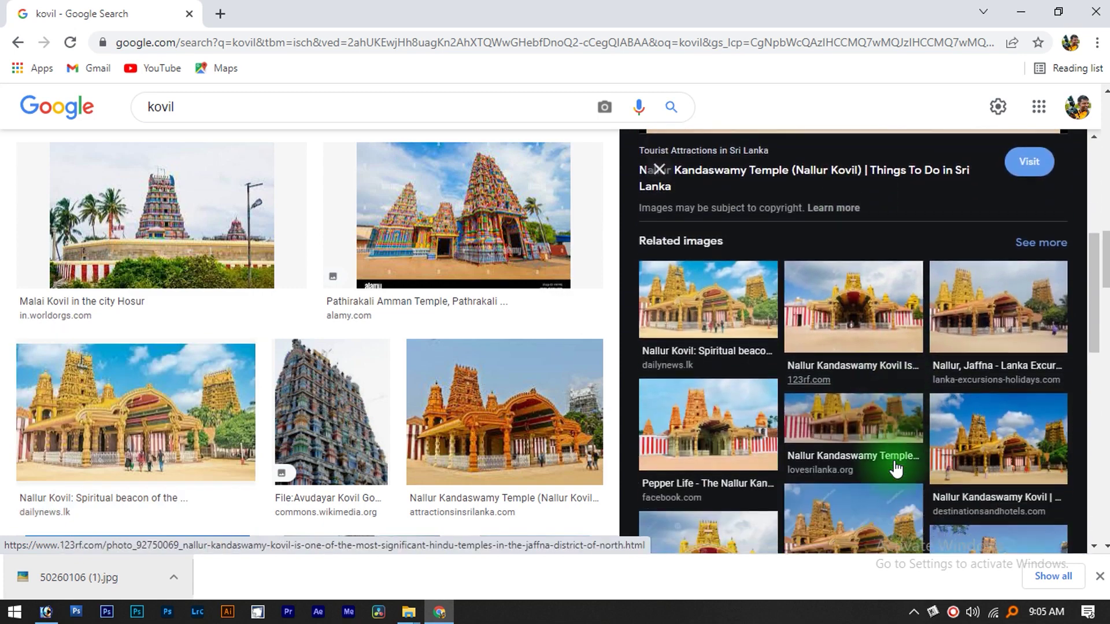
click(1020, 461)
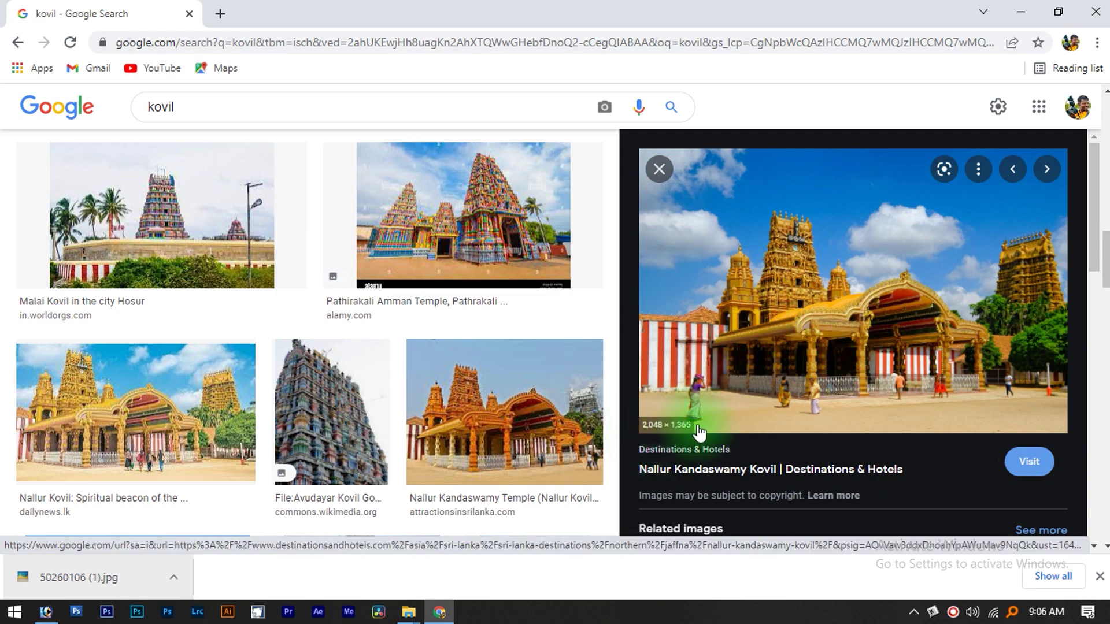
click(470, 223)
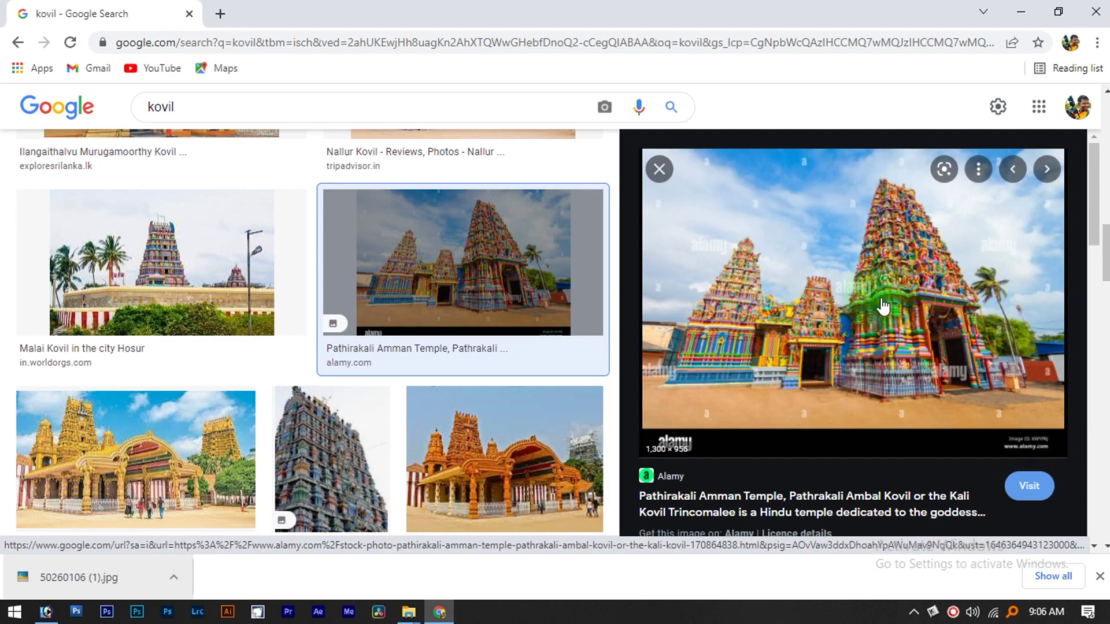
click(564, 428)
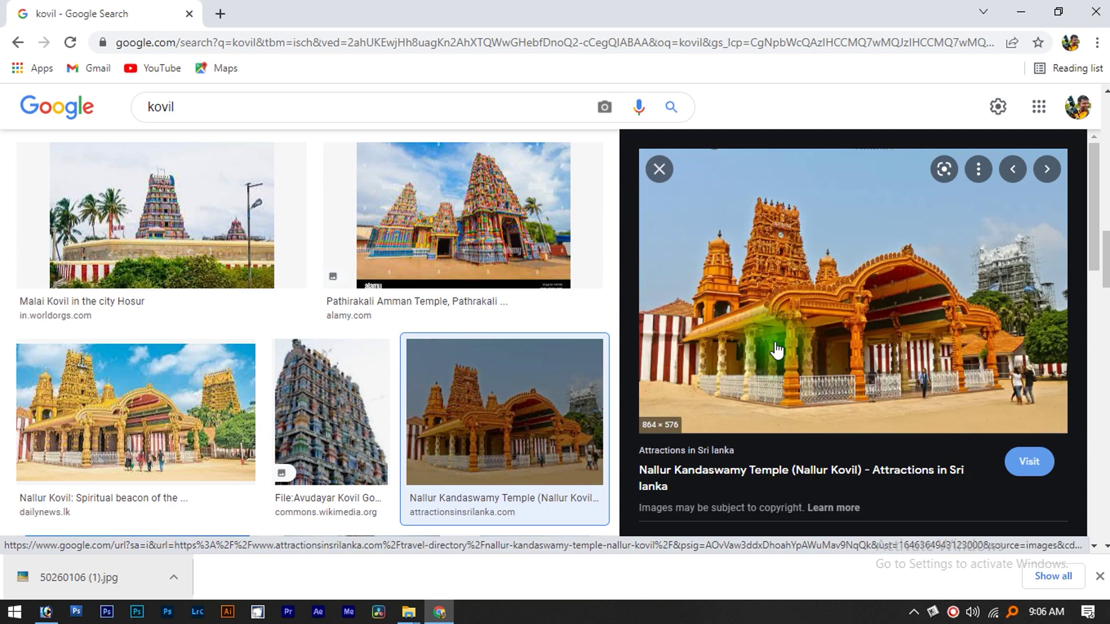
Step: Go back to the Destinations & Hotels photo of Nallur Kandaswamy Kovil and save the image
key(alt+Left)
key(alt+Left)
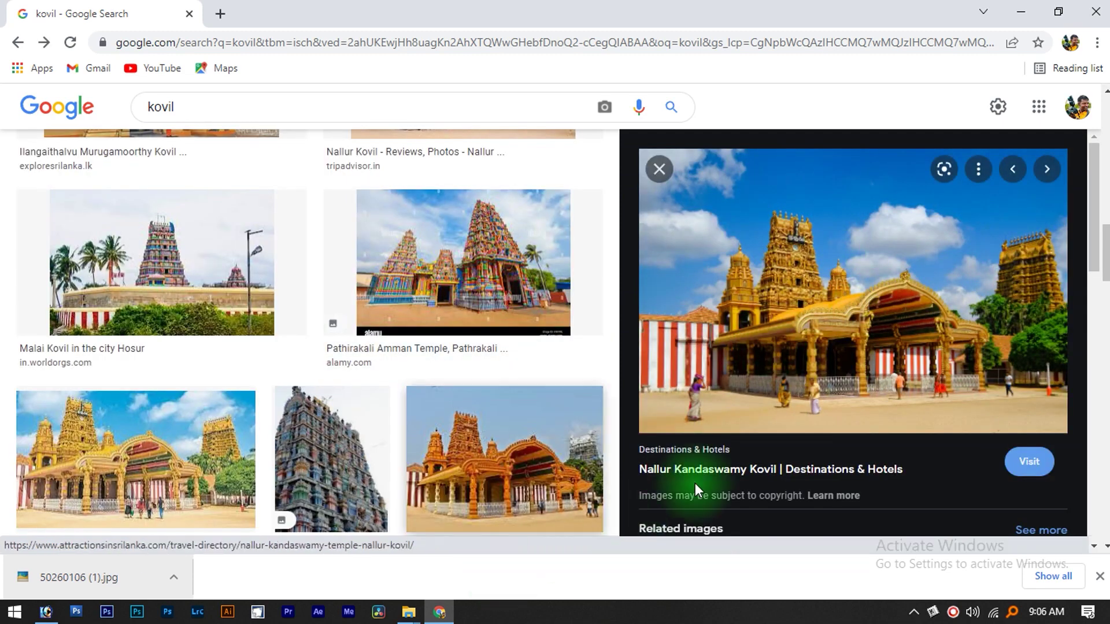
right_click(790, 300)
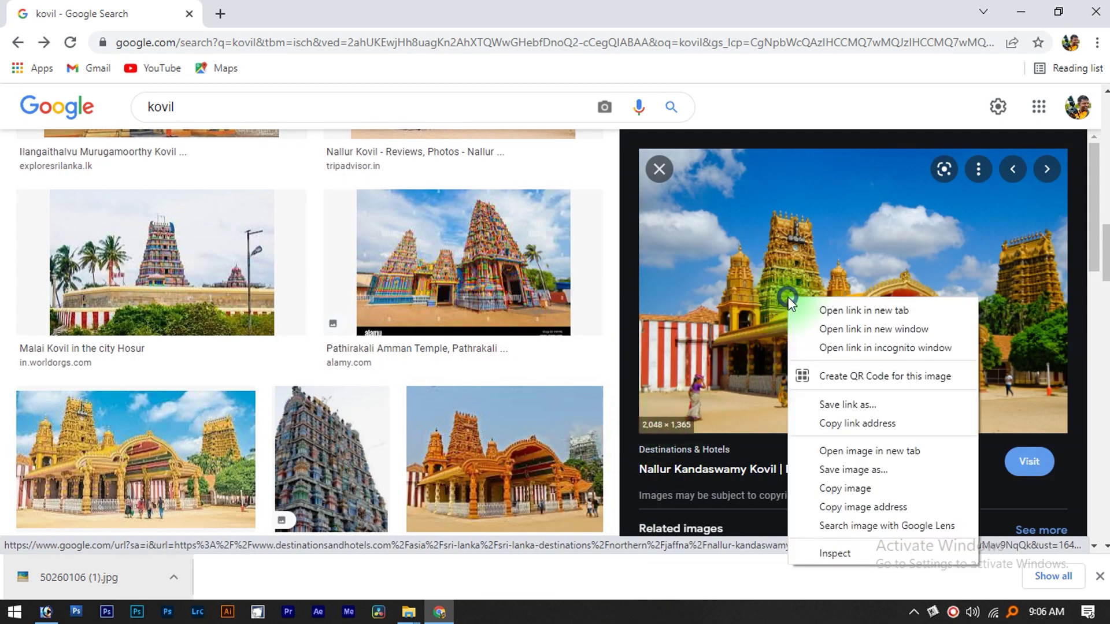
click(872, 472)
key(Return)
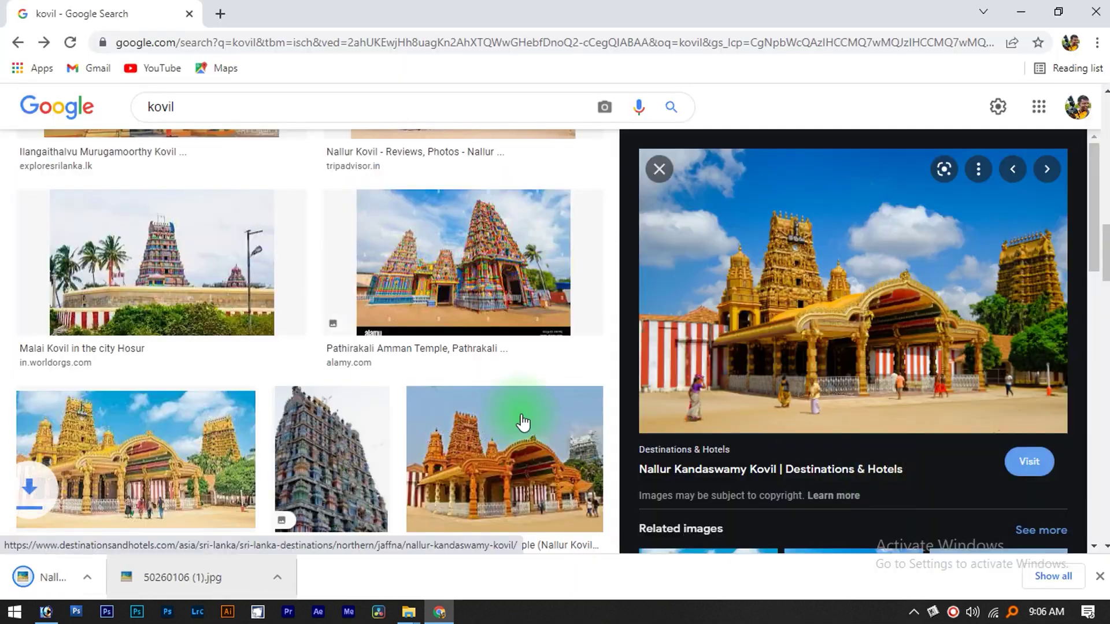
Step: Open the downloaded Nallur Kandaswamy Kovil photo in Photoshop and copy it into the banner document
click(65, 576)
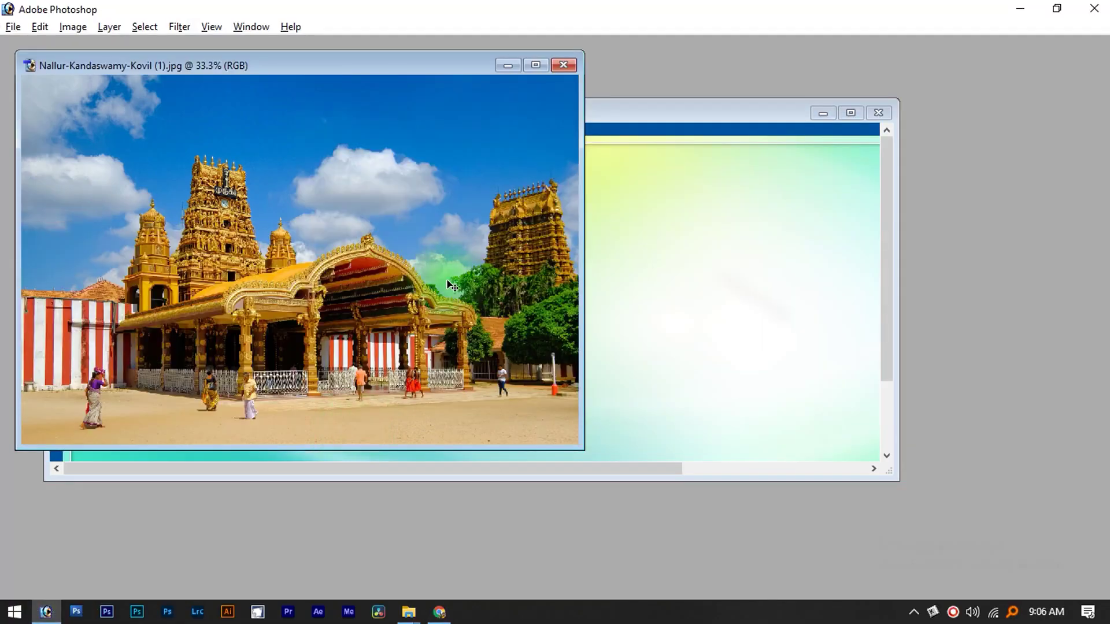
drag(448, 280, 609, 330)
key(Tab)
key(Tab)
key(f)
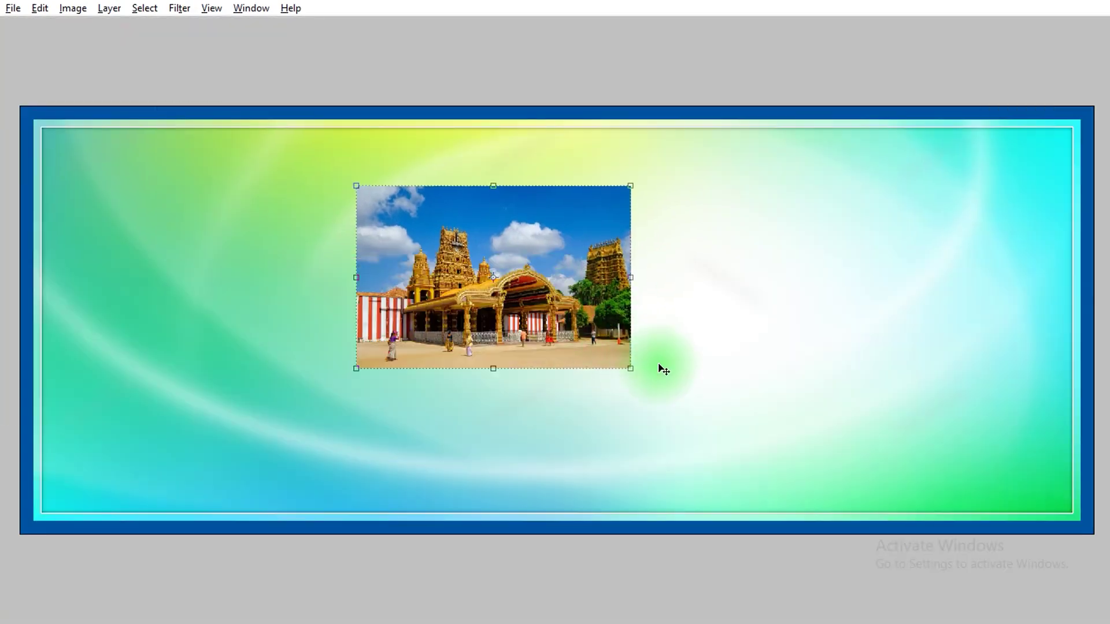
Step: Enlarge the temple photo and move it to the middle of the banner
drag(635, 372, 737, 439)
drag(518, 322, 560, 347)
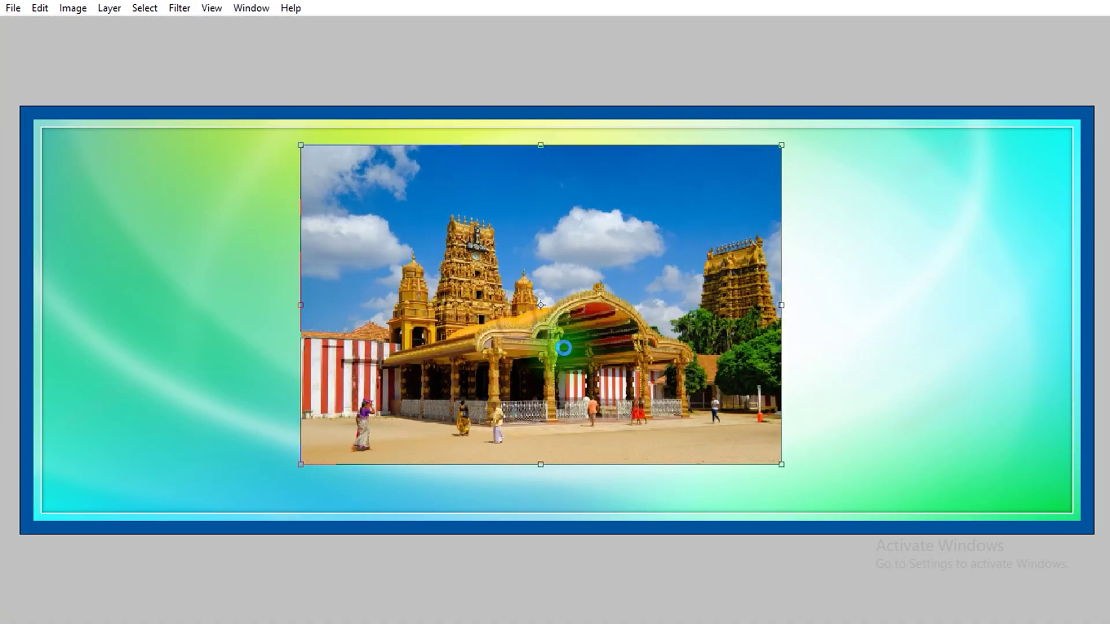
key(Tab)
Step: Brighten the temple photo with Levels, using input levels 9, 1.30 and 229
key(ctrl+l)
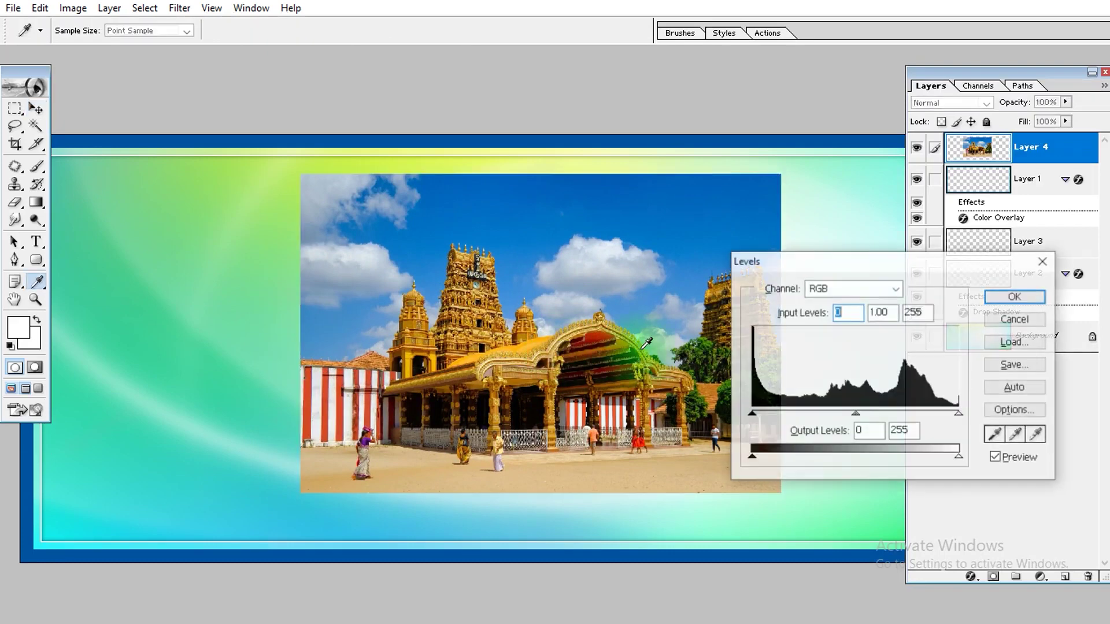
drag(842, 415, 825, 415)
drag(959, 414, 938, 414)
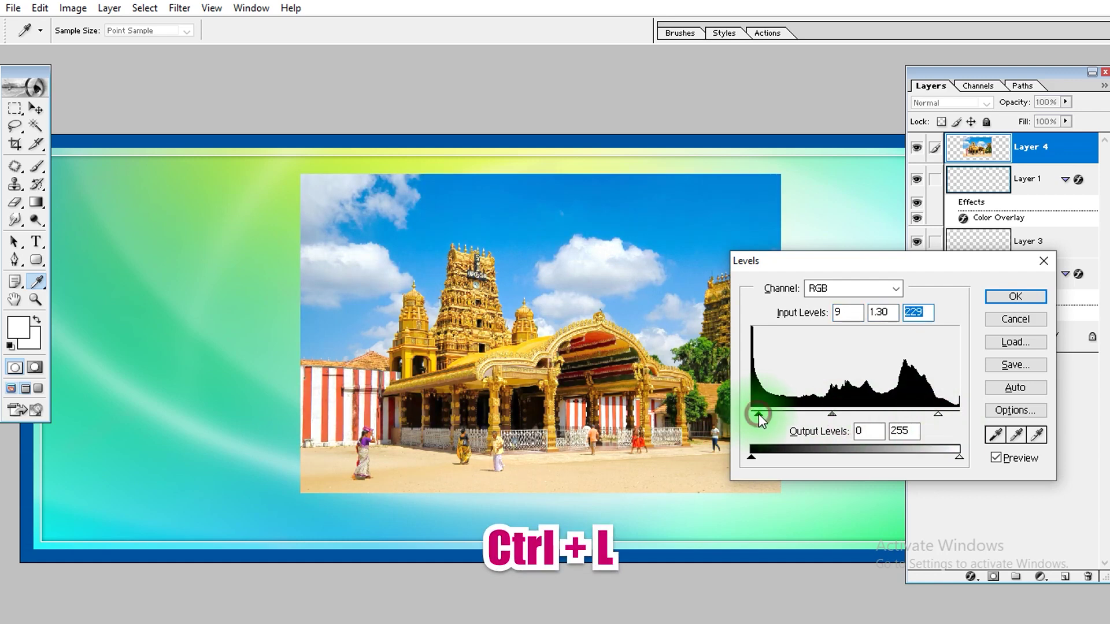
key(Return)
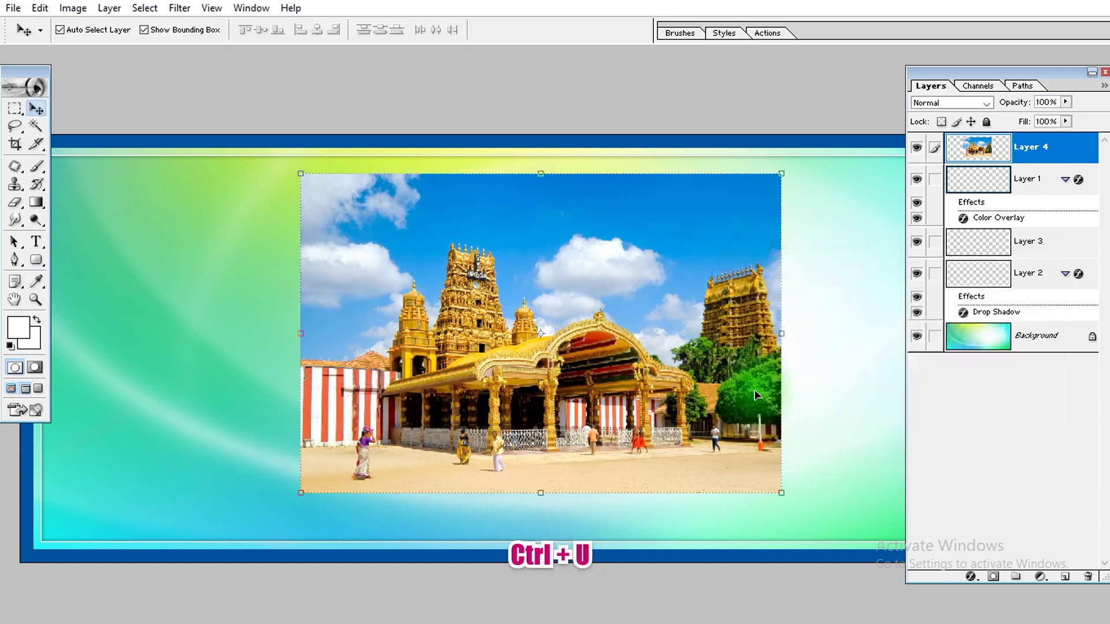
Step: Raise the temple photo's saturation to +20 and shift the photo slightly down
key(ctrl+u)
drag(811, 370, 857, 379)
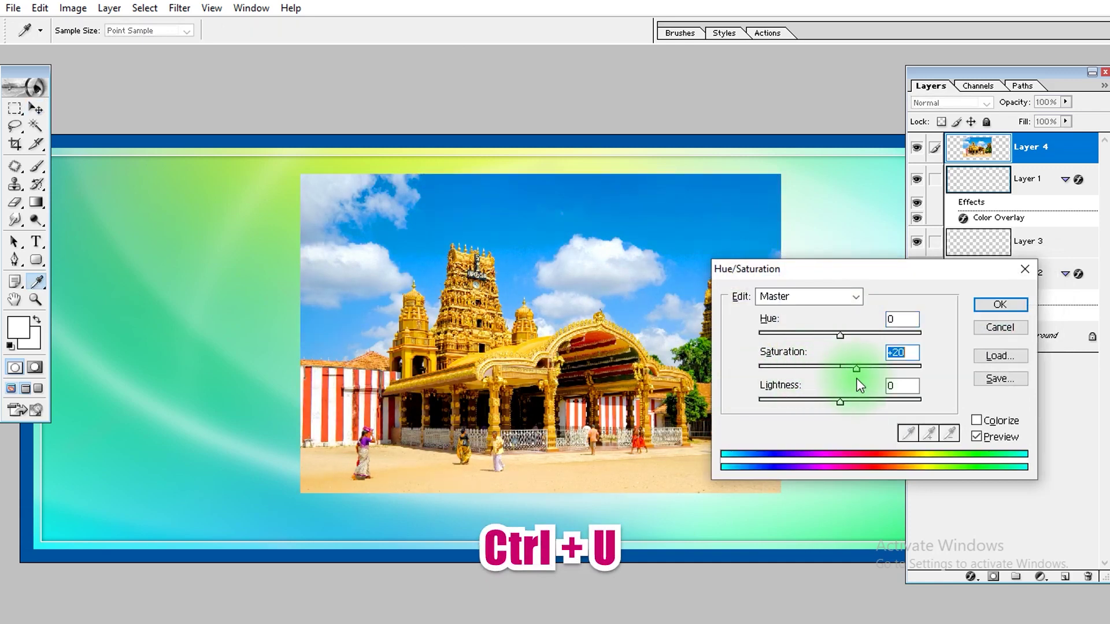
key(Return)
drag(560, 391, 560, 404)
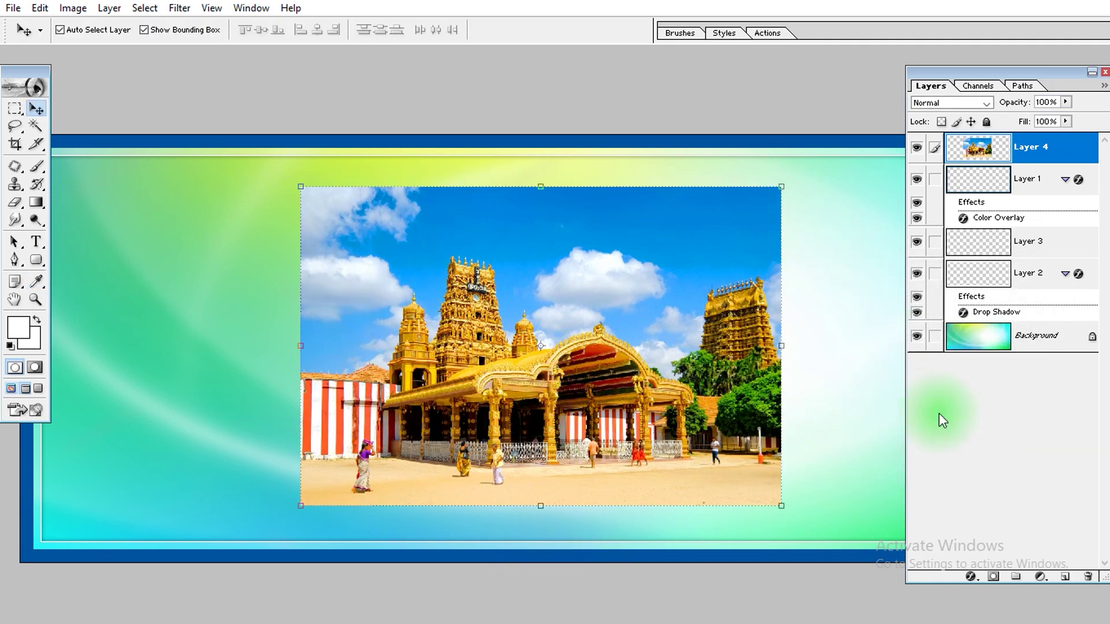
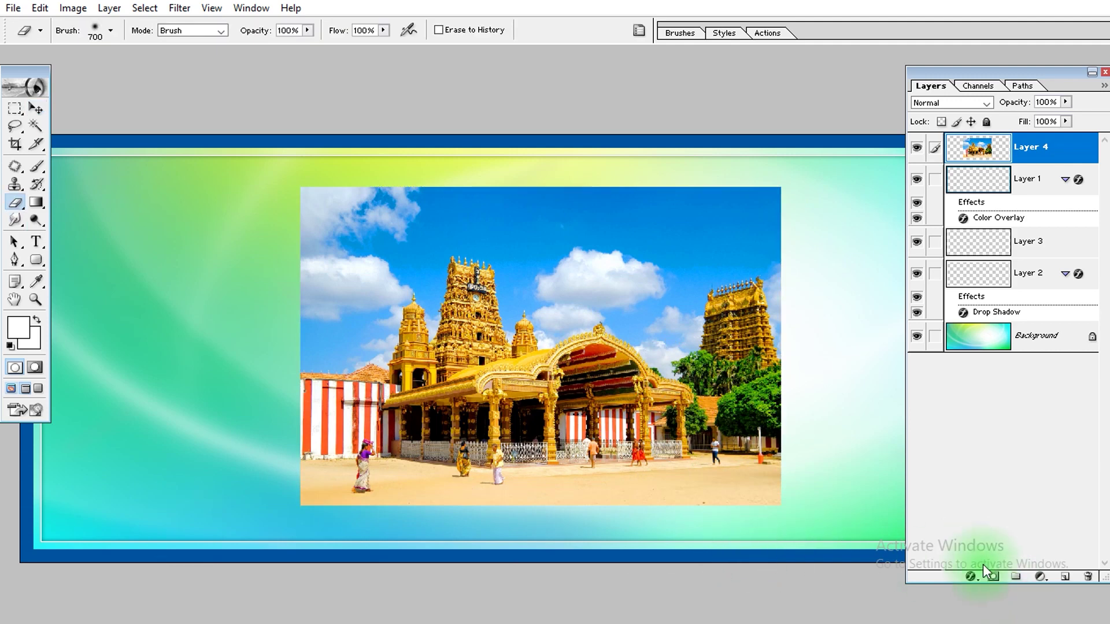
Step: Add a layer mask to the temple photo and fade its bottom and left edges with a soft black 1200 px brush
click(990, 577)
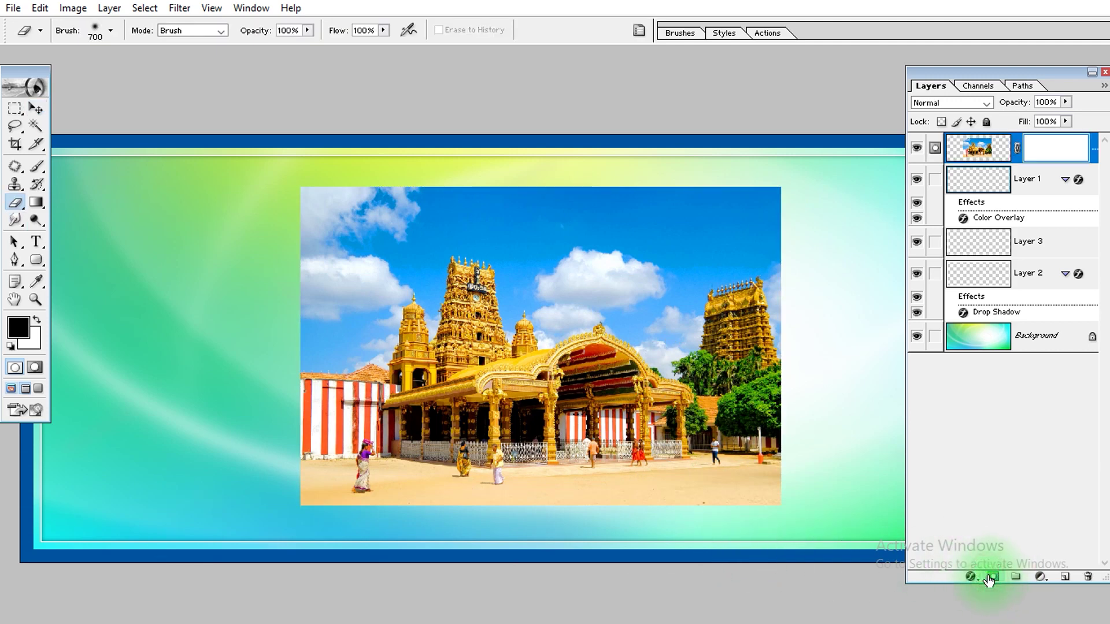
key(b)
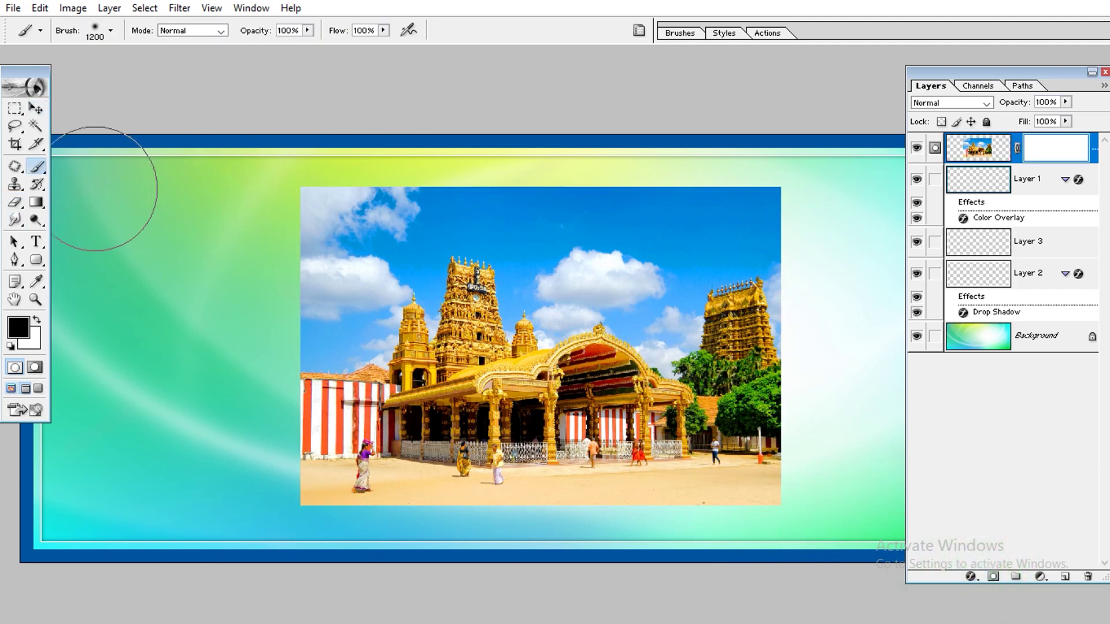
drag(259, 458, 274, 513)
ctrl+click(270, 505)
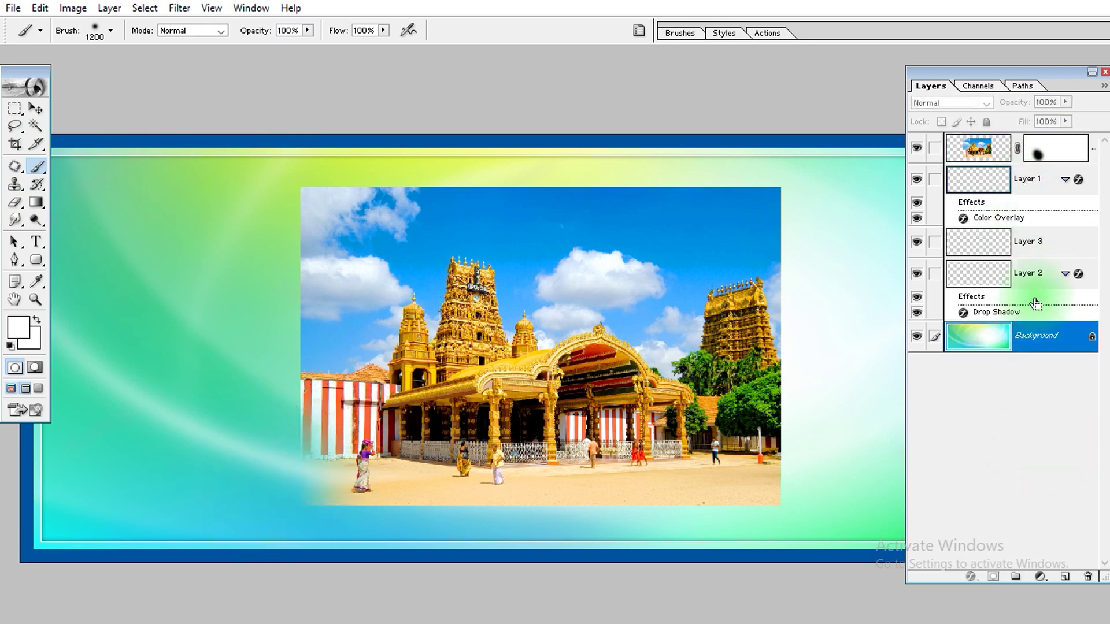
click(1039, 151)
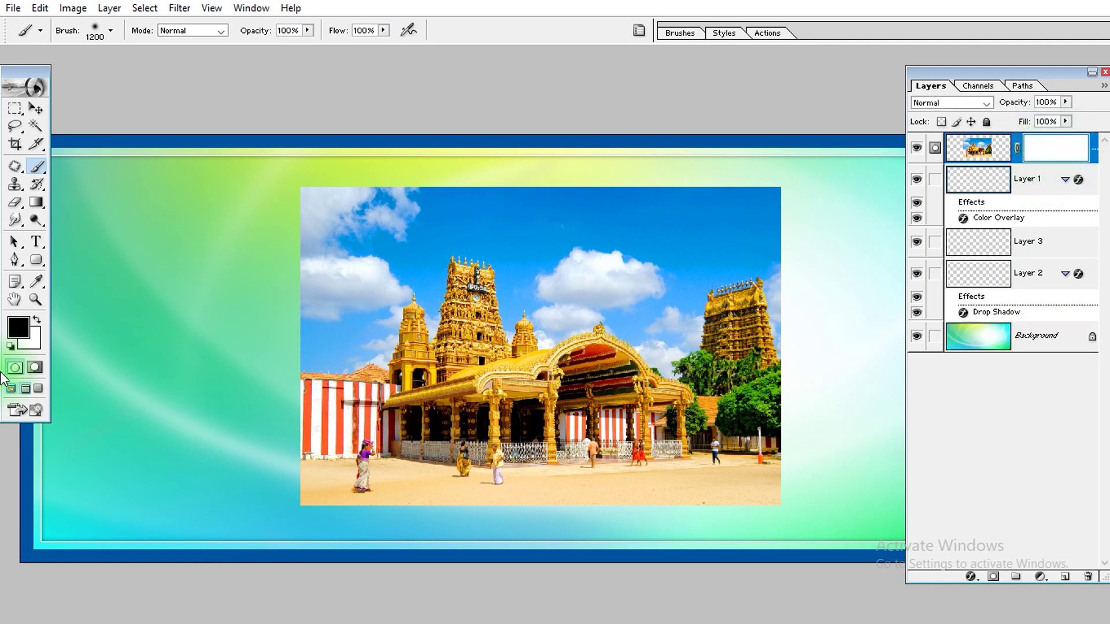
click(10, 346)
mouse_move(271, 480)
mouse_down()
mouse_move(318, 508)
mouse_move(317, 540)
mouse_move(403, 539)
mouse_move(399, 549)
mouse_move(780, 533)
mouse_move(547, 549)
mouse_move(845, 515)
mouse_up()
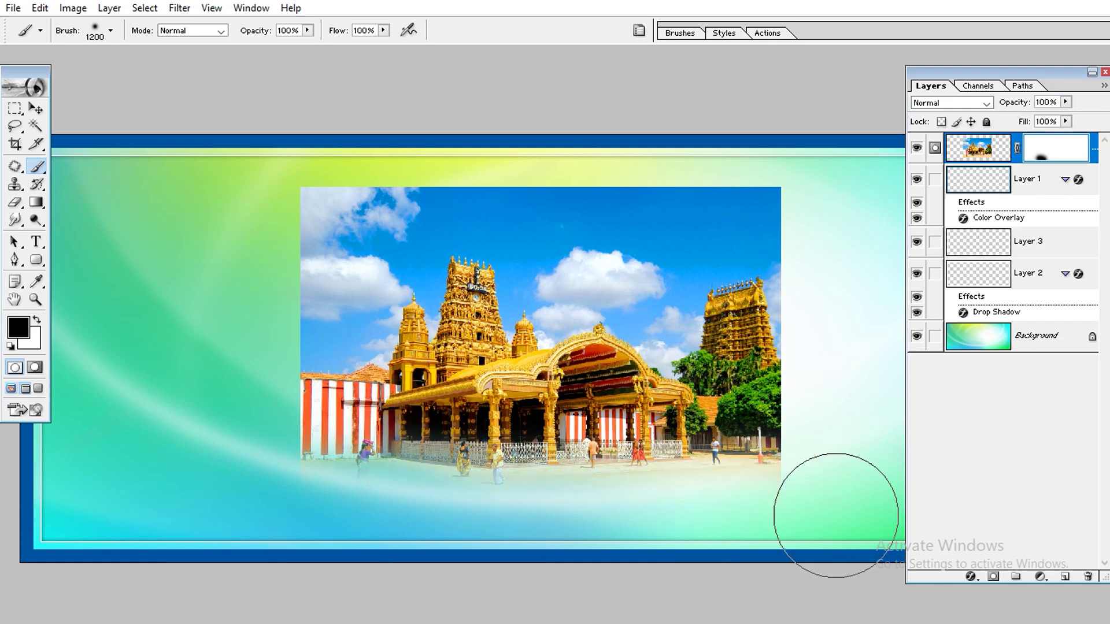
mouse_move(258, 265)
mouse_down()
mouse_move(258, 538)
mouse_move(242, 111)
mouse_up()
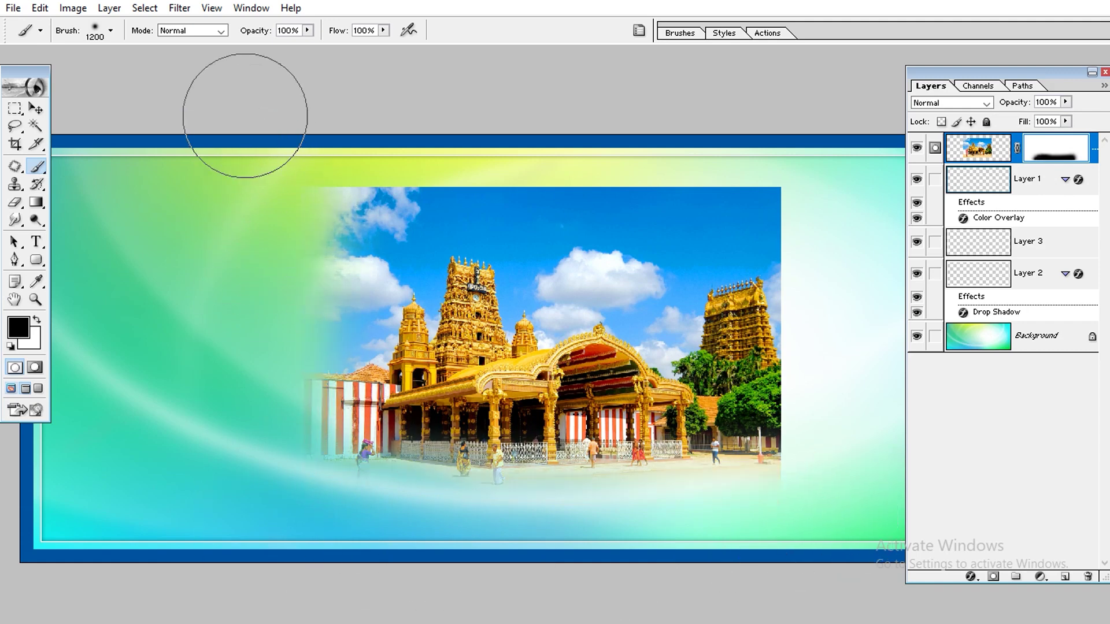
Step: Try painting the mask at the photo's right side with a hard round 19 px brush, enlarging the brush between strokes
click(91, 24)
click(304, 149)
drag(729, 221, 745, 227)
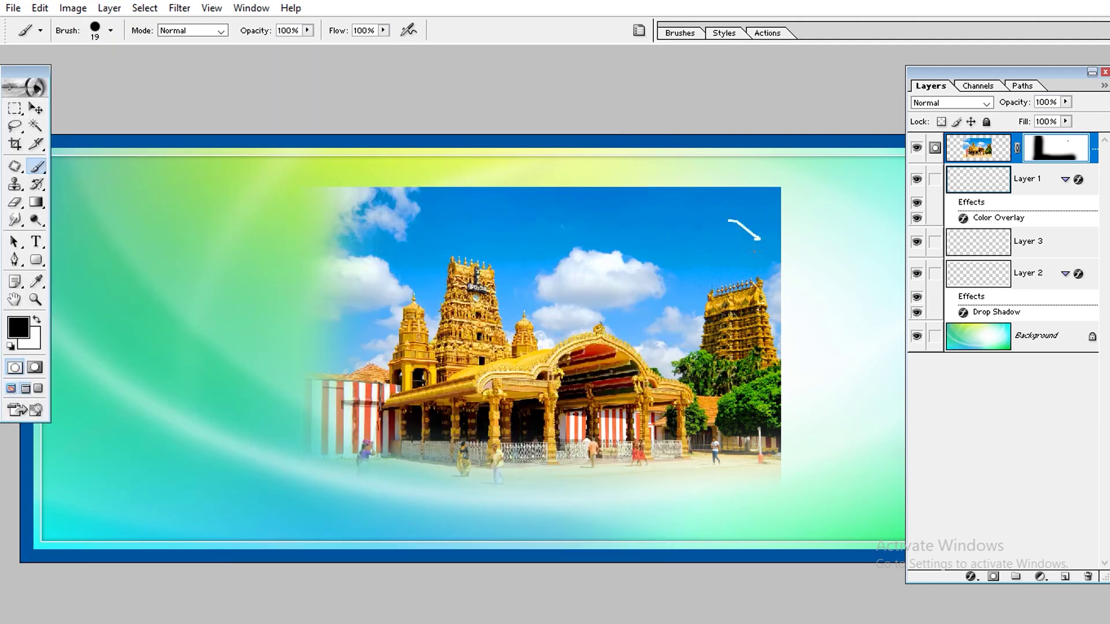
key(])
key(])
key(])
key(])
key(])
key(])
key(])
key(])
key(])
mouse_move(783, 284)
mouse_down()
mouse_move(723, 191)
mouse_move(809, 342)
mouse_up()
key(ctrl+z)
Step: Choose the soft round 100 px brush, enlarge it to 1000 px and fade the temple photo's top edge on the mask
click(96, 28)
double_click(199, 195)
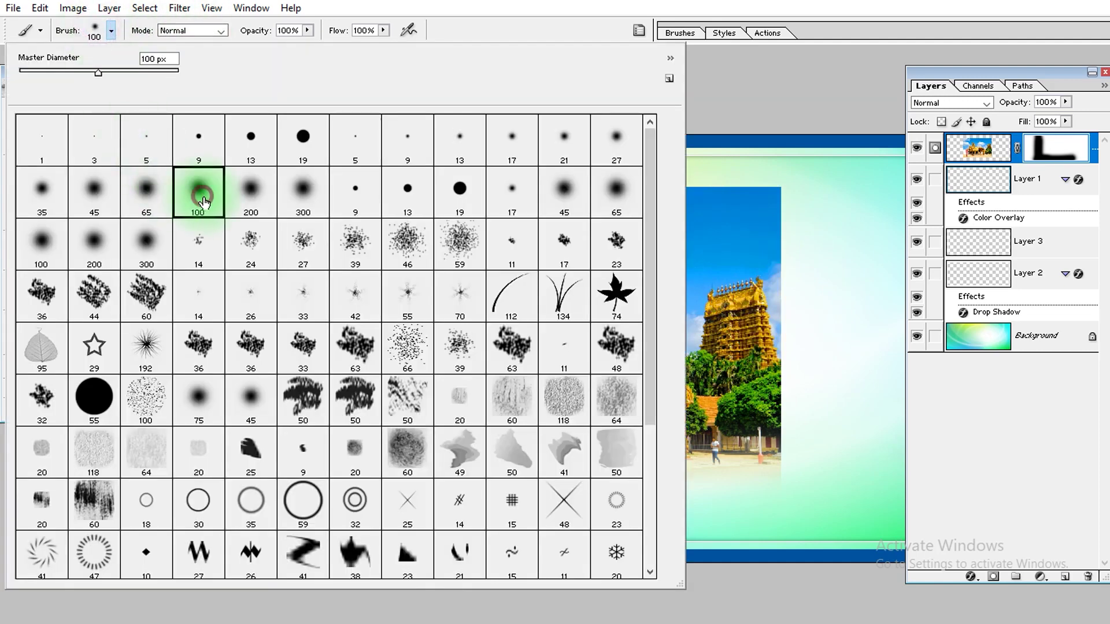
mouse_move(331, 159)
mouse_down()
mouse_move(467, 152)
mouse_move(254, 151)
mouse_move(373, 156)
mouse_up()
mouse_move(304, 158)
mouse_down()
mouse_move(688, 141)
mouse_move(409, 136)
mouse_move(780, 141)
mouse_move(394, 148)
mouse_up()
mouse_move(528, 144)
mouse_down()
mouse_move(778, 174)
mouse_move(782, 488)
mouse_move(800, 439)
mouse_move(539, 516)
mouse_move(81, 463)
mouse_move(392, 403)
mouse_up()
key(ctrl+z)
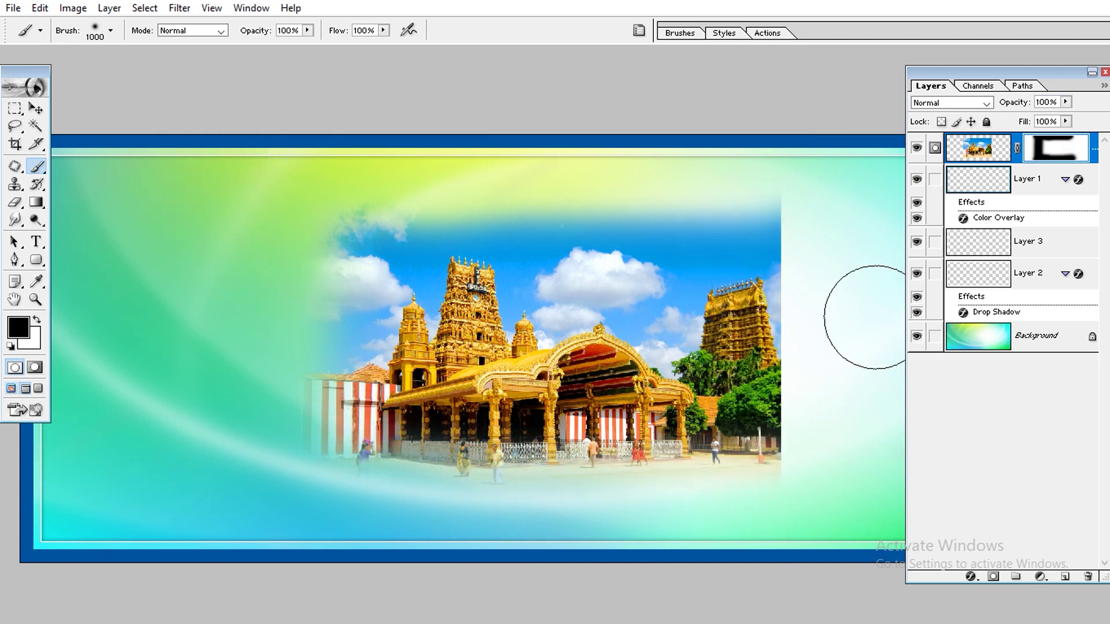
Step: Try to fade the temple photo's right edge with freehand brush strokes on the mask
mouse_move(814, 235)
mouse_down()
mouse_move(825, 562)
mouse_move(826, 509)
mouse_up()
key(ctrl+z)
drag(801, 213, 820, 381)
key(ctrl+z)
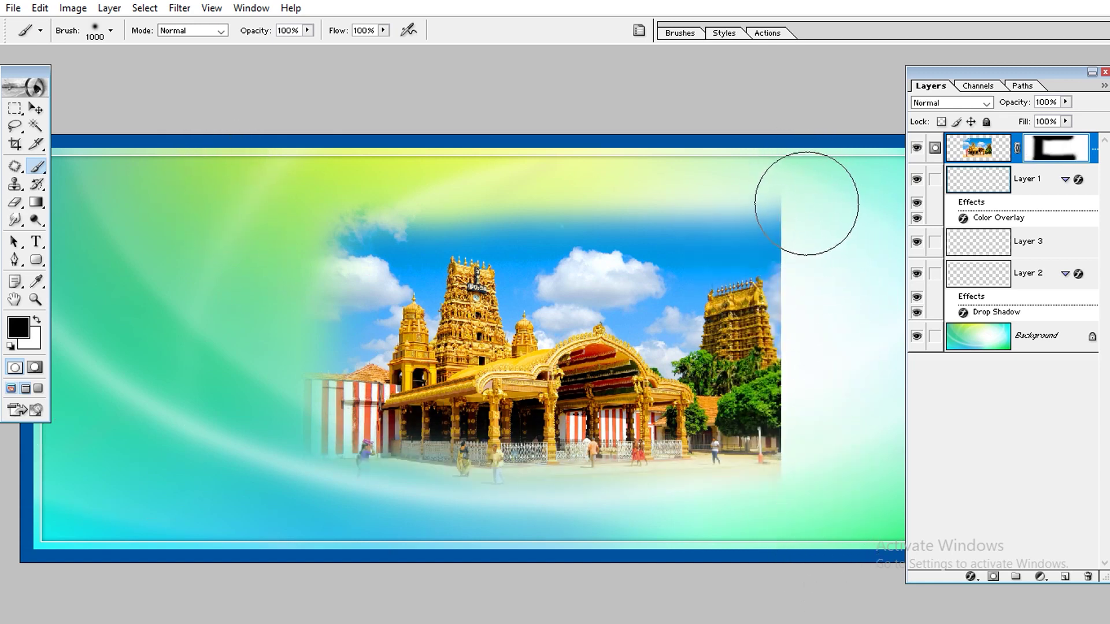
Step: Fade the temple photo's right edge with one straight soft 1000 px brush stroke from its upper to its lower corner
click(797, 203)
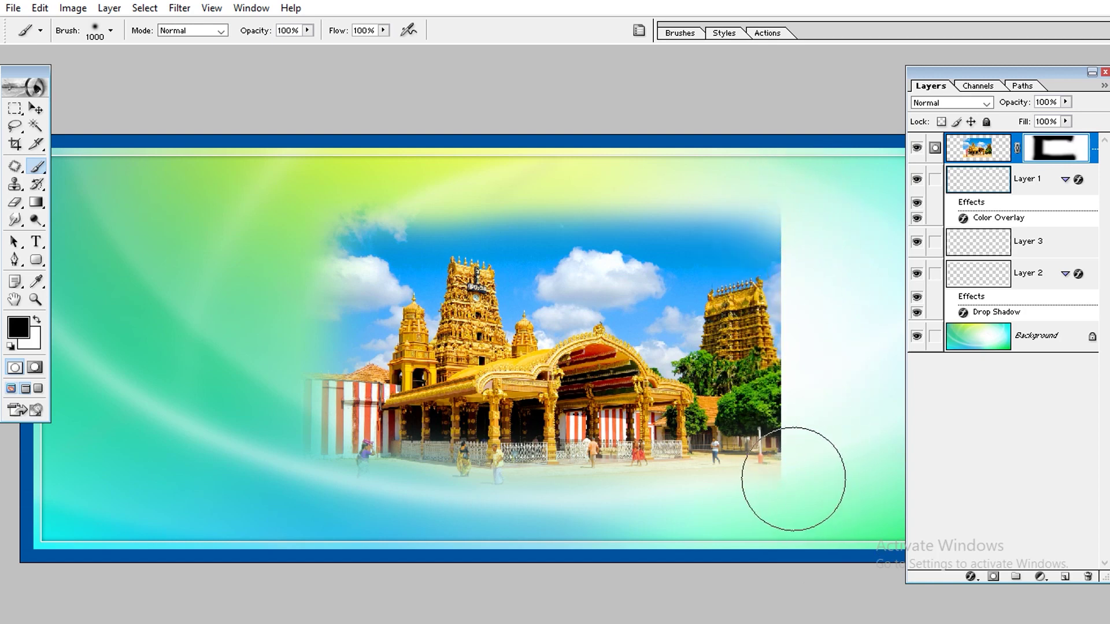
shift+click(793, 479)
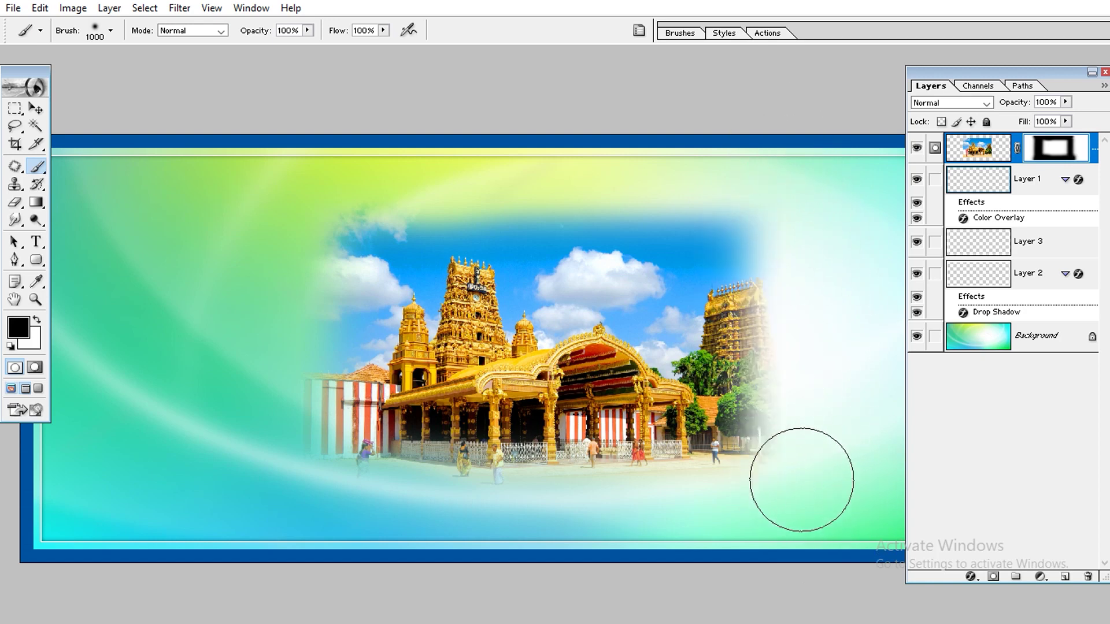
Step: Enlarge the masked temple photo proportionally and reposition it within the inner border
key(v)
mouse_move(478, 356)
mouse_down()
mouse_move(630, 350)
mouse_move(529, 339)
mouse_up()
key(Tab)
drag(781, 157, 811, 136)
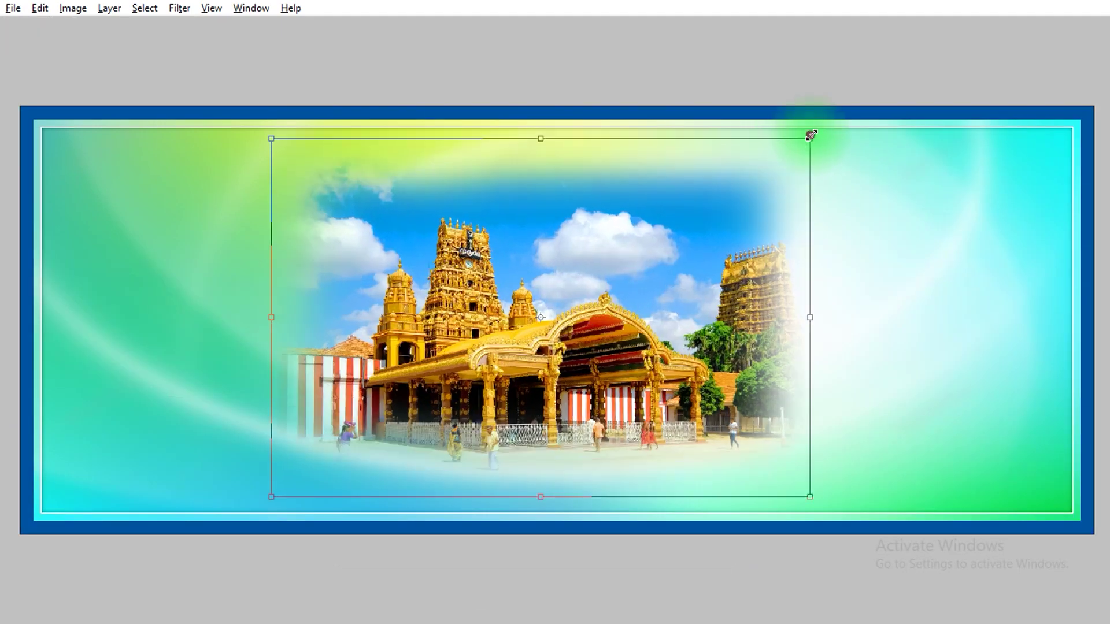
drag(703, 297, 703, 285)
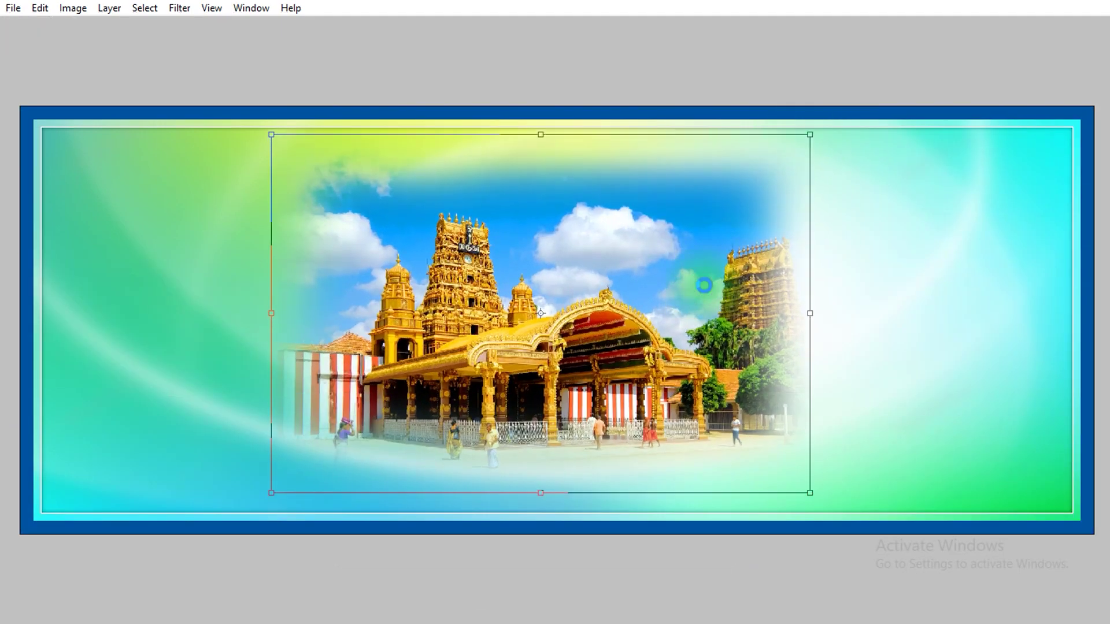
key(Tab)
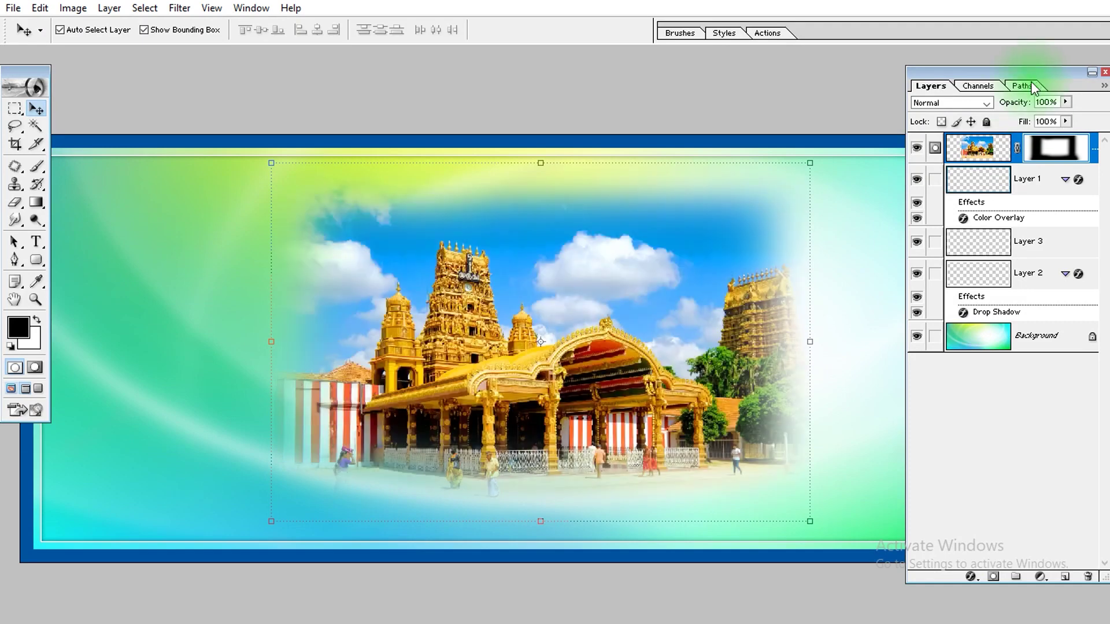
Step: Set the temple layer's opacity to 20%
click(1058, 102)
text(20)
key(Return)
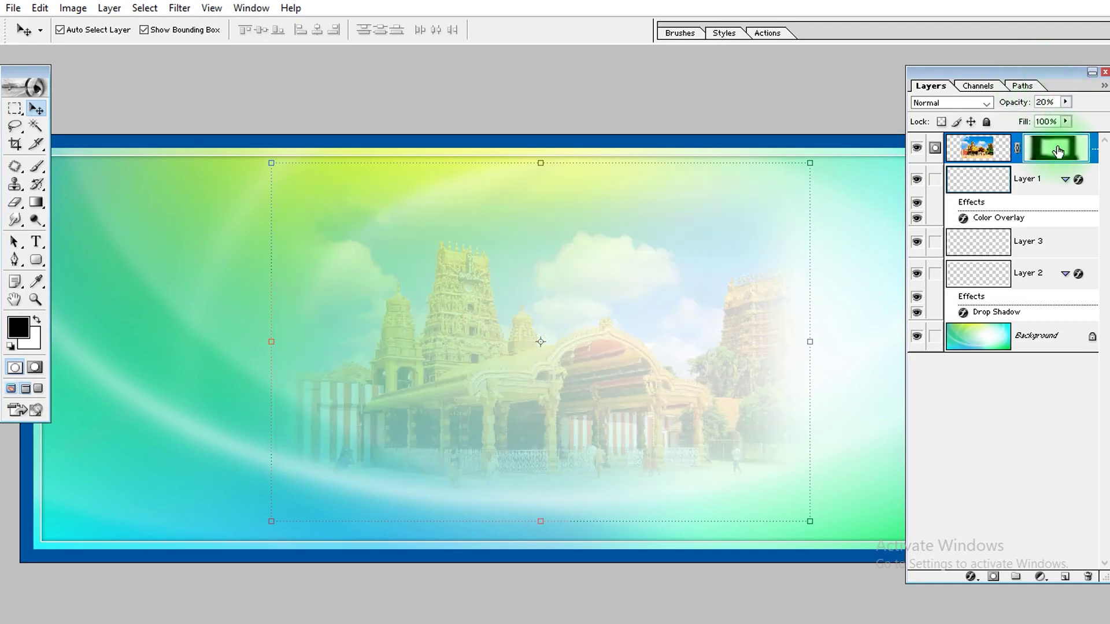
Step: Set the temple layer's fill to 50% and its opacity to 50%
click(1058, 122)
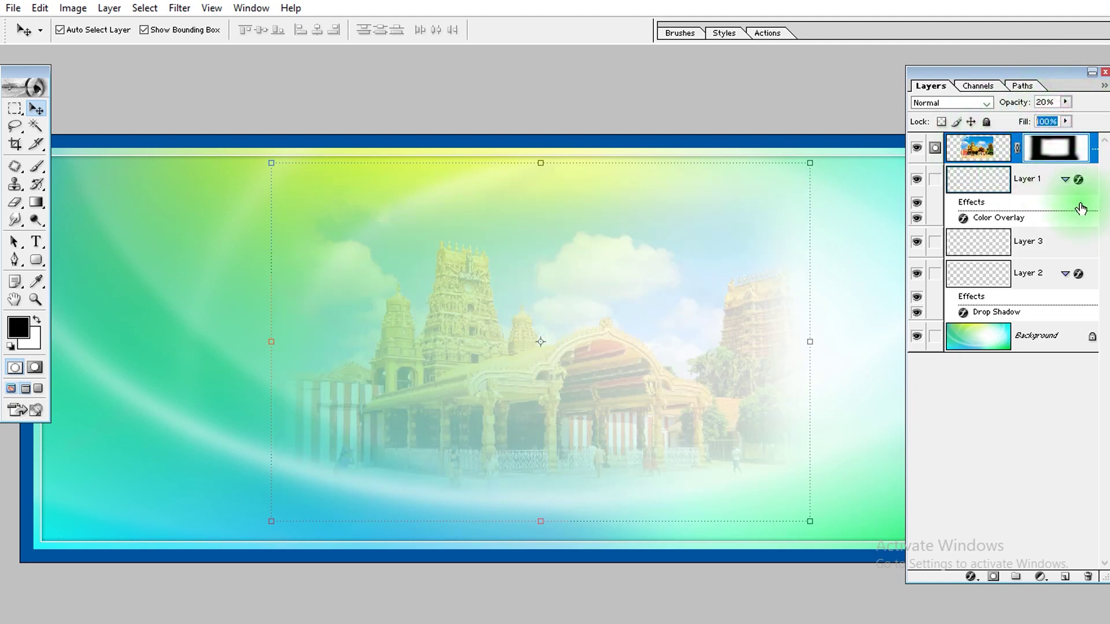
text(50)
key(Return)
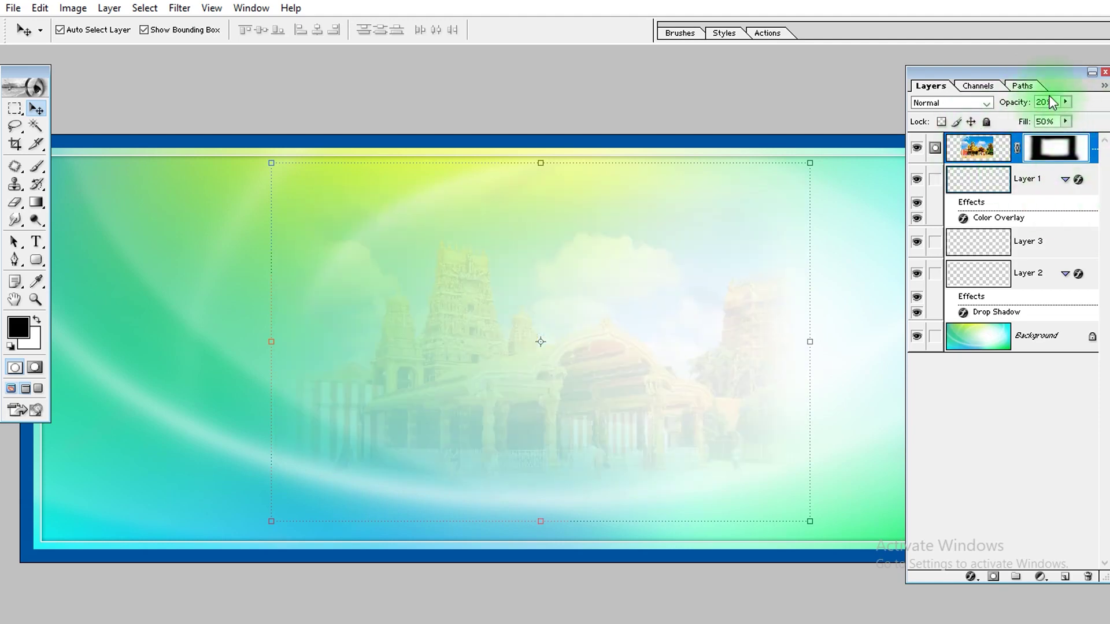
click(1063, 102)
text(100)
key(Return)
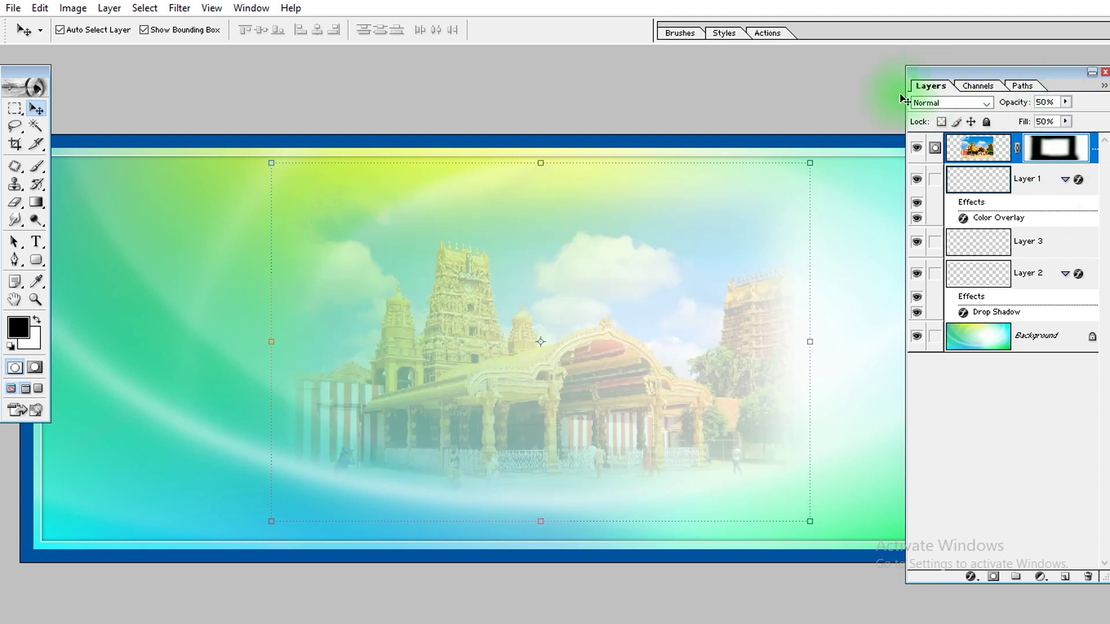
Step: Scale the faded temple photo up further and move it slightly up and to the right
key(Tab)
drag(810, 134, 842, 108)
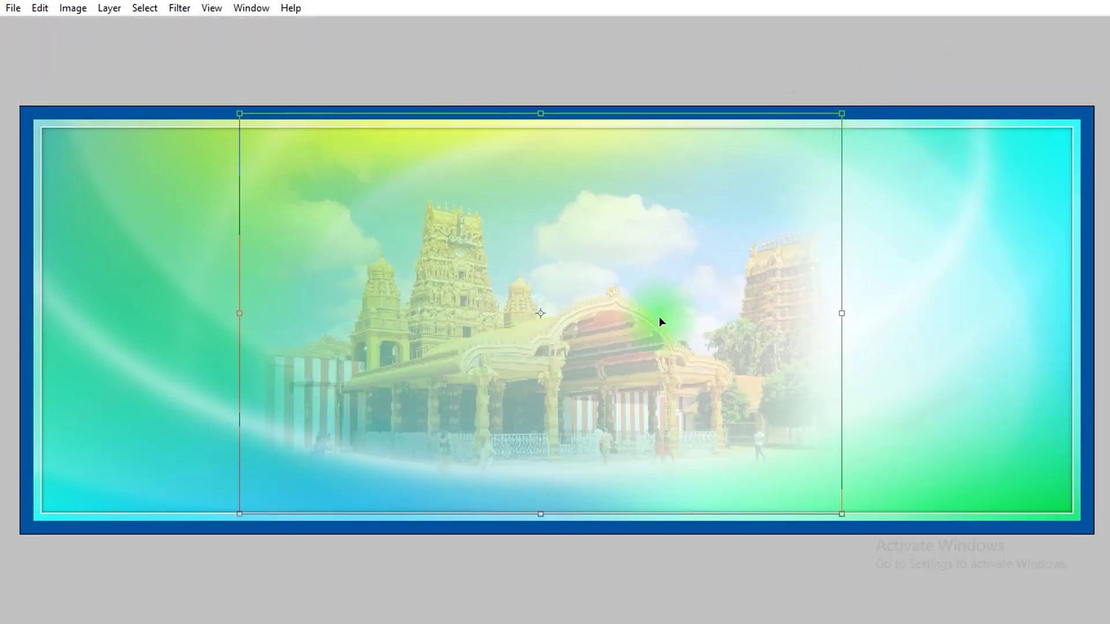
drag(659, 317, 696, 286)
click(694, 281)
key(Tab)
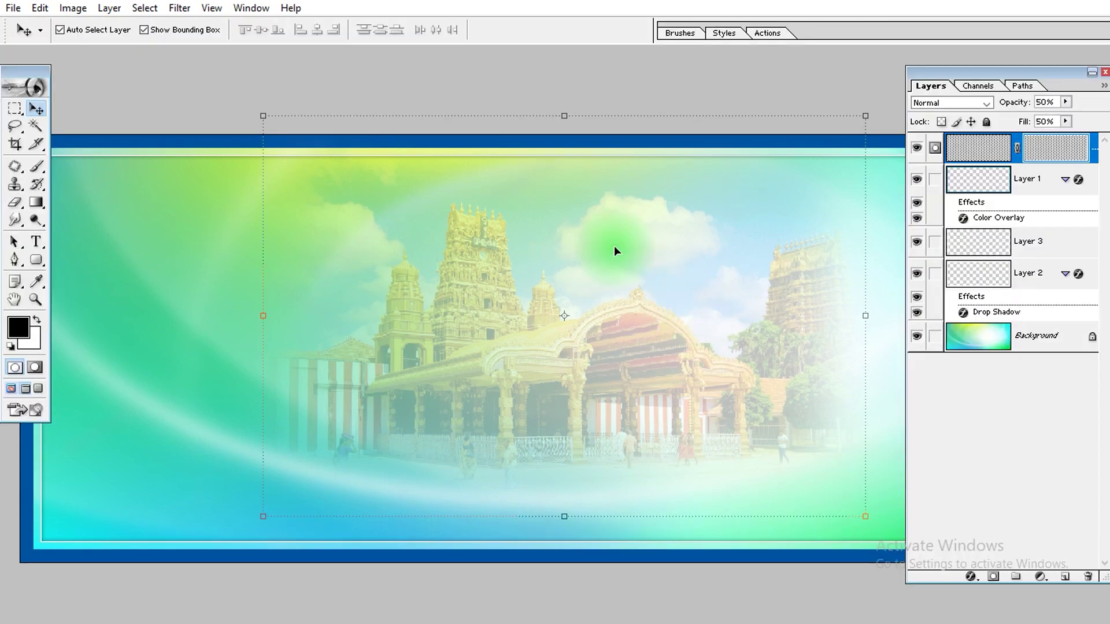
Step: Try successive blend modes on the temple layer, including Color Burn, Soft Light and Luminosity, and return it to Normal
click(941, 104)
click(941, 104)
key(Down)
key(Down)
key(Down)
key(Down)
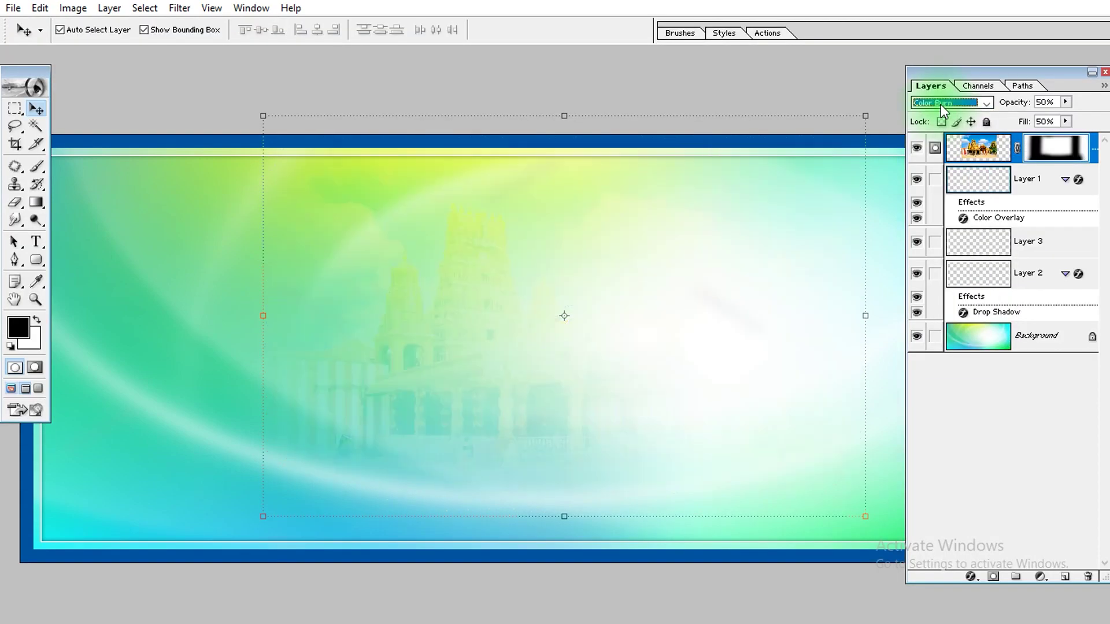
key(Down)
key(Down)
key(Down)
key(Down)
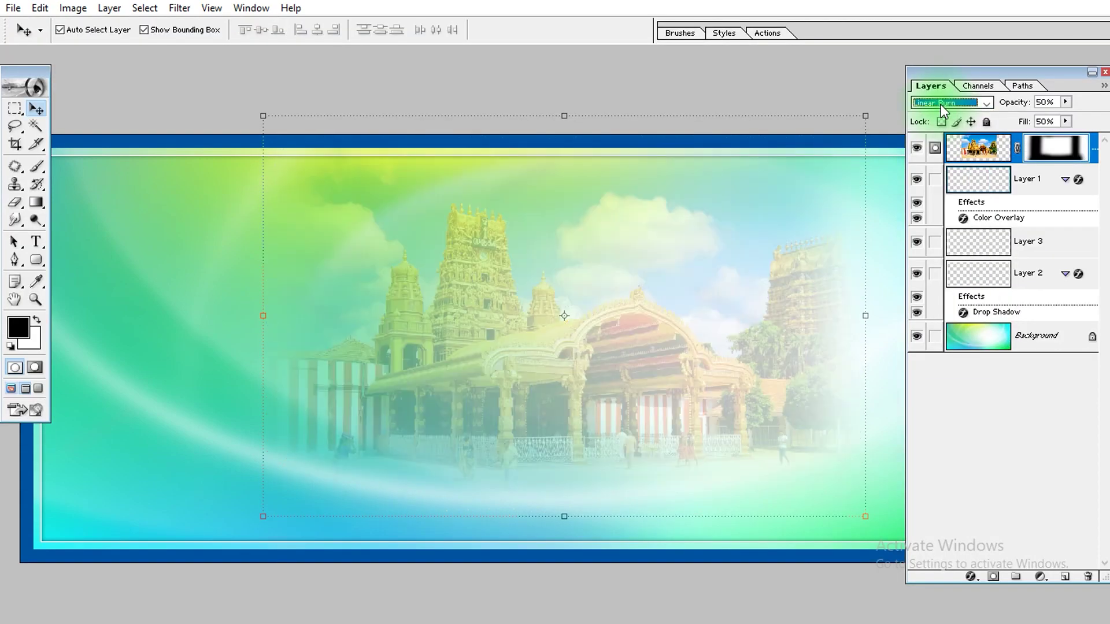
key(Down)
key(Down)
key(Down)
key(Down)
key(Down)
key(Down)
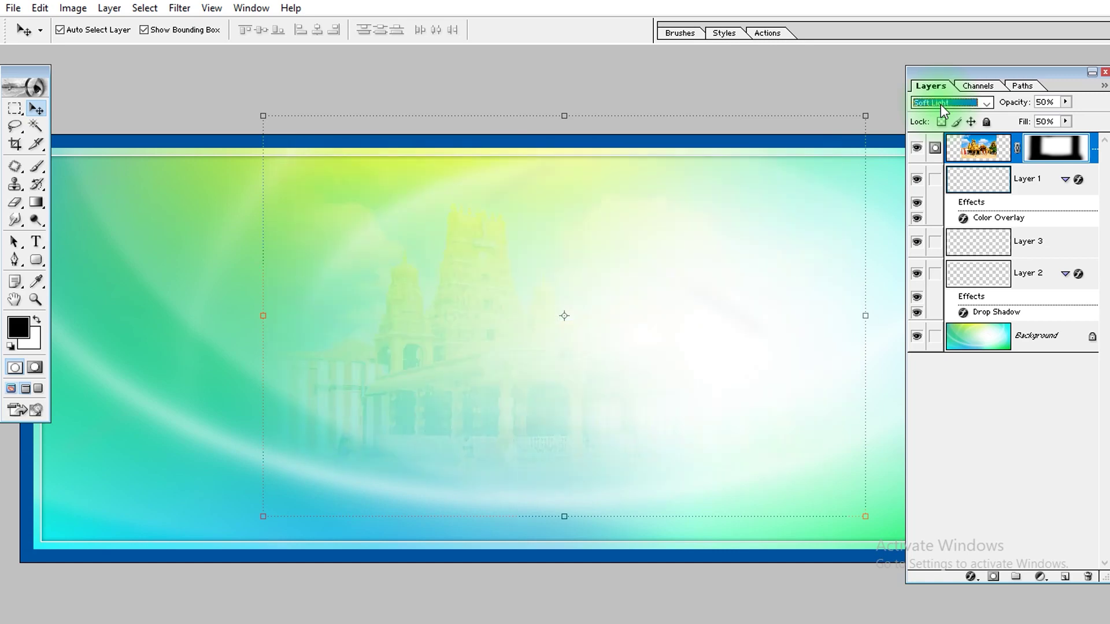
key(Down)
key(Down)
key(Down)
key(Down)
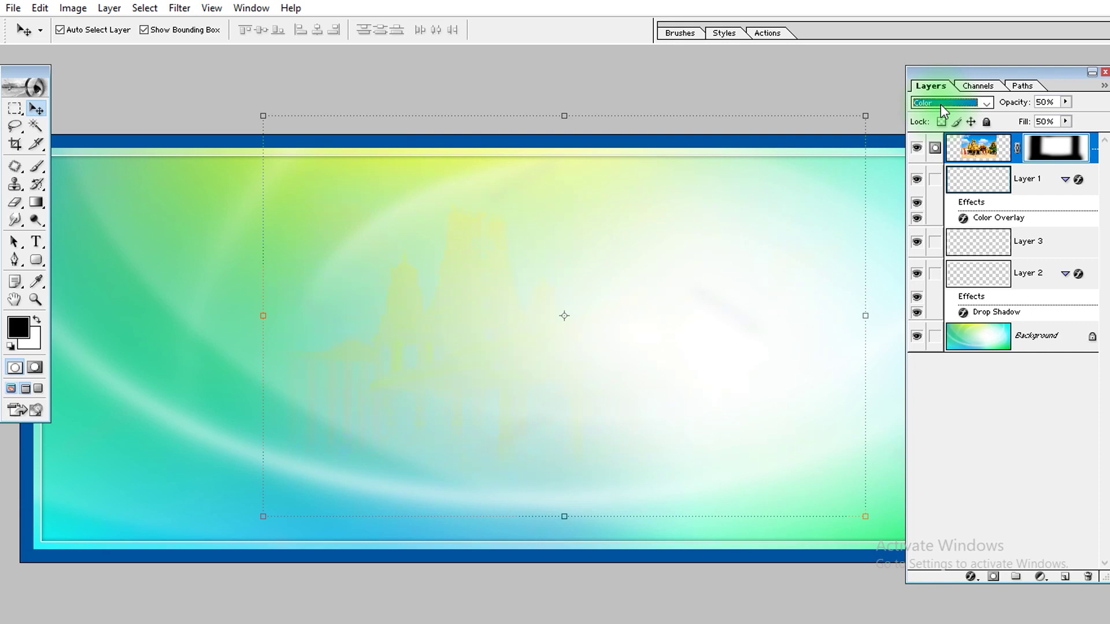
key(Down)
key(Down)
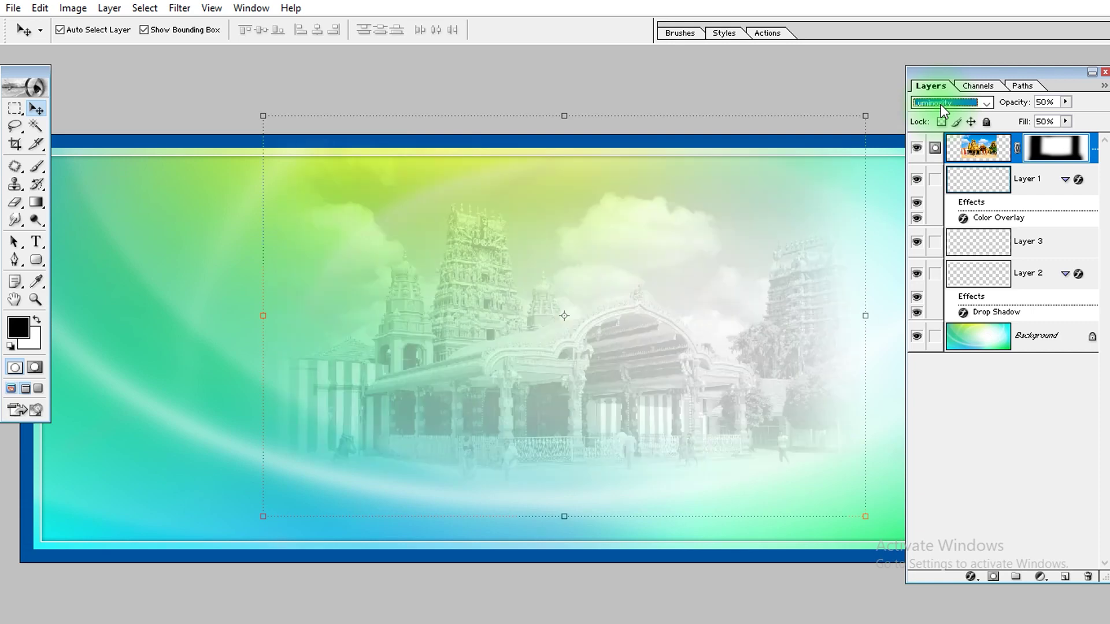
key(Up)
key(Up)
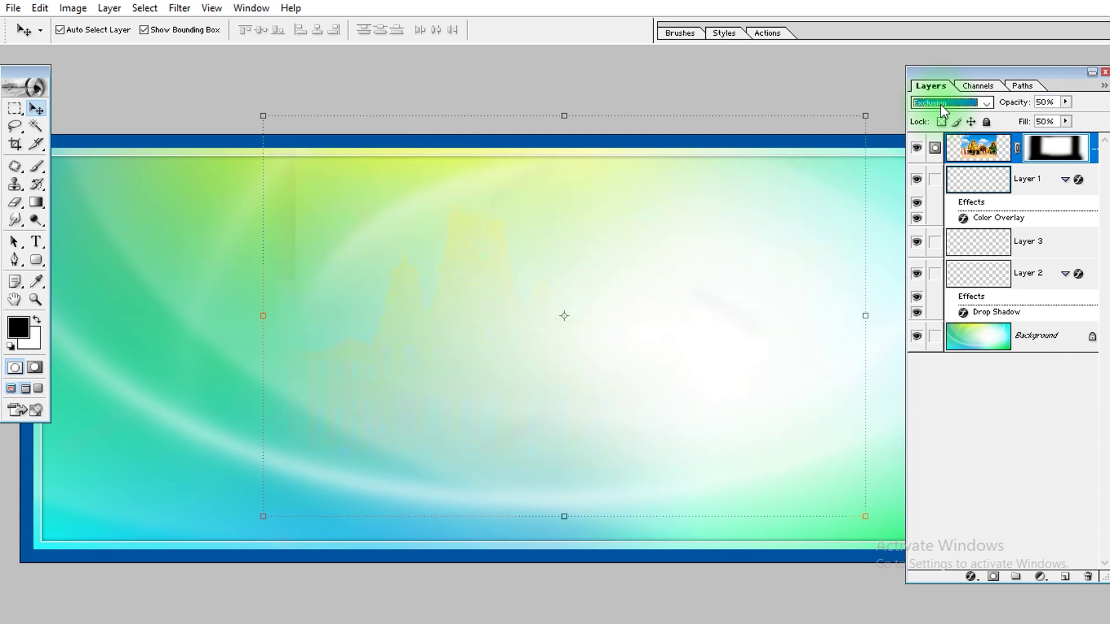
key(Home)
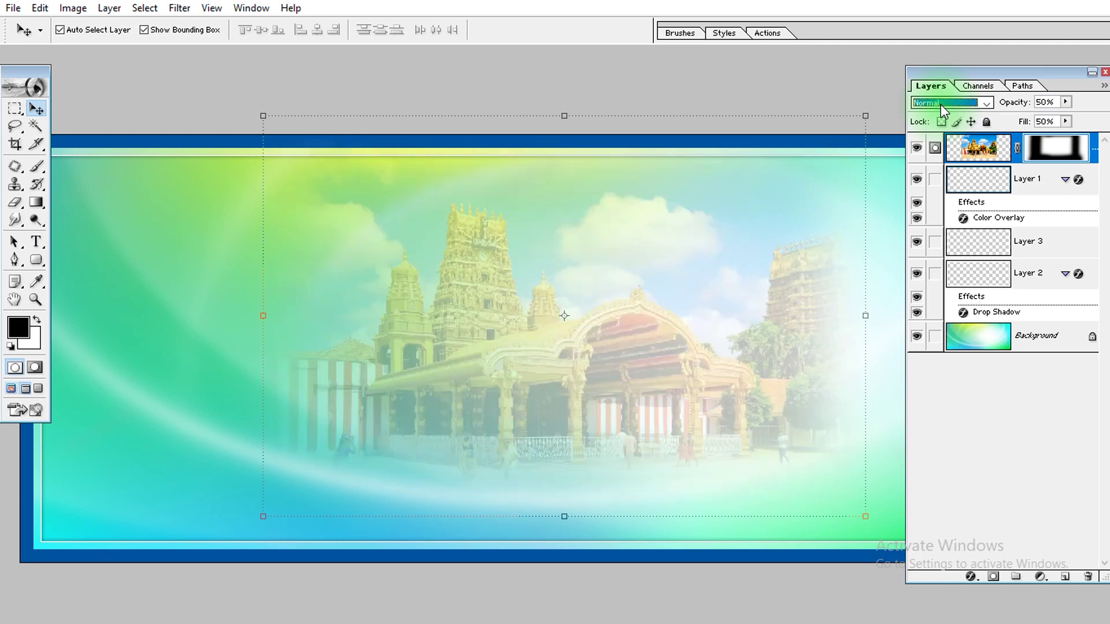
Step: Inspect the blended temple photo and borders up close and as a whole with the panels hidden
key(Tab)
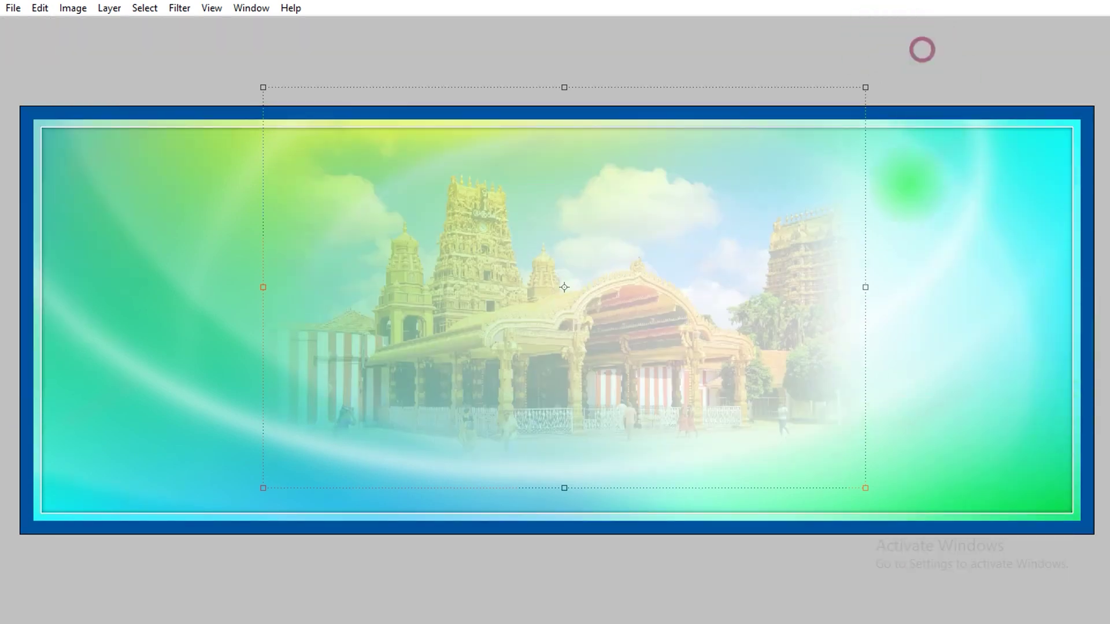
drag(599, 251, 435, 416)
drag(546, 324, 480, 595)
key(ctrl+0)
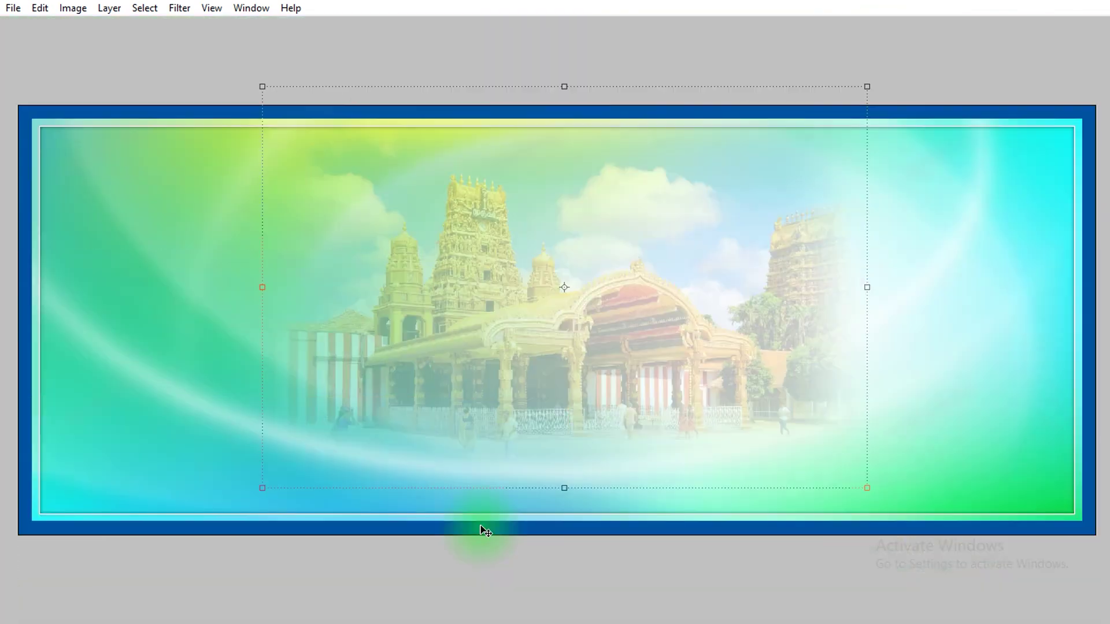
click(577, 51)
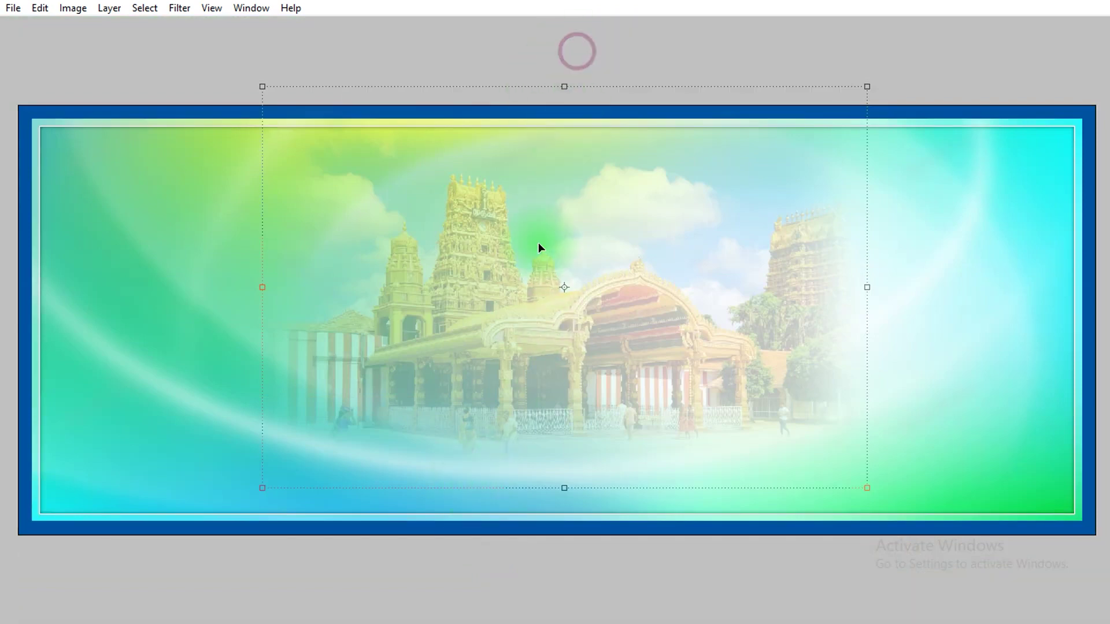
drag(515, 196, 414, 301)
drag(647, 406, 577, 297)
key(ctrl+0)
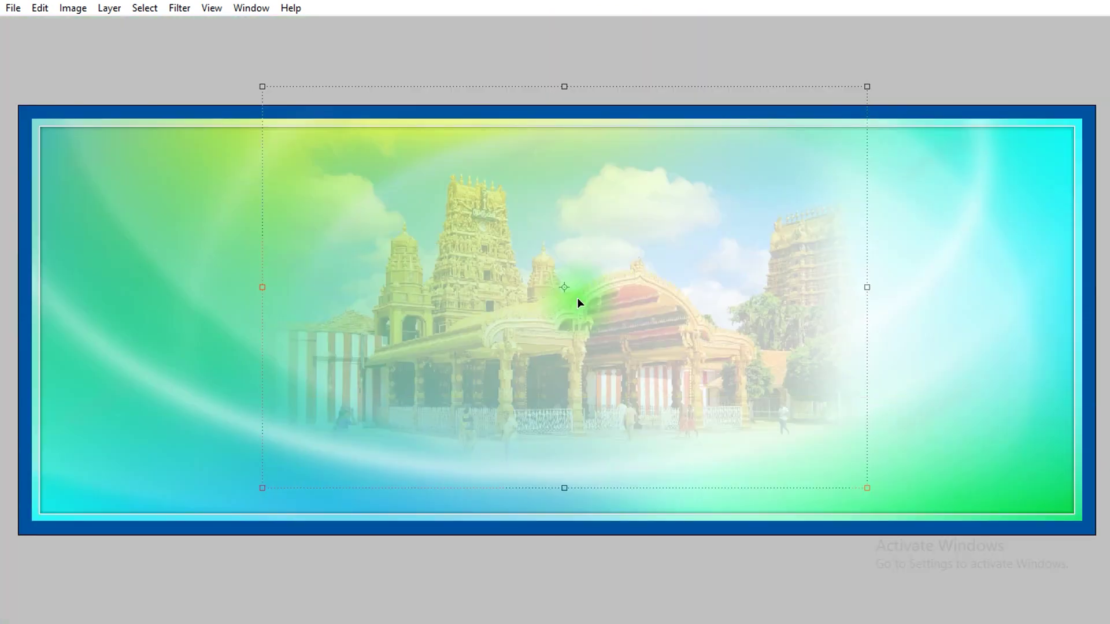
click(706, 553)
Step: Switch to Chrome and search Google Images for "kathani vizha text png"
key(alt+Tab)
click(255, 104)
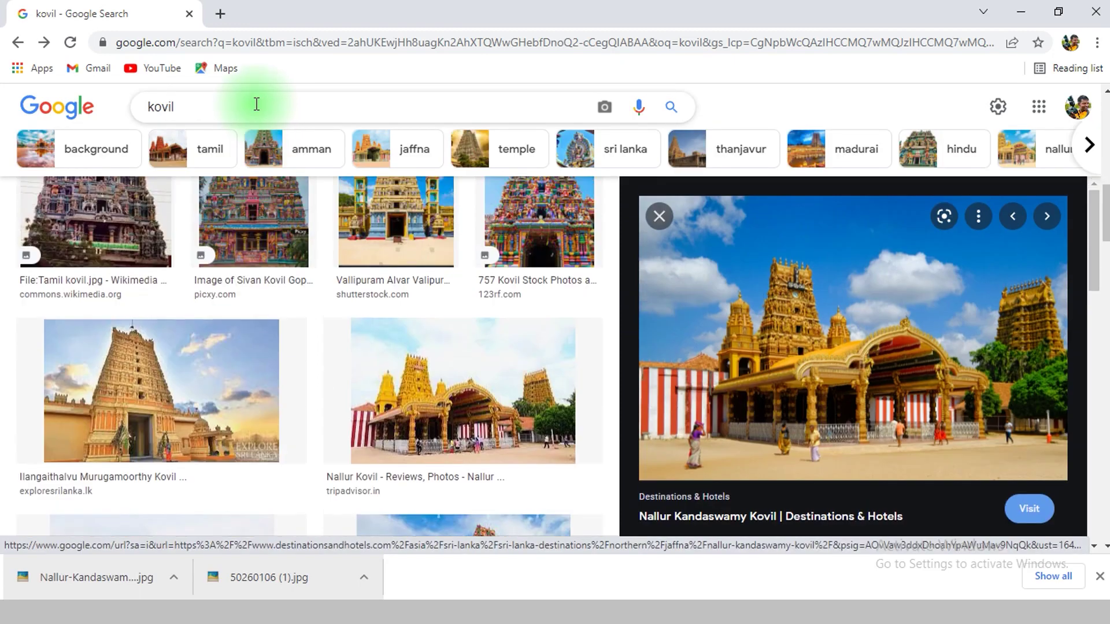
double_click(249, 103)
text(ka)
key(Down)
key(Down)
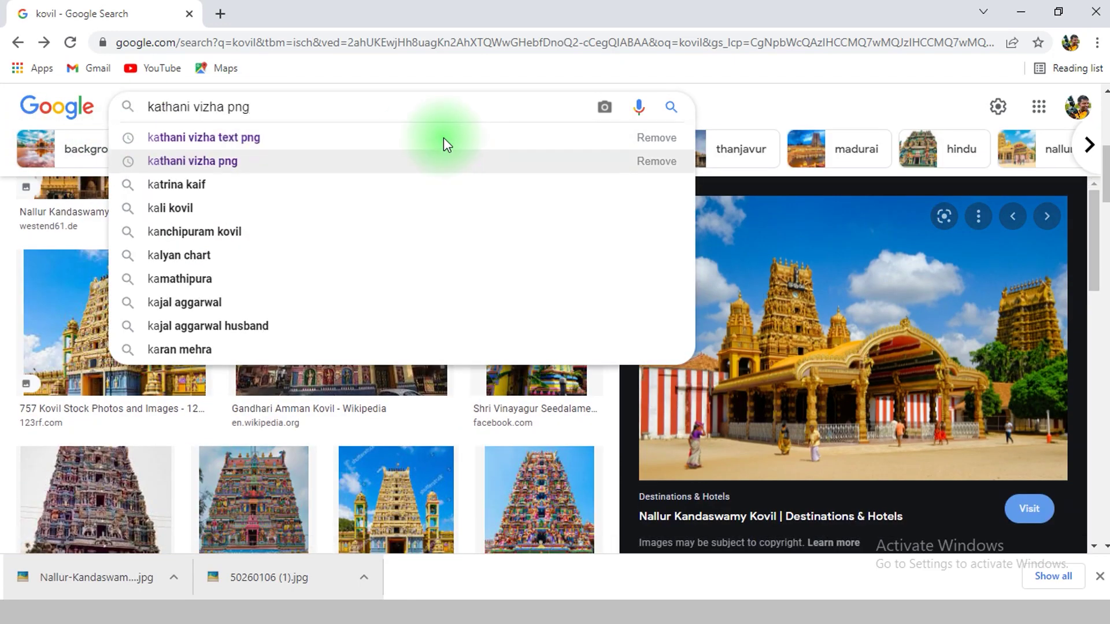
key(Up)
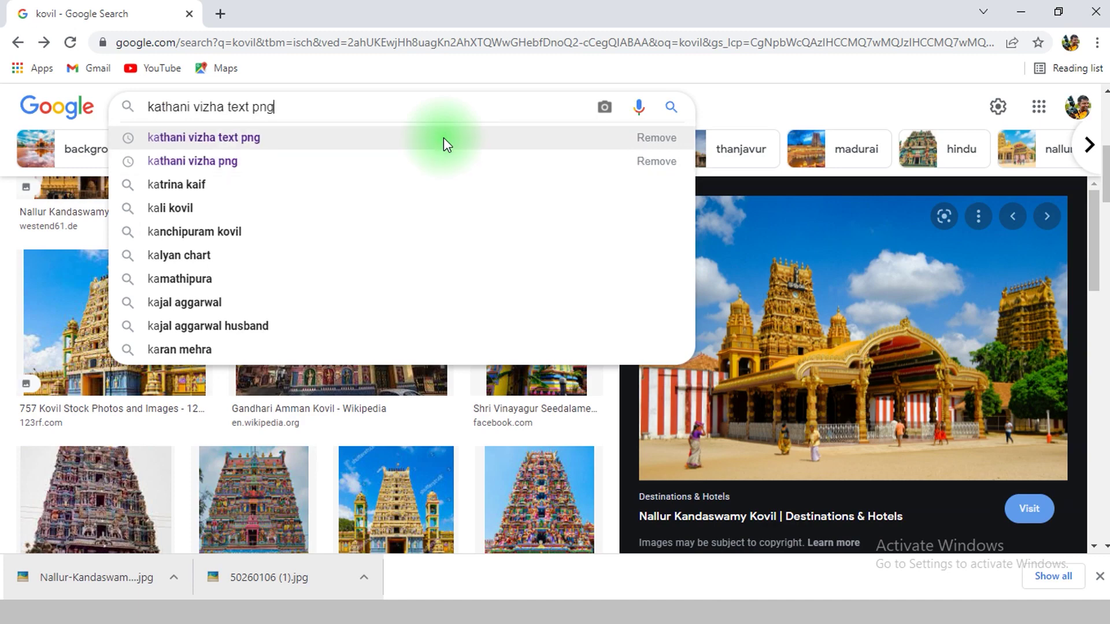
key(Return)
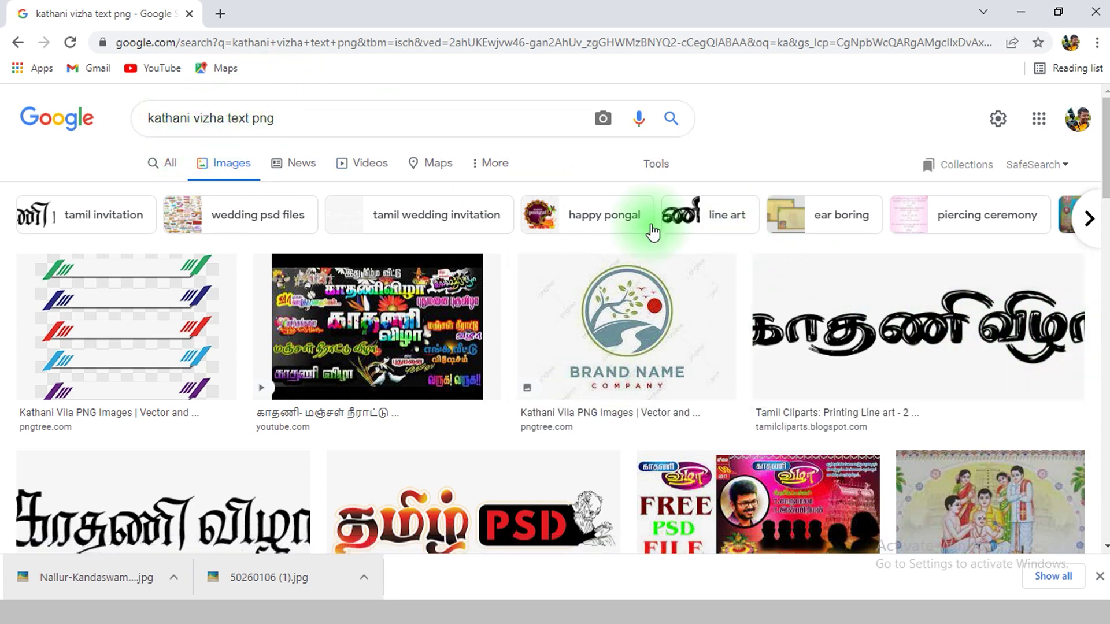
Step: Preview the black brush-style காதணி விழா lettering from Tamil Cliparts and compare it with the neighbouring results
click(783, 366)
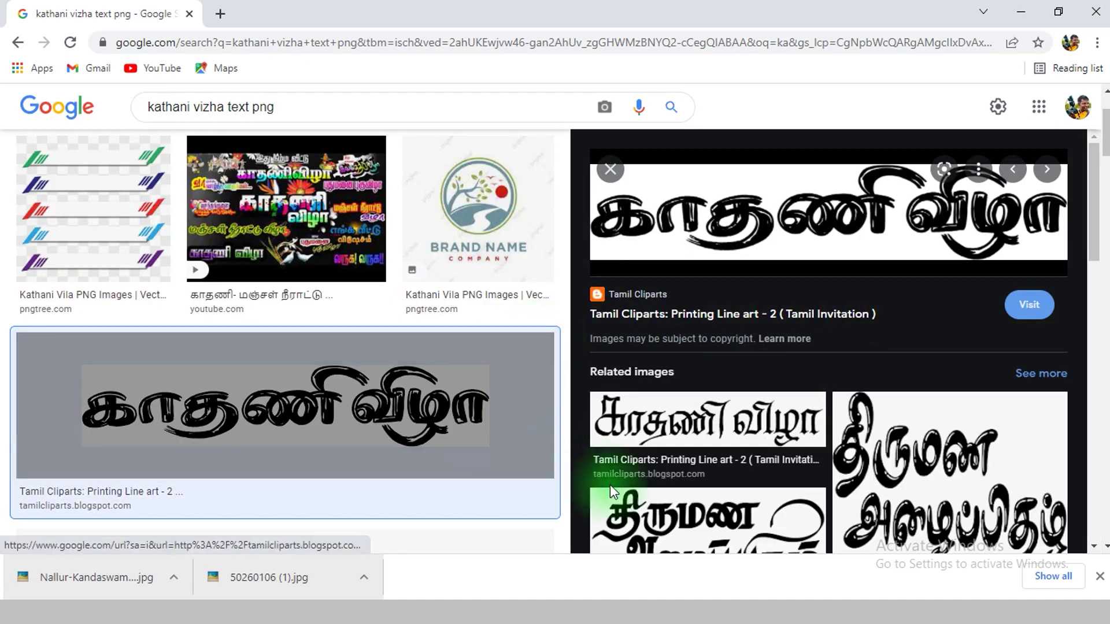
scroll(728, 448, down, 1)
scroll(525, 480, down, 3)
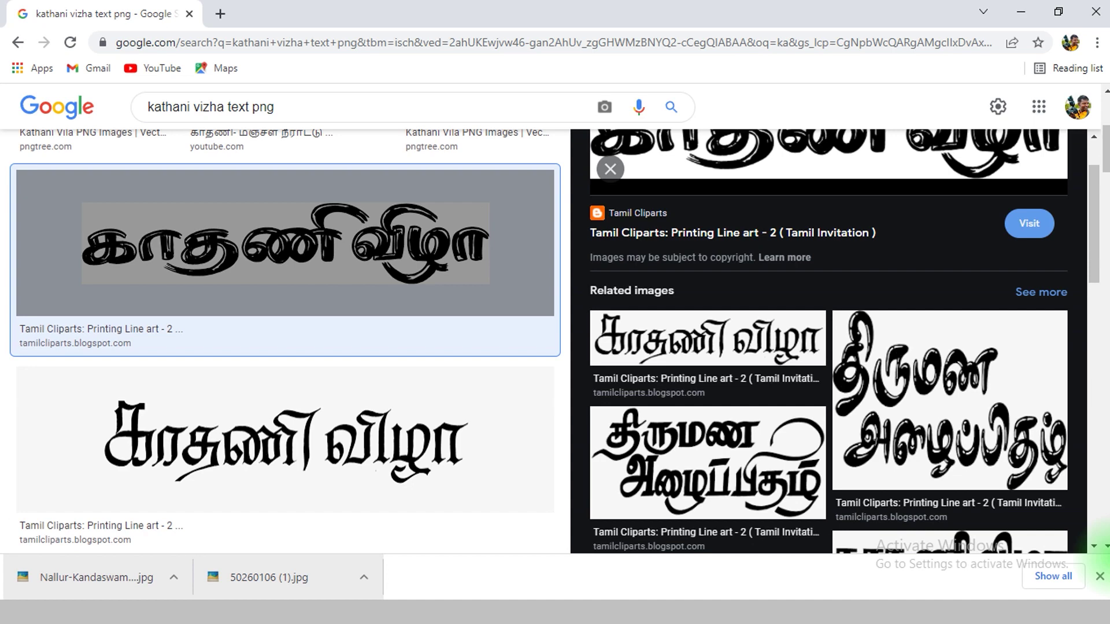
scroll(1097, 446, up, 3)
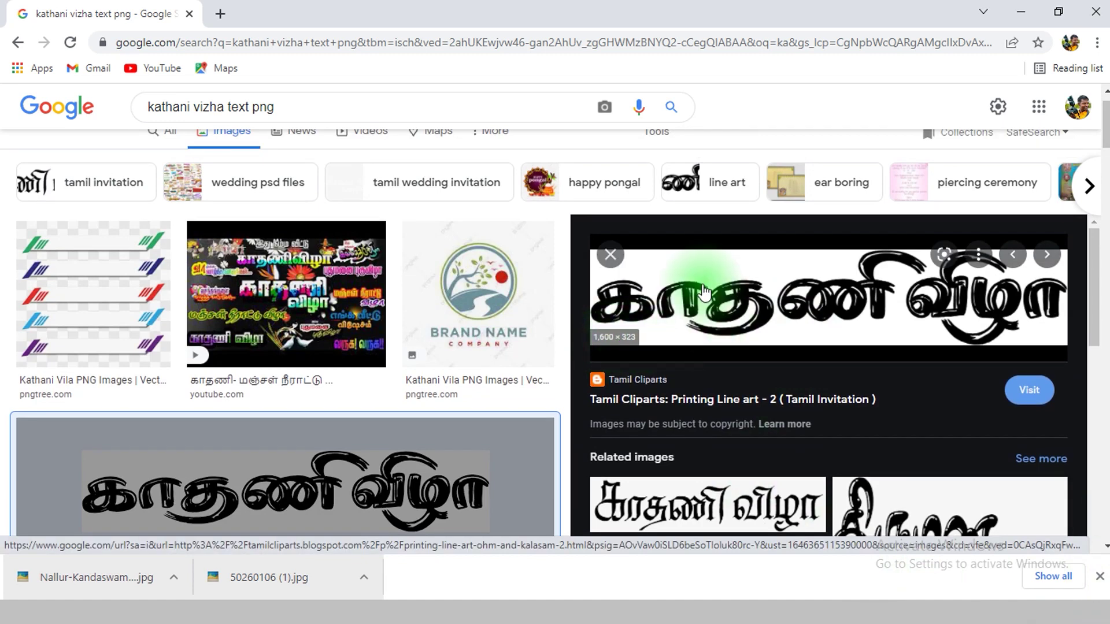
Step: Try to save the previewed lettering image as css 6841.png, and discard the download
right_click(746, 292)
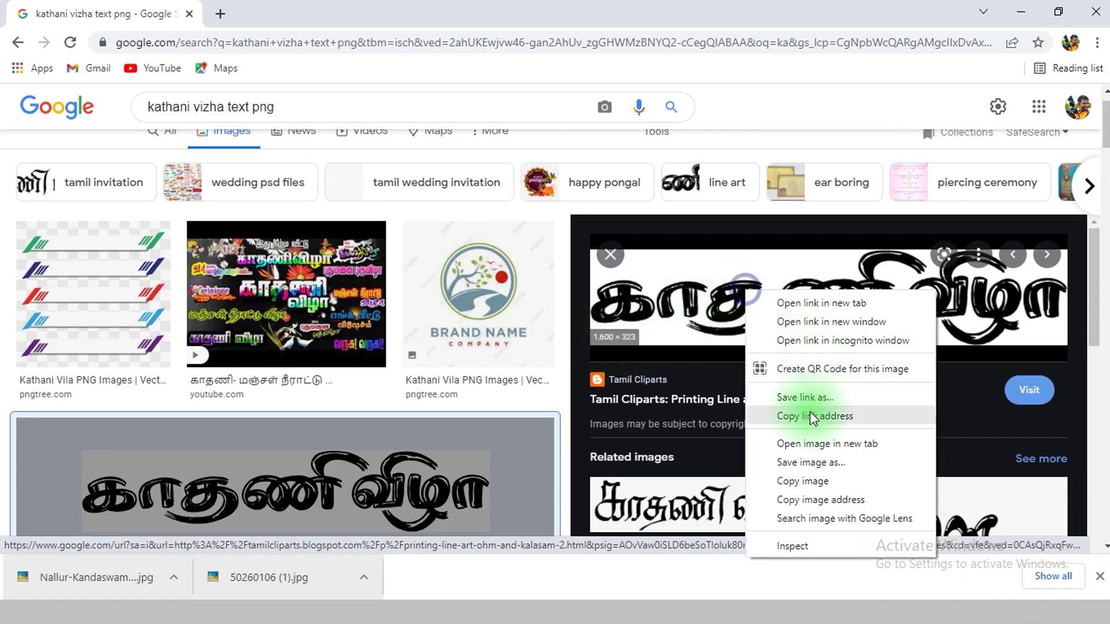
click(802, 462)
key(Return)
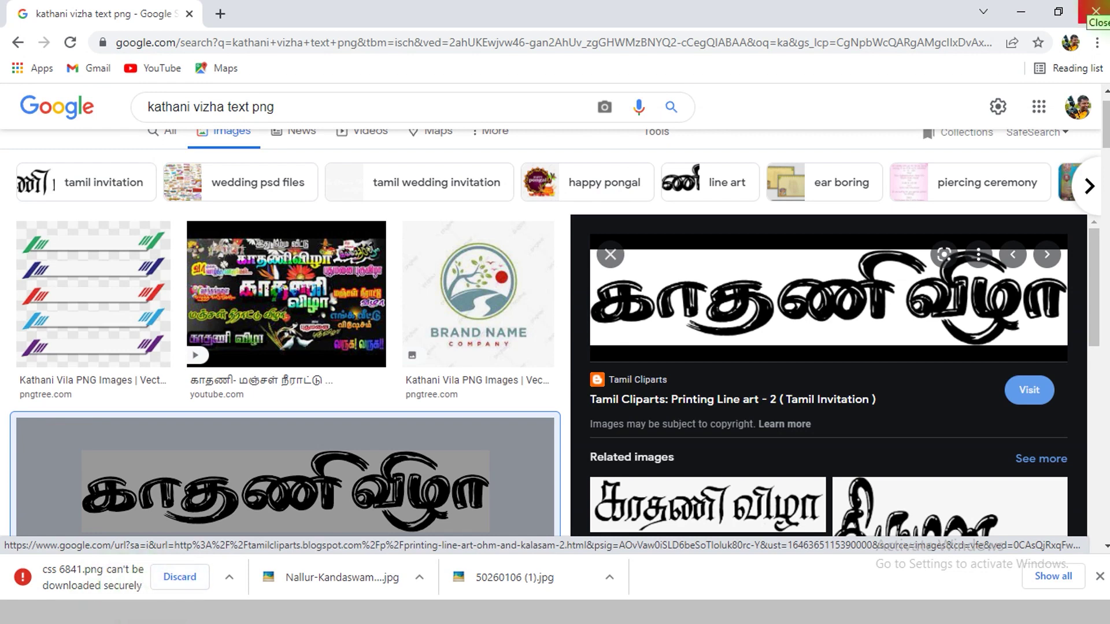
click(181, 581)
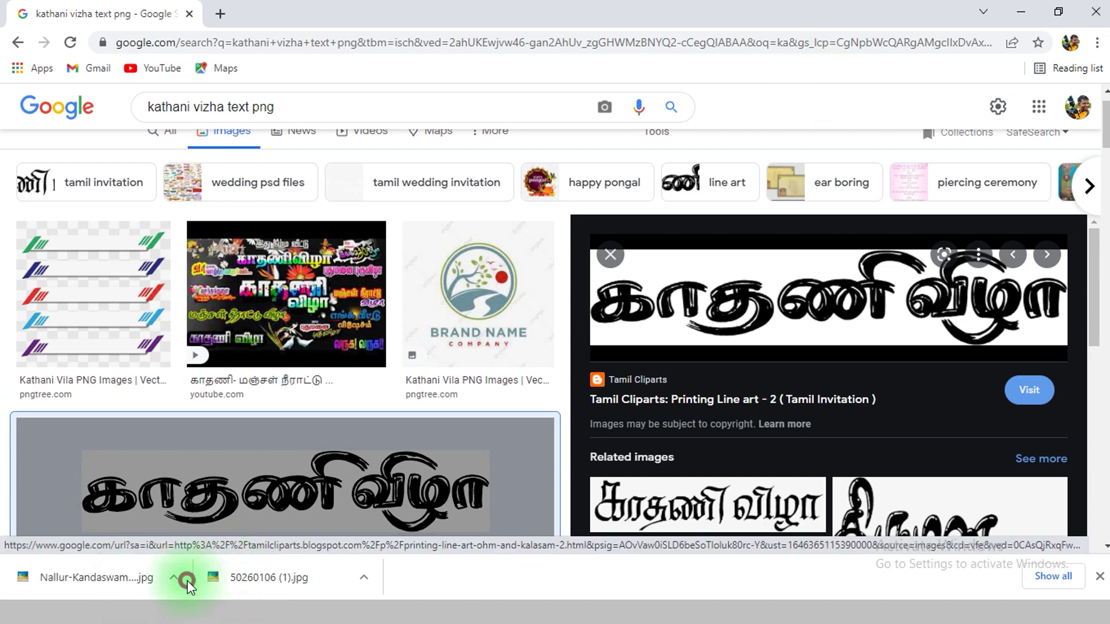
Step: Copy the previewed காதணி விழா lettering image to the clipboard
right_click(792, 287)
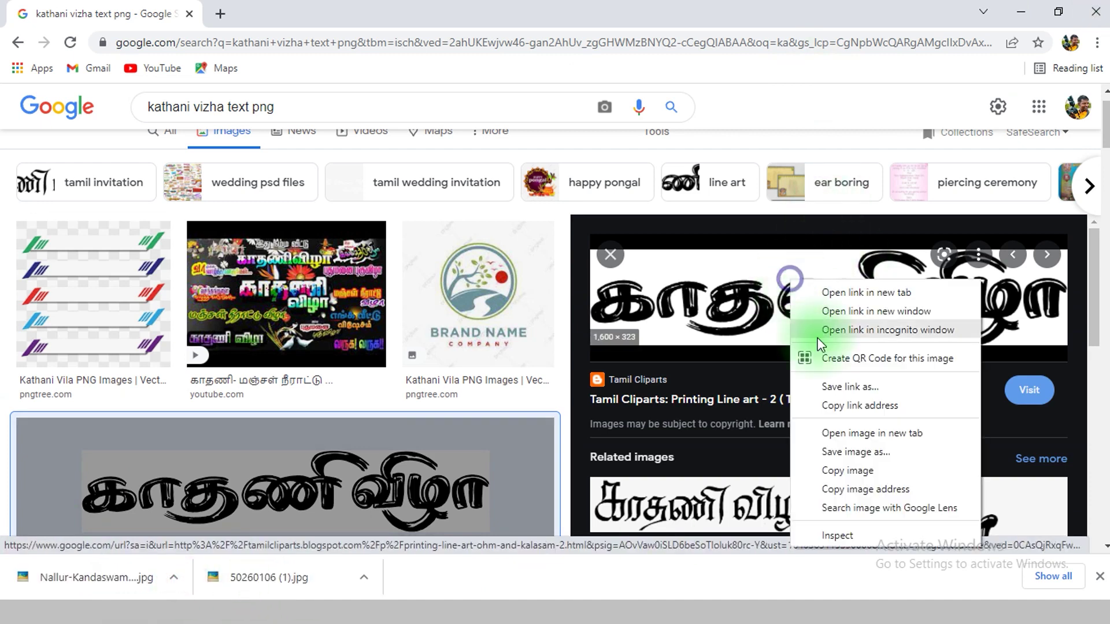
click(828, 471)
right_click(815, 293)
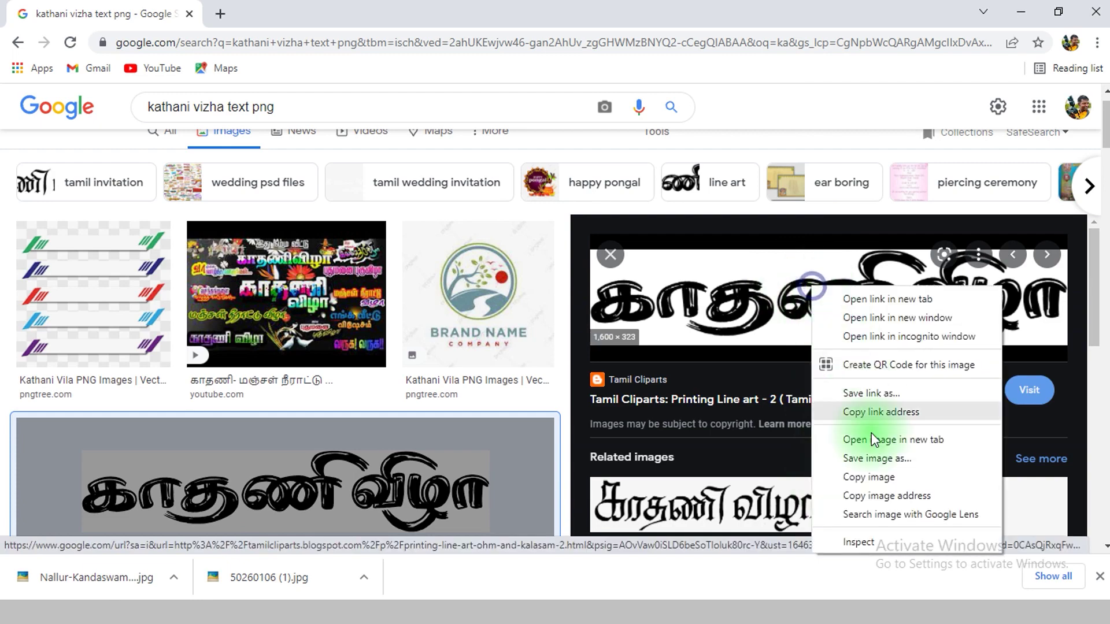
click(872, 484)
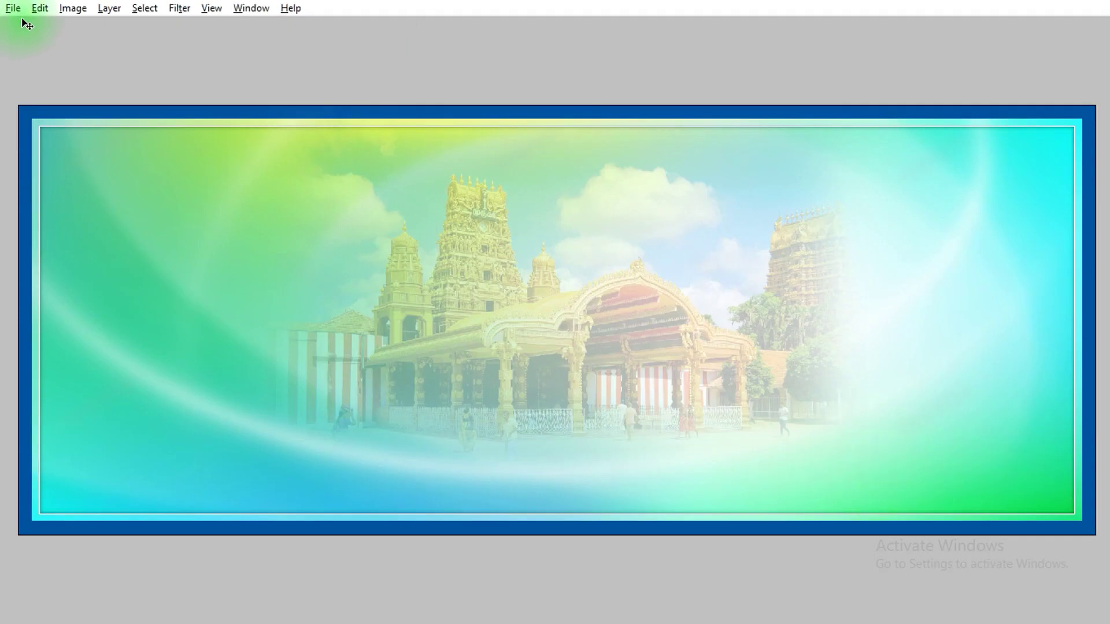
Step: Switch to Photoshop, create a white 1600 x 323 pixel RGB document at 72 pixels/inch, and paste the copied lettering
click(16, 10)
click(54, 34)
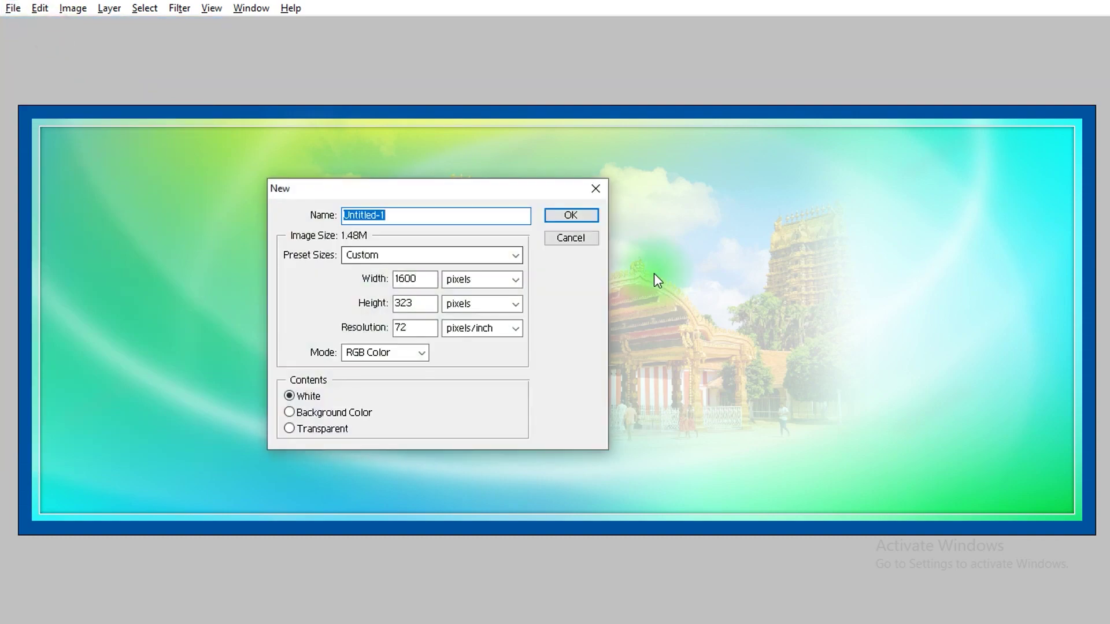
key(Return)
drag(786, 74, 847, 192)
key(ctrl+v)
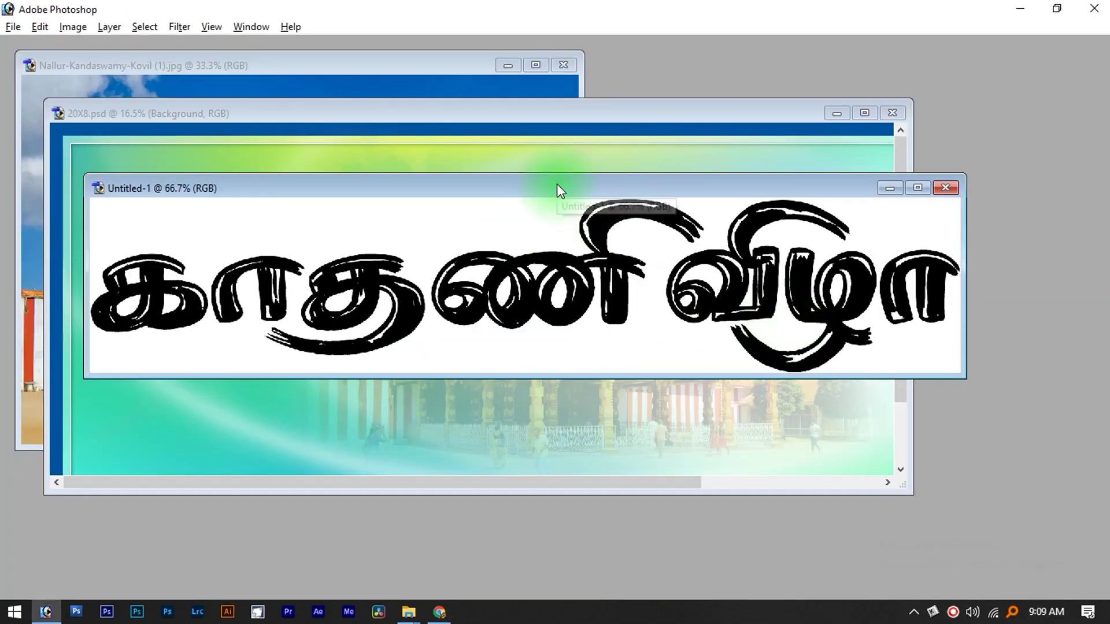
Step: Resample the lettering document to a resolution of 300 pixels/inch with proportions constrained
right_click(552, 185)
click(615, 217)
key(Tab)
key(Tab)
key(Tab)
key(Tab)
key(Tab)
key(Tab)
key(Tab)
text(300)
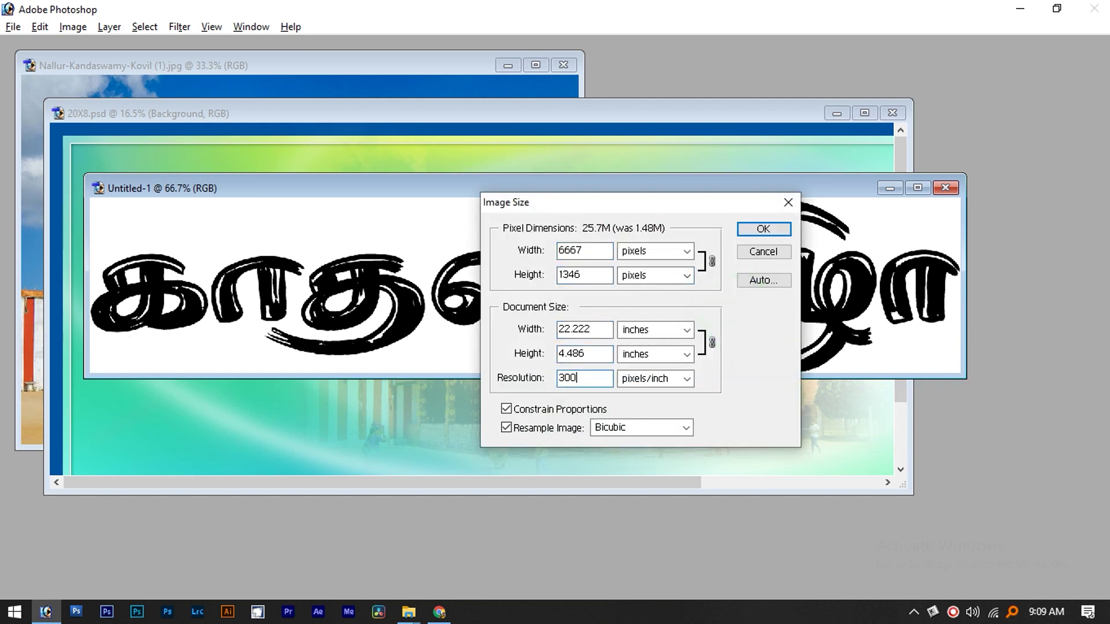
key(Return)
Step: Examine the edges of the resampled lettering up close and across the whole image
key(ctrl+minus)
key(ctrl+minus)
key(ctrl+minus)
key(ctrl+minus)
key(ctrl+minus)
key(Tab)
drag(664, 253, 287, 469)
key(ctrl+minus)
key(ctrl+minus)
key(Tab)
key(Tab)
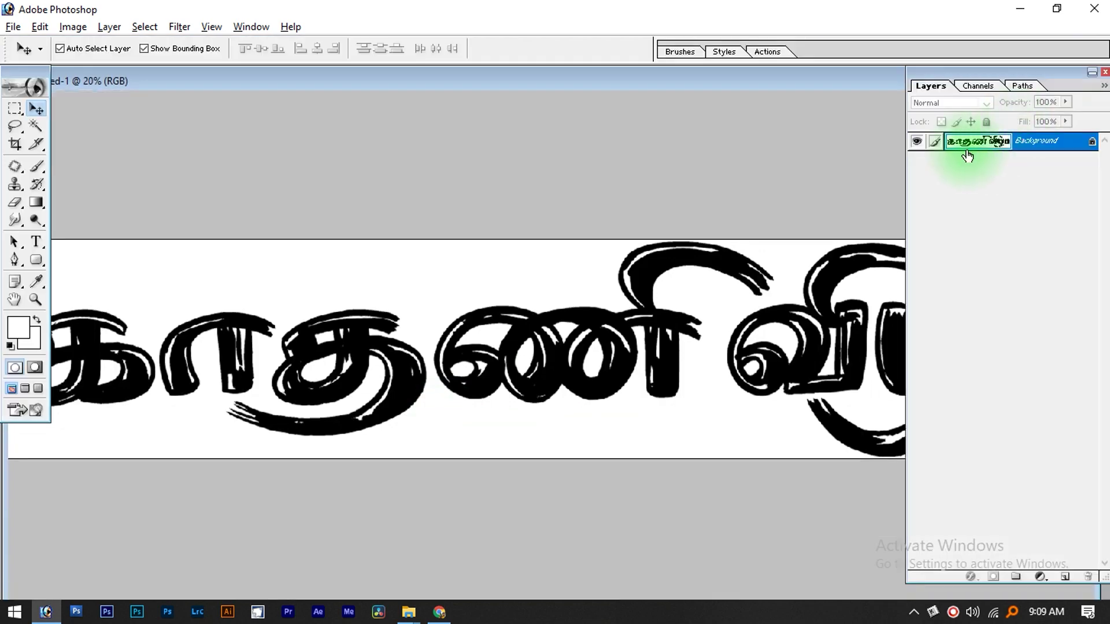
Step: Display the color channels of the lettering document
click(979, 86)
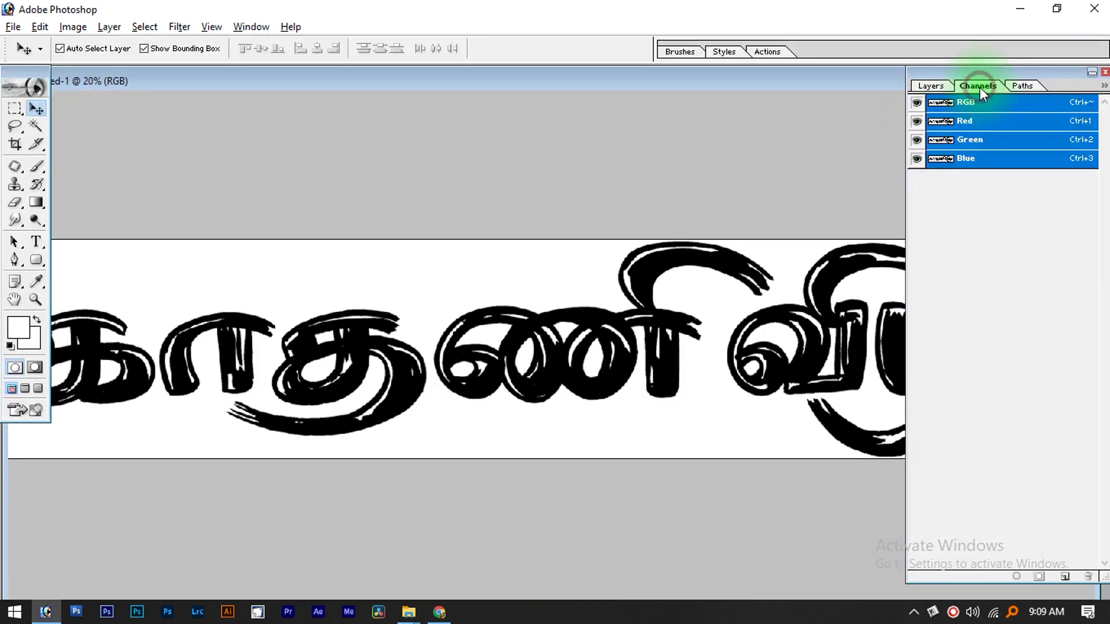
click(266, 27)
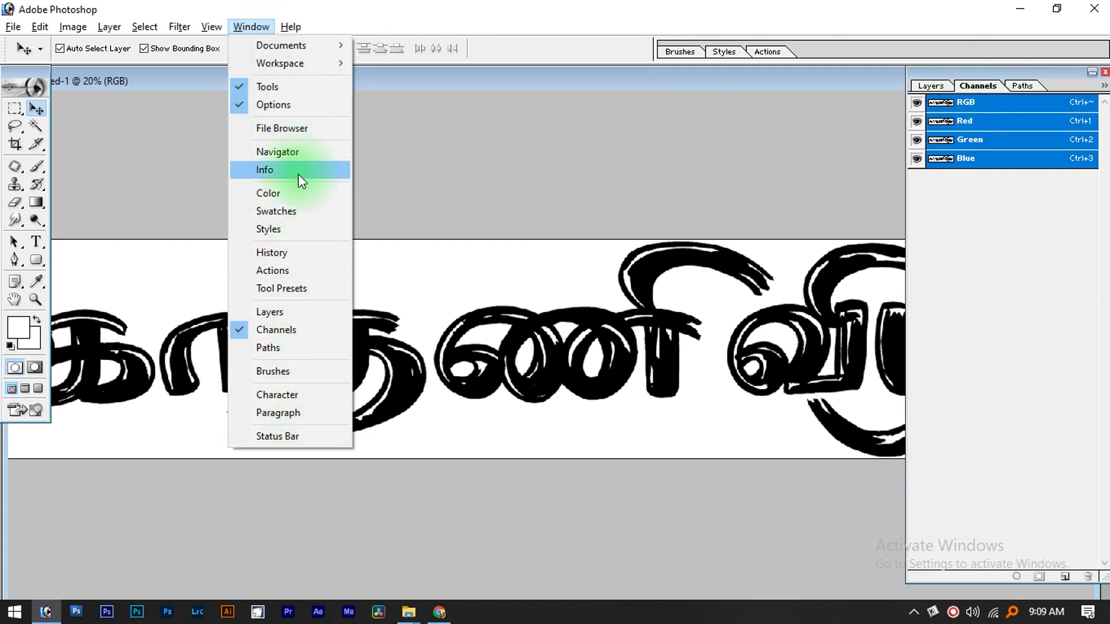
click(970, 88)
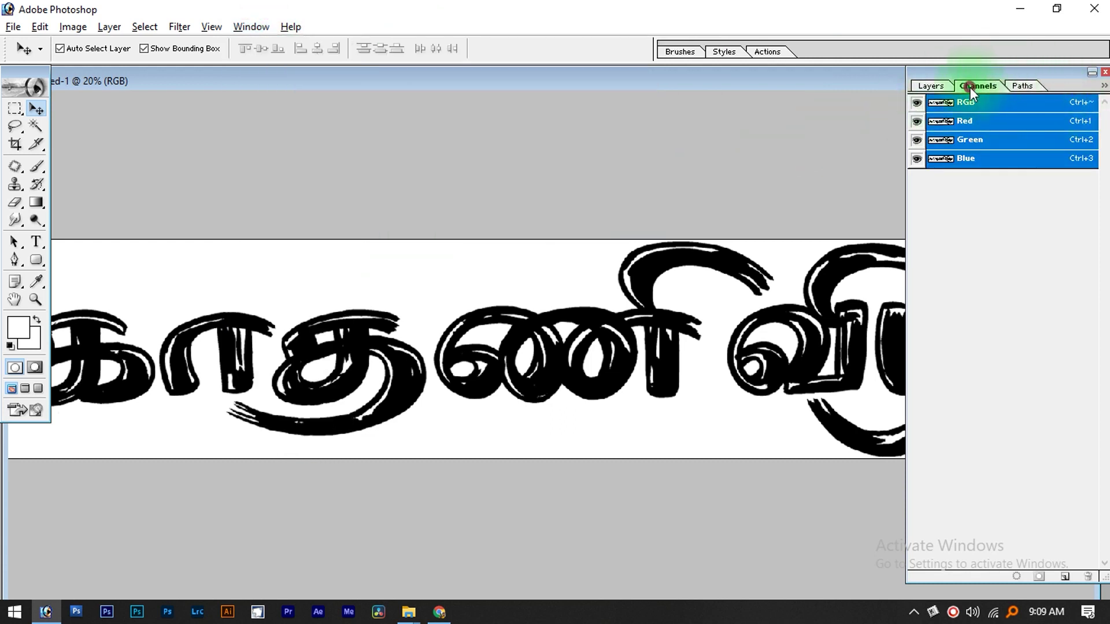
Step: Try loading the Blue and Green channels as selections, deselecting after each one
ctrl+click(941, 160)
key(ctrl+d)
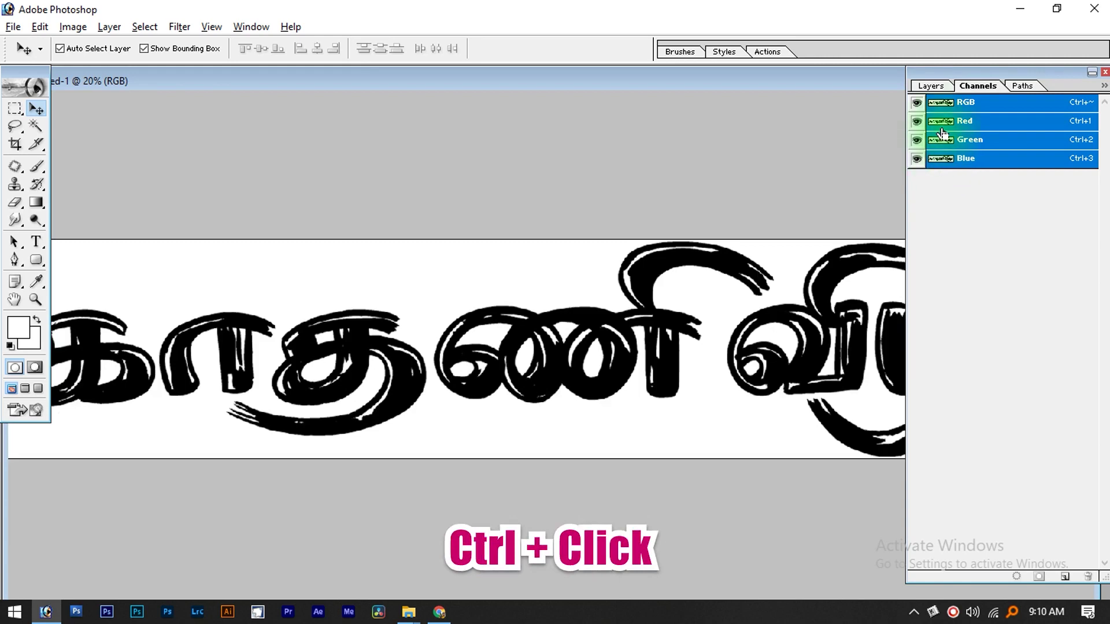
ctrl+click(941, 143)
key(ctrl+d)
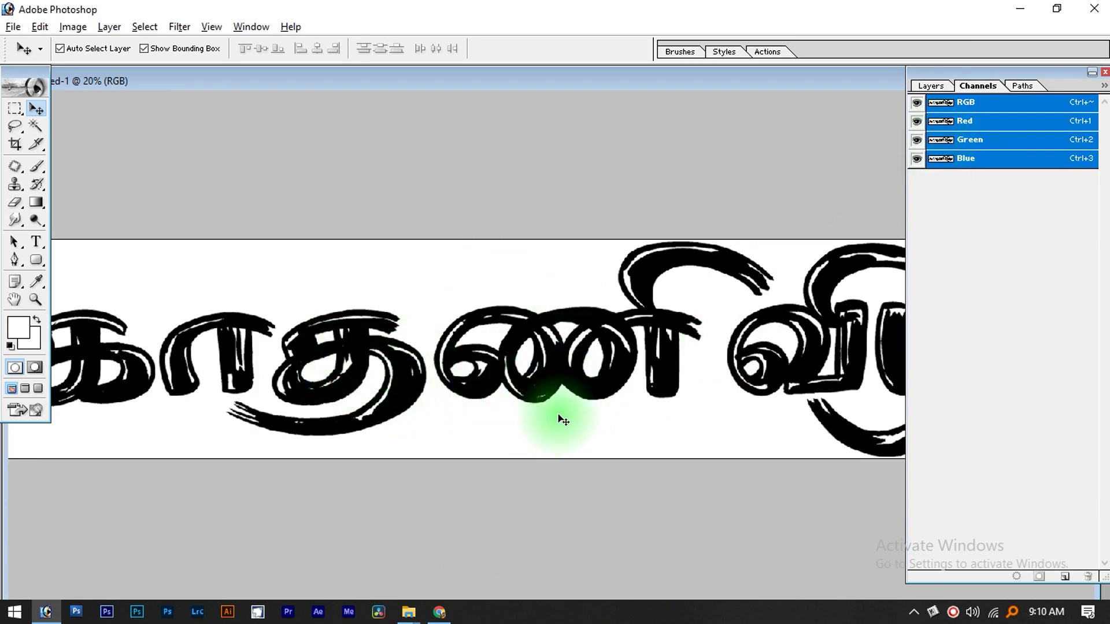
Step: Load the Blue channel as a selection and check its outline around the letters up close
ctrl+click(946, 162)
key(Tab)
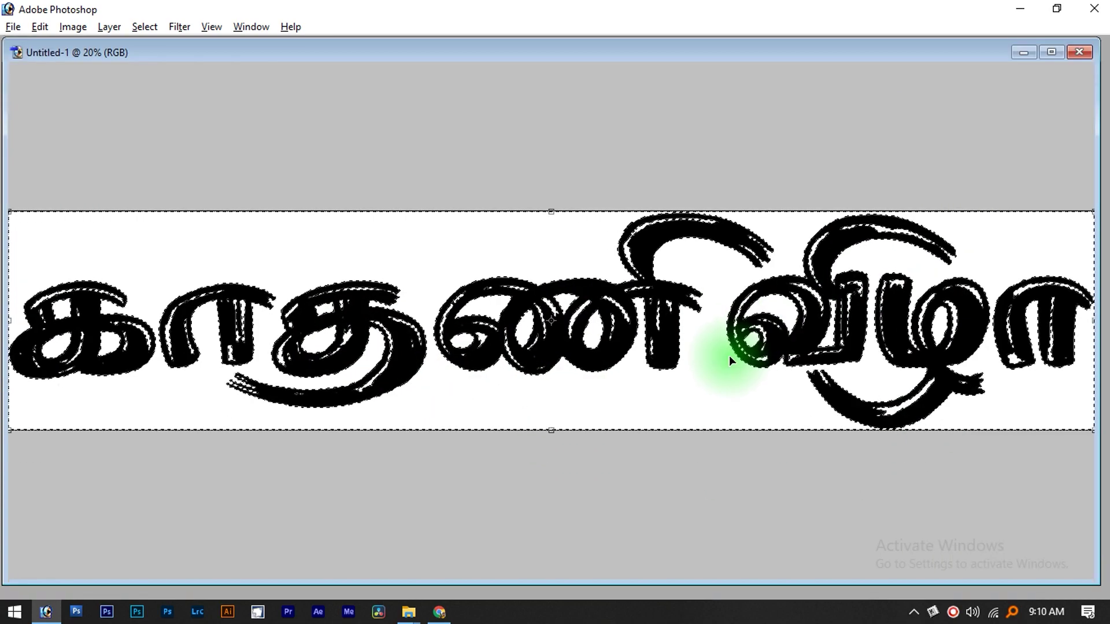
key(ctrl+space)
drag(775, 265, 506, 384)
key(ctrl+minus)
key(ctrl+minus)
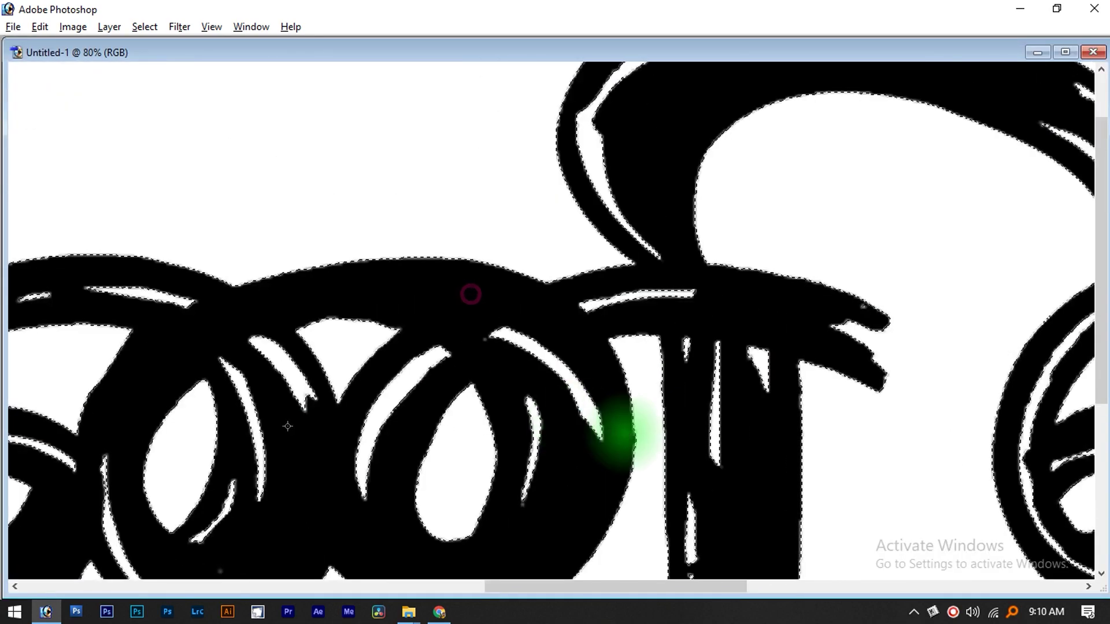
Step: Add a new layer above the lettering background and invert the selection so it covers the black letters
key(ctrl+0)
key(Tab)
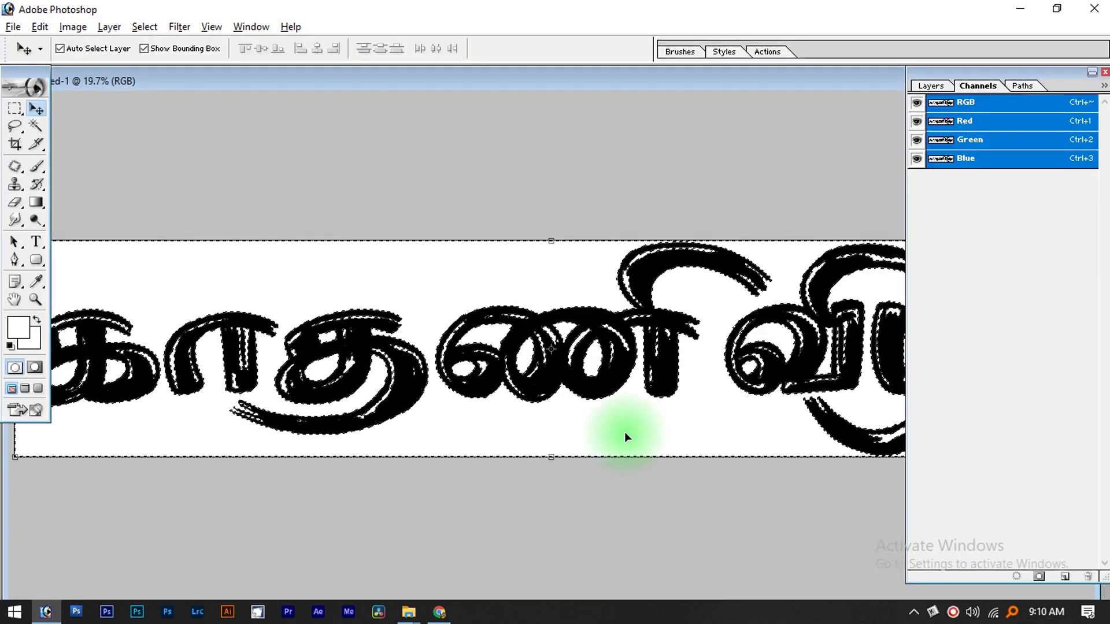
click(932, 85)
click(1064, 578)
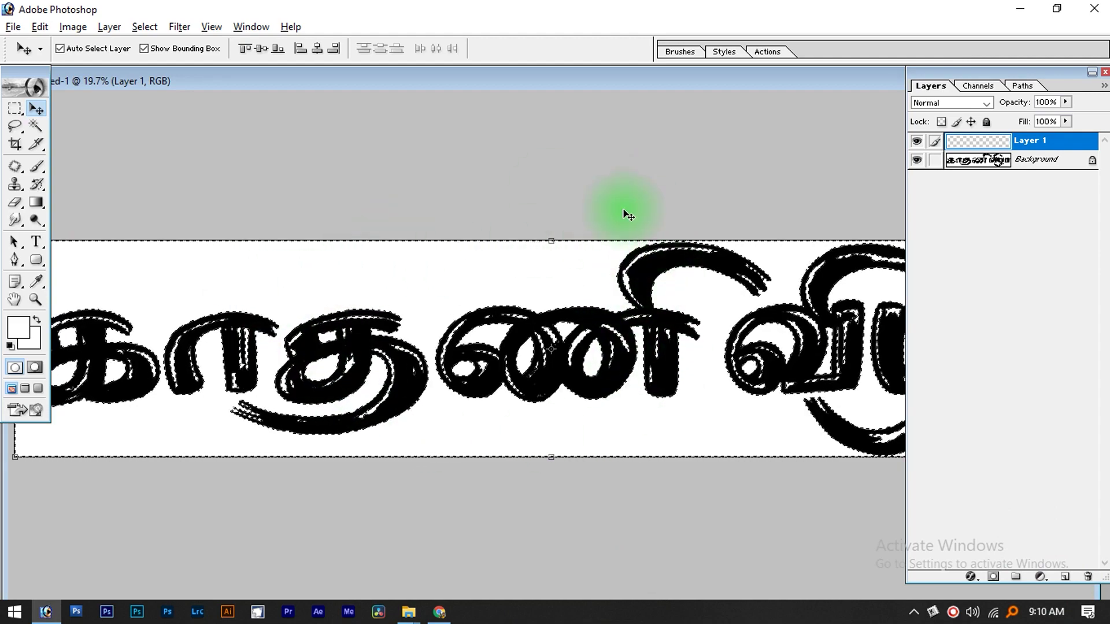
key(ctrl+shift+i)
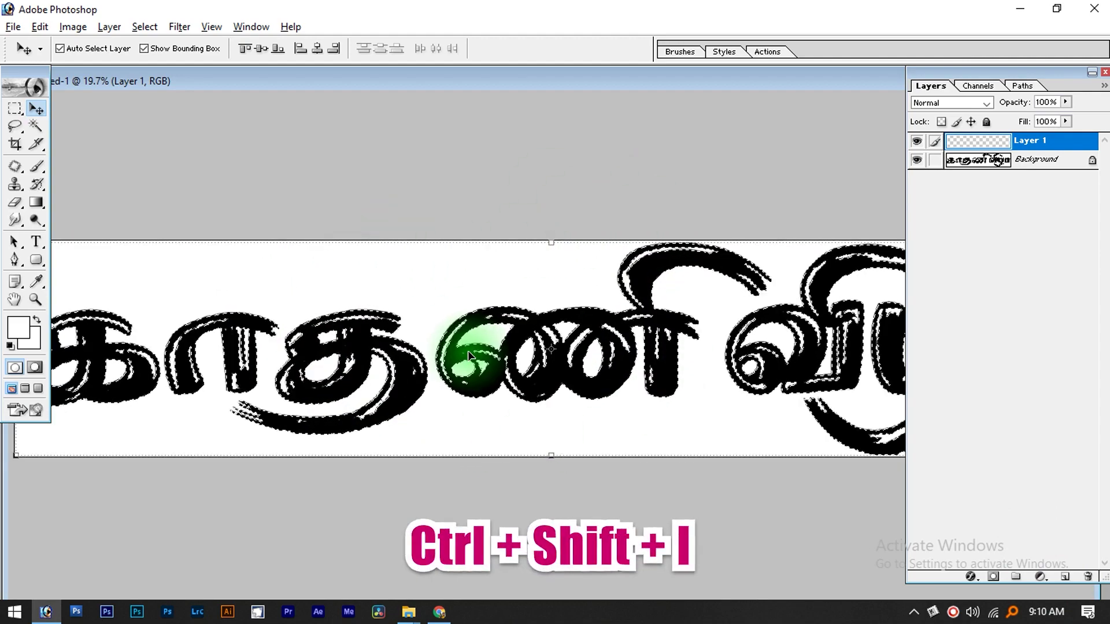
Step: Set the foreground color to a fully saturated bright magenta with hue 313 and fill the selected letters on the new layer
click(18, 328)
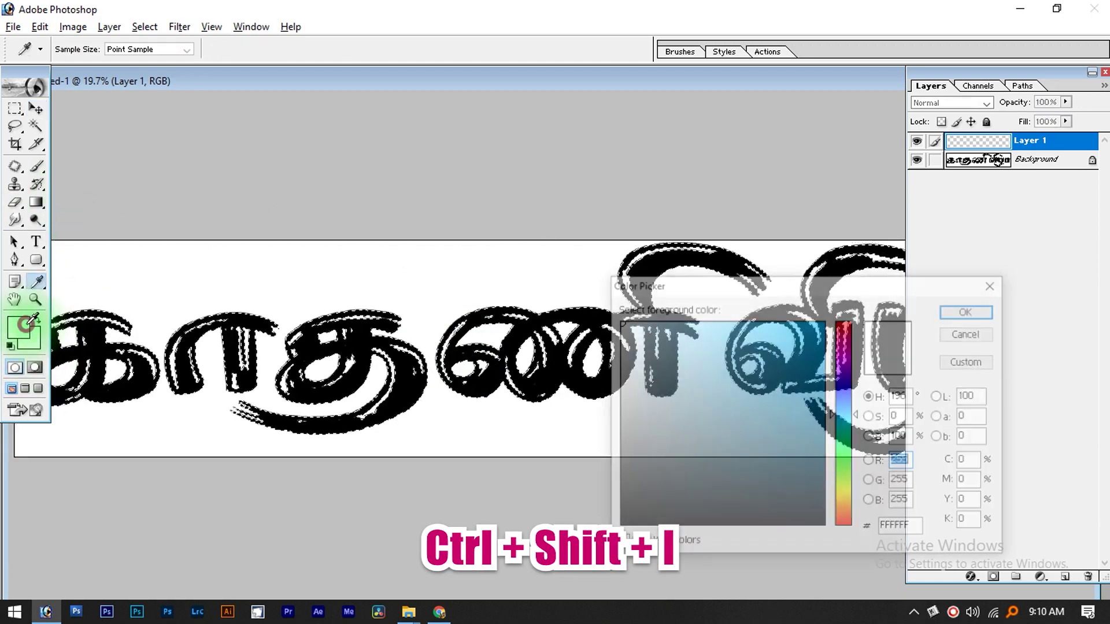
drag(844, 426, 842, 347)
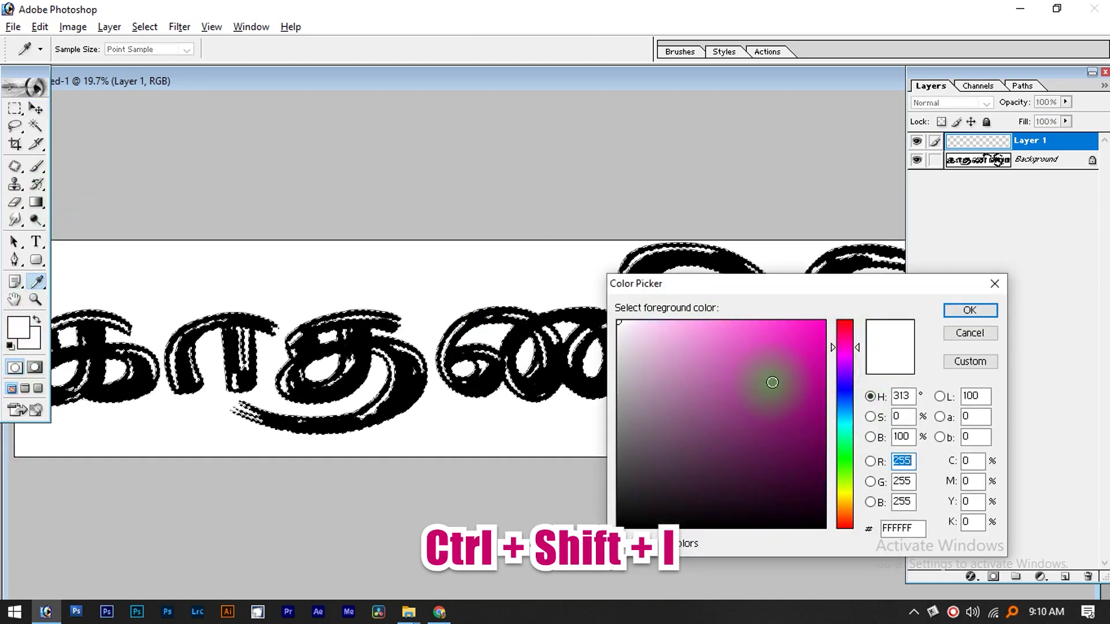
drag(774, 384, 1049, 234)
key(Return)
key(alt+Delete)
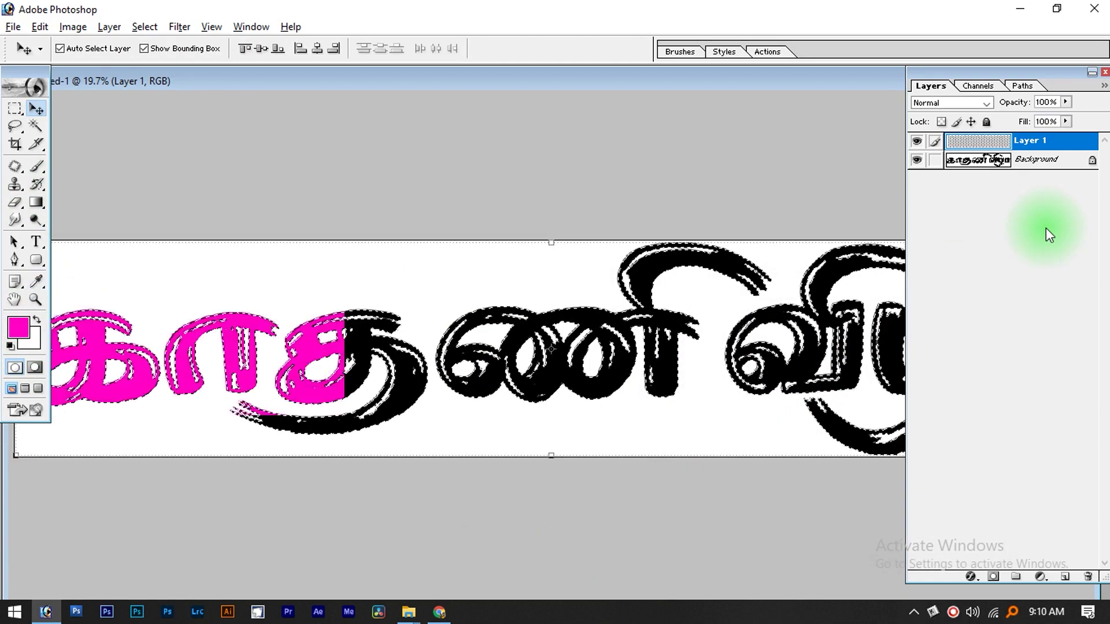
Step: Examine the edges of the magenta fill against the selection outline up close
drag(409, 399, 411, 360)
drag(443, 270, 307, 353)
drag(399, 344, 386, 437)
drag(567, 329, 595, 259)
key(ctrl+alt+z)
key(ctrl+alt+z)
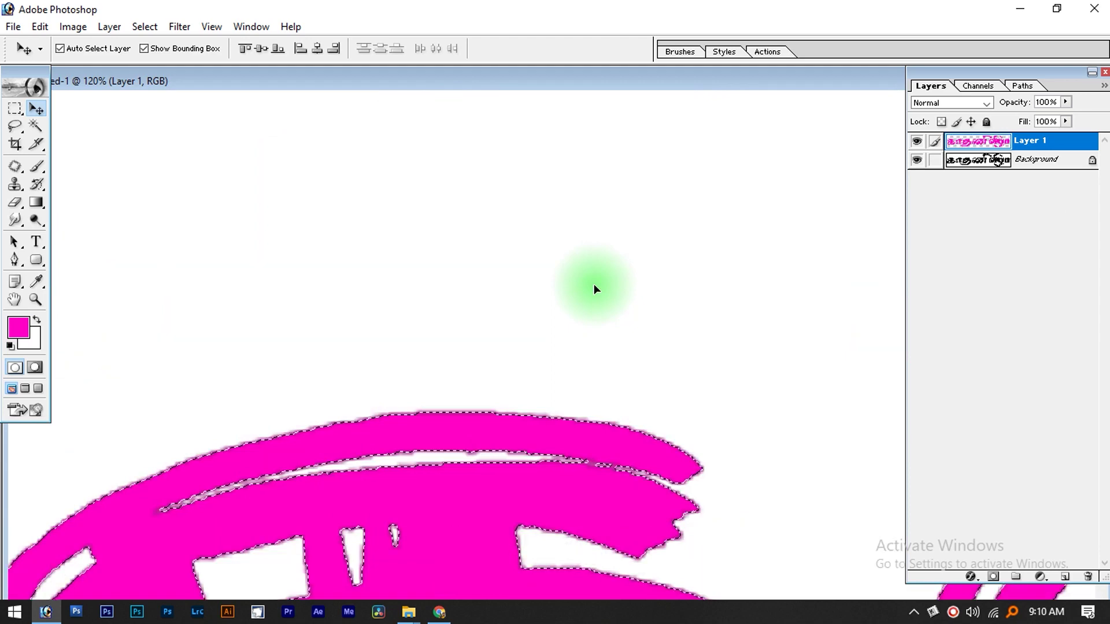
Step: Feather the selection around the letters and clear the magenta fill from the layer
key(ctrl+alt+d)
key(Return)
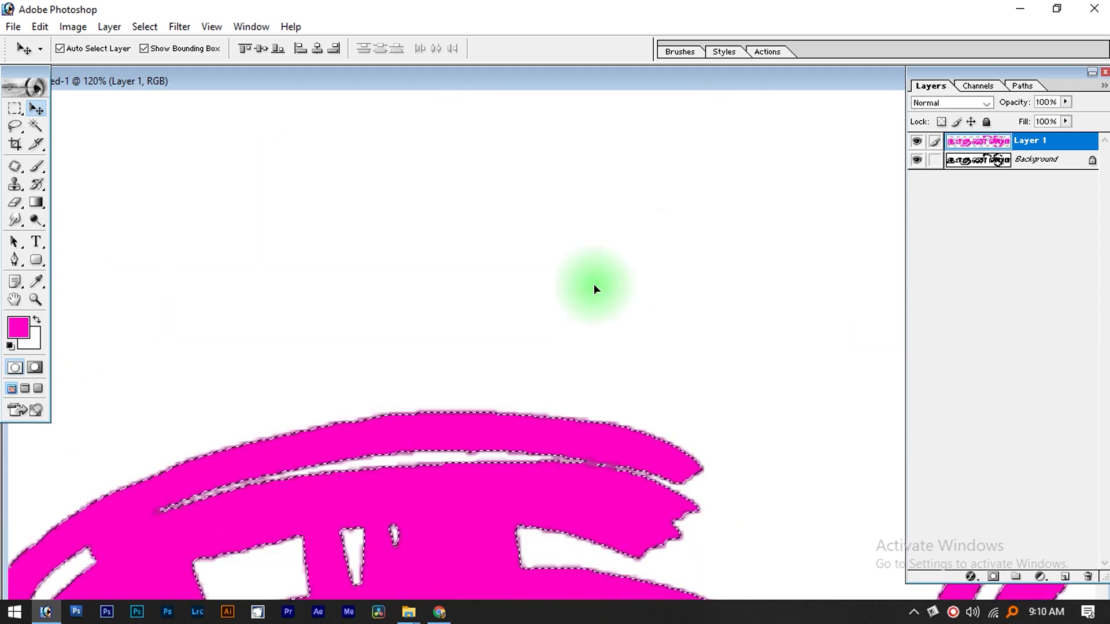
key(Delete)
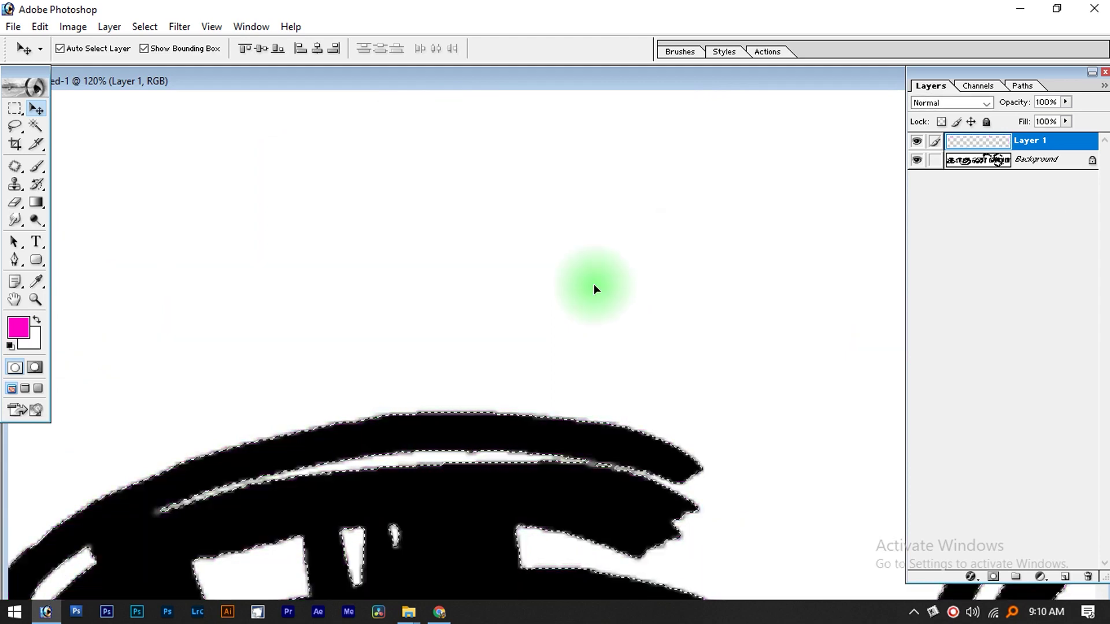
Step: Feather the letter selection again, refill it with the magenta foreground color and deselect
key(ctrl+0)
key(ctrl+alt+d)
key(Return)
key(alt+BackSpace)
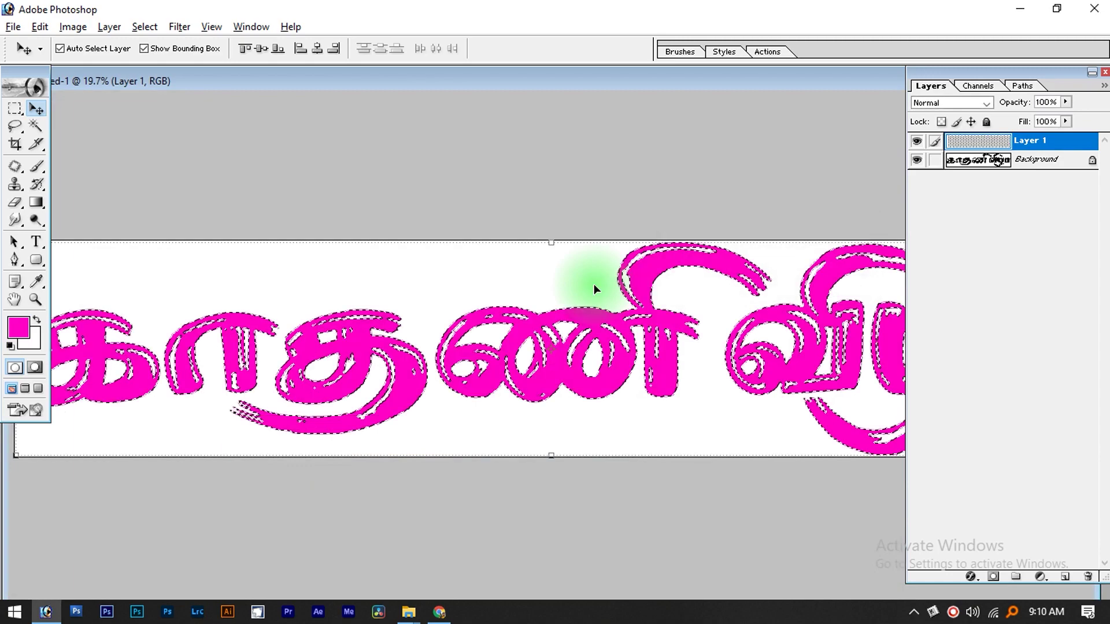
key(ctrl+d)
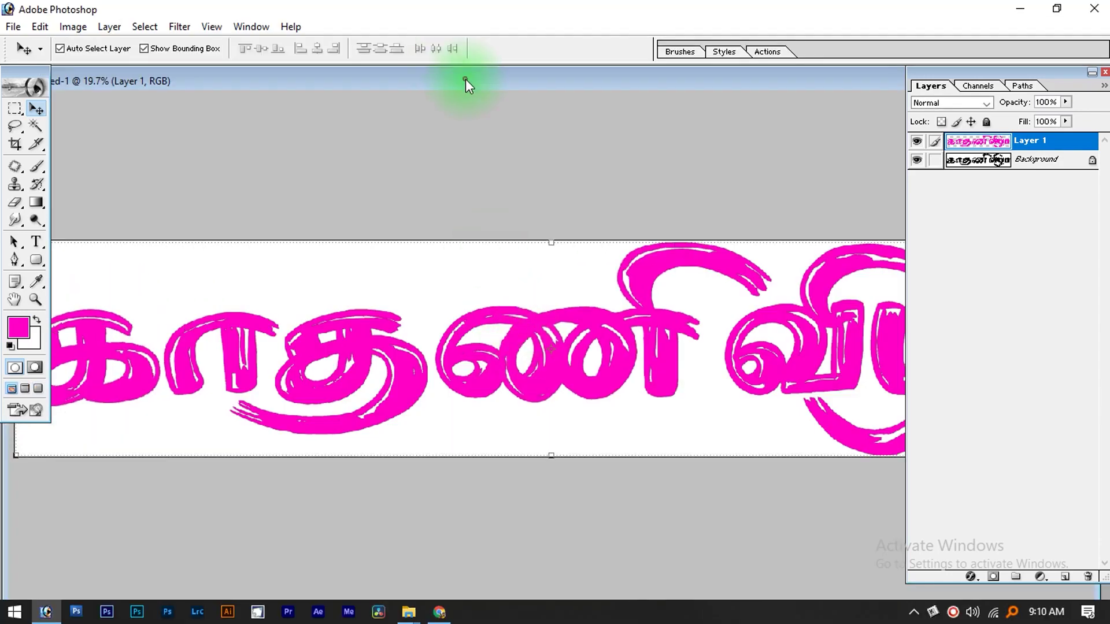
Step: Bring the magenta lettering into the 20X8 design, scale it down and place it near the upper edge above the temple
drag(466, 79, 535, 446)
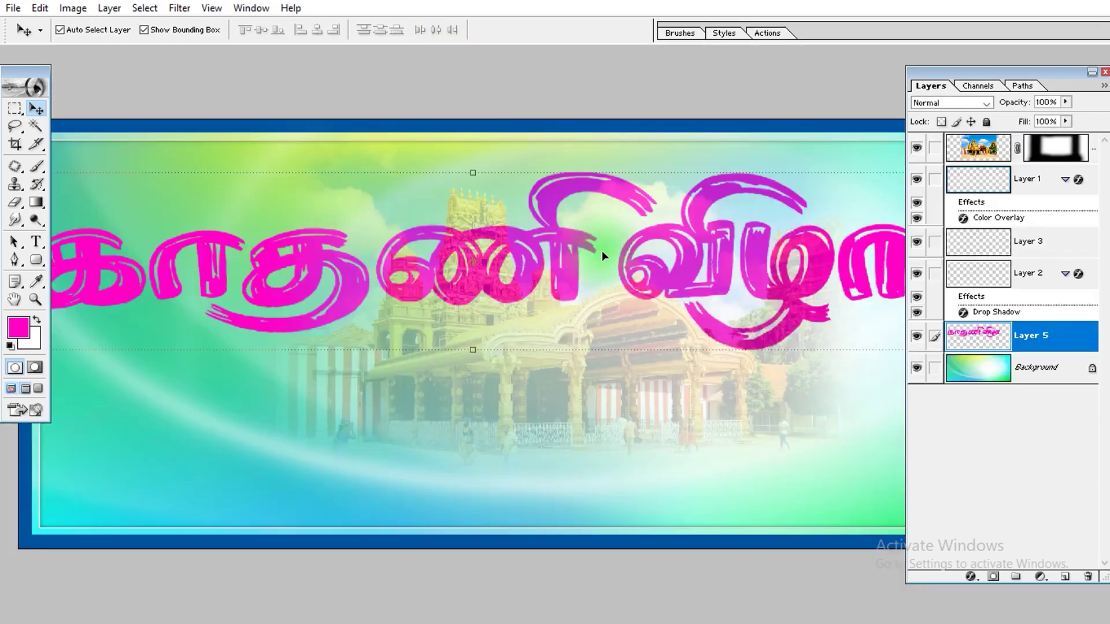
key(Tab)
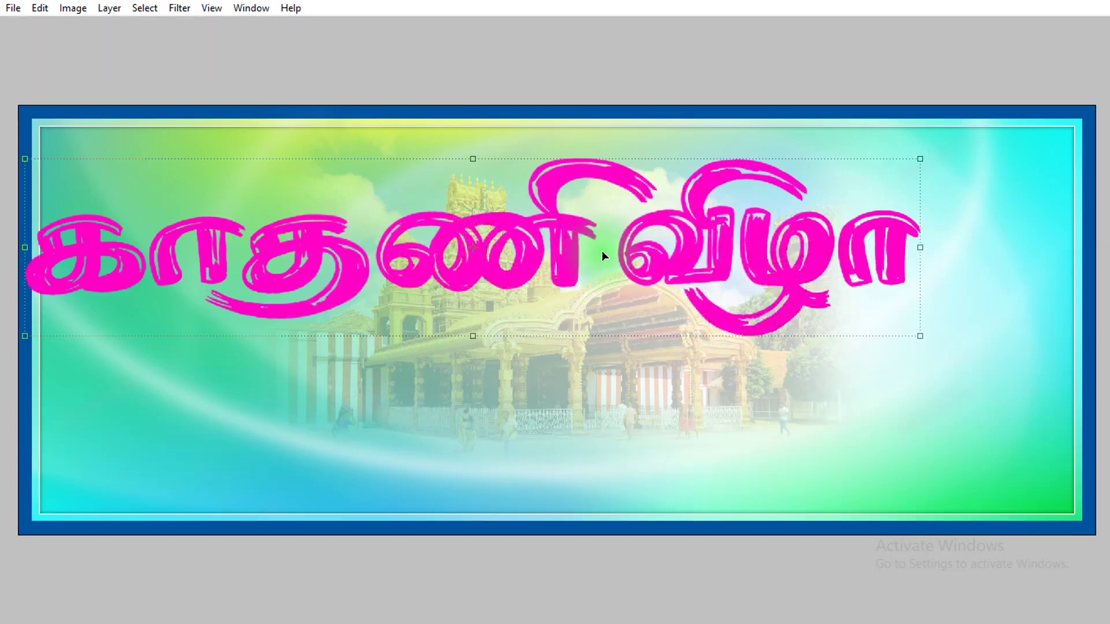
drag(917, 158, 697, 238)
drag(472, 273, 563, 224)
drag(799, 243, 745, 232)
drag(685, 198, 678, 179)
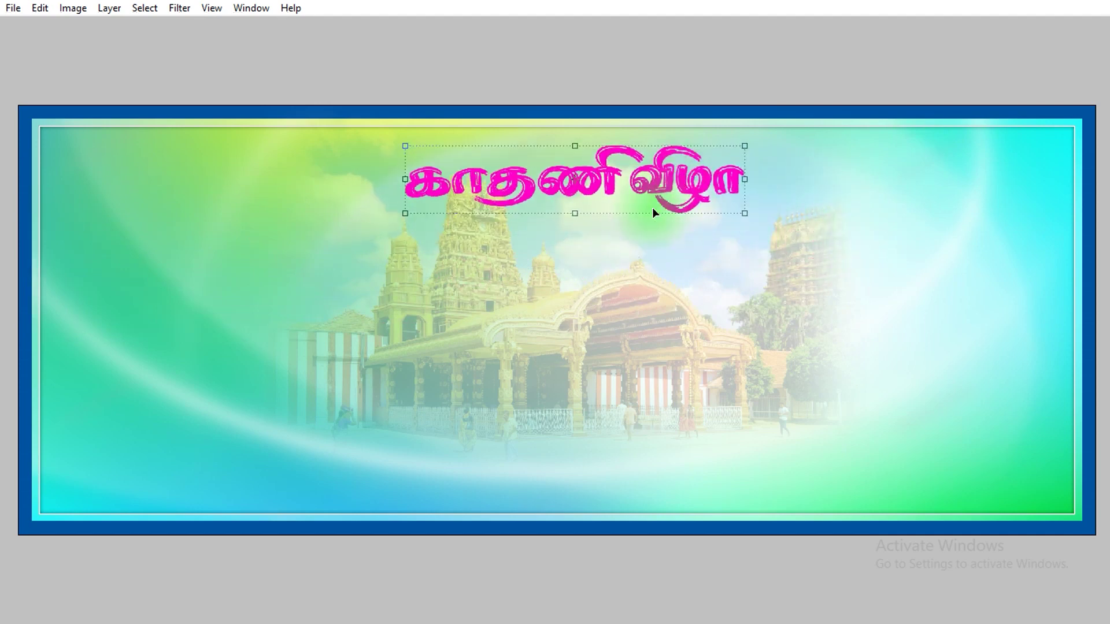
Step: Switch to Chrome and browse the "kathani vizha text png" image results for Tamil lettering designs
key(alt+Tab)
scroll(722, 395, down, 8)
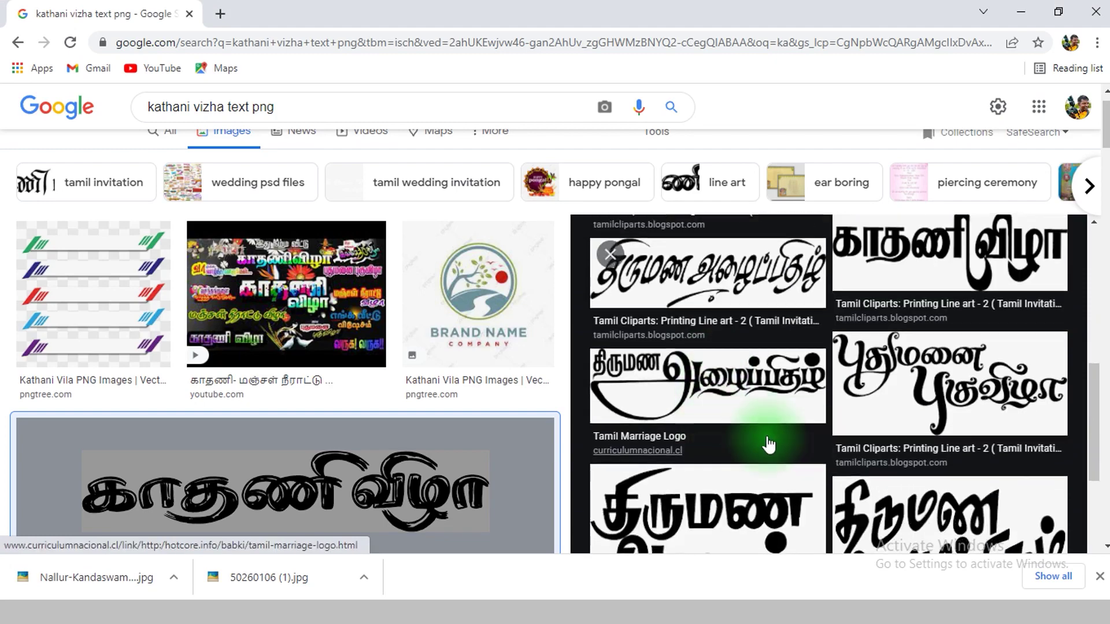
scroll(801, 444, down, 1)
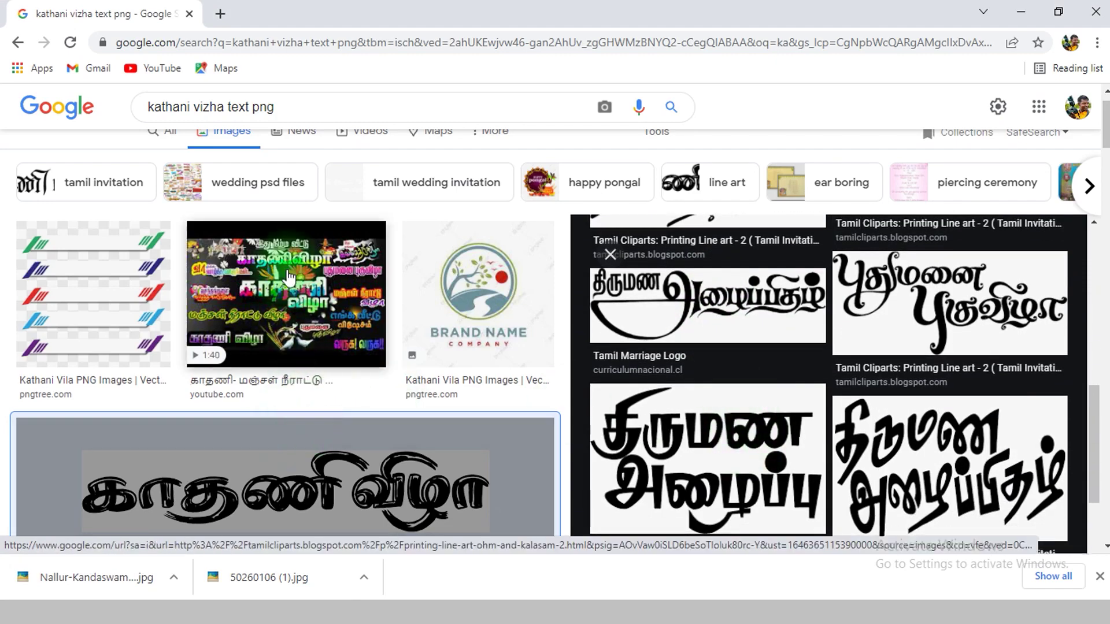
scroll(420, 463, down, 7)
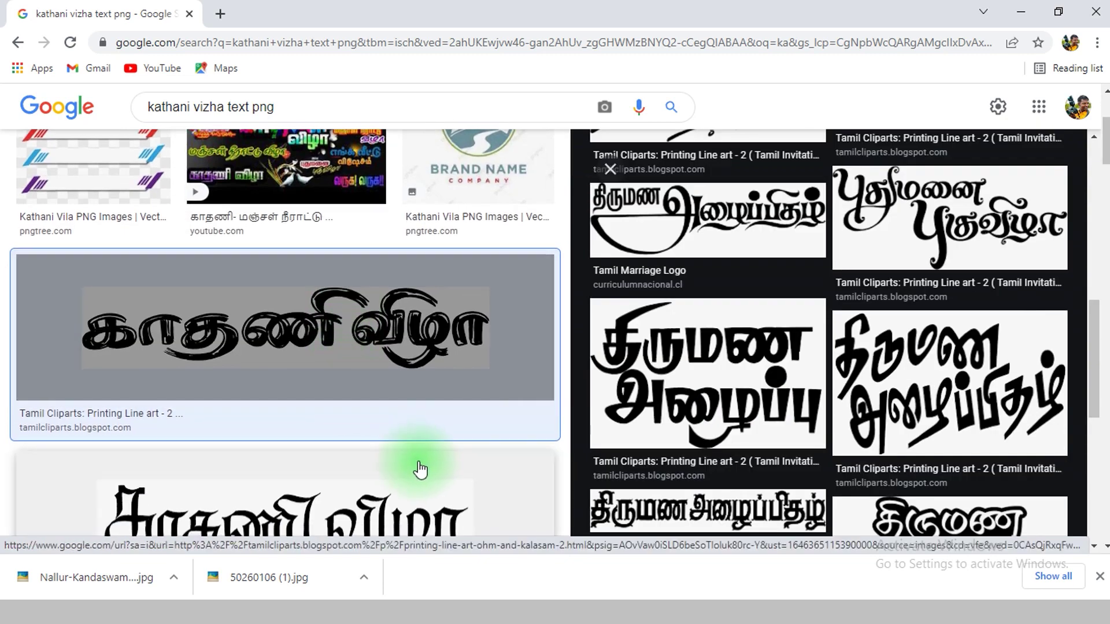
scroll(453, 461, up, 2)
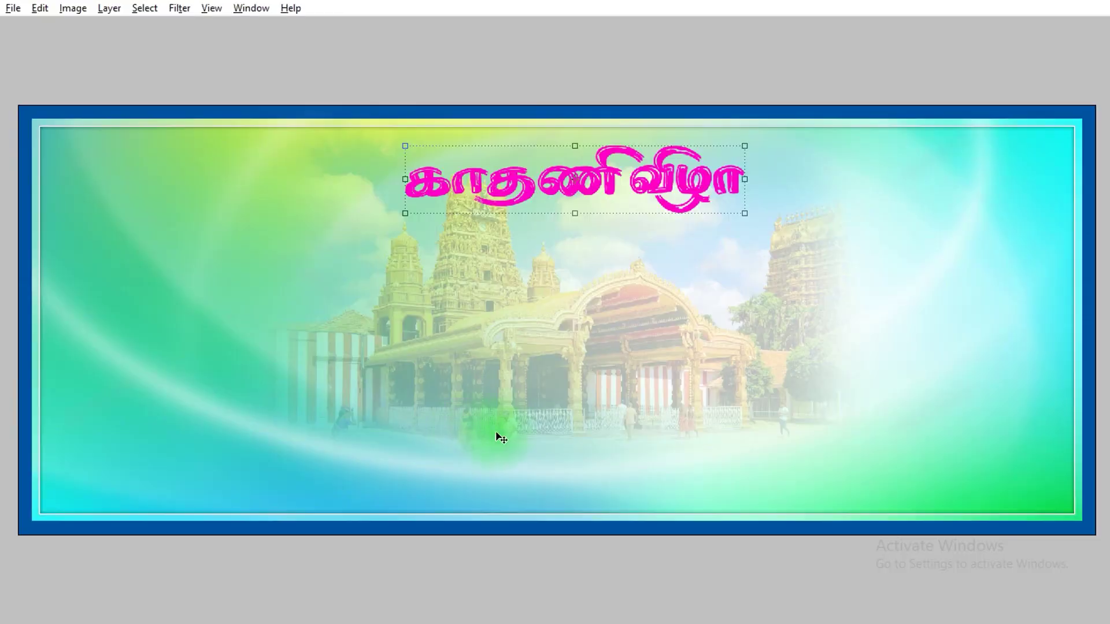
Step: Scale the magenta lettering down slightly around its center
drag(742, 213, 720, 203)
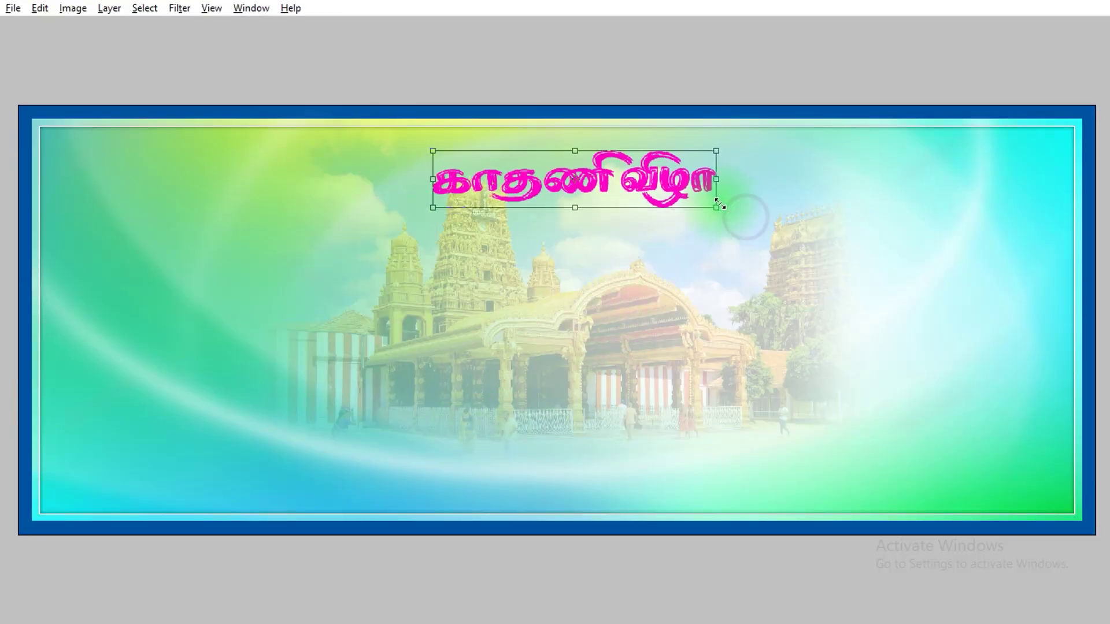
key(Tab)
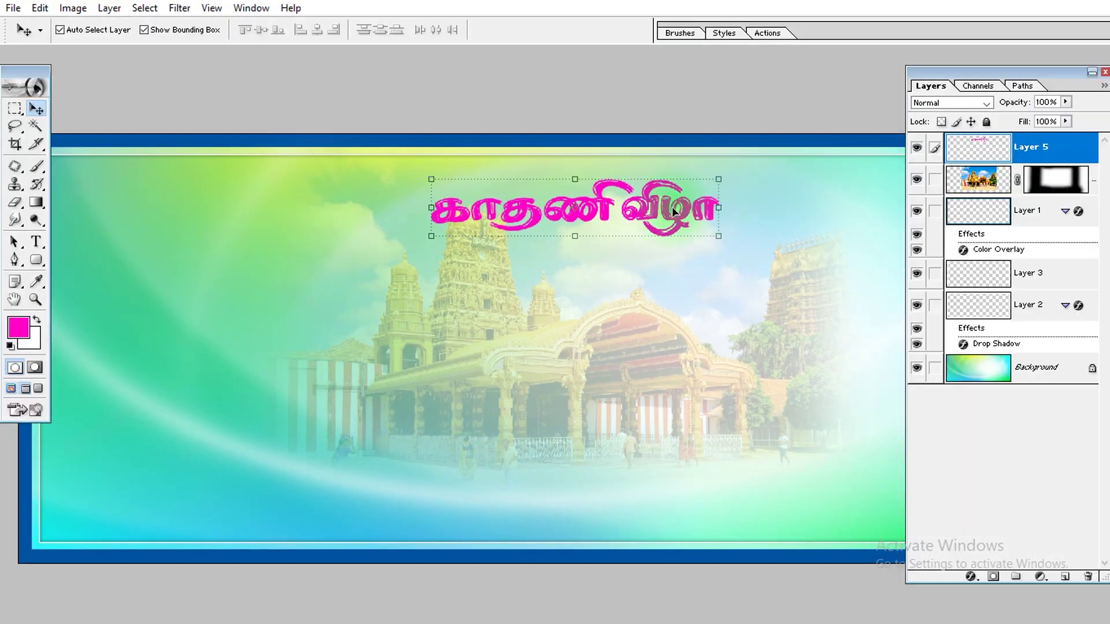
Step: Try several preset layer styles on the lettering, including yellow-orange gradients and dark red with a yellow outline
click(723, 32)
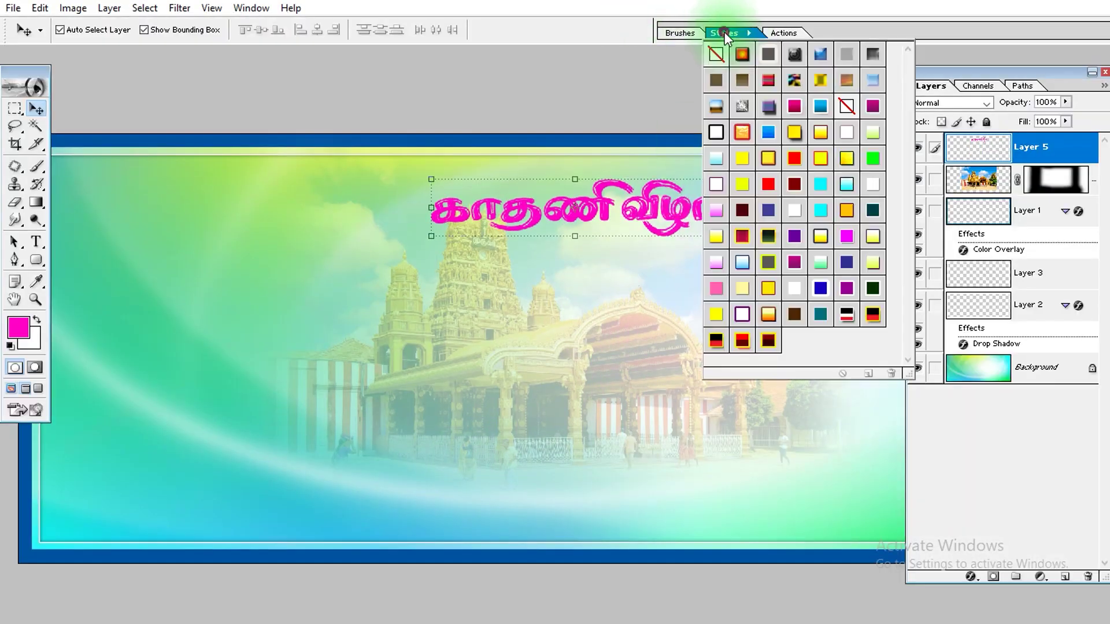
click(796, 136)
click(828, 135)
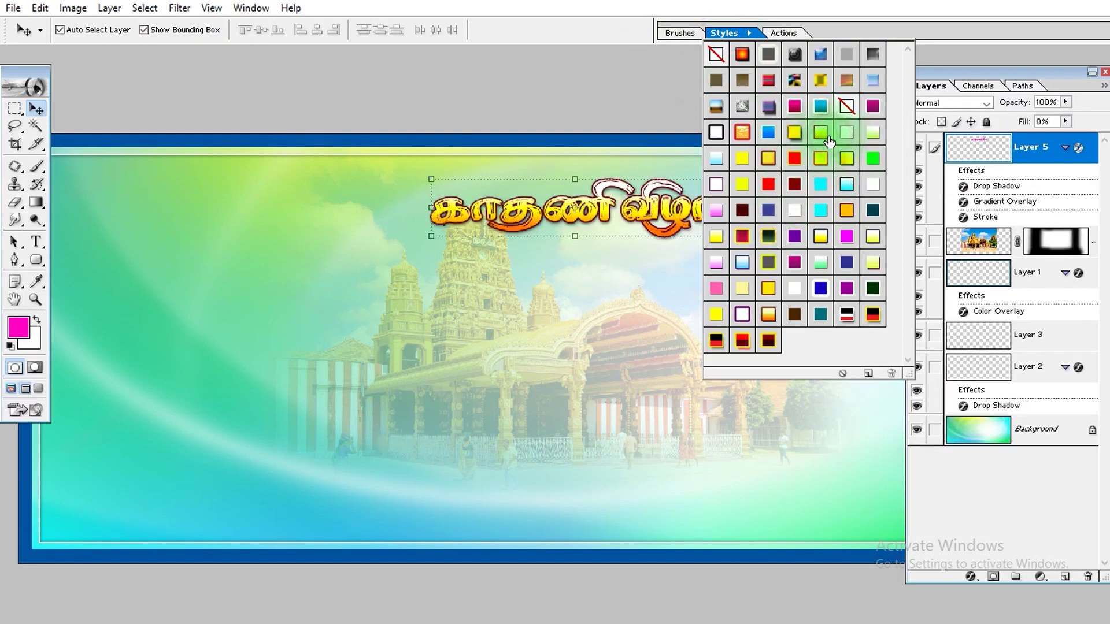
click(768, 340)
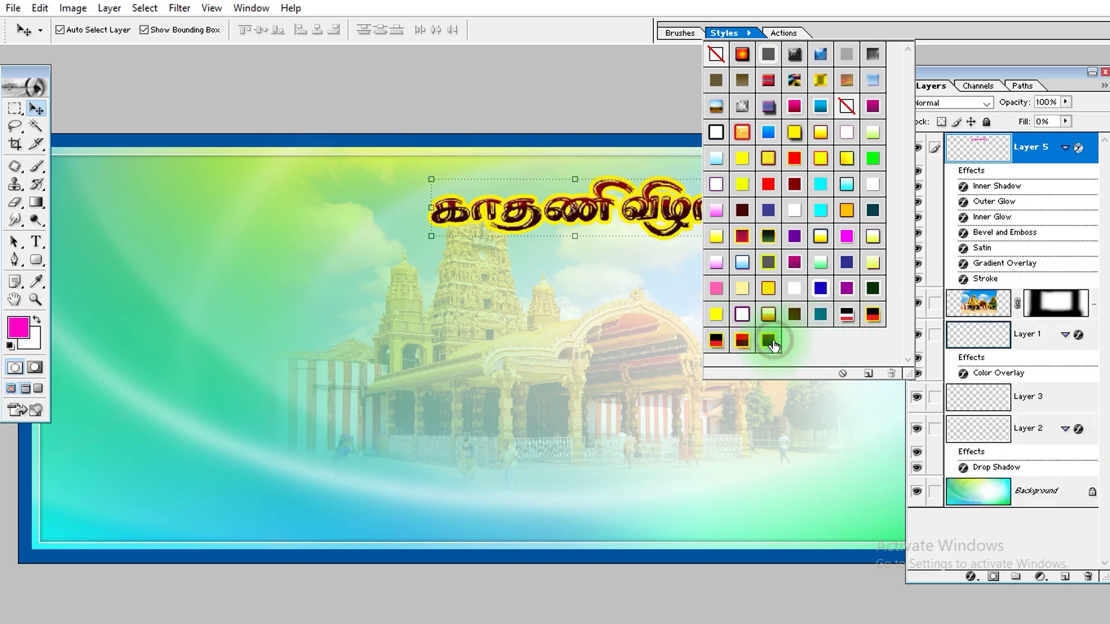
click(744, 237)
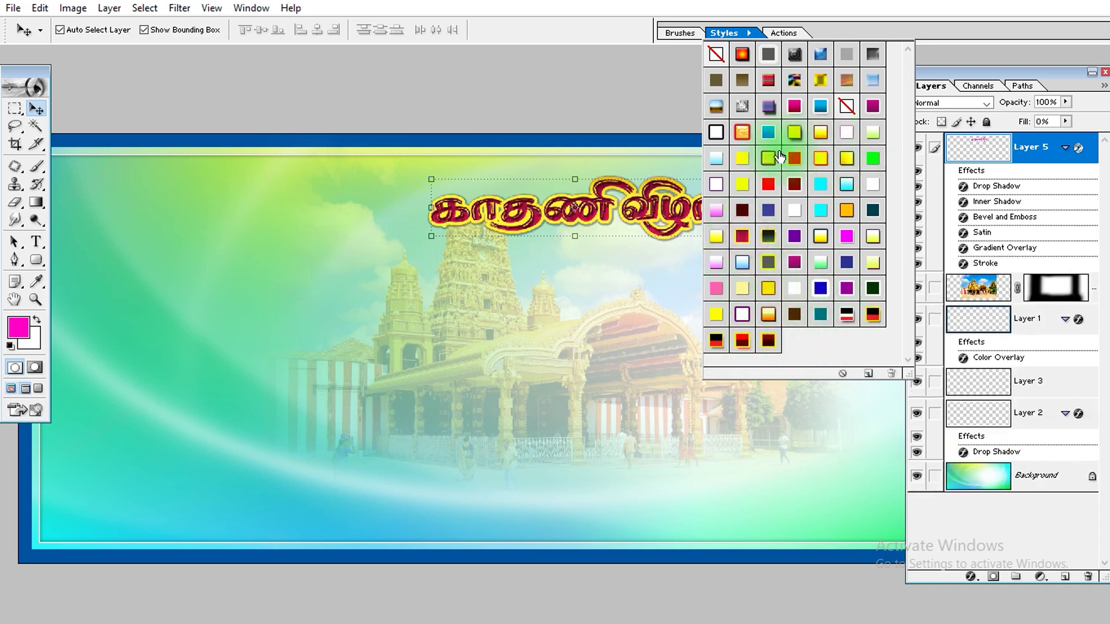
click(800, 160)
click(823, 132)
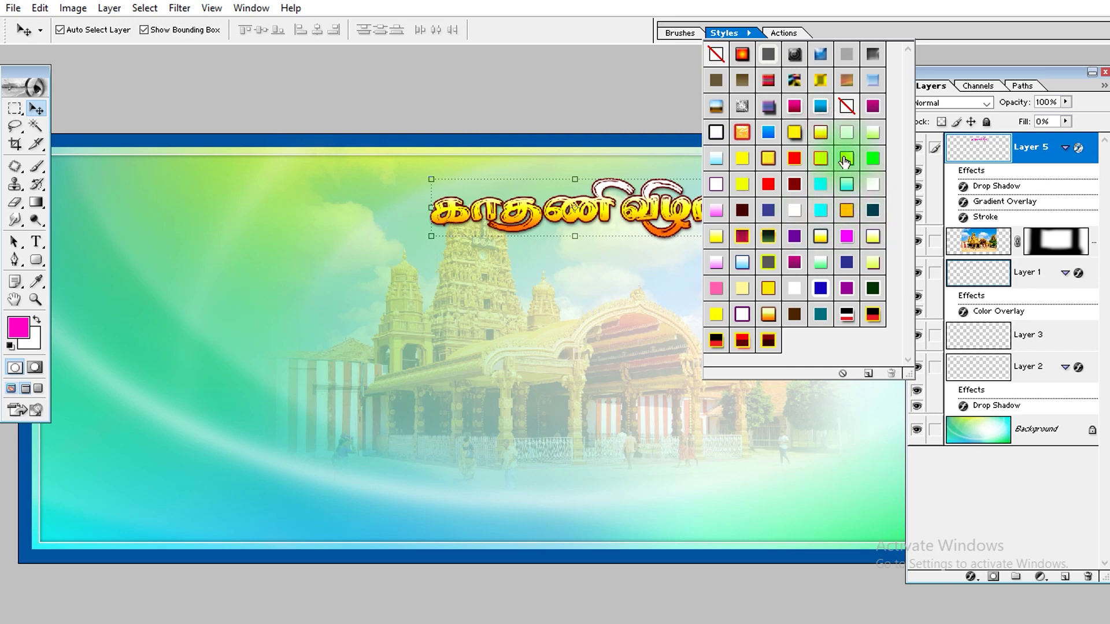
Step: Compare the dark red preset and apply the yellow-orange gradient style with a black stroke and drop shadow to the lettering
click(821, 237)
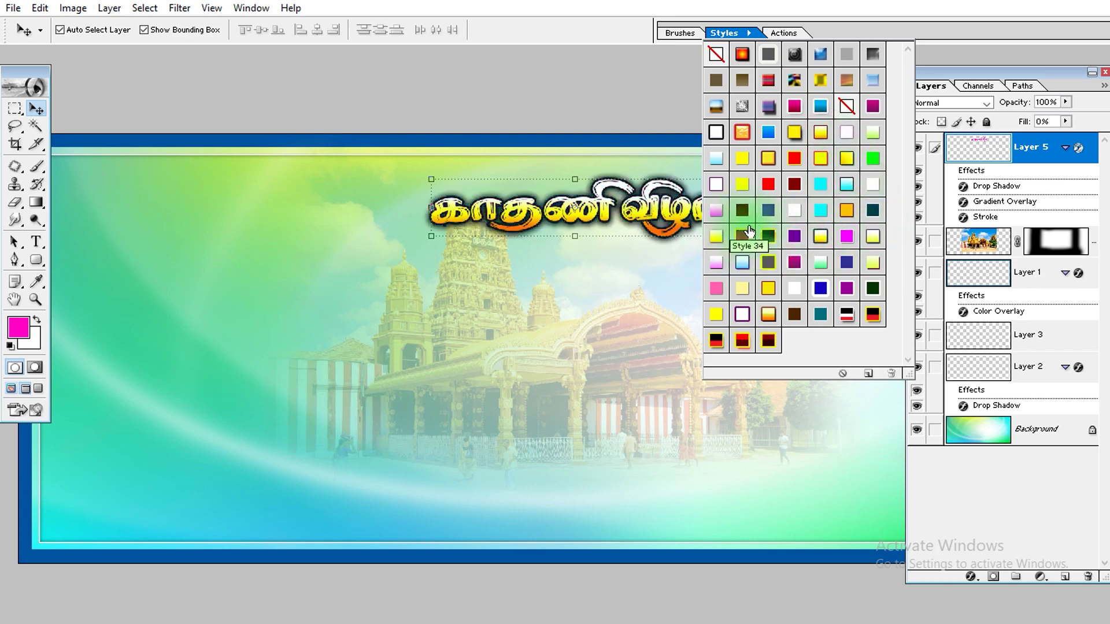
click(742, 232)
click(823, 240)
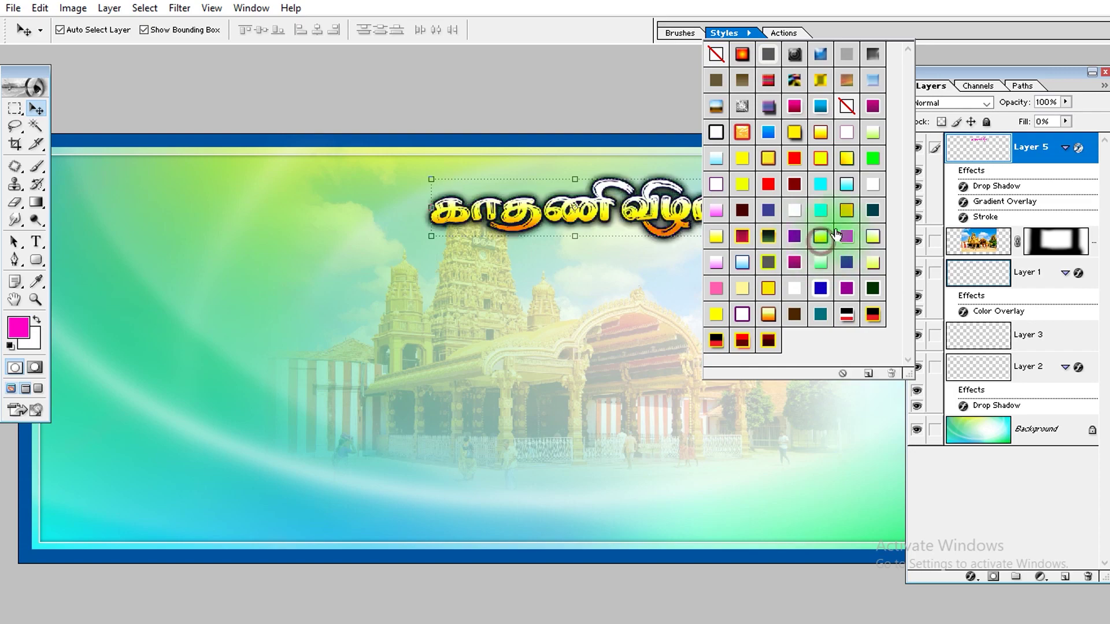
click(577, 231)
key(Tab)
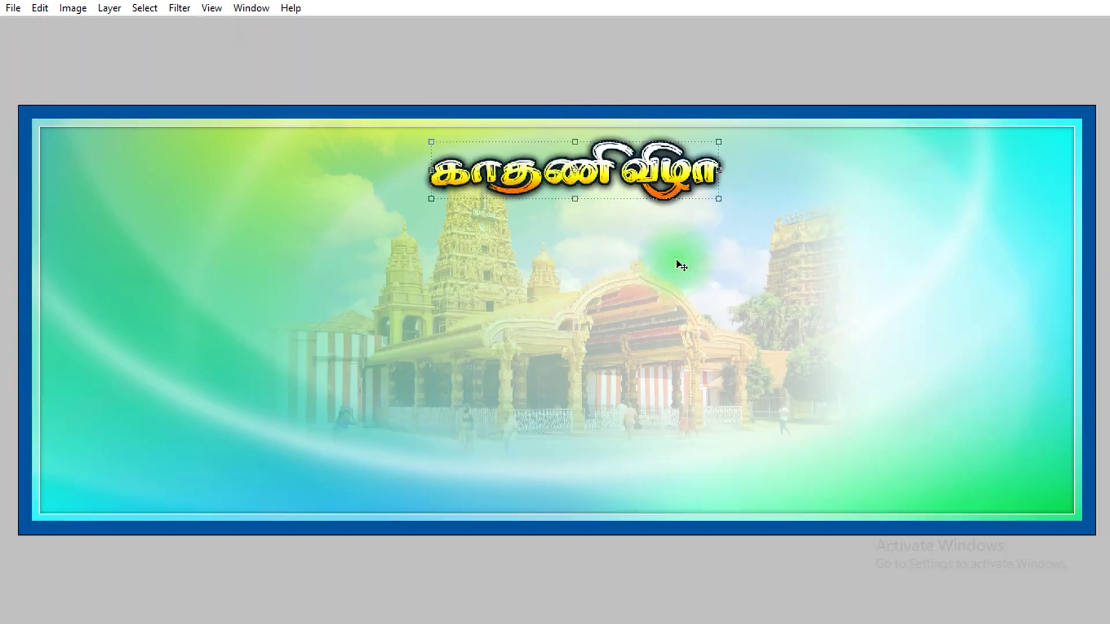
Step: Center the styled lettering horizontally on the whole canvas
key(Tab)
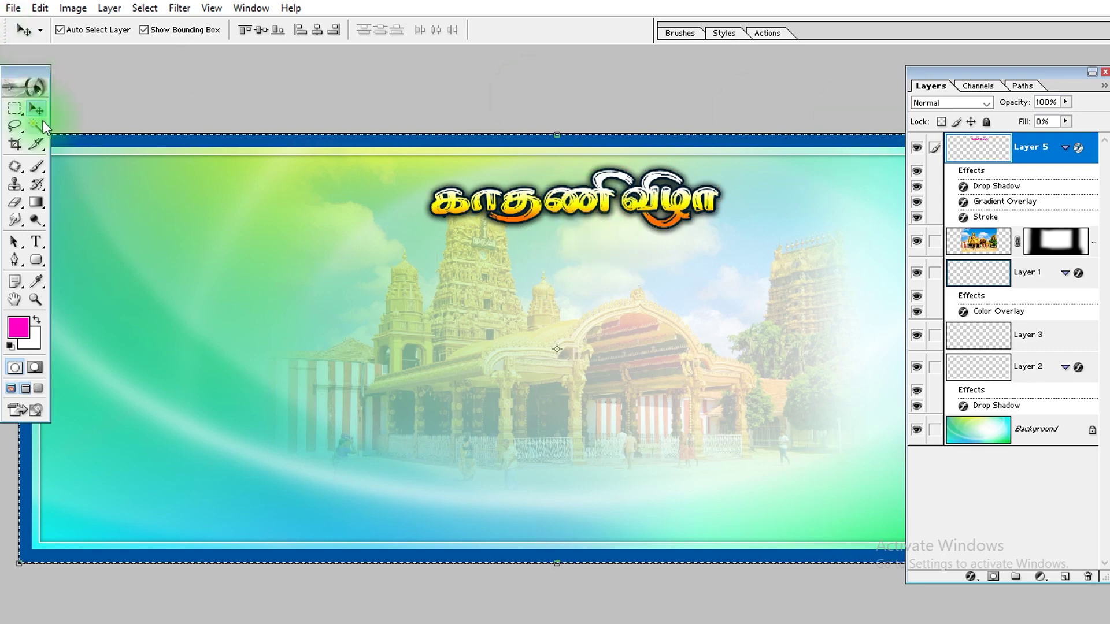
click(317, 30)
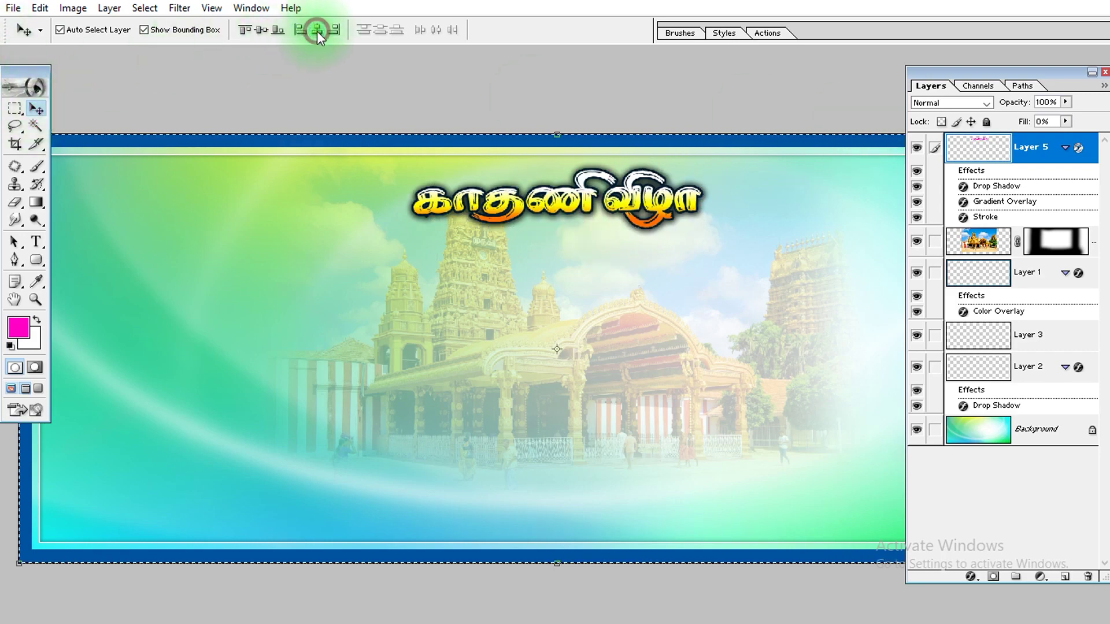
key(Tab)
Step: Open 1 (181).psd from the Editing folder in Photoshop and move its window down to uncover the 20X8 design
key(alt+Tab)
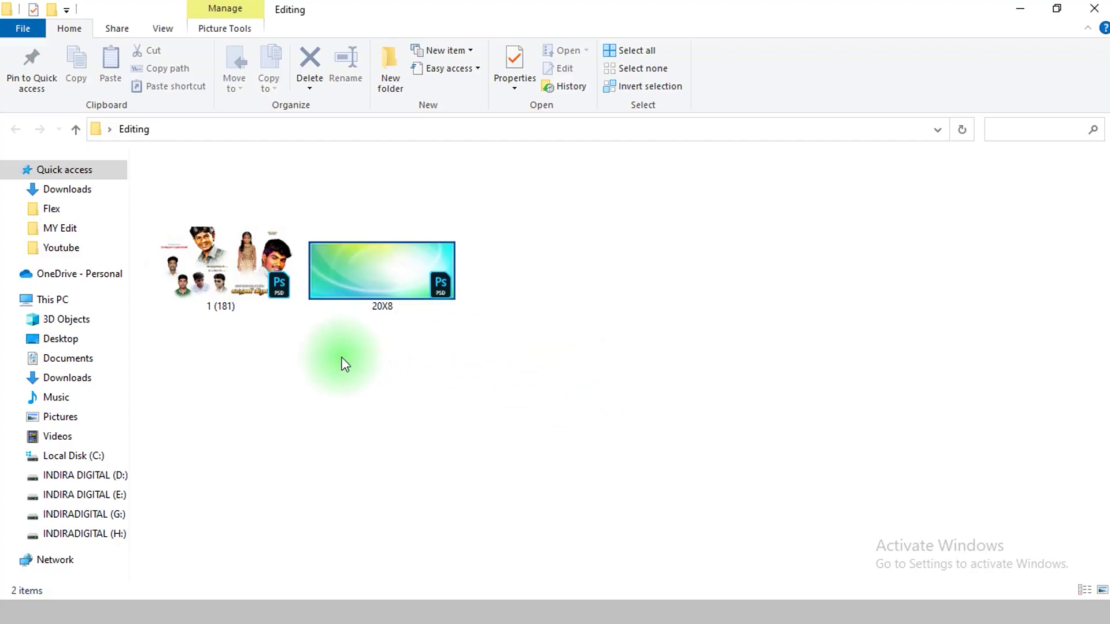
drag(203, 313, 234, 446)
key(alt+Tab)
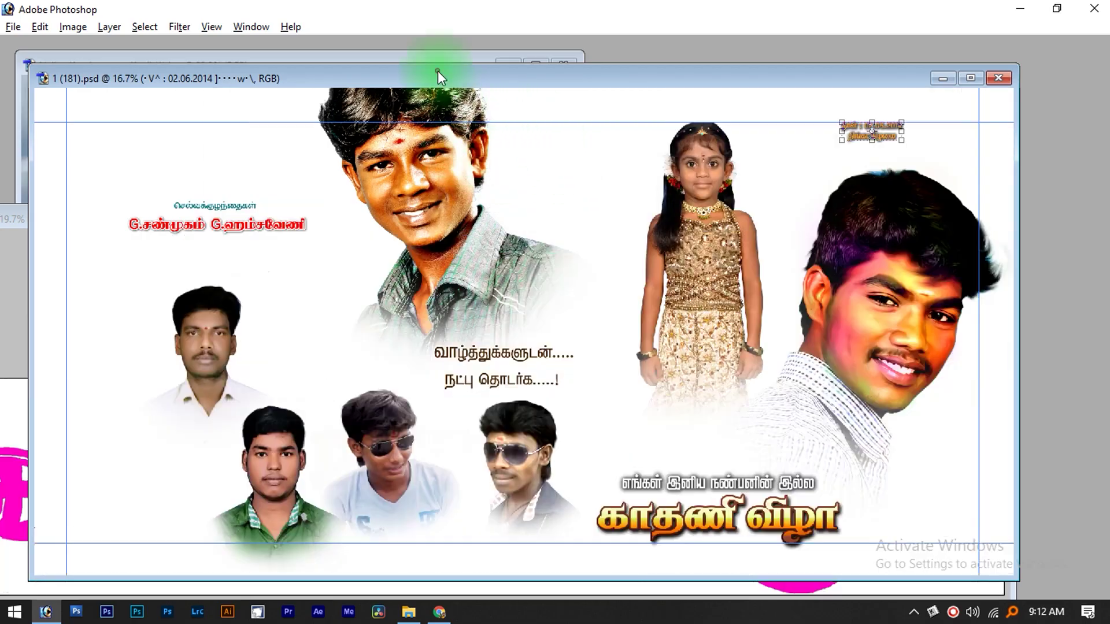
drag(441, 71, 441, 248)
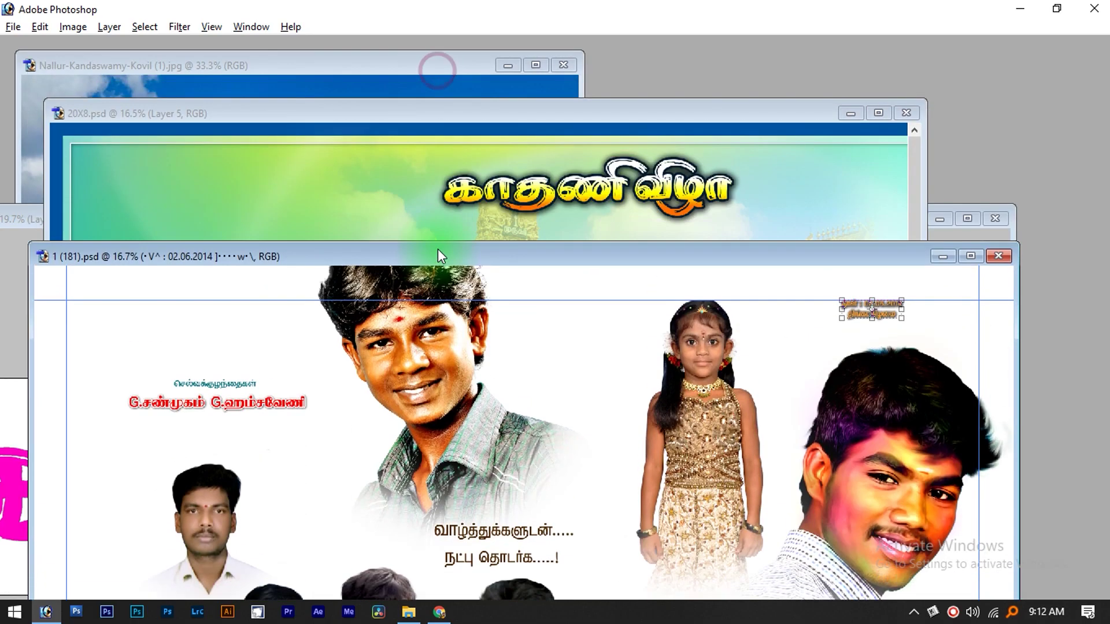
drag(643, 261, 697, 352)
Step: Merge the visible layers of 1 (181).psd, reposition its window and check the 20X8 design before returning to it
key(ctrl+shift+e)
drag(607, 350, 572, 301)
click(342, 204)
key(f)
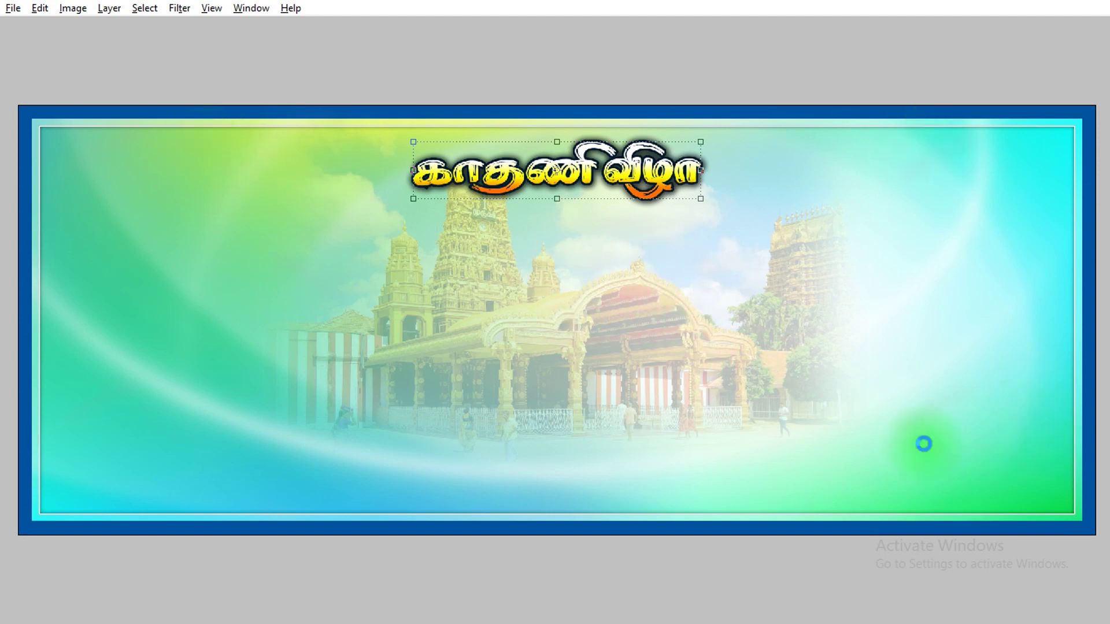
key(ctrl+Tab)
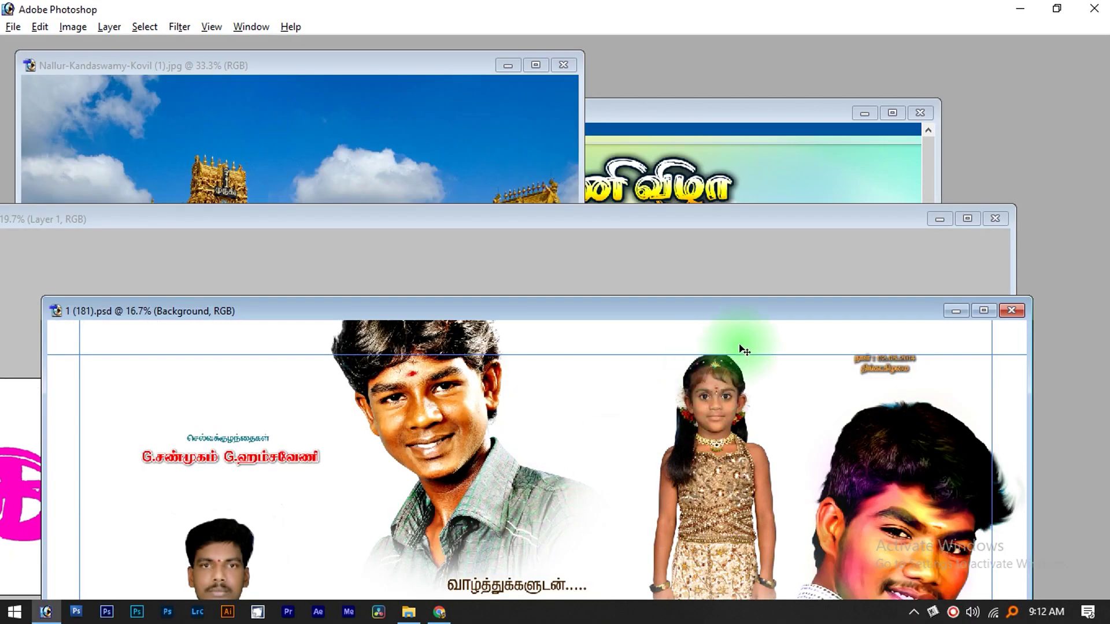
Step: Close the Nallur-Kandaswamy-Kovil (1).jpg image and the Untitled-1 lettering document without saving changes
drag(728, 311, 593, 311)
click(475, 58)
key(ctrl+w)
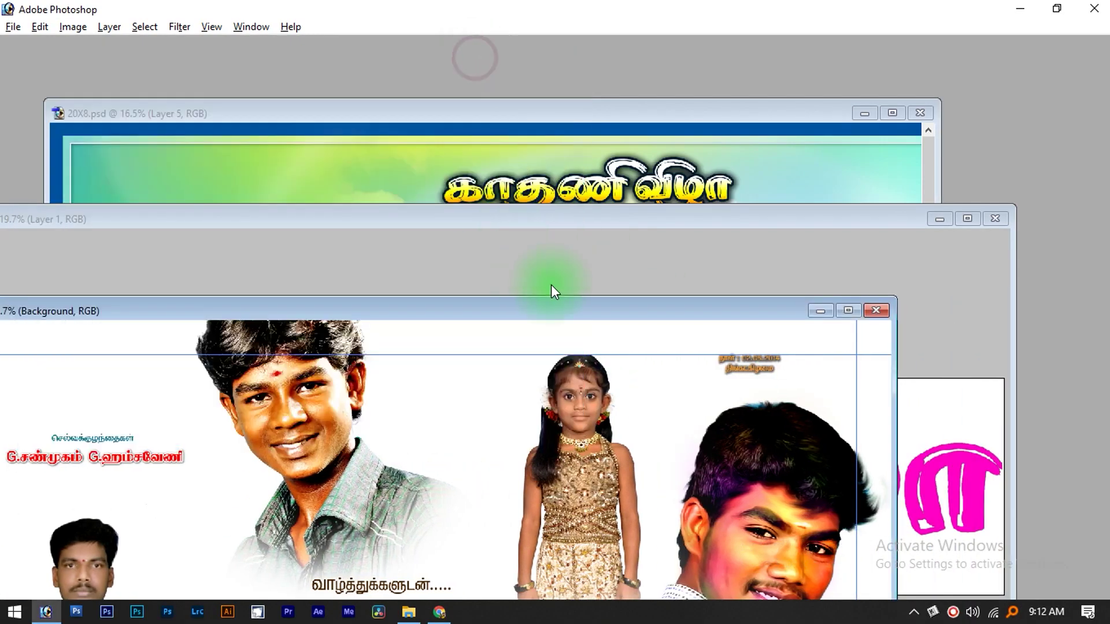
click(663, 241)
key(ctrl+w)
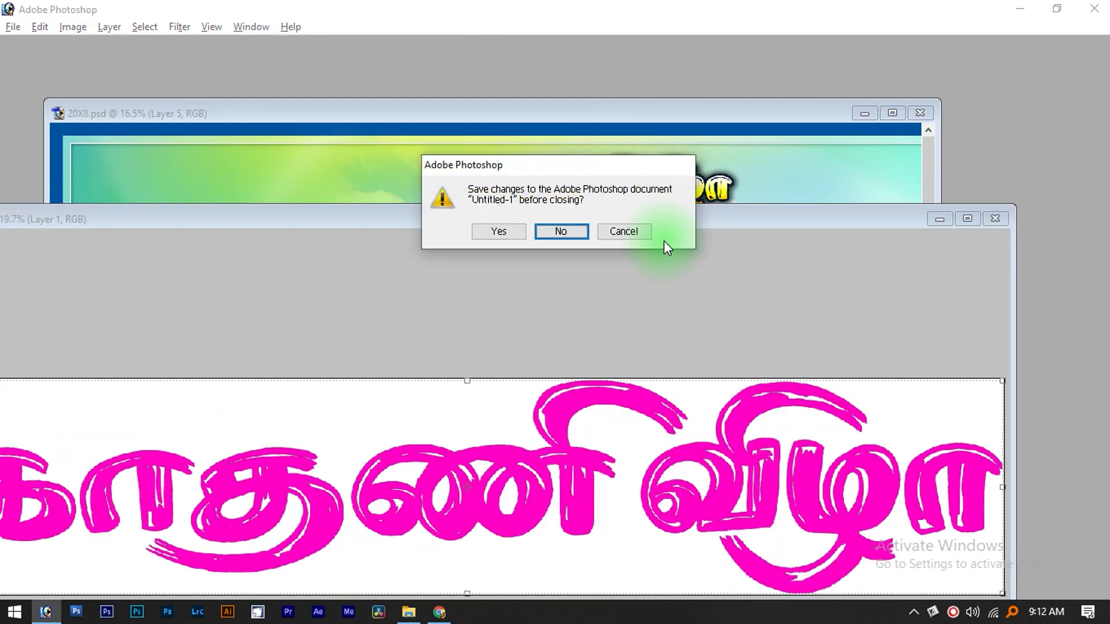
key(n)
Step: Copy the full-length girl photo from 1 (181).psd into the 20X8 design and scale it up near the right border
drag(562, 459, 985, 360)
key(ctrl+t)
drag(891, 198, 870, 154)
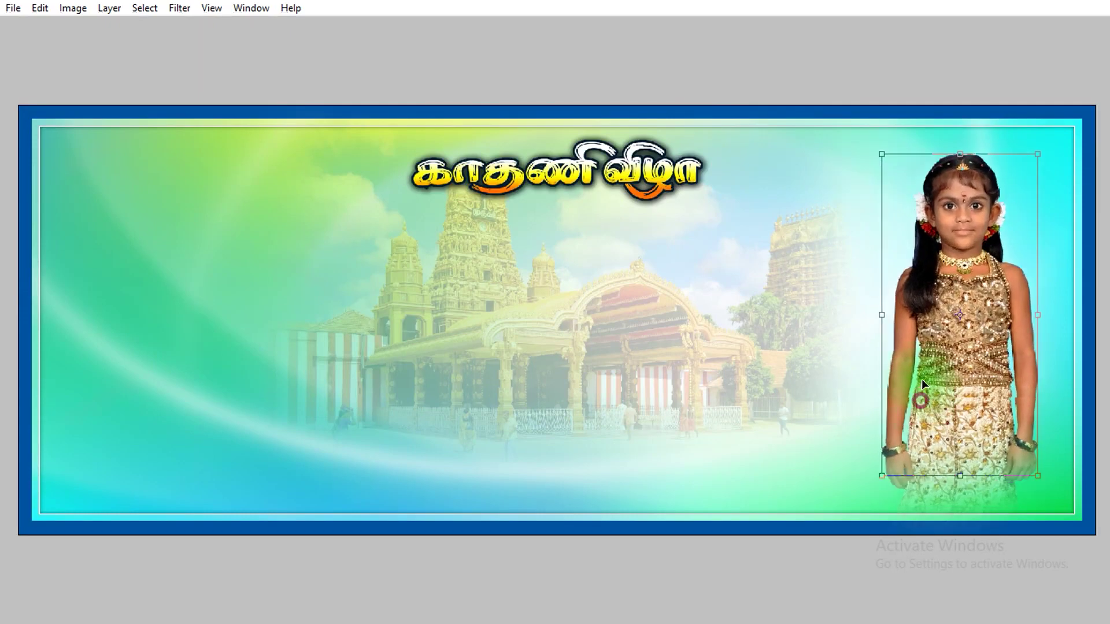
key(Return)
Step: Copy the portrait of the man in the checked shirt from 1 (181).psd into the left part of 20X8 and scale it down slightly
key(ctrl+Tab)
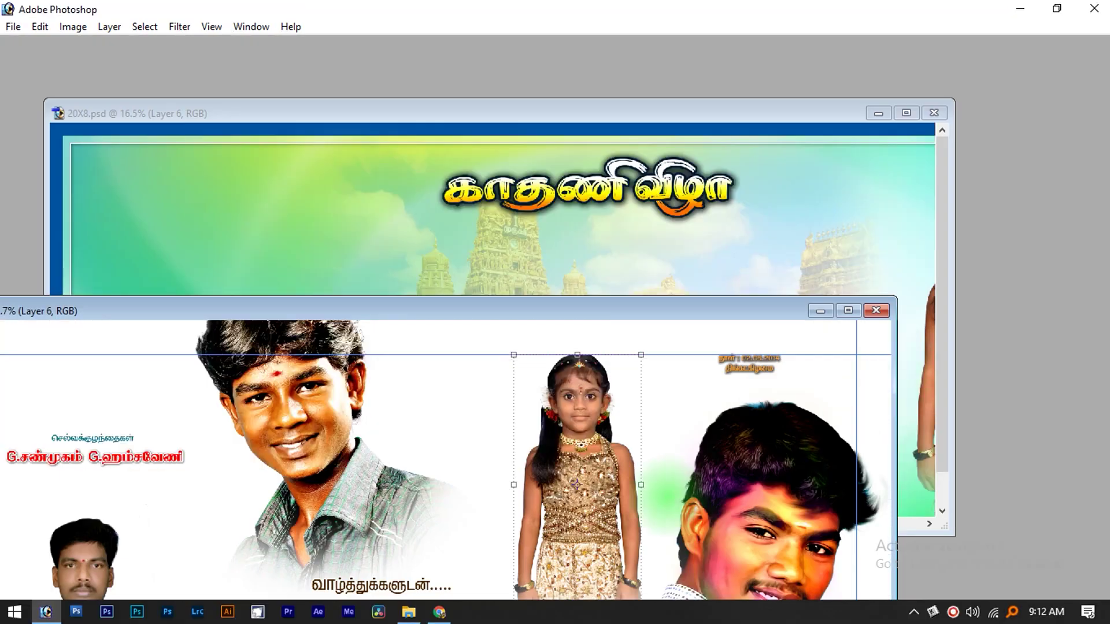
drag(282, 310, 391, 272)
drag(891, 509, 385, 218)
drag(345, 266, 314, 325)
key(ctrl+t)
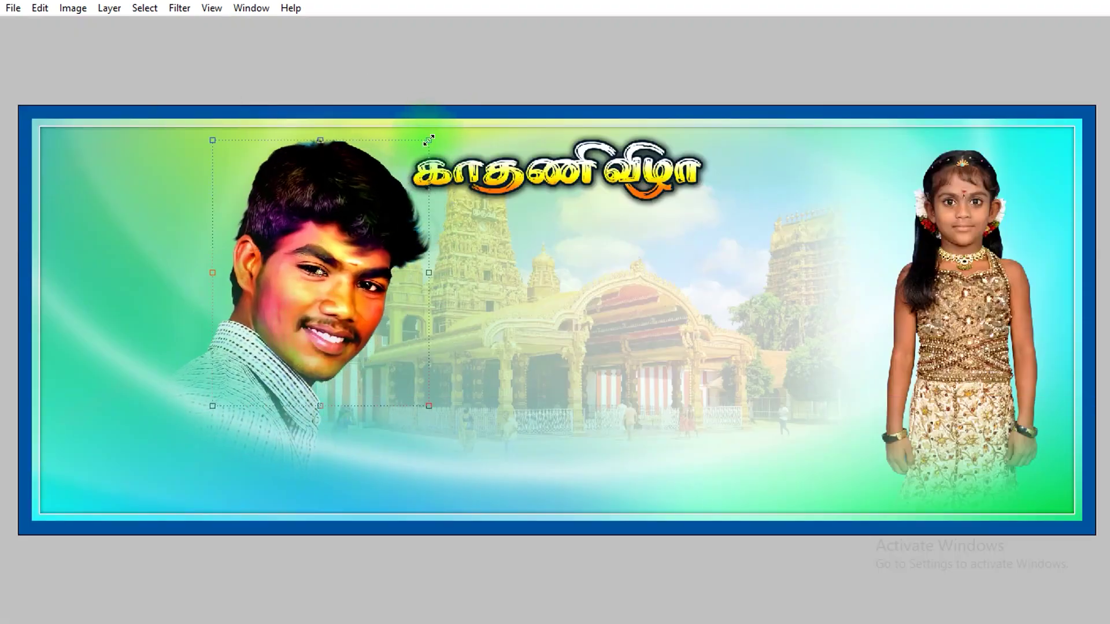
drag(428, 139, 421, 148)
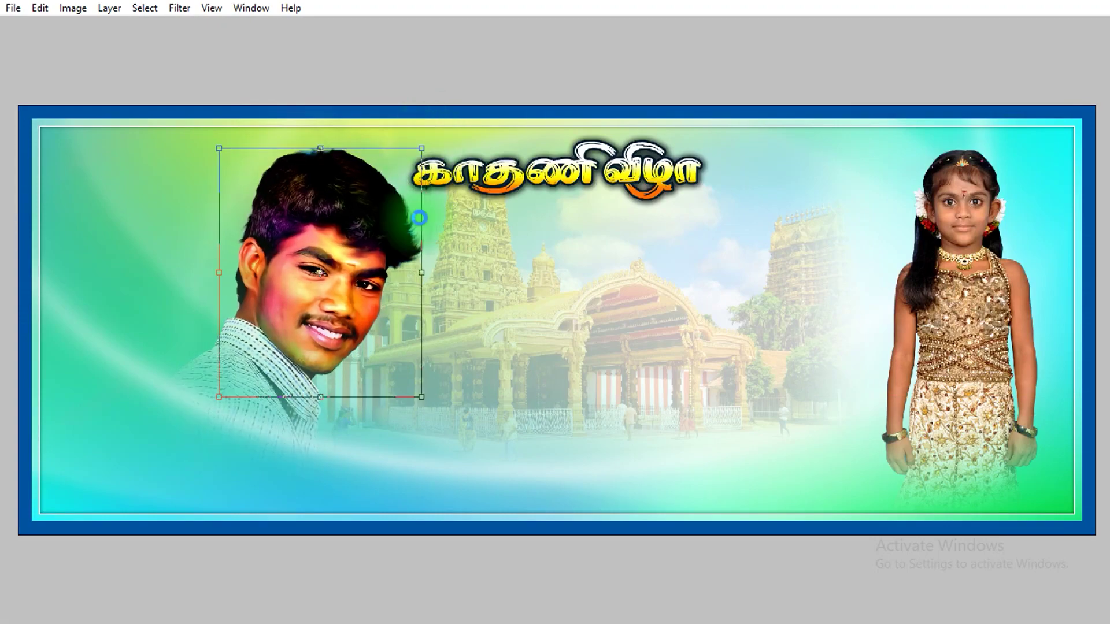
key(Return)
Step: Copy the grey-shirted boy's portrait into 20X8, then scale and tilt it slightly beside the left border in front of the other portrait
key(ctrl+Tab)
drag(423, 418, 284, 191)
drag(214, 215, 192, 408)
drag(291, 143, 321, 163)
drag(110, 303, 113, 308)
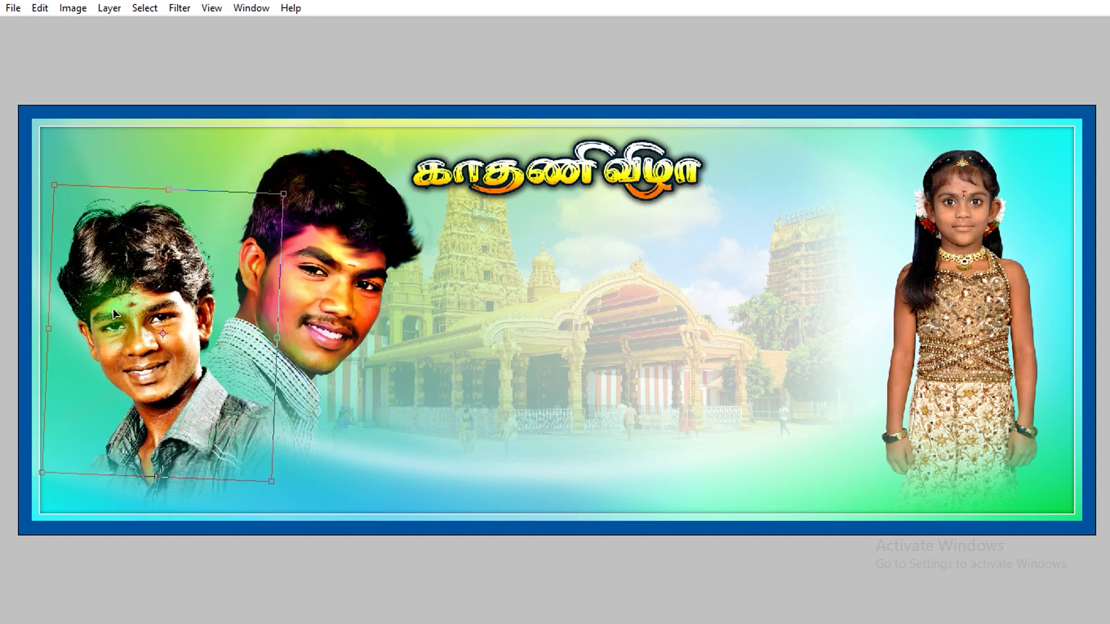
key(Return)
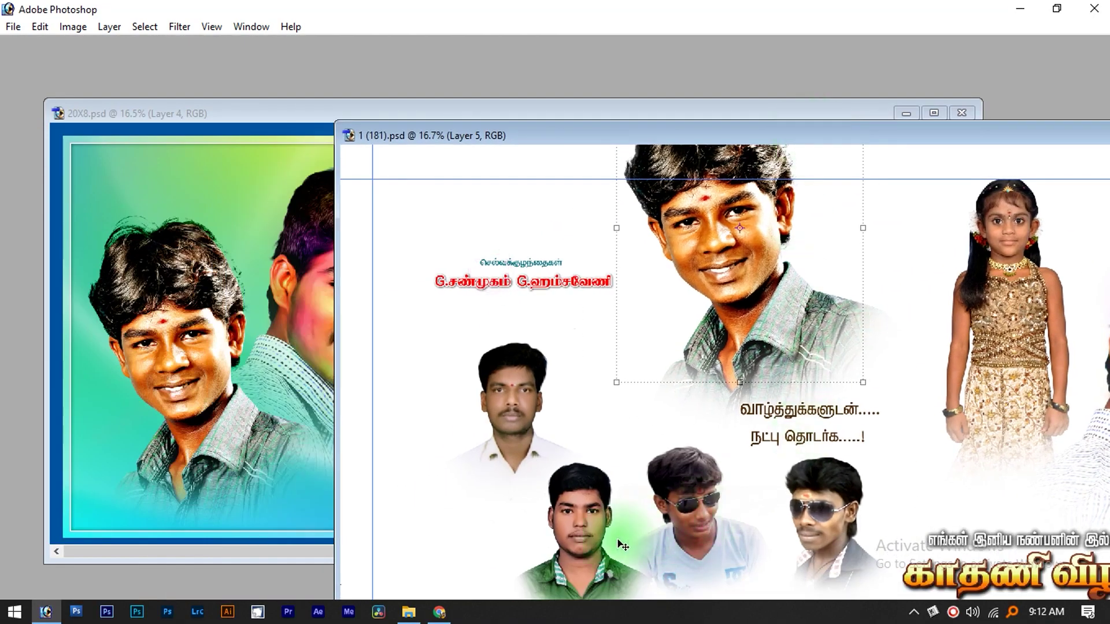
Step: Copy the four small portraits from 1 (181).psd into 20X8 together and place them over the temple
click(602, 491)
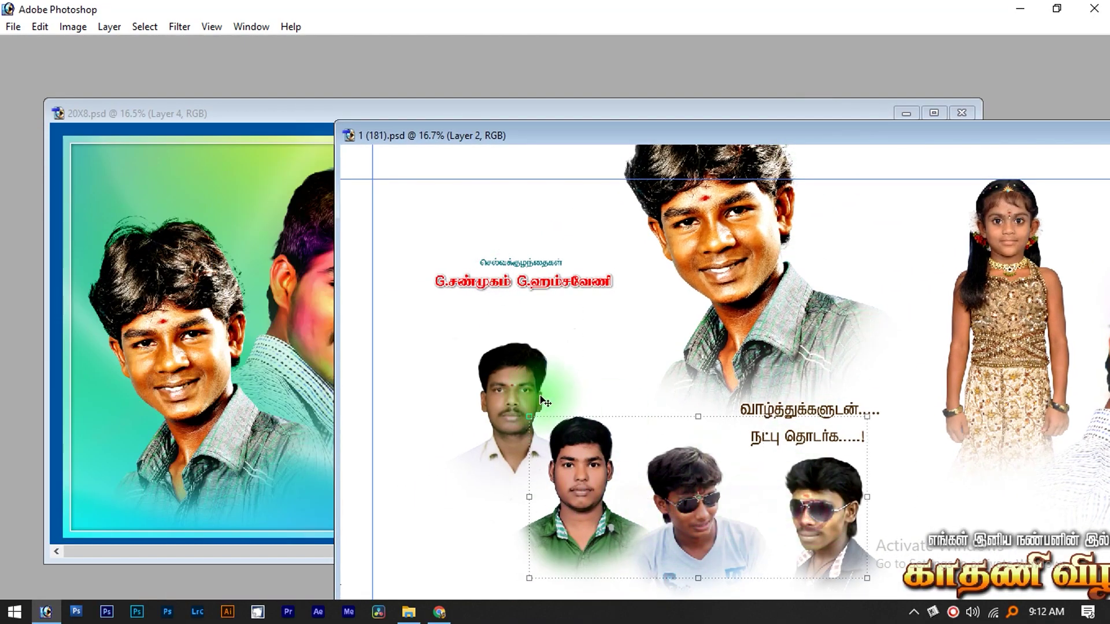
drag(519, 384, 508, 414)
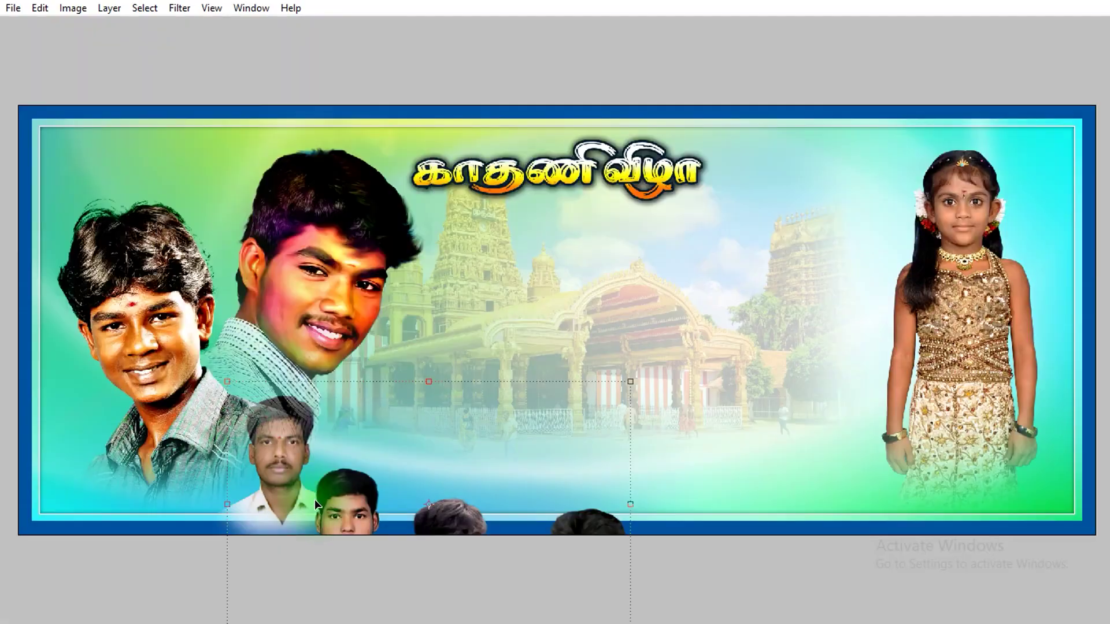
drag(331, 523, 539, 438)
drag(532, 479, 545, 388)
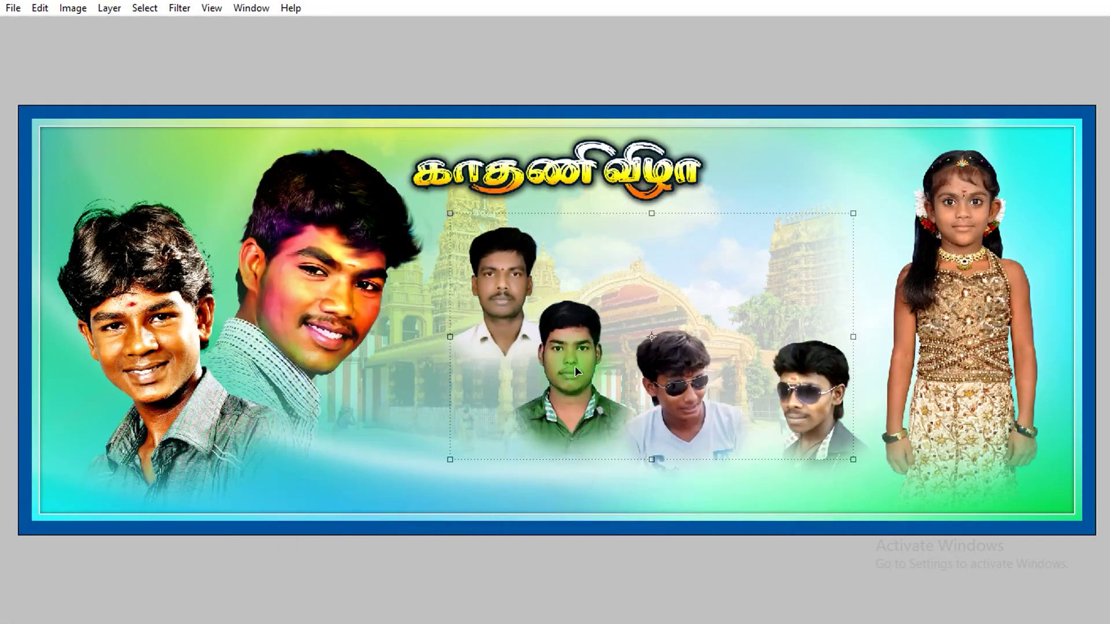
Step: Arrange the four small portraits individually into an evenly spaced row along the lower middle of the banner
right_click(498, 291)
click(501, 297)
drag(497, 290, 404, 403)
click(603, 422)
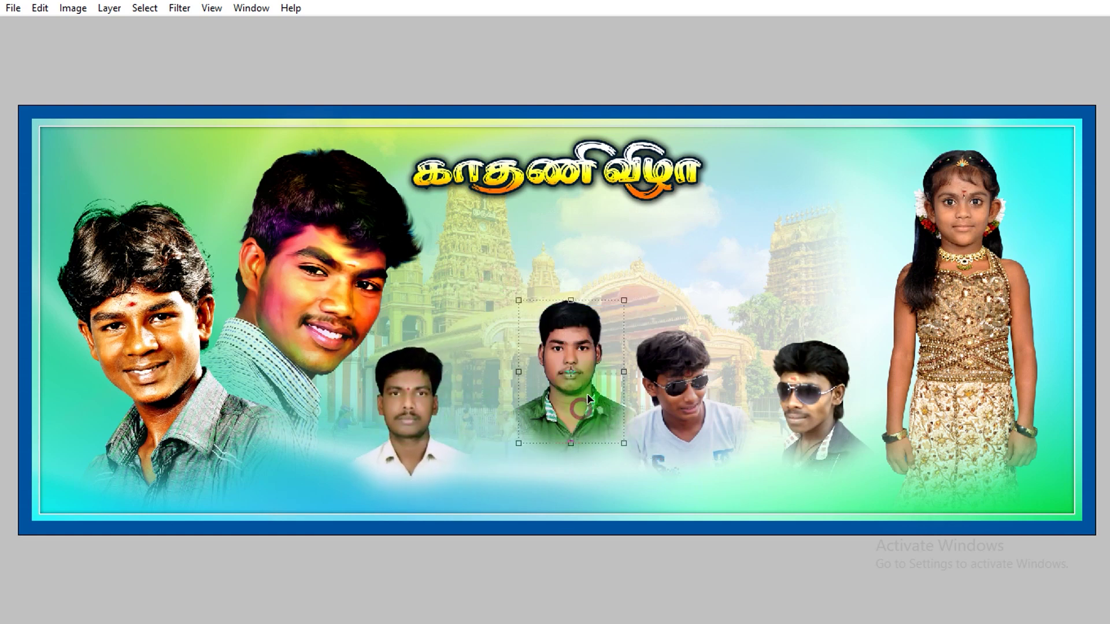
drag(587, 394, 550, 438)
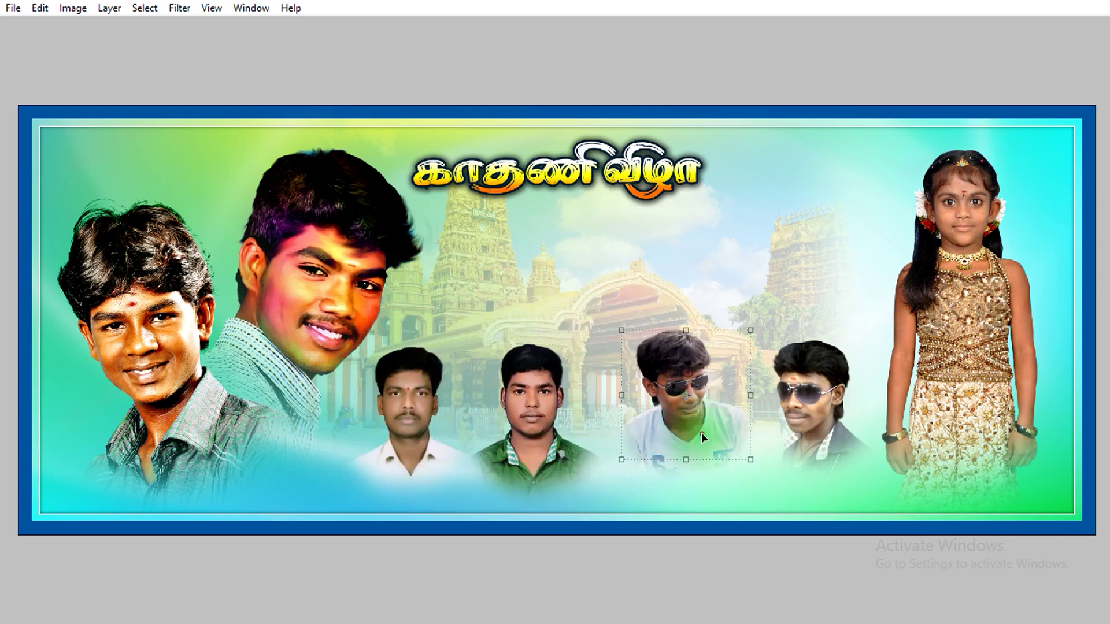
drag(703, 437, 680, 448)
drag(831, 431, 807, 451)
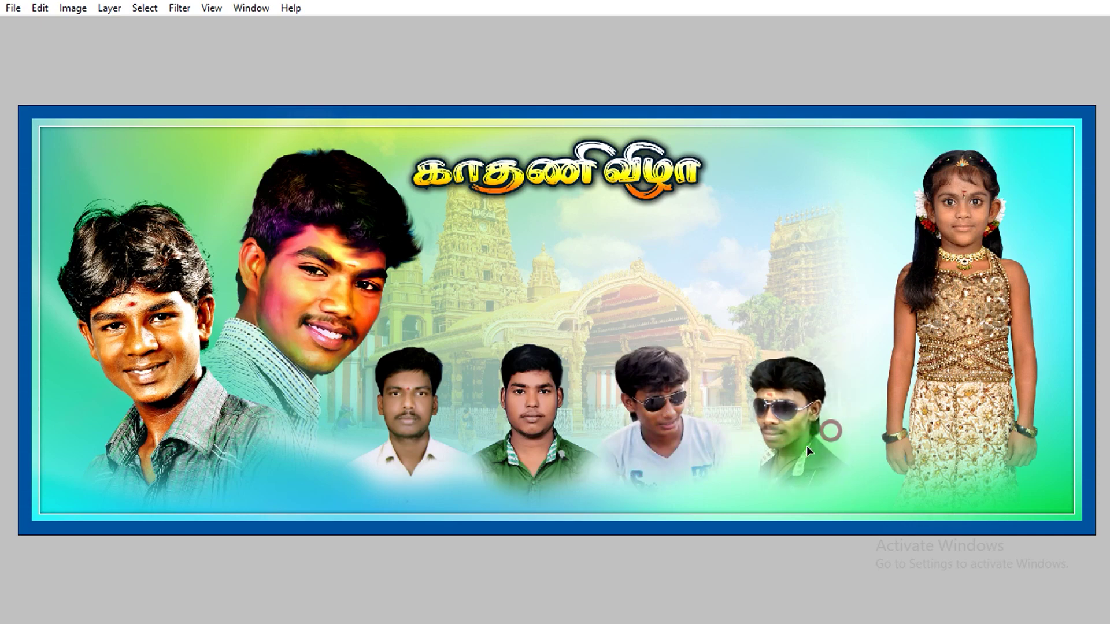
Step: Link the four small portraits and align their top edges
shift+click(647, 426)
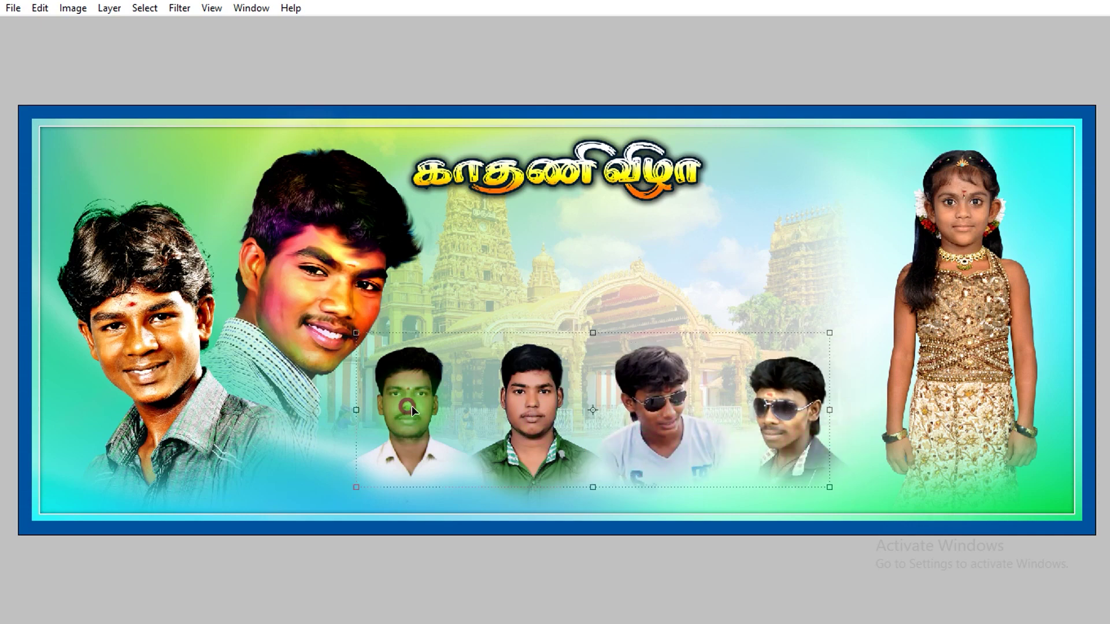
key(Tab)
click(245, 31)
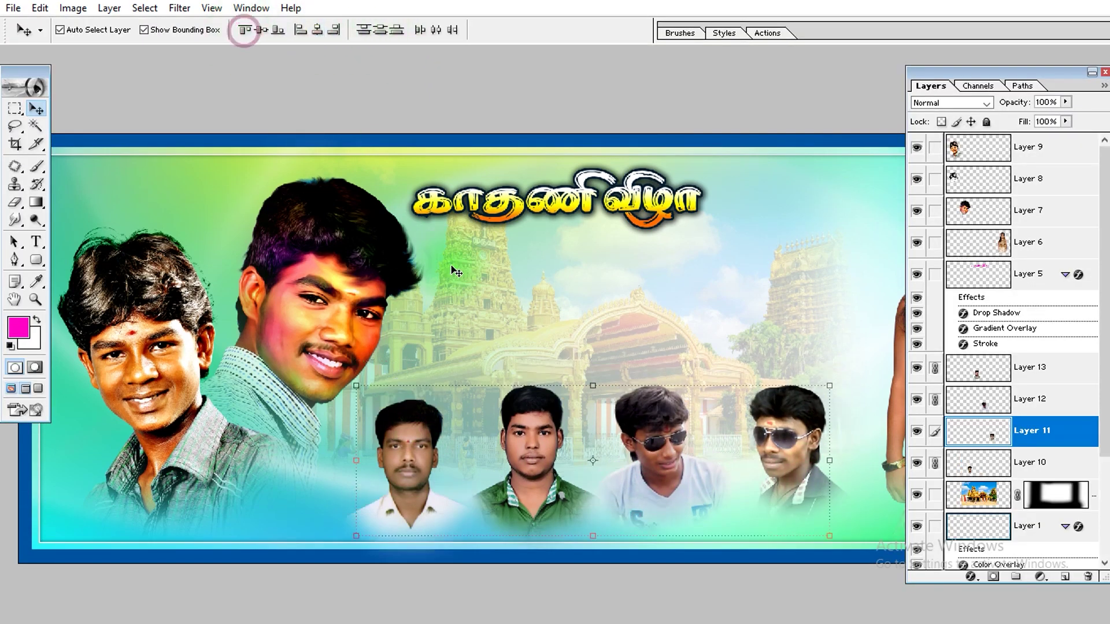
key(Tab)
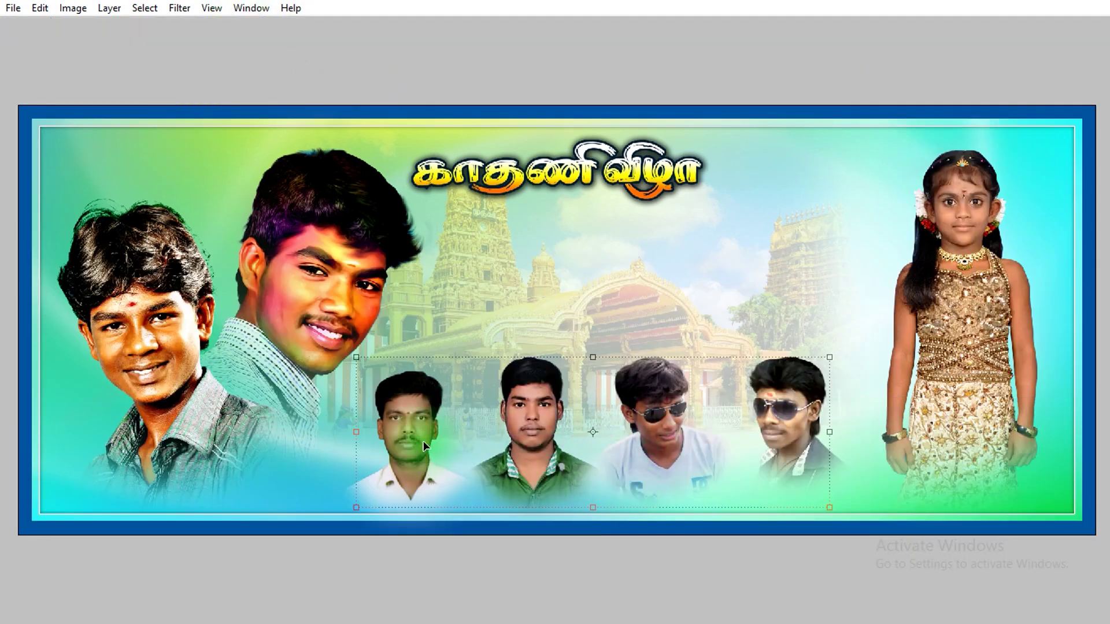
Step: Enlarge the first small portrait slightly and nudge it left, then shift the whole portrait row slightly right
click(403, 405)
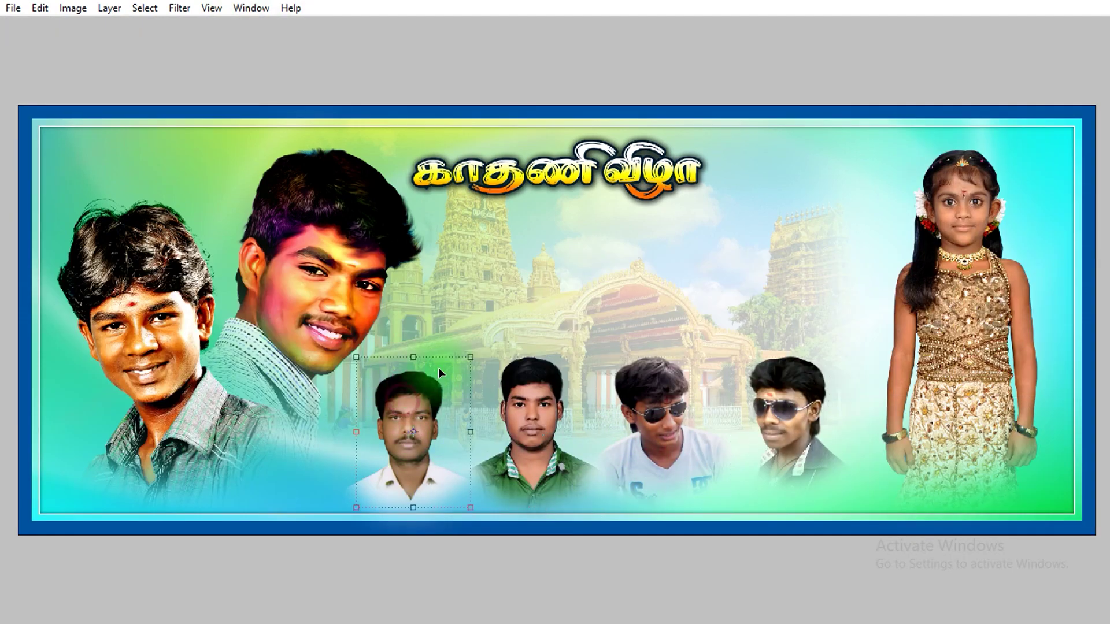
key(ctrl+t)
drag(466, 354, 474, 343)
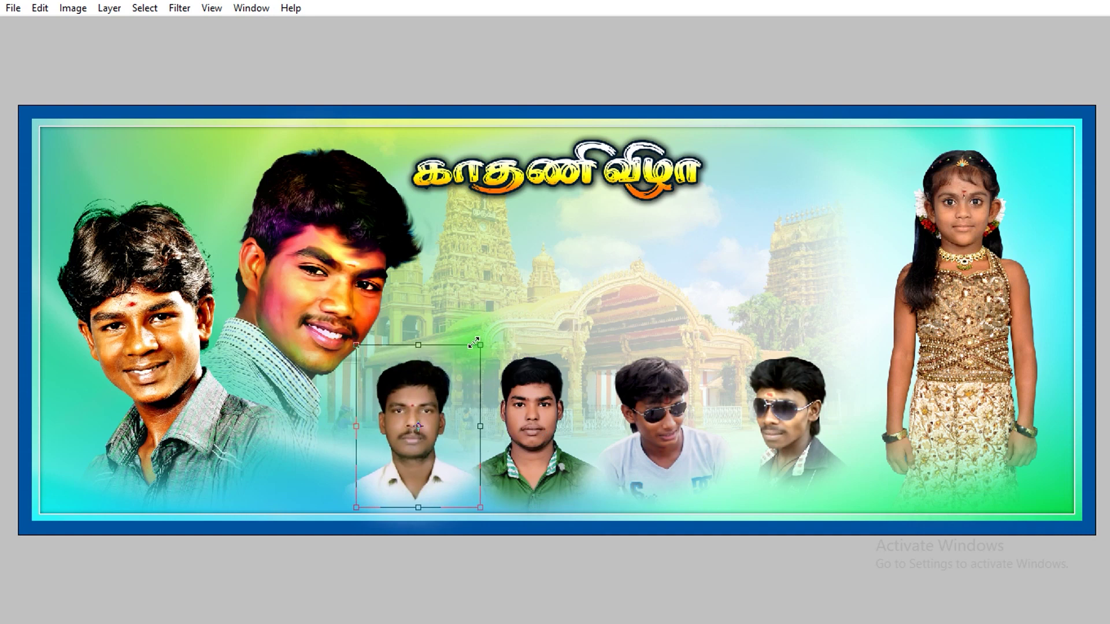
key(Left)
key(Left)
key(Left)
key(Left)
key(Left)
key(Left)
key(Left)
key(Left)
key(Left)
key(Return)
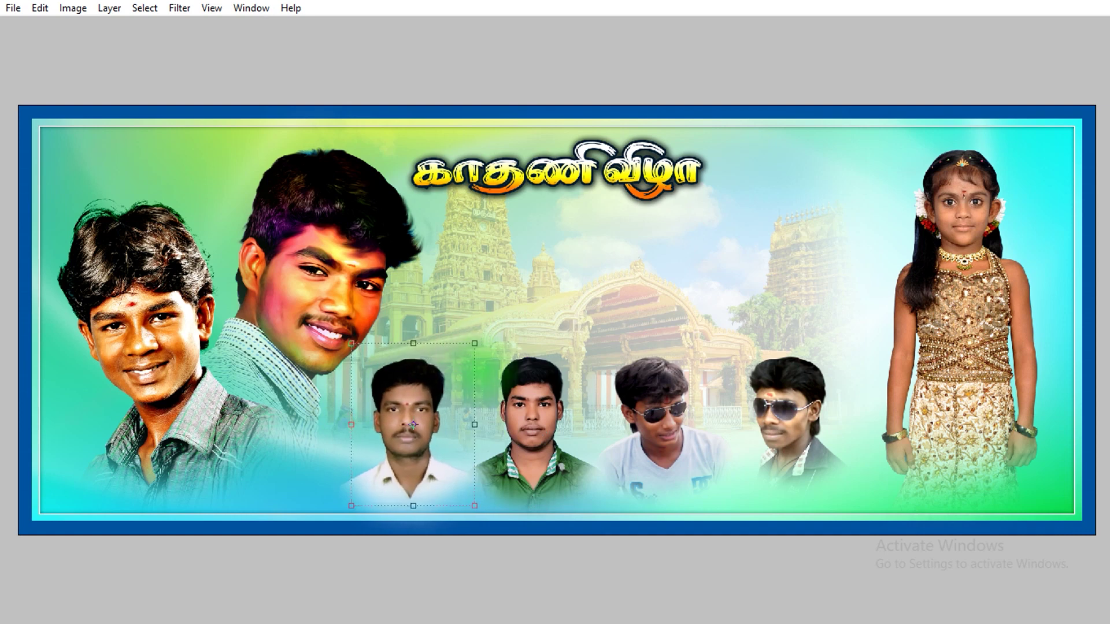
shift+click(660, 448)
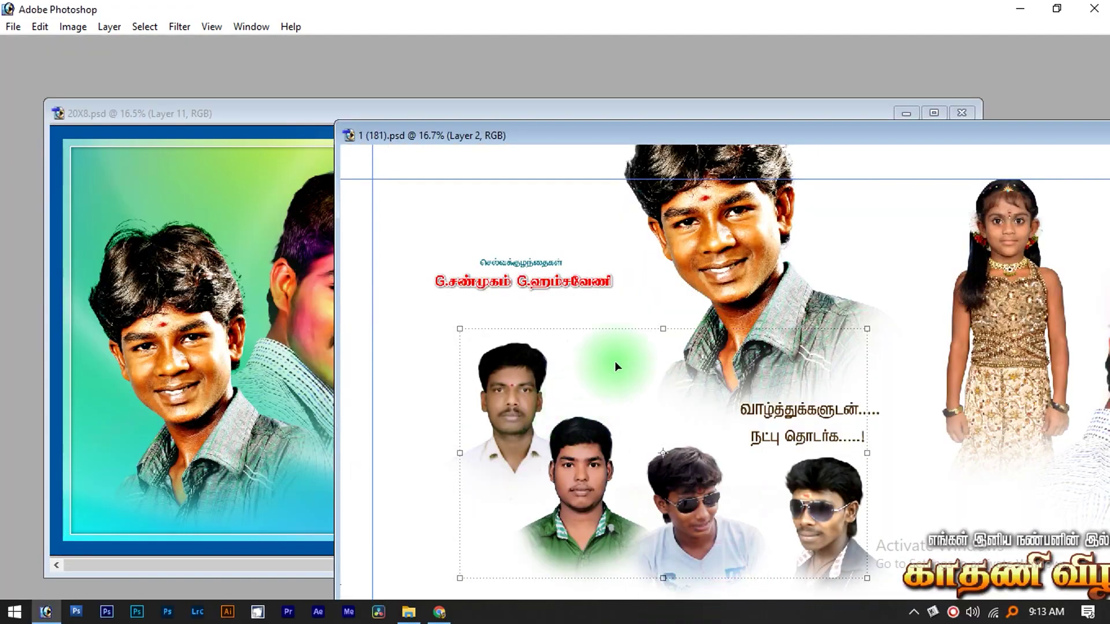
Step: Copy the red names text with its small heading from 1 (181).psd into 20X8 and place it below the காதணி விழா lettering
drag(567, 282, 300, 256)
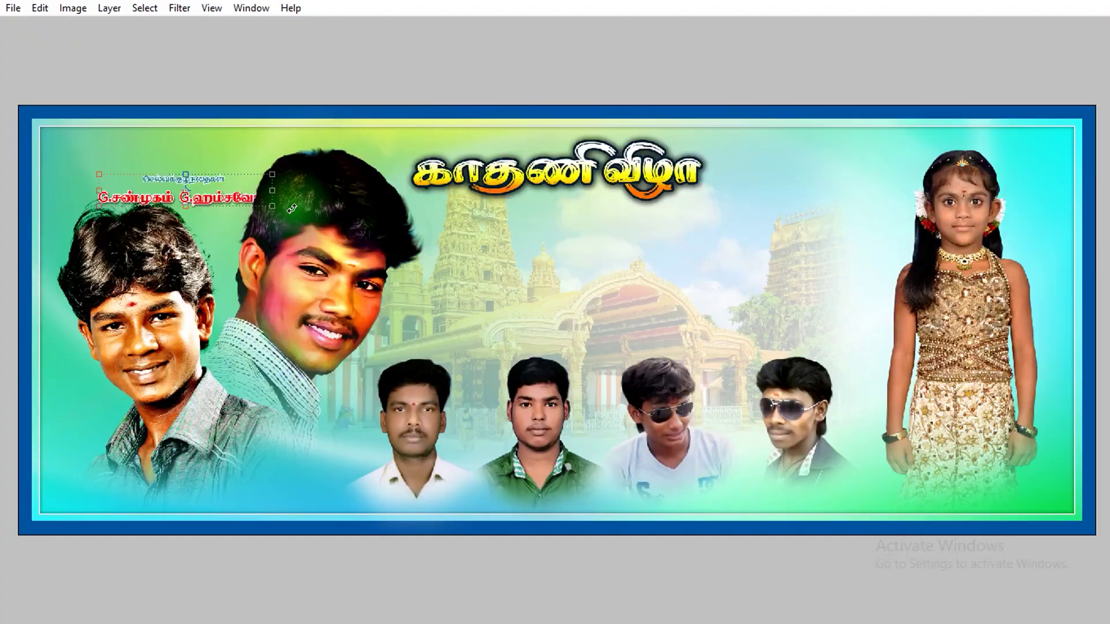
drag(217, 196, 574, 230)
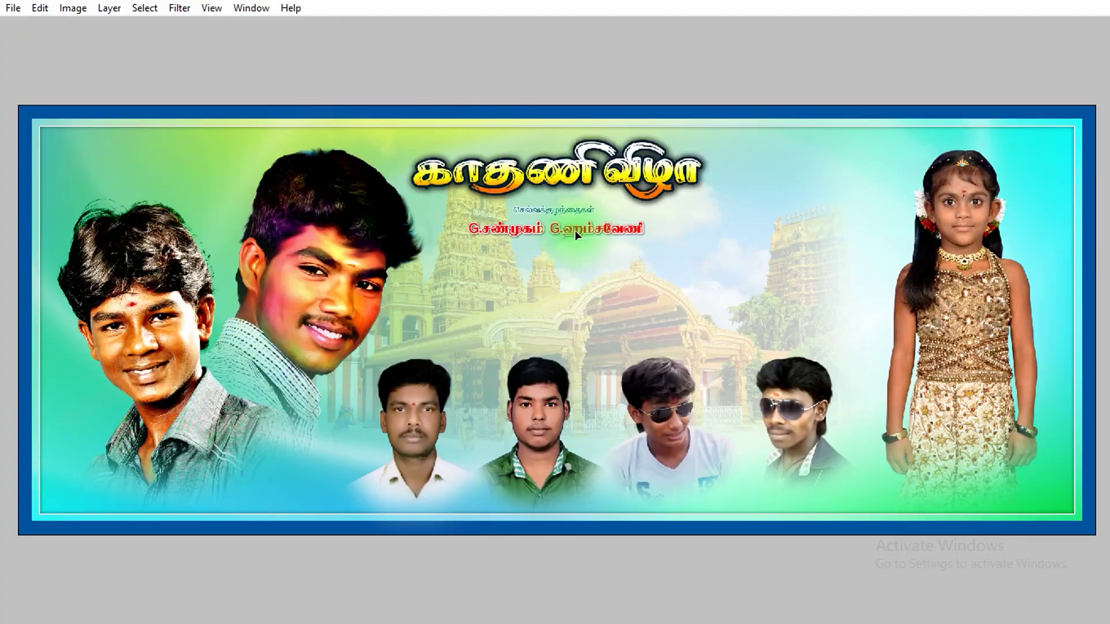
scroll(570, 231, up, 5)
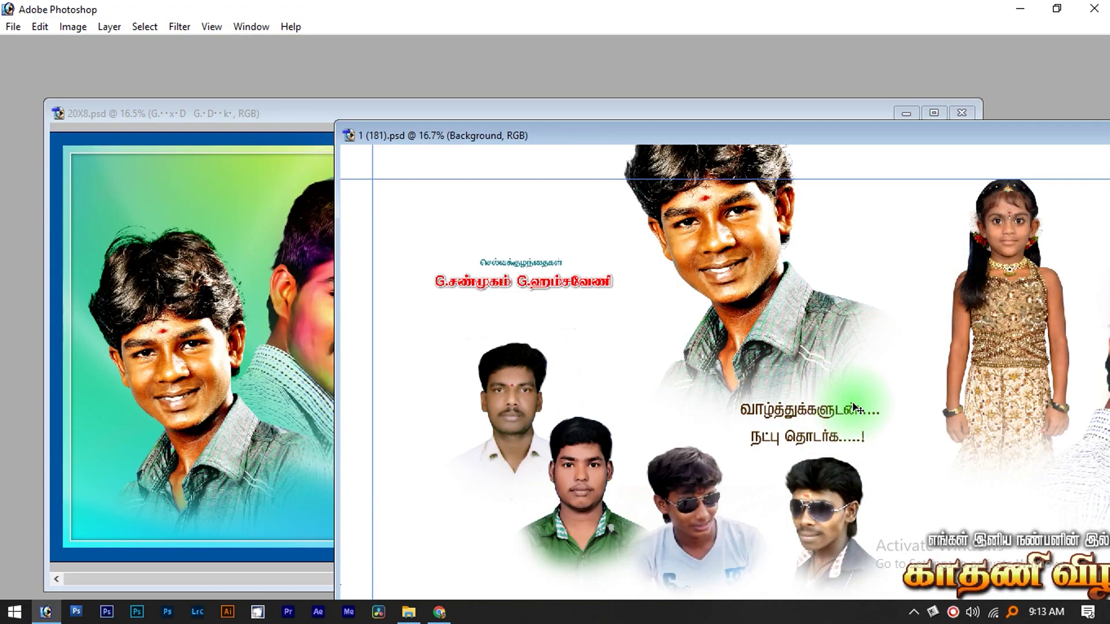
Step: Copy the எங்கள் இனிய நண்பனின் இல்ல line from 1 (181).psd above the main lettering, shifting the lettering and names text right to line up
drag(997, 582, 642, 355)
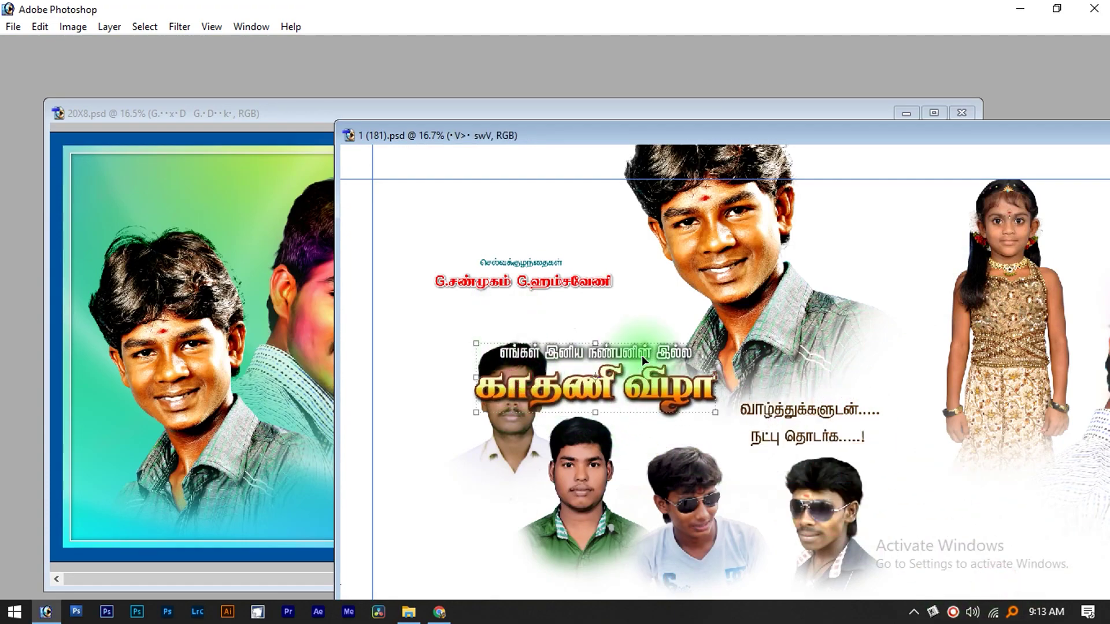
click(641, 354)
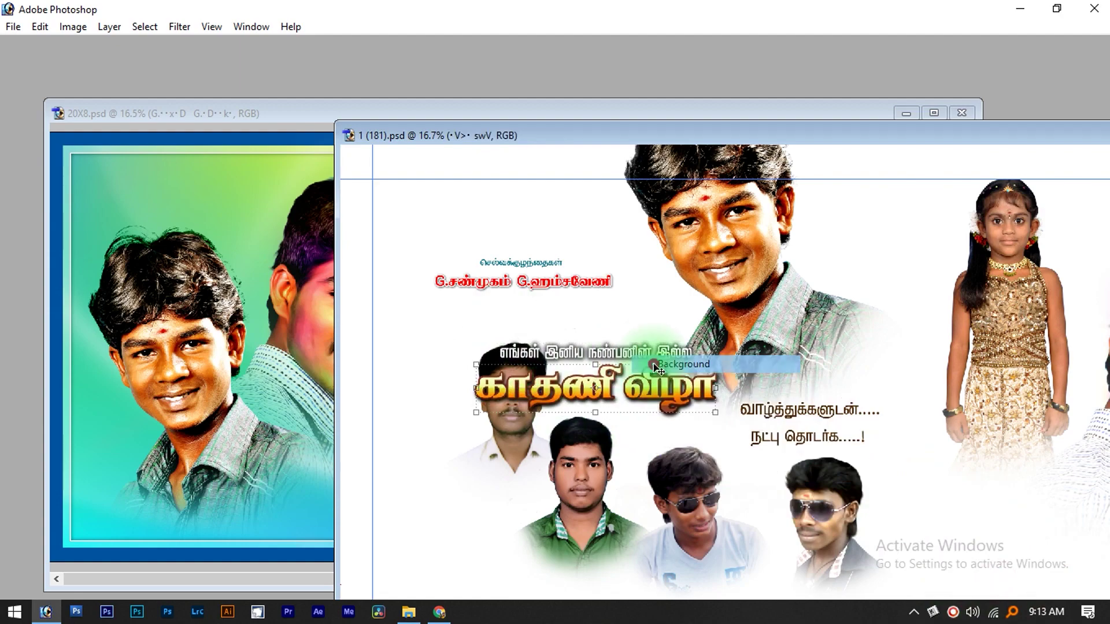
drag(629, 350, 594, 137)
key(f)
drag(590, 181, 655, 183)
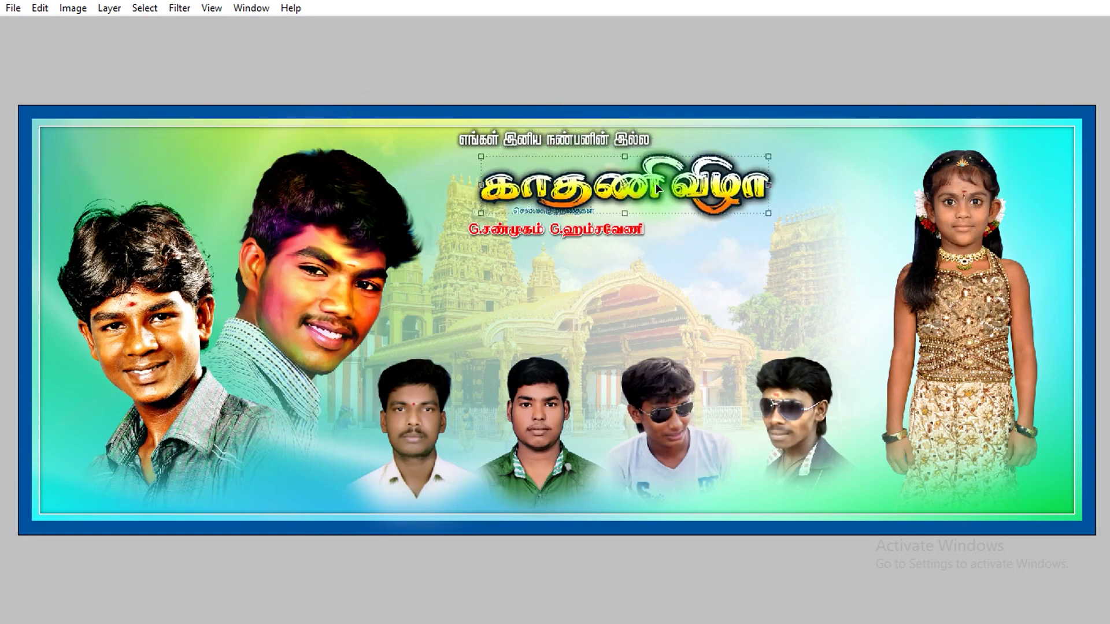
click(575, 237)
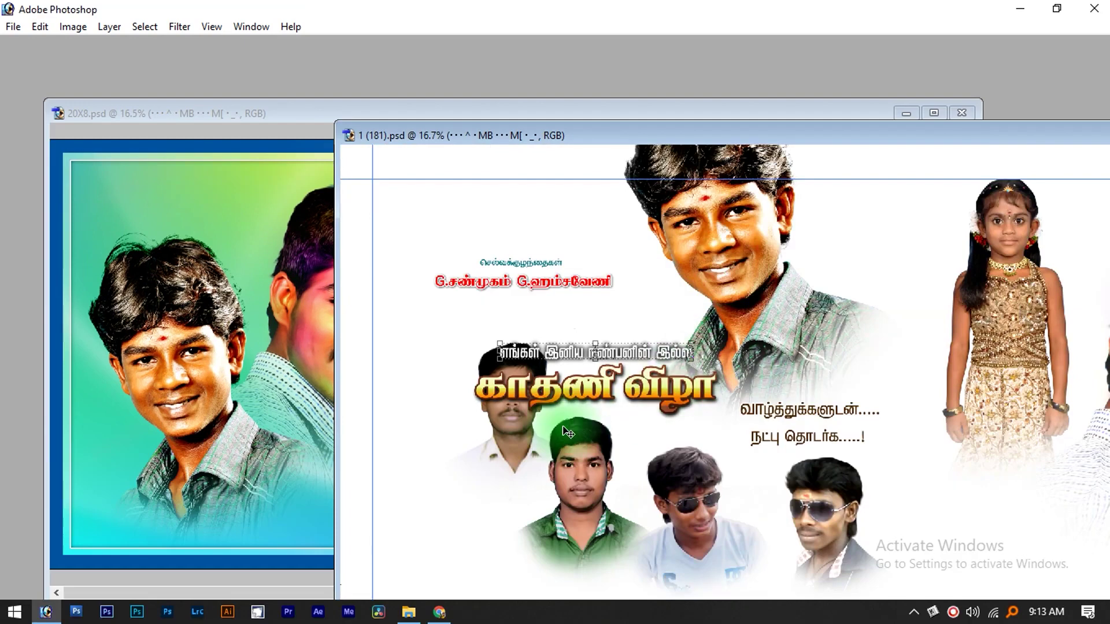
Step: Copy the வாழ்த்துக்களுடன்..... நட்பு தொடர்க.....! text into 20X8, accept the missing-font substitution for all, and place it below the names text
drag(578, 391, 601, 430)
click(790, 433)
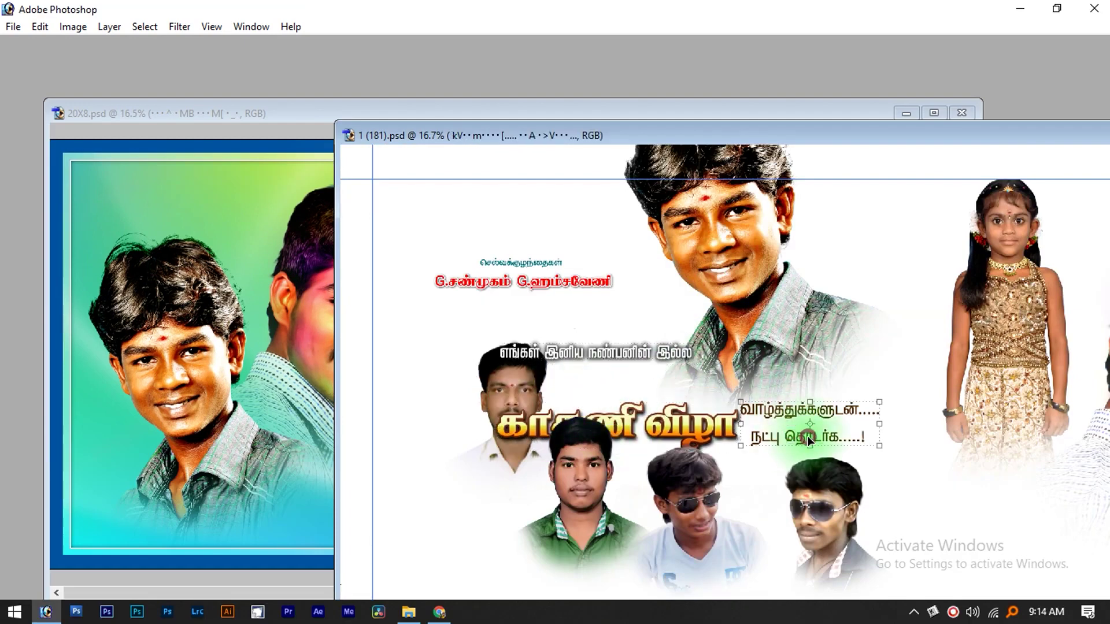
drag(812, 441, 321, 261)
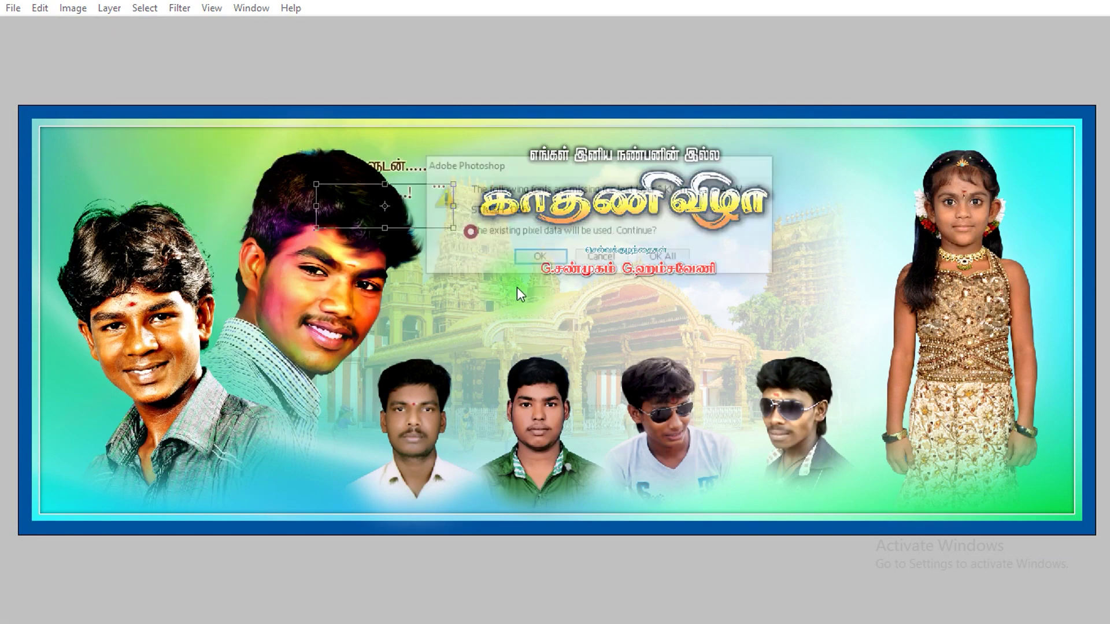
click(659, 258)
drag(423, 203, 660, 312)
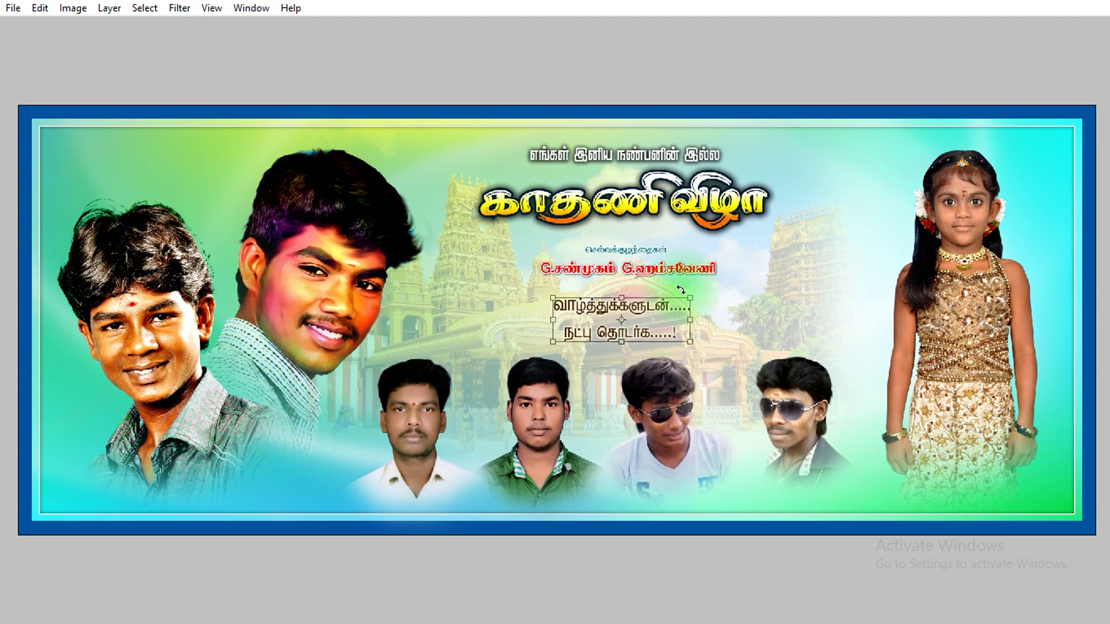
Step: Move the girl photo closer to the right border and lasso around her head and upper body
click(621, 584)
key(Tab)
key(Tab)
drag(979, 348, 999, 380)
click(820, 305)
key(l)
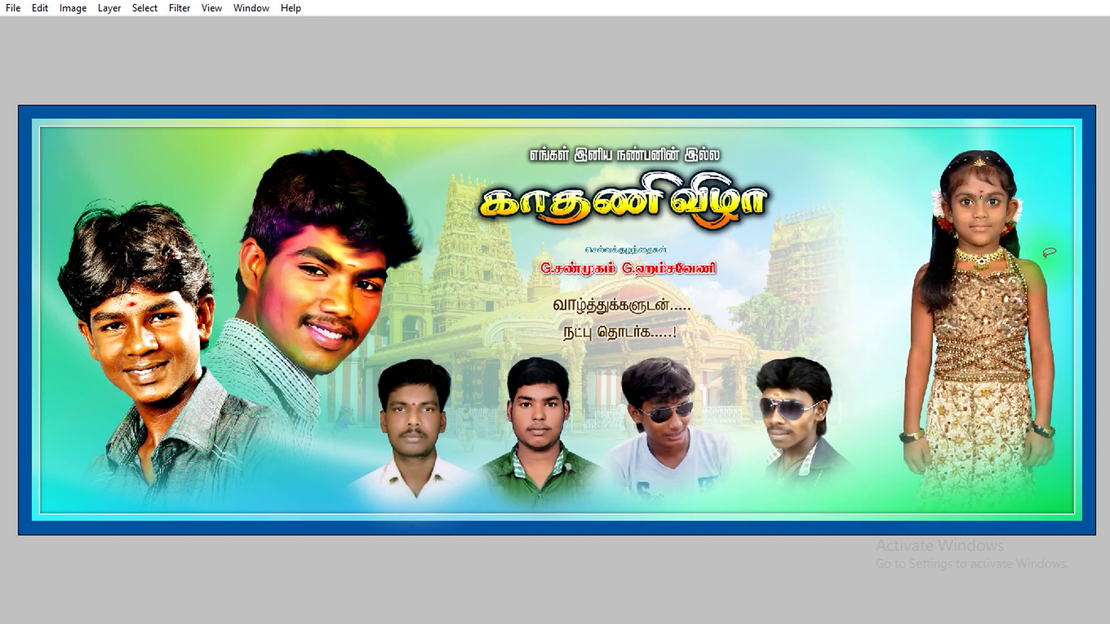
mouse_move(1058, 347)
mouse_down()
mouse_move(884, 124)
mouse_move(1045, 345)
mouse_move(1033, 363)
mouse_up()
key(ctrl+j)
drag(982, 287, 905, 303)
key(ctrl+alt+z)
key(ctrl+alt+z)
Step: Duplicate the lassoed upper body from Layer 6 to a new layer, enlarge it and place it left of the full-length girl
right_click(1020, 299)
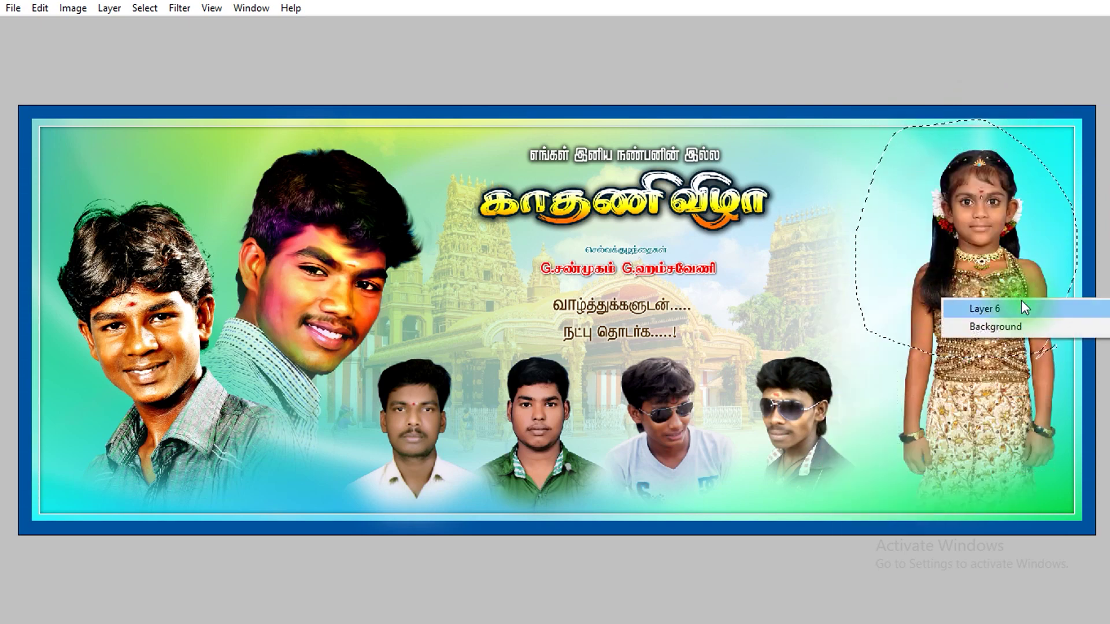
click(1021, 301)
key(ctrl+j)
drag(1002, 304, 877, 314)
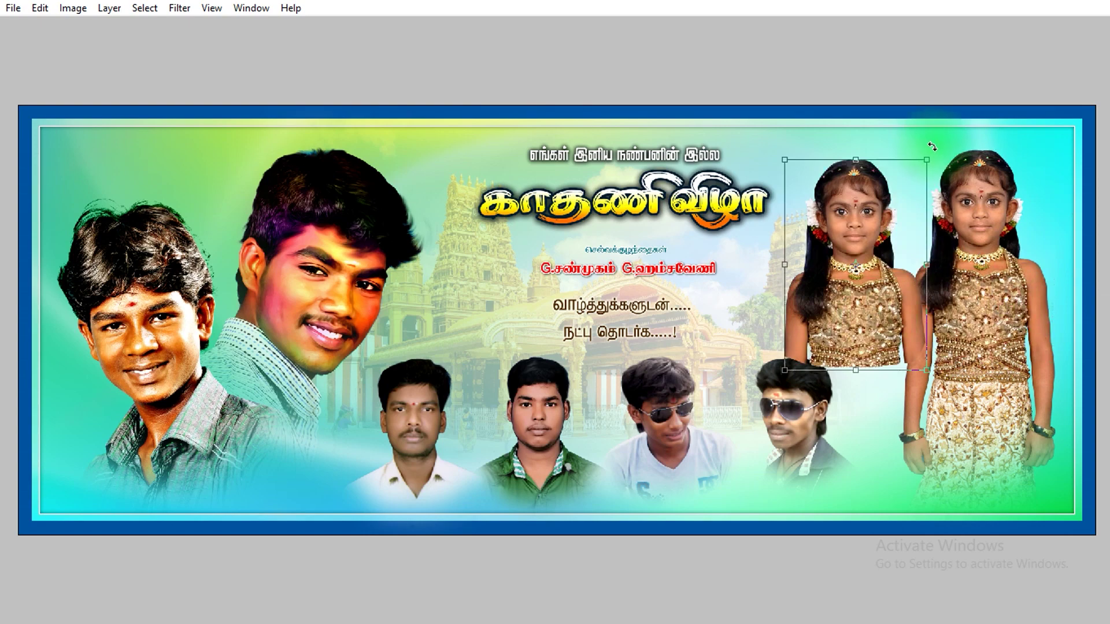
drag(926, 160, 969, 119)
drag(884, 278, 893, 302)
key(Return)
Step: Softly erase the lower edge of the enlarged girl copy with a larger brush so it blends into the background
key(bracketright)
mouse_move(726, 461)
mouse_down()
mouse_move(892, 457)
mouse_move(999, 400)
mouse_move(661, 462)
mouse_up()
click(661, 466)
key(v)
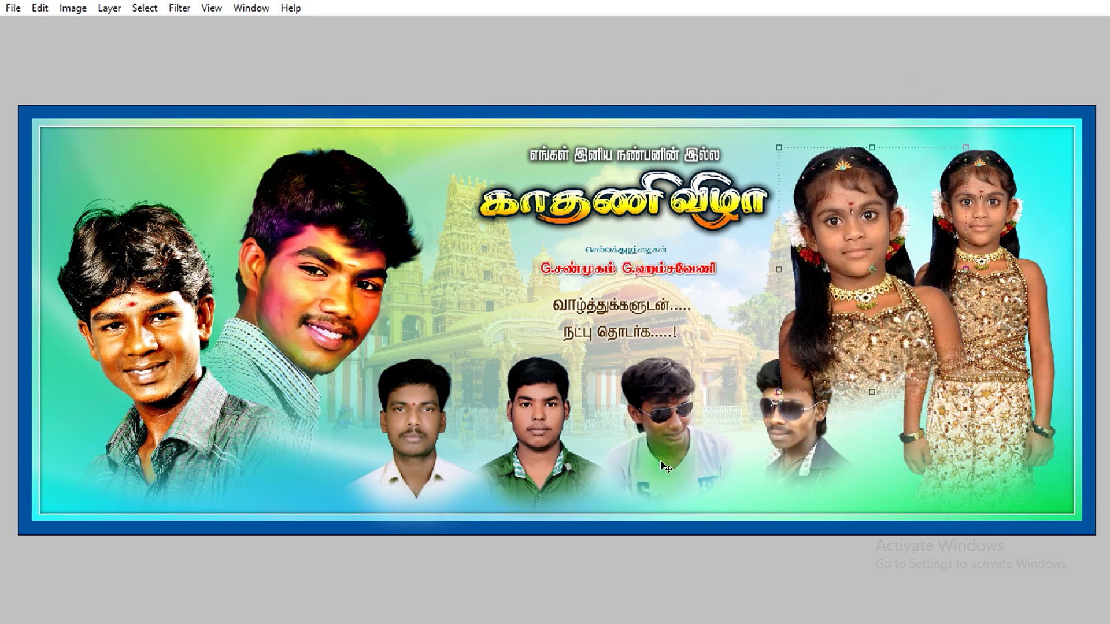
Step: Send the enlarged girl copy behind the full-length girl, scale it down slightly and move it up toward the upper border
key(ctrl+bracketleft)
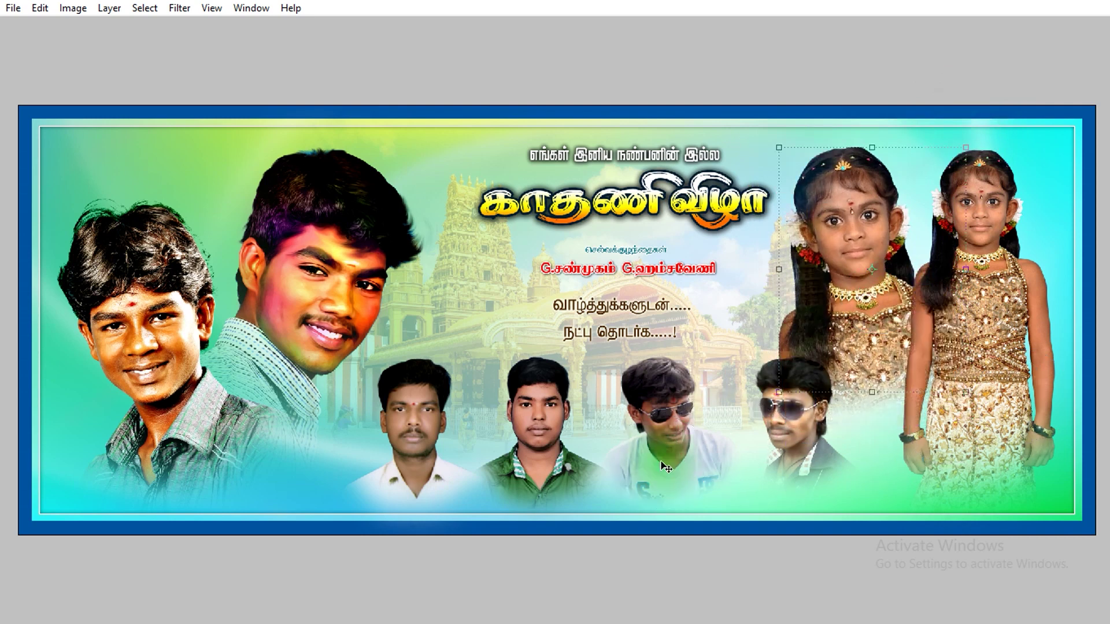
key(ctrl+bracketright)
key(ctrl+bracketright)
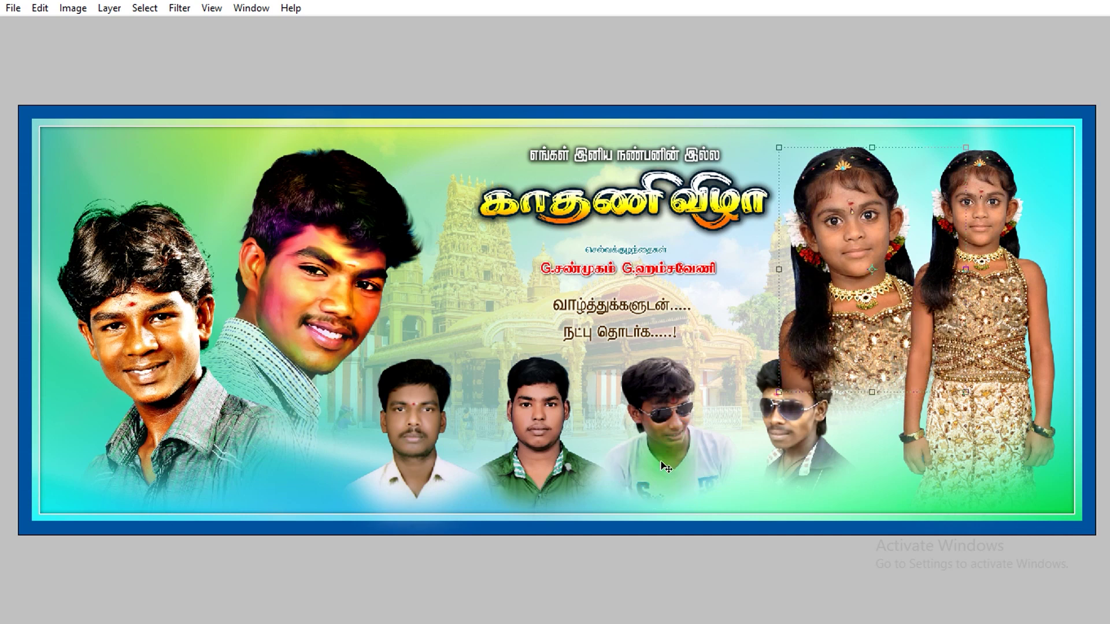
drag(965, 148, 955, 162)
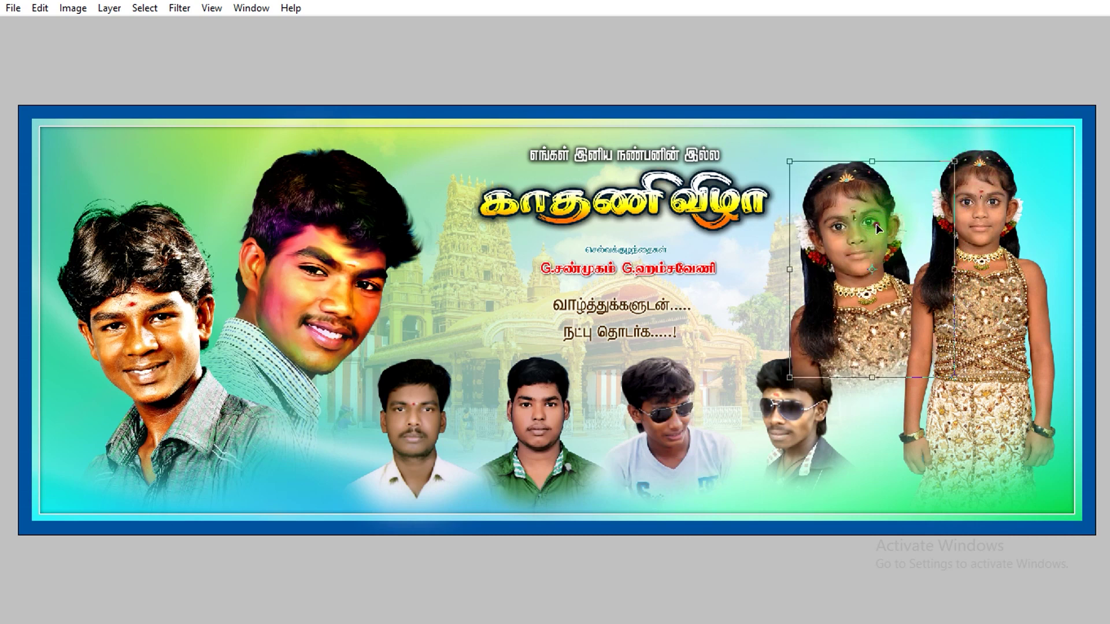
drag(869, 241, 878, 204)
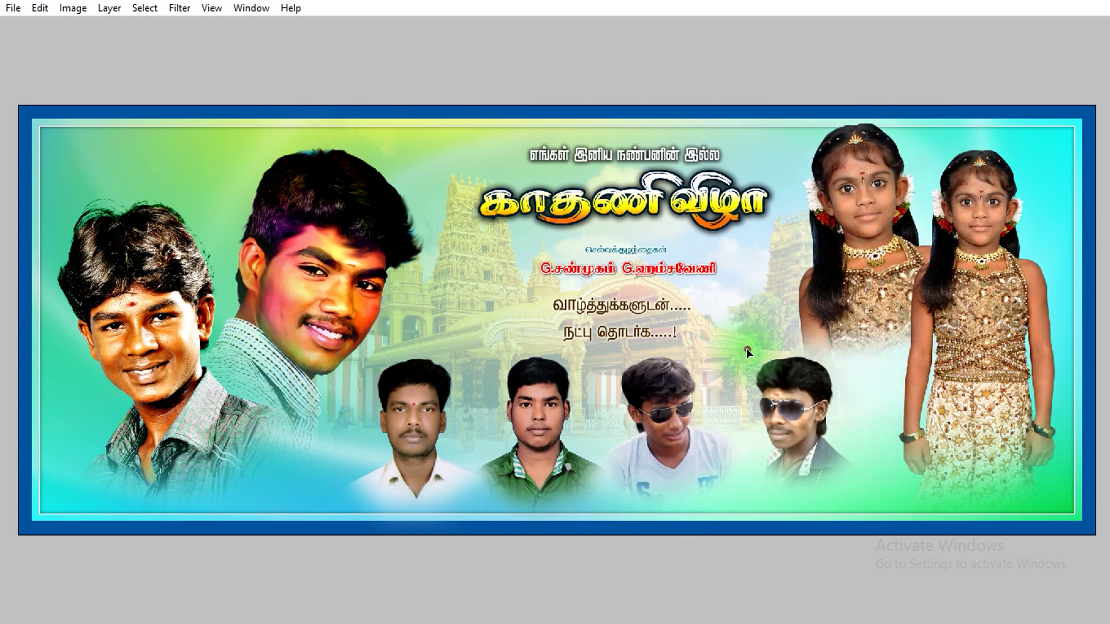
Step: Shift the temple slightly to the left and softly erase its right side beside the girl copy
drag(747, 347, 724, 345)
key(e)
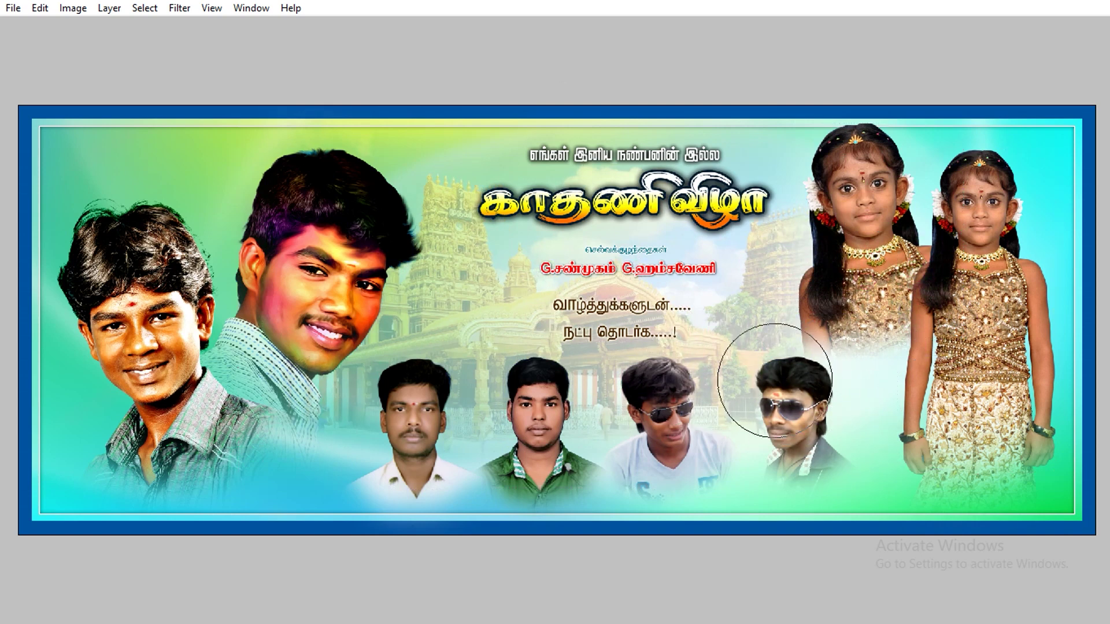
drag(750, 396, 867, 324)
Step: Resize the girl copy with Free Transform and reposition it just left of the full-length girl
key(v)
drag(848, 259, 842, 290)
key(ctrl+t)
mouse_move(946, 159)
mouse_down()
mouse_move(959, 143)
mouse_move(947, 168)
mouse_move(958, 163)
mouse_up()
drag(869, 294, 872, 282)
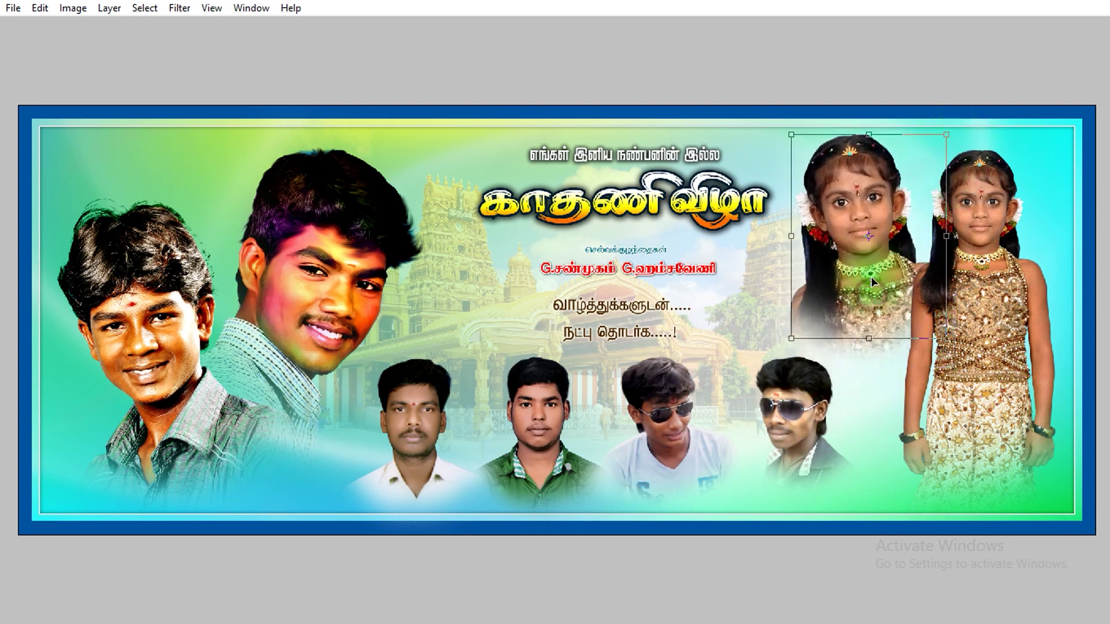
Step: Set the girl copy's blending mode to Luminosity and opacity to 50%, and nudge it slightly down
key(shift+alt+y)
key(5)
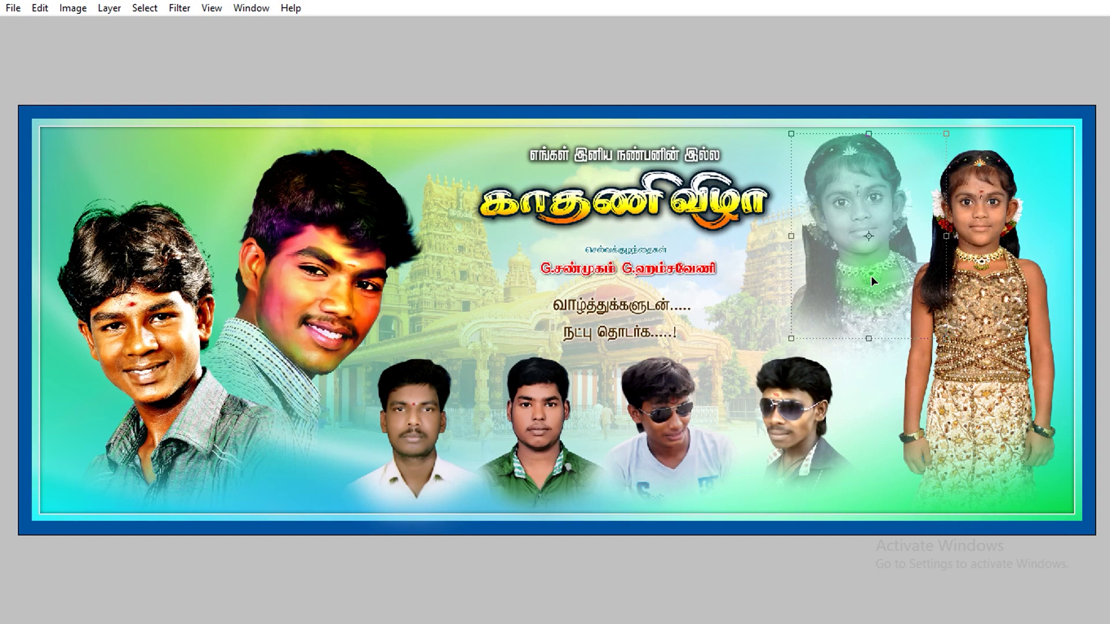
drag(862, 304, 859, 314)
key(Tab)
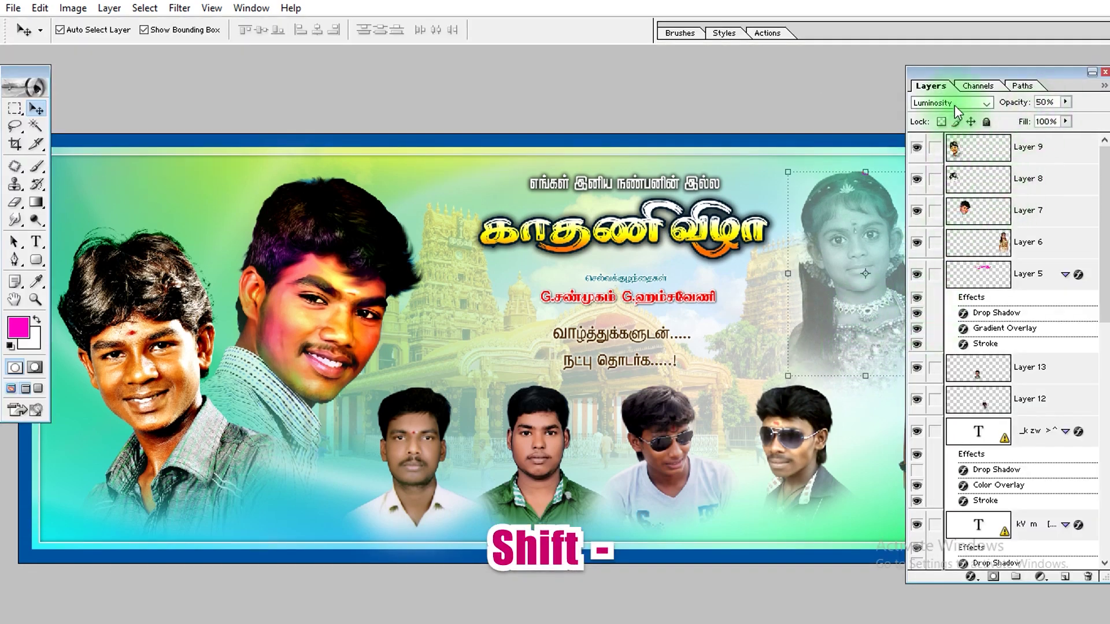
key(Tab)
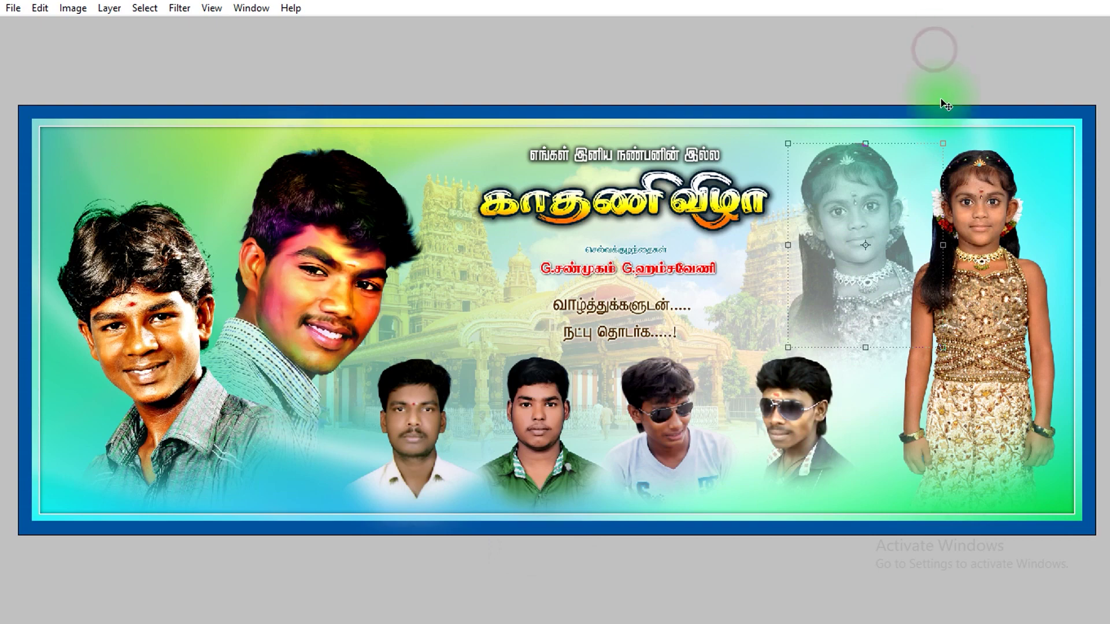
Step: Save a JPEG copy of the banner as 20X8 in the Editing folder at quality 12
key(ctrl+minus)
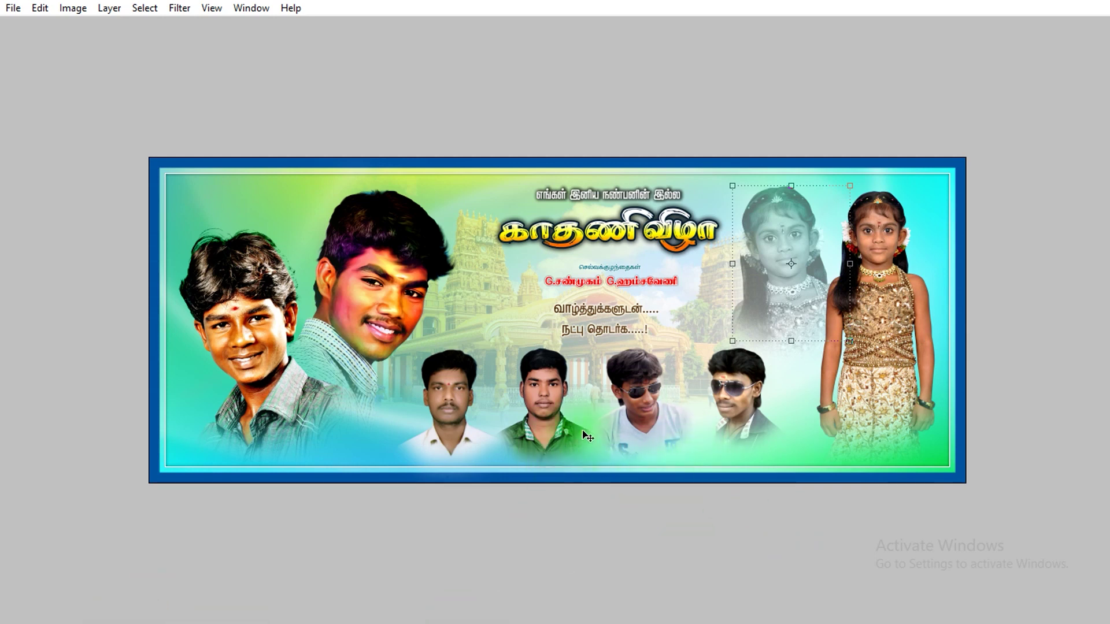
key(ctrl+shift+s)
key(Tab)
key(j)
click(269, 380)
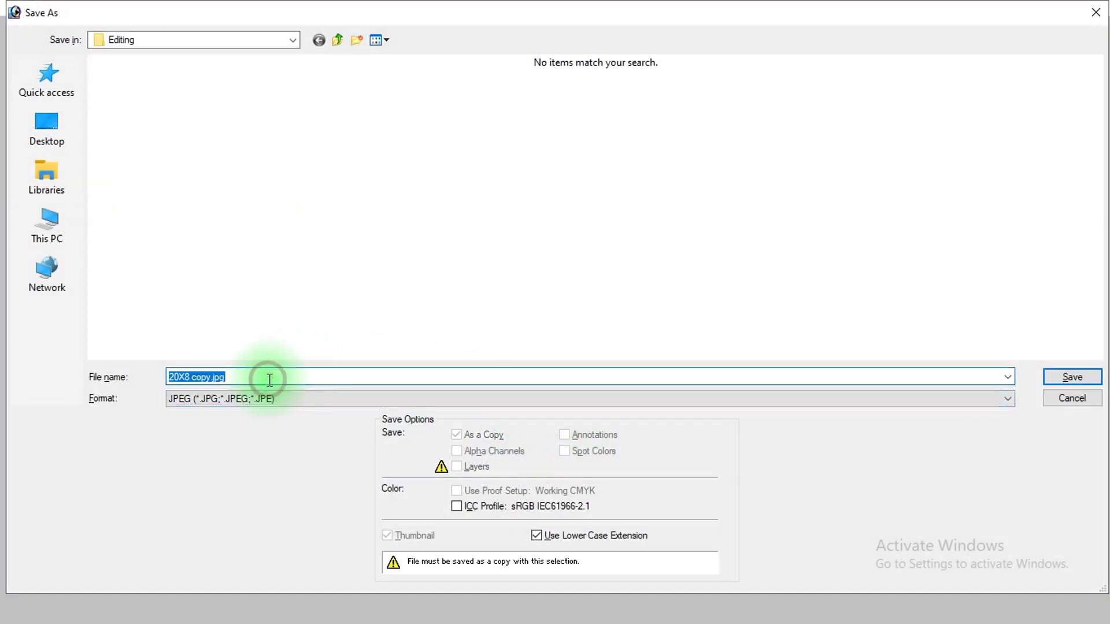
text(20X80)
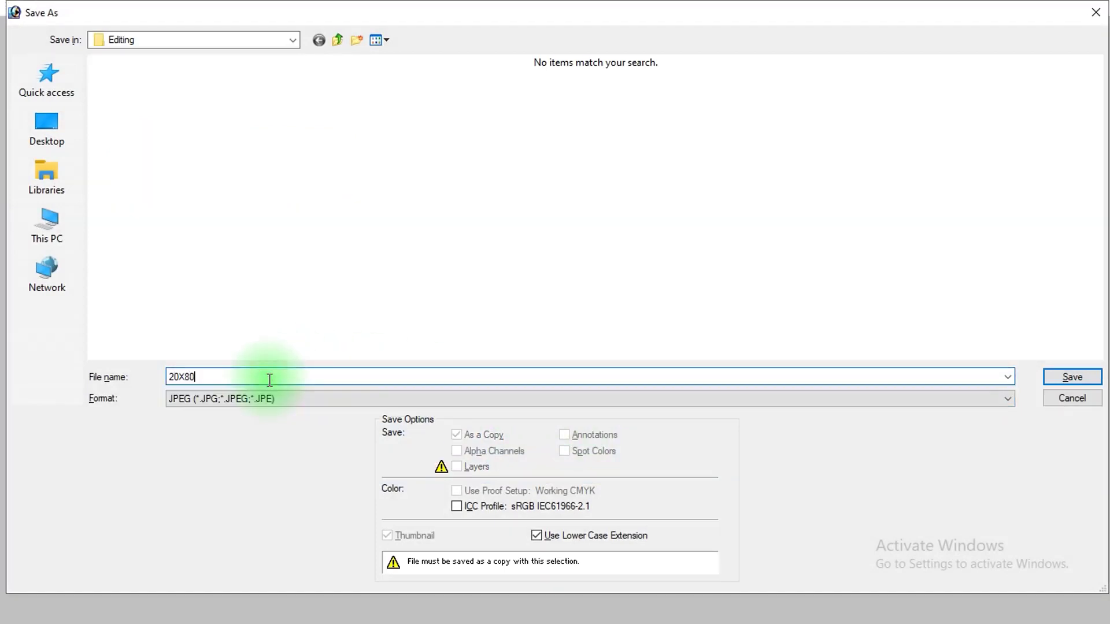
key(BackSpace)
key(Return)
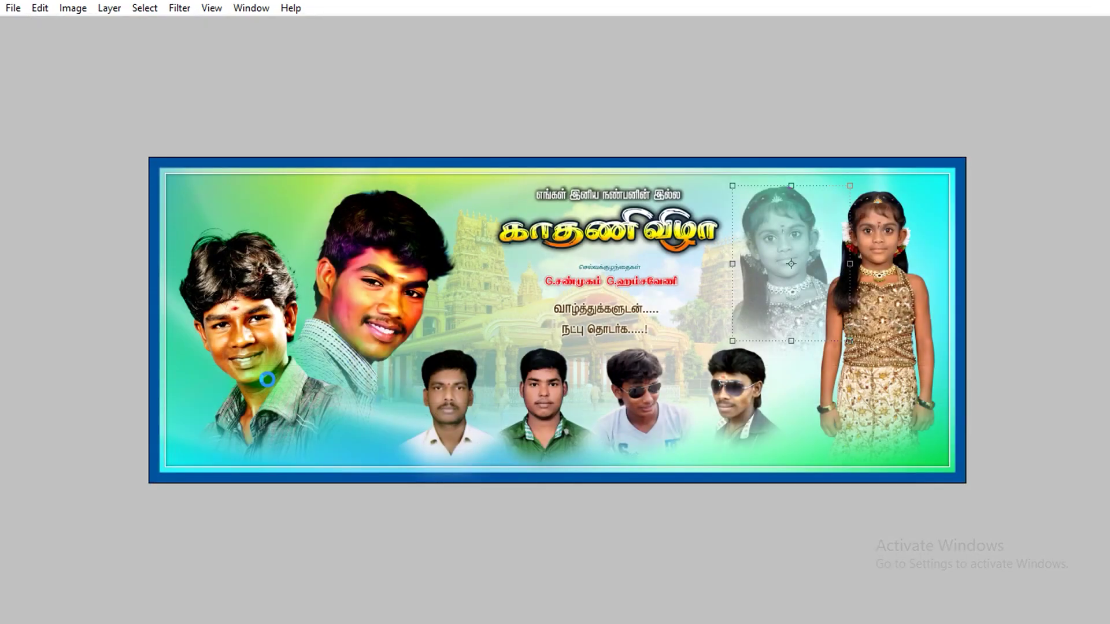
text(12)
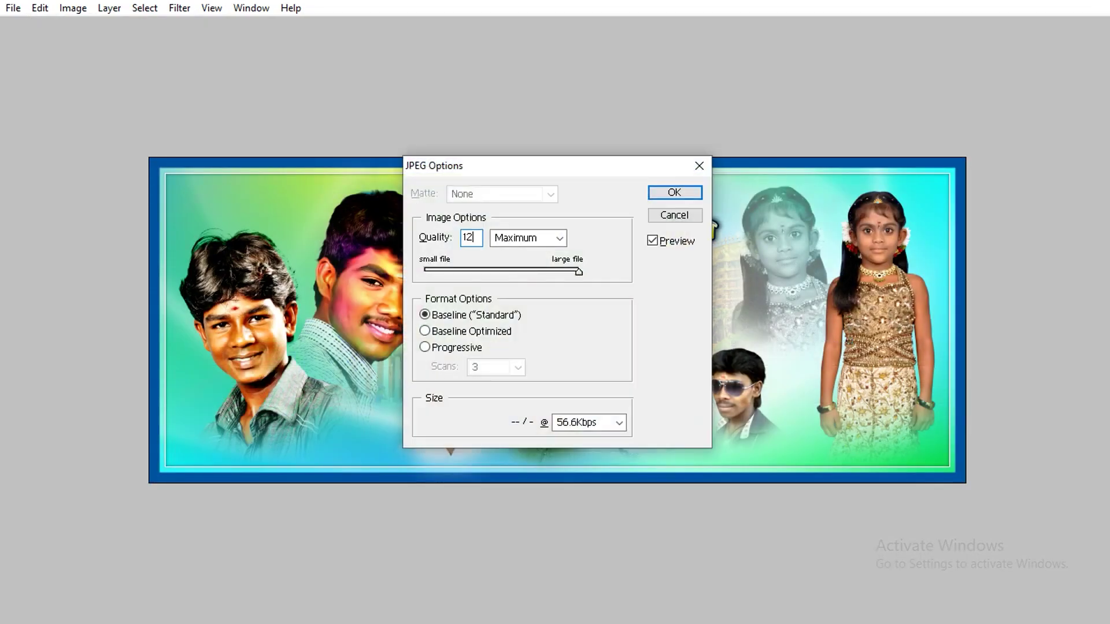
key(Return)
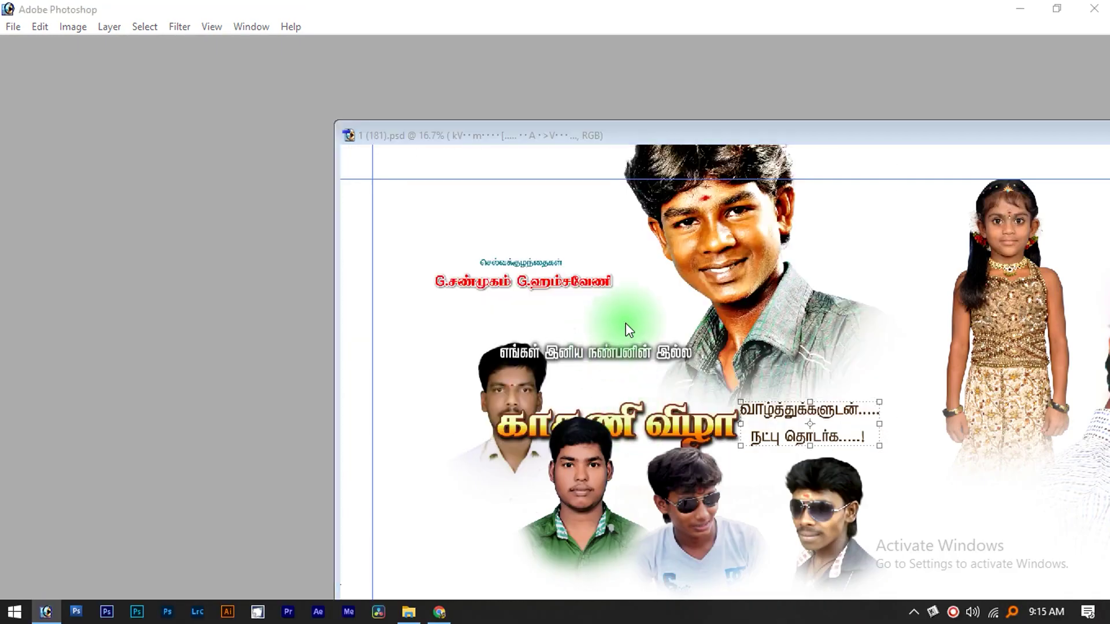
Step: Close 1 (181).psd without saving and open the exported 20X8 JPEG in full screen mode
key(ctrl+w)
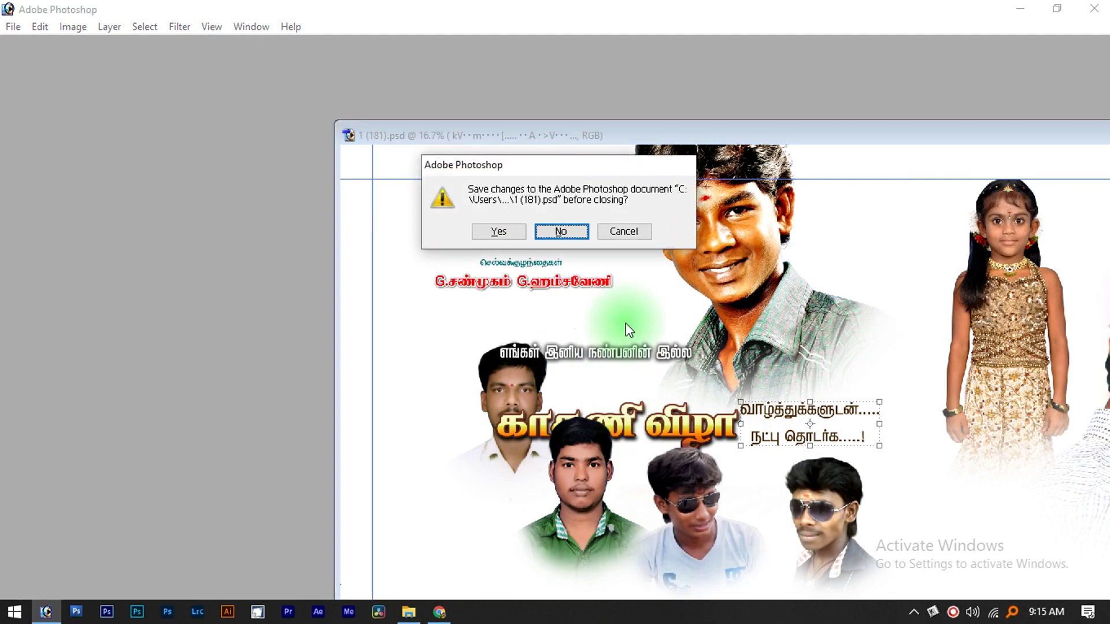
key(n)
key(ctrl+o)
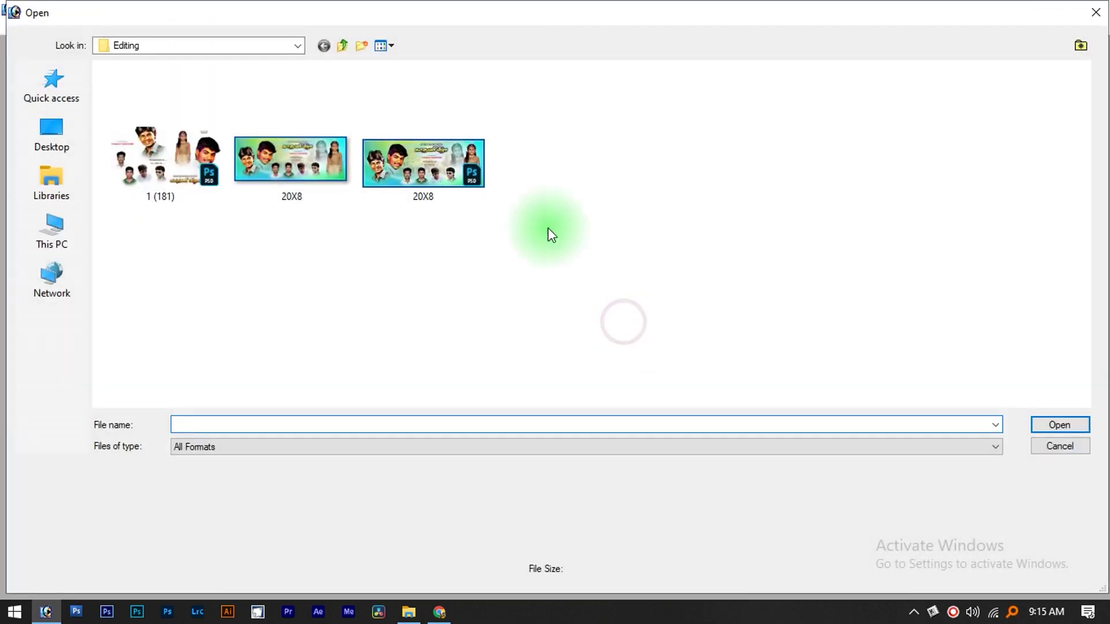
double_click(297, 175)
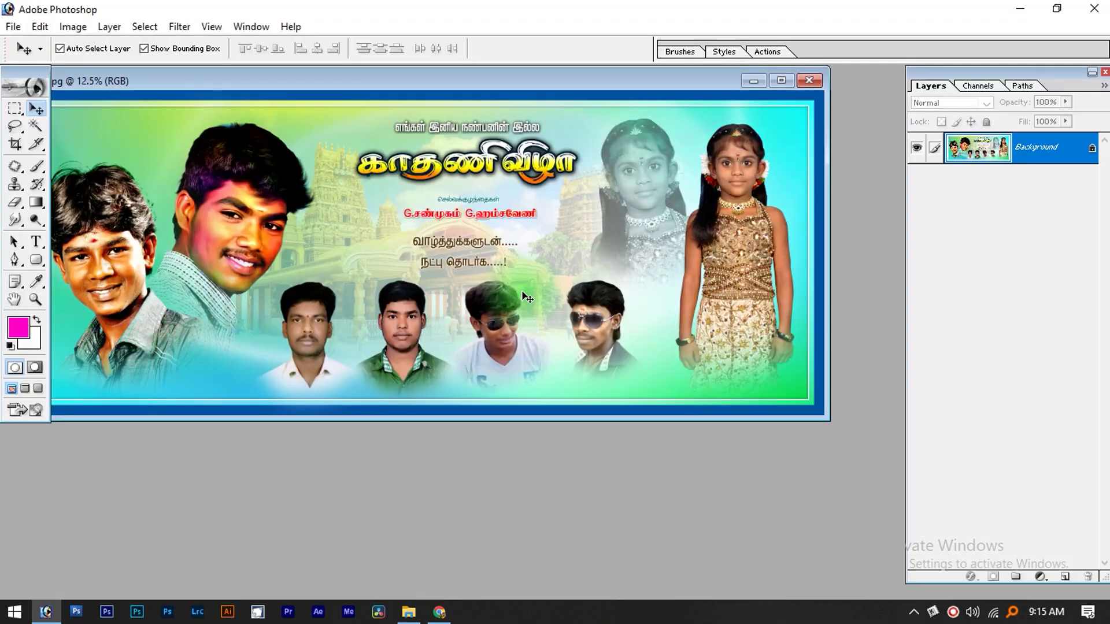
key(f)
key(f)
key(Tab)
key(z)
drag(117, 48, 1109, 563)
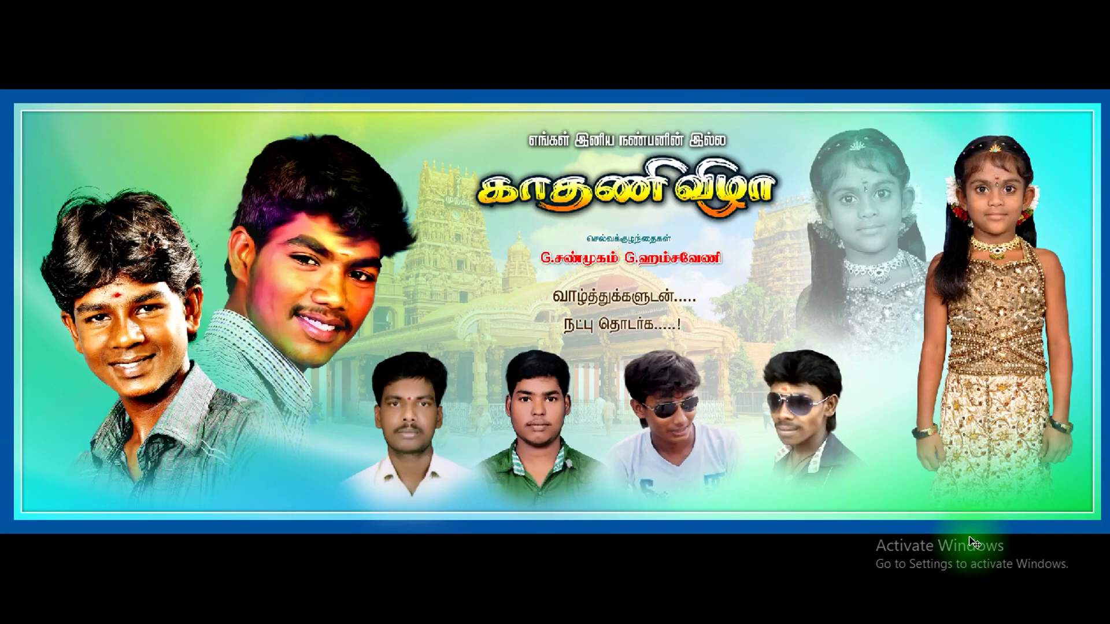
Step: Brighten the flattened banner with Curves, mapping input 118 to output 132, and compare it with the unadjusted version
key(ctrl+m)
drag(850, 274, 838, 272)
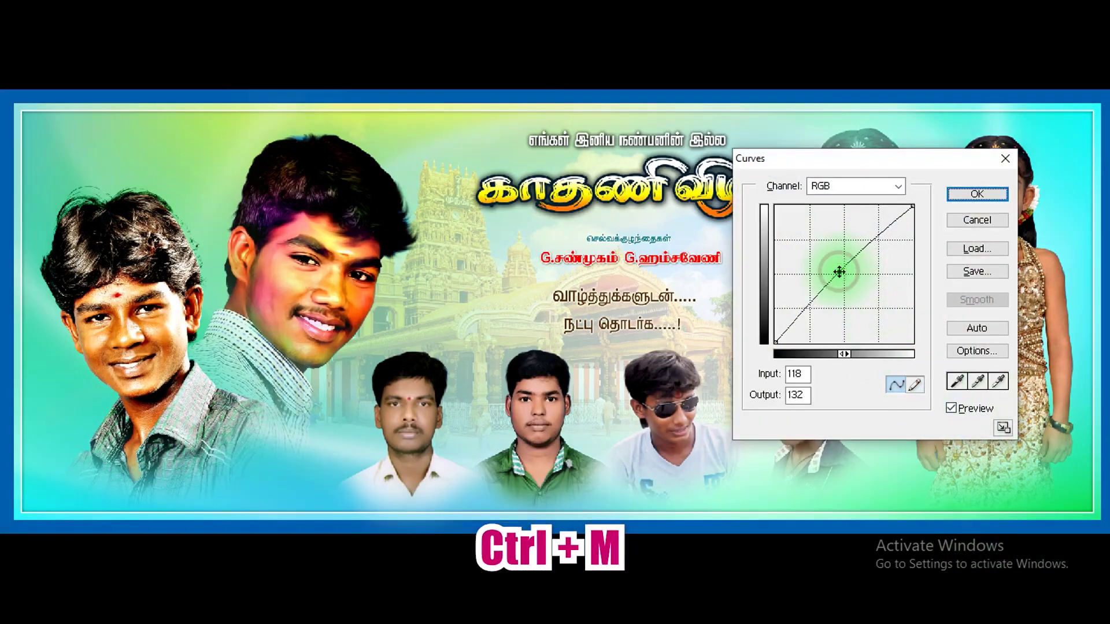
key(Return)
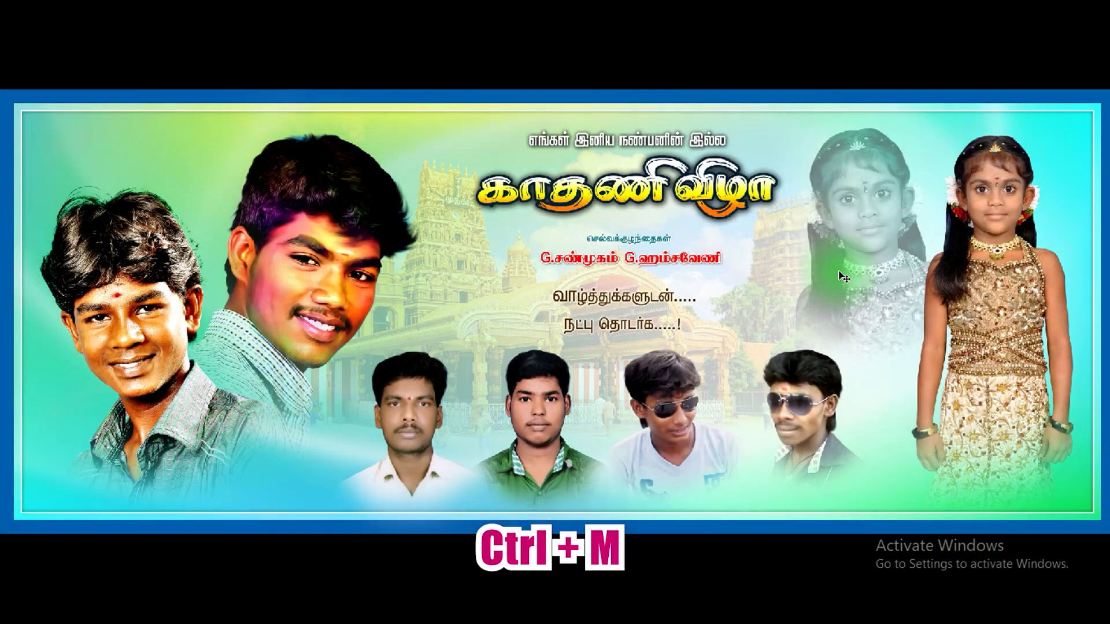
key(ctrl+z)
key(ctrl+z)
key(ctrl+z)
key(ctrl+z)
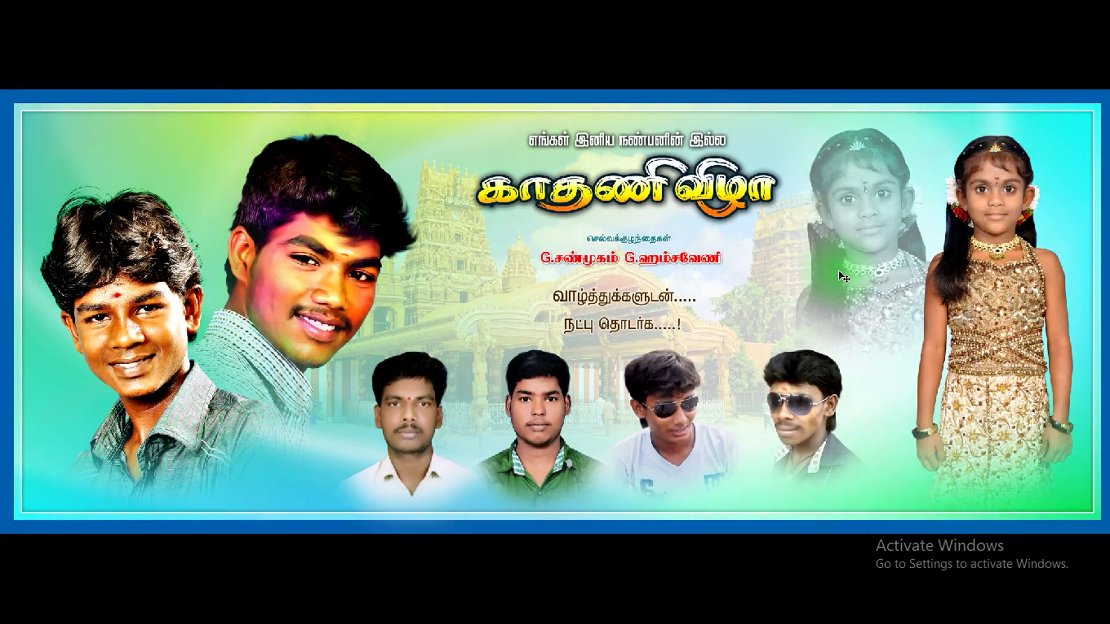
Step: Adjust the flattened banner's Levels with a shadow input of 10 and inspect the lettering and portraits up close
key(ctrl+l)
text(10)
key(Tab)
text(2)
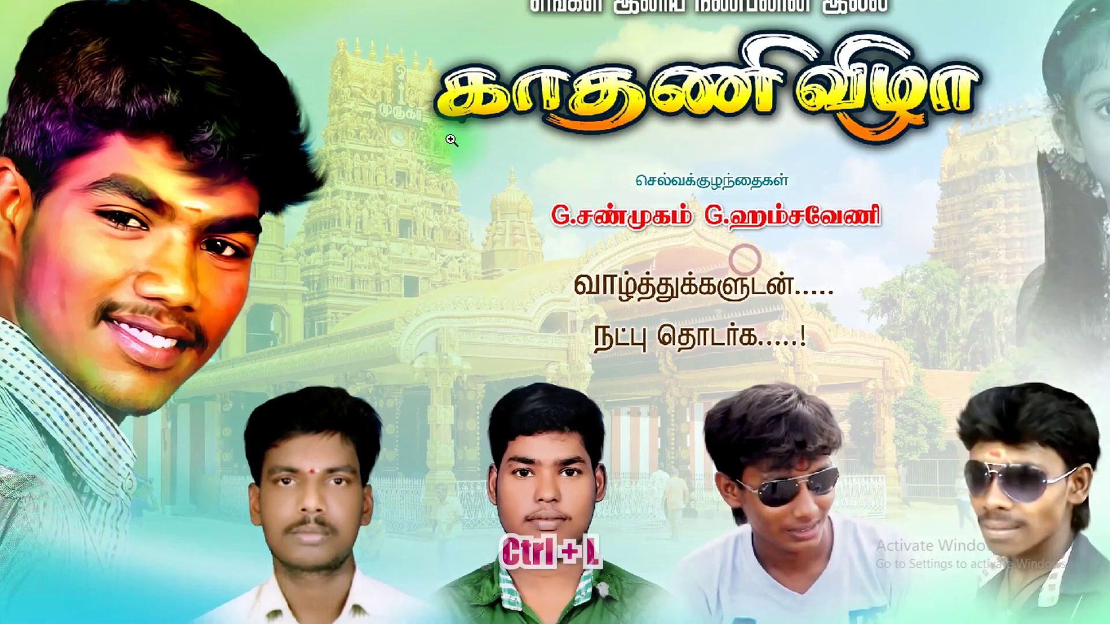
click(452, 140)
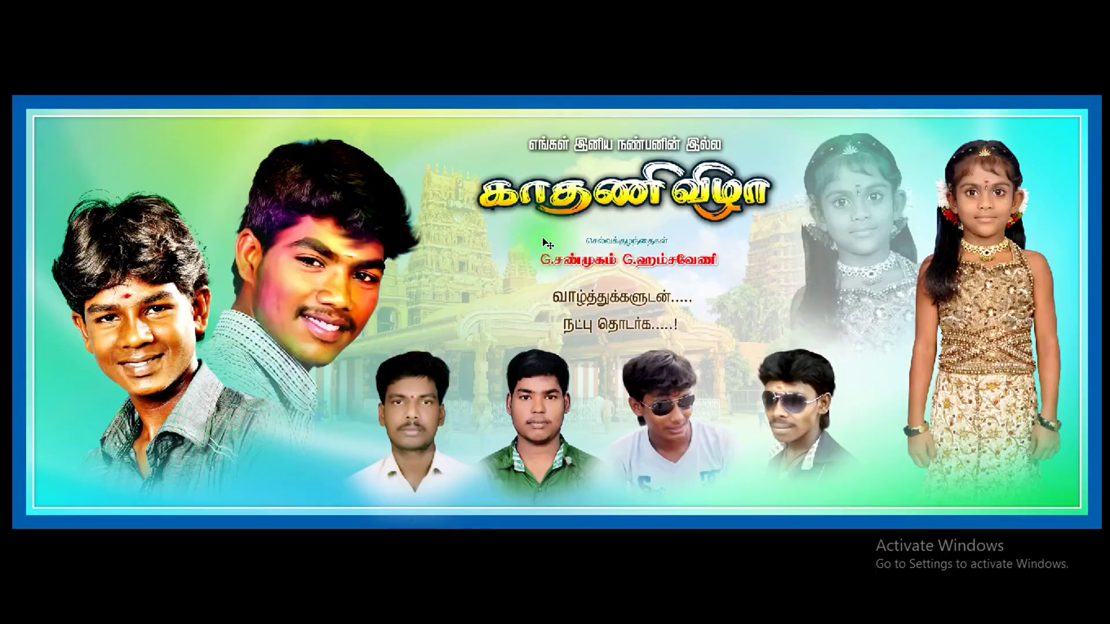
drag(456, 194, 750, 422)
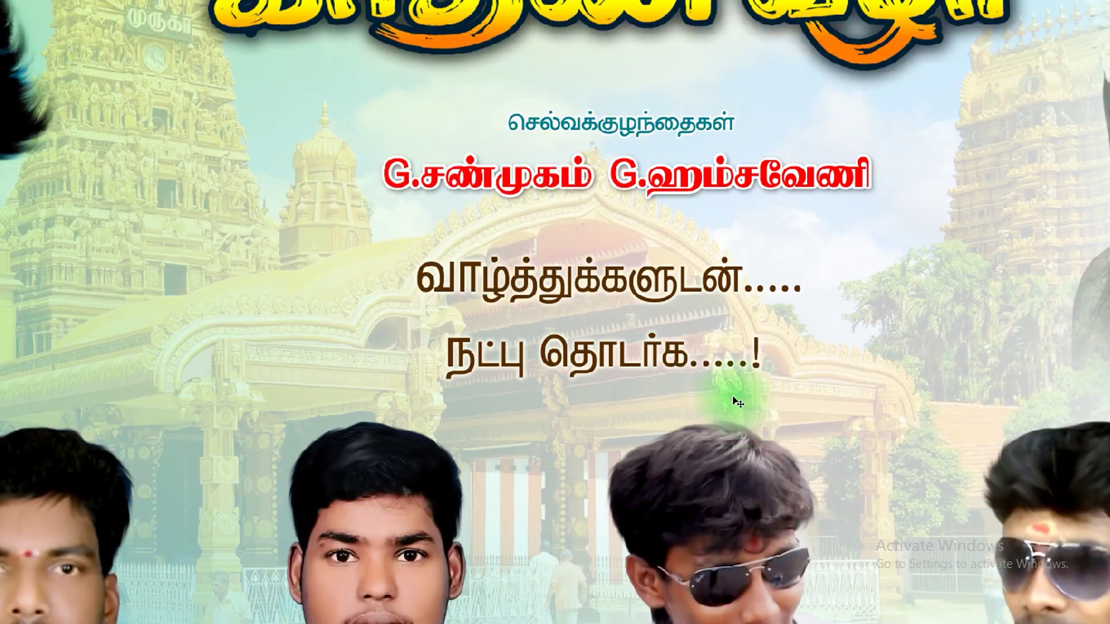